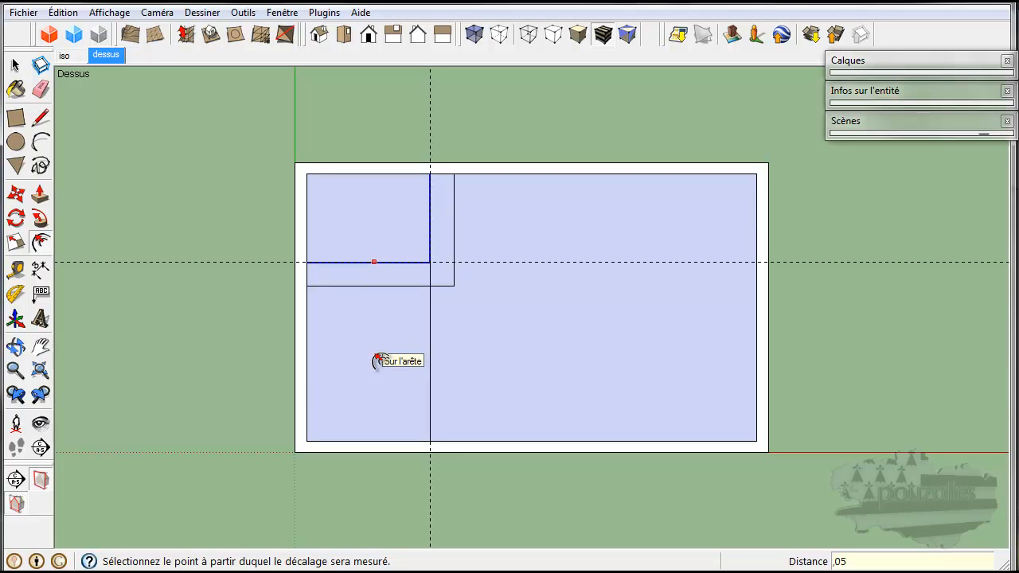
# Offset the two partition edges of the upper-left room outward by 0.05 m
pyautogui.press('Escape')
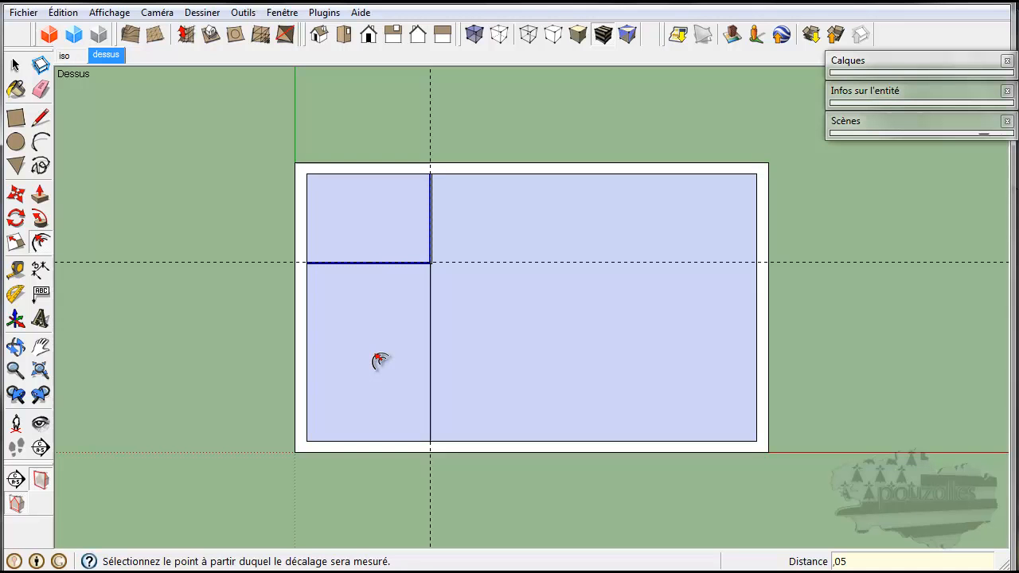
pyautogui.scroll(5, 425, 258)
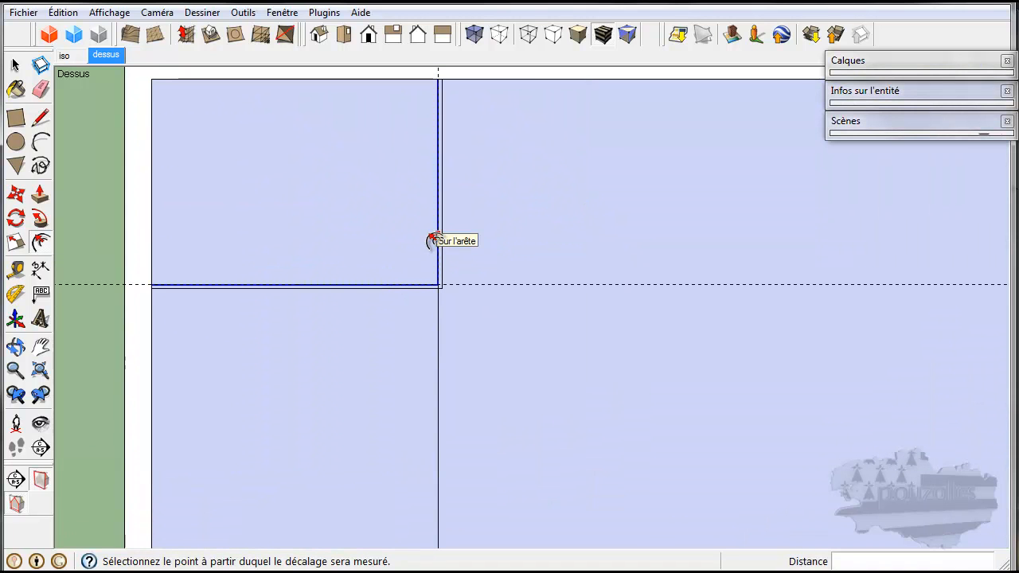
pyautogui.scroll(-5, 433, 239)
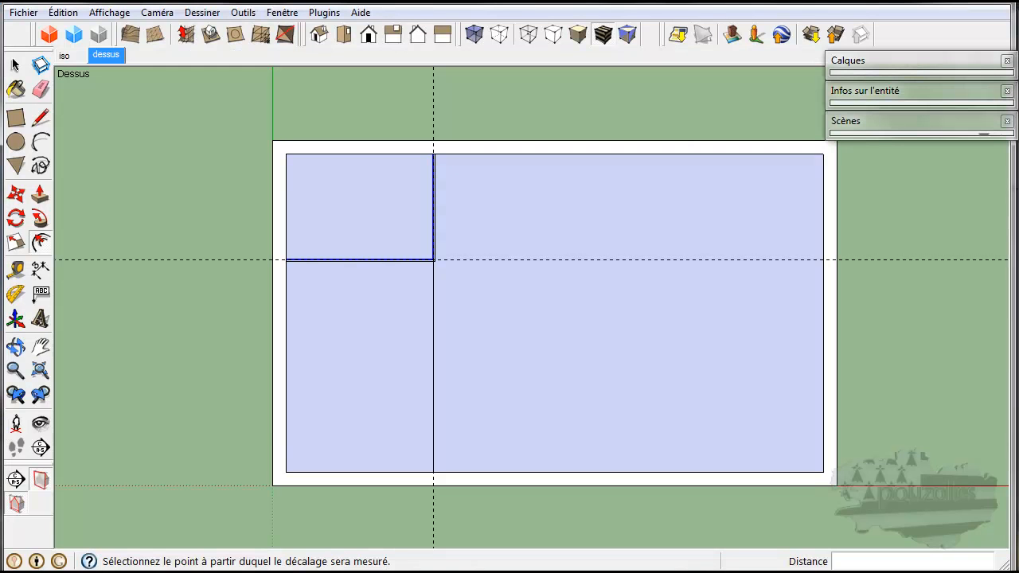
# Place a horizontal guide 0.81 m below the outer edge of the upper-left room's horizontal partition
pyautogui.click(15, 269)
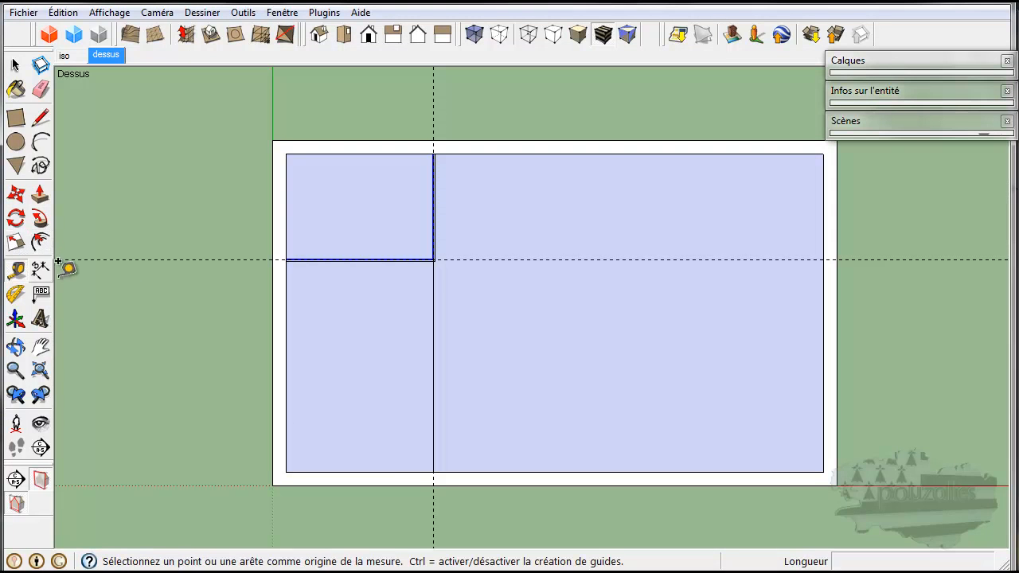
pyautogui.scroll(2, 380, 280)
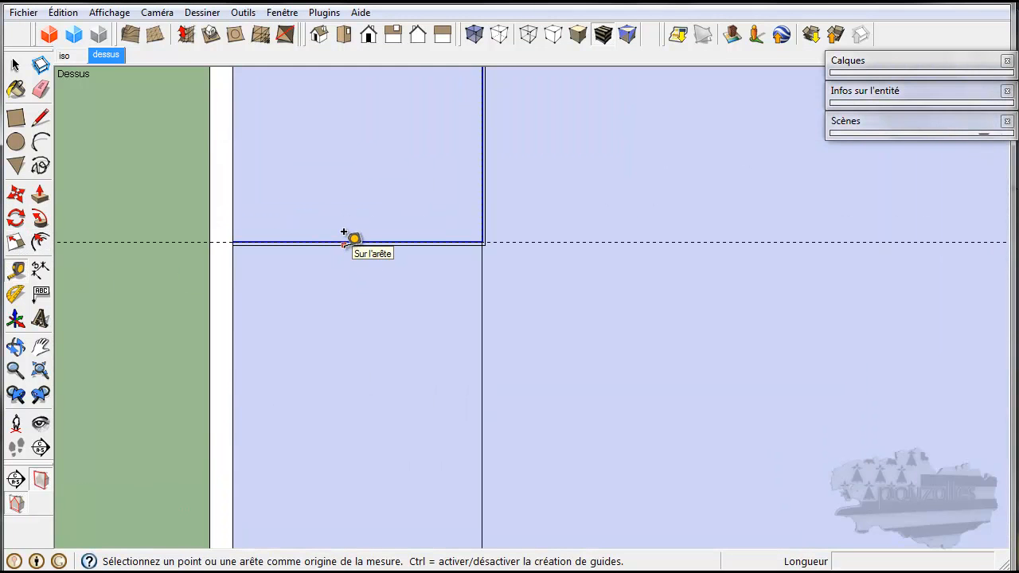
pyautogui.click(344, 242)
pyautogui.write(',81')
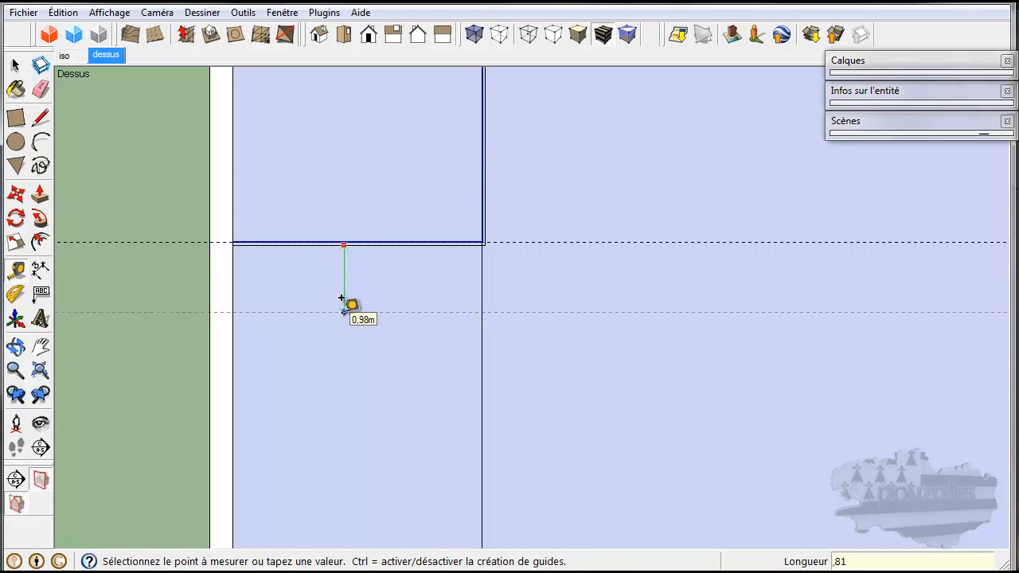
pyautogui.press('Return')
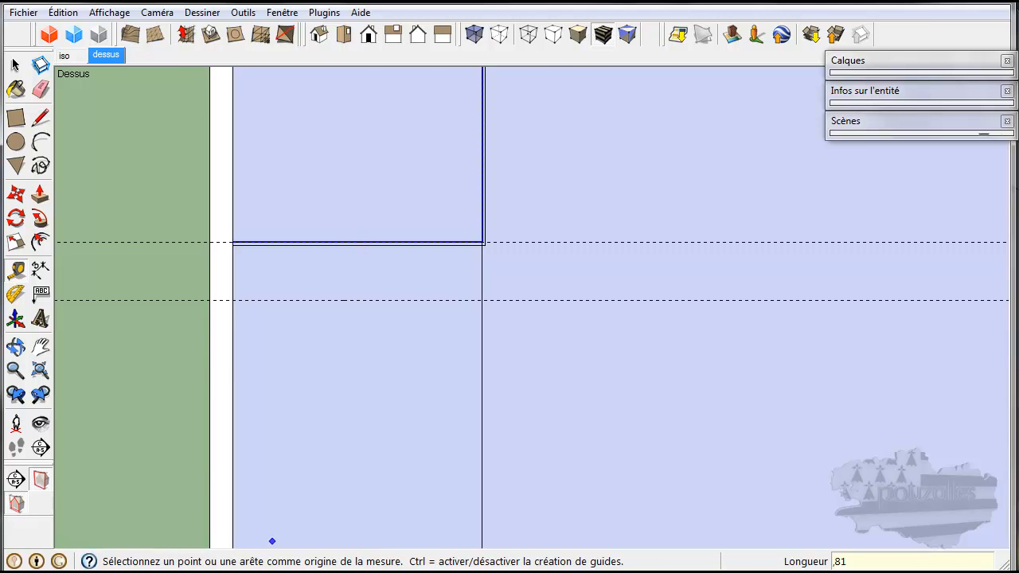
# Check the WC dimensions on the floor plan image and place a vertical guide 1.5 m from the left wall's inner face
pyautogui.hotkey('alt', 'Tab')
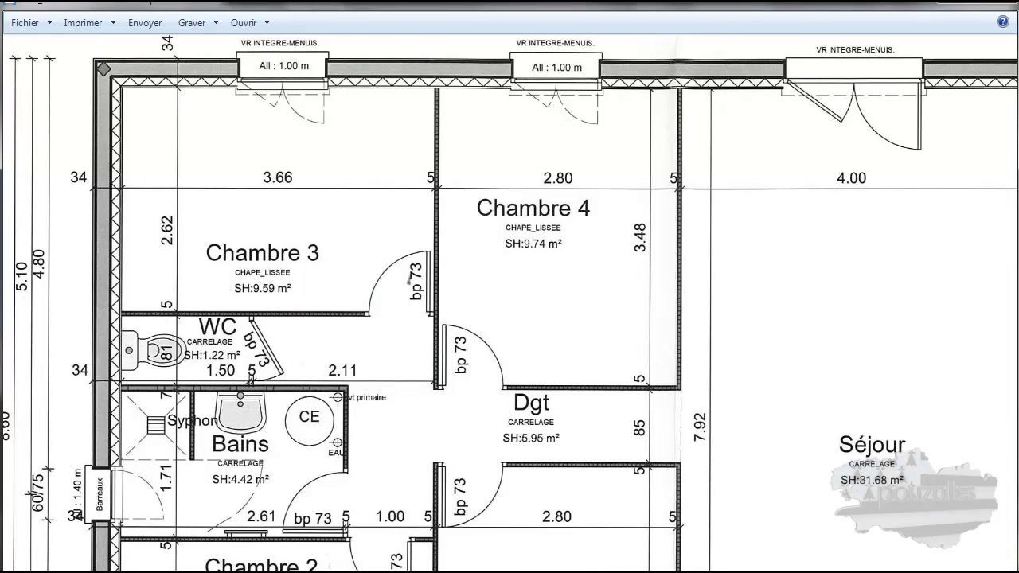
pyautogui.hotkey('alt', 'Tab')
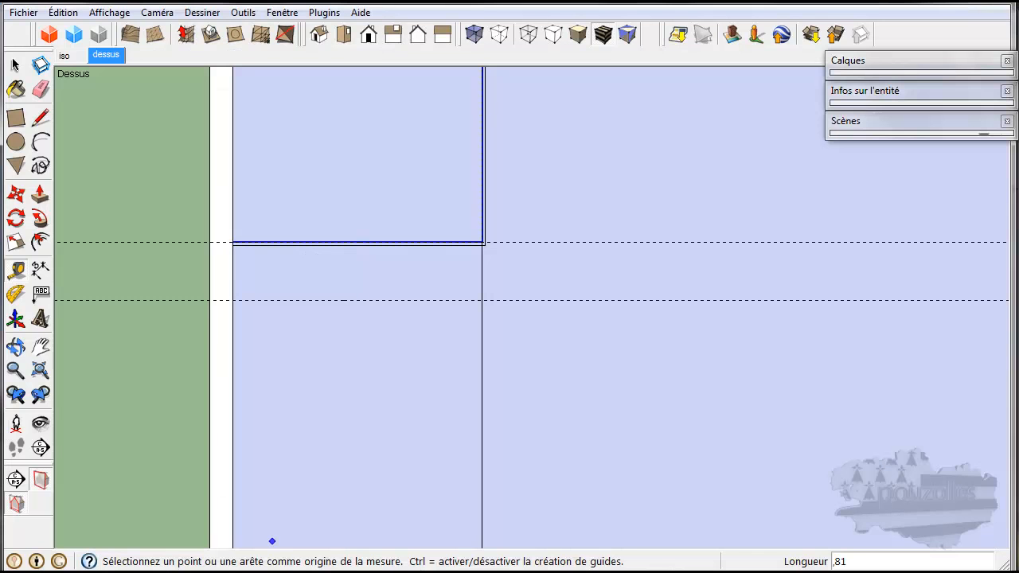
pyautogui.click(237, 262)
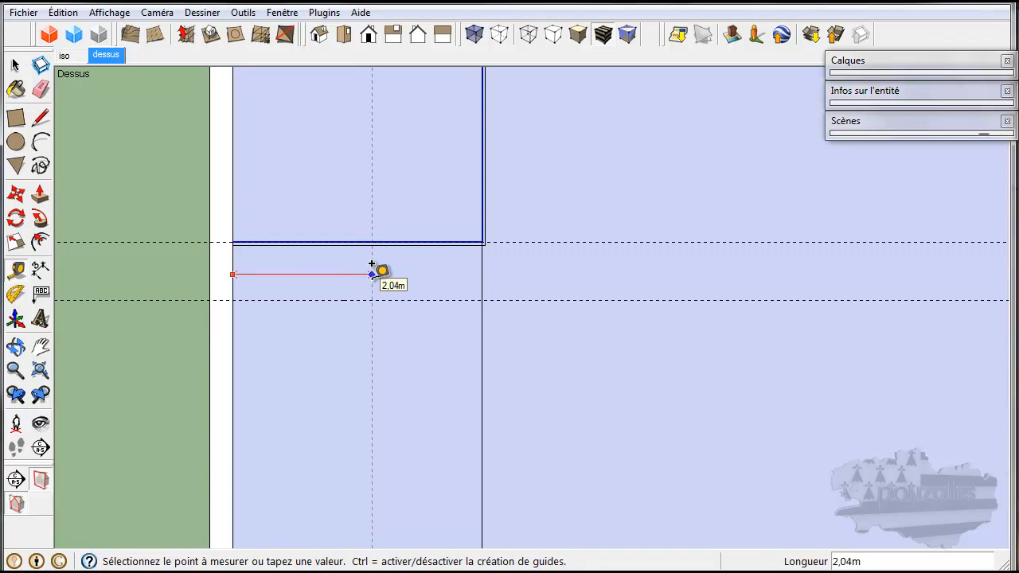
pyautogui.write('1,5')
pyautogui.press('Return')
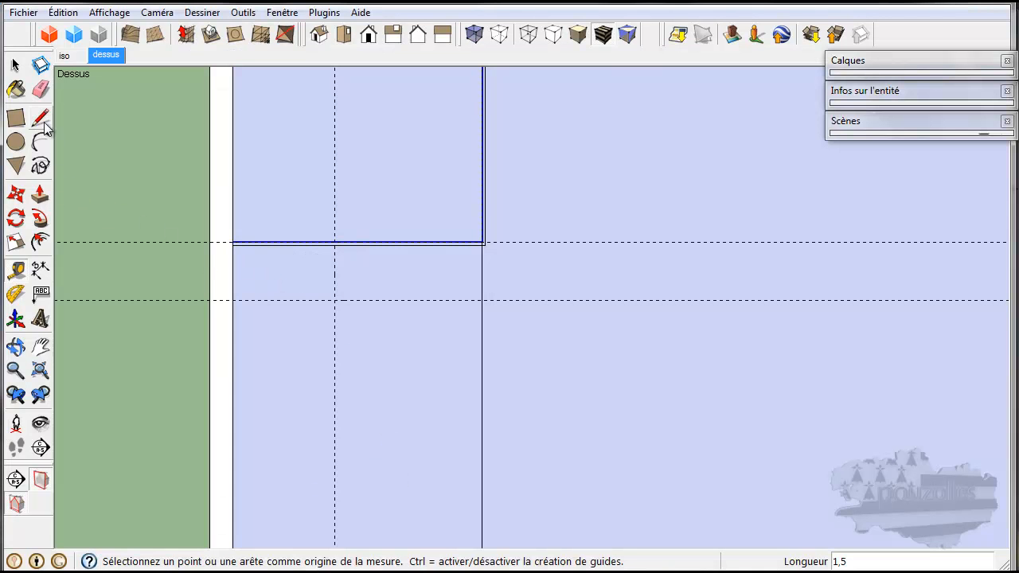
# Draw the WC outline along the guides, from the upper partition down to the lower guide and across to the left wall
pyautogui.click(41, 118)
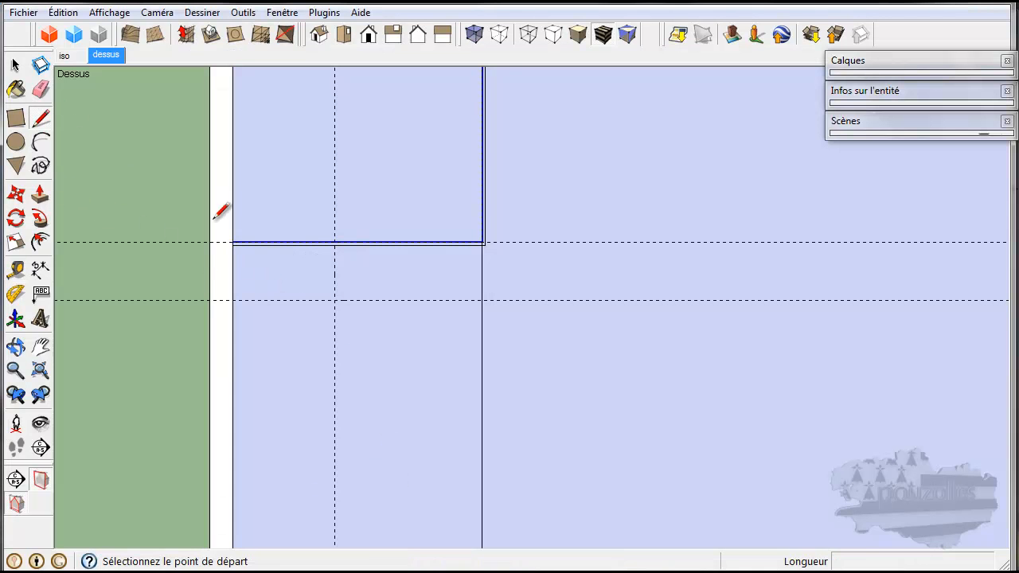
pyautogui.click(335, 241)
pyautogui.click(335, 300)
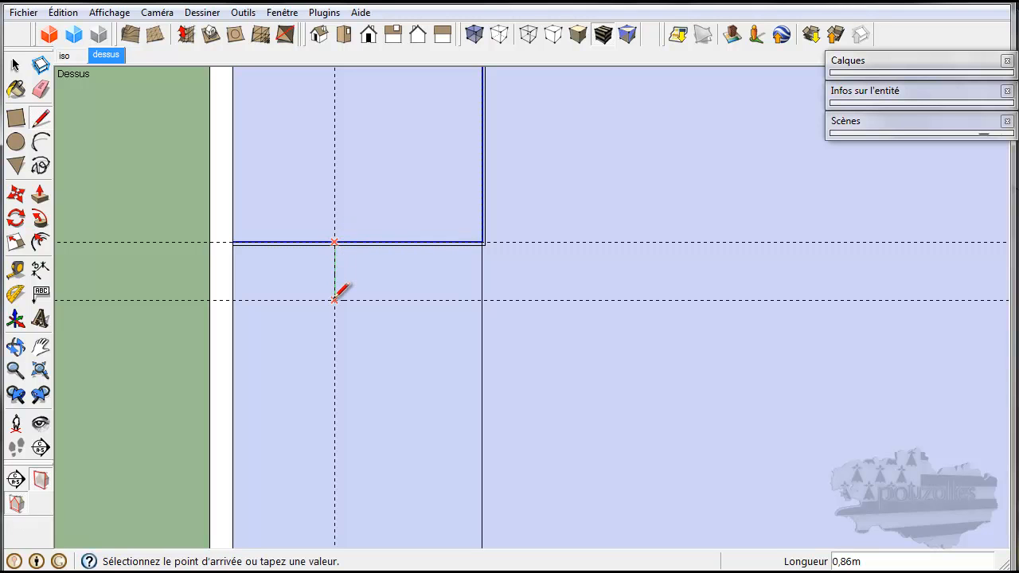
pyautogui.click(233, 300)
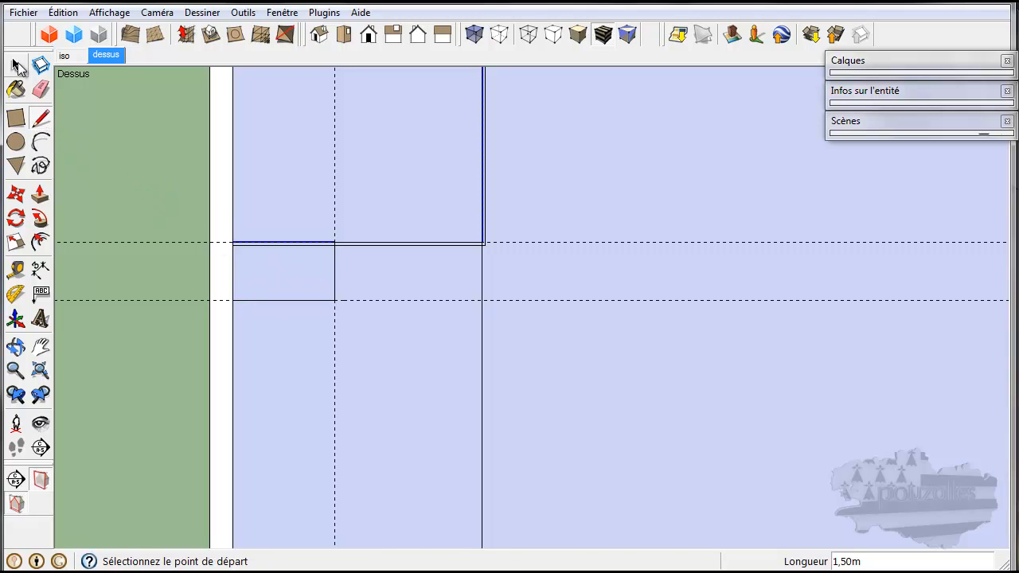
# Copy the WC's vertical partition line 0.05 m to the right to give the partition its thickness
pyautogui.click(16, 67)
pyautogui.click(335, 275)
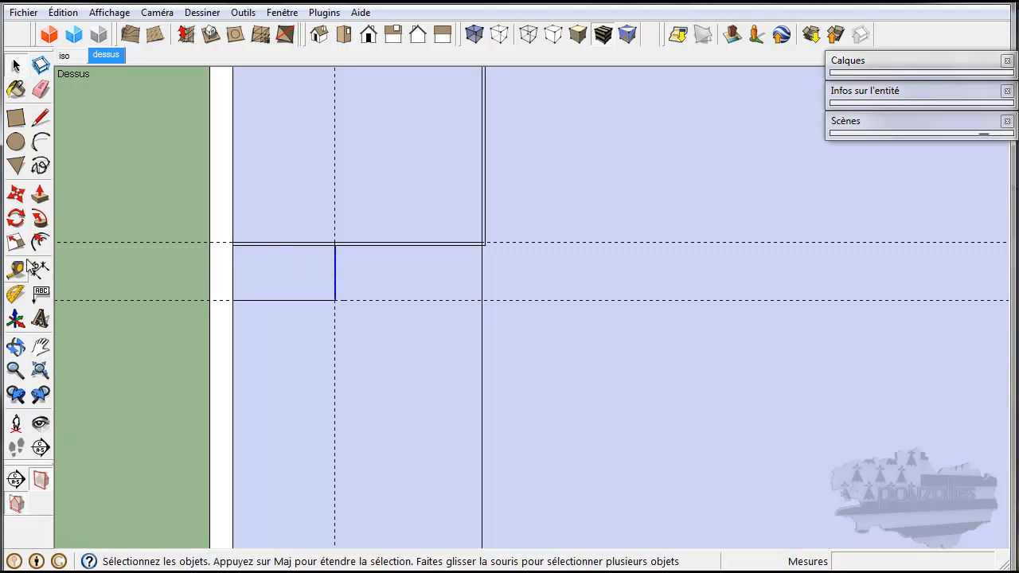
pyautogui.click(16, 193)
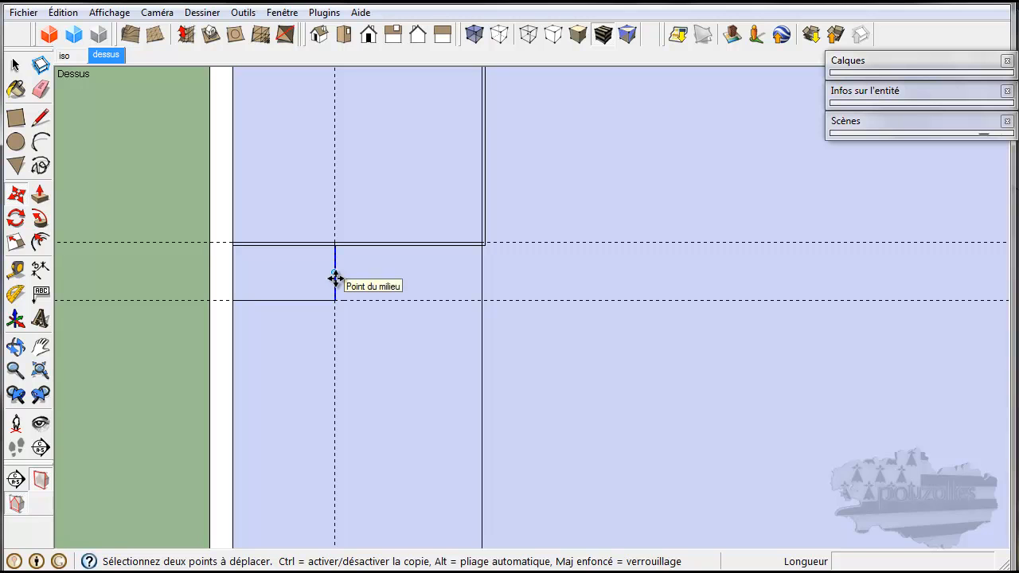
pyautogui.click(336, 275)
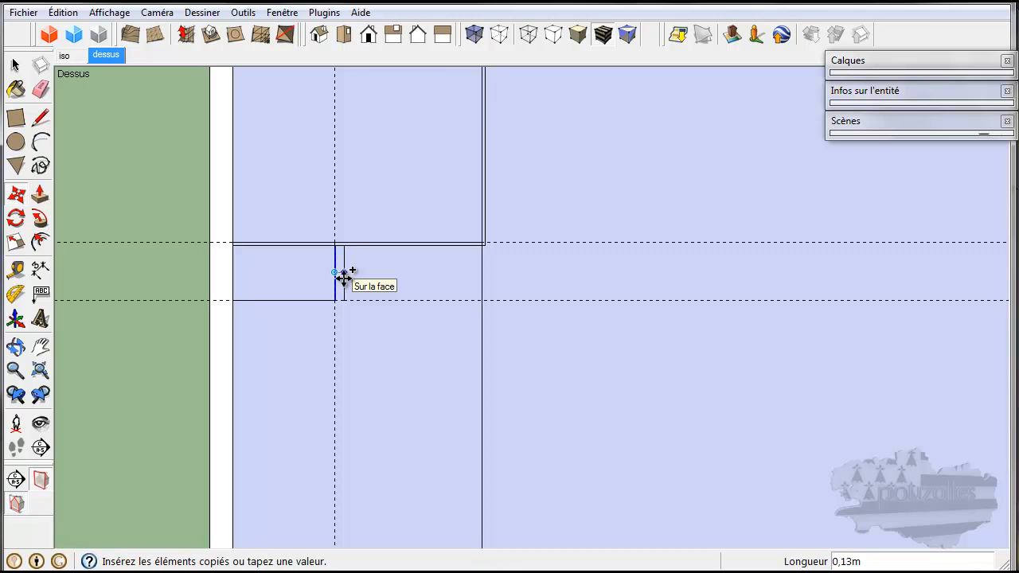
pyautogui.write(',')
pyautogui.press('Return')
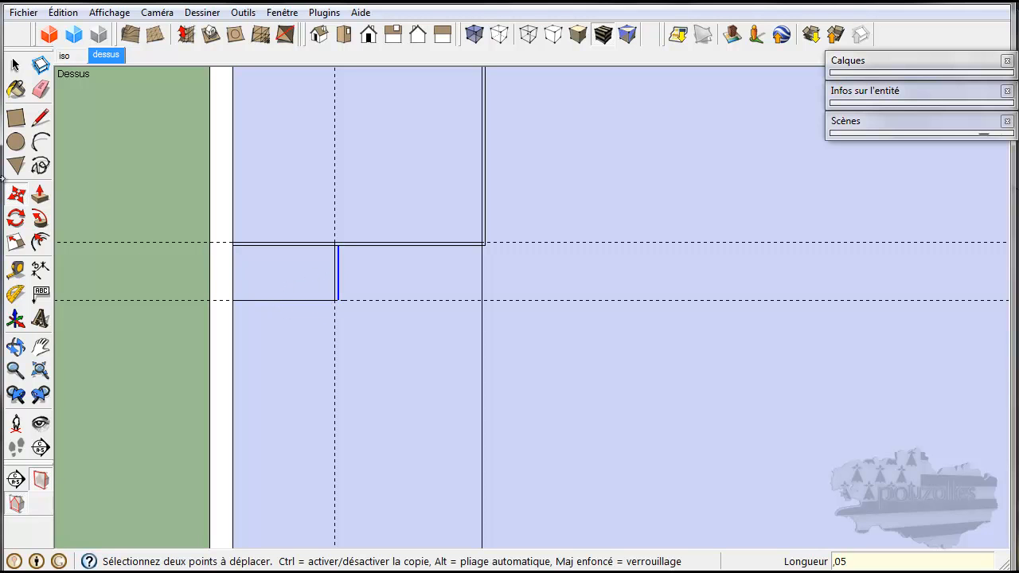
# Place a vertical guide 2.11 m to the right of the WC partition's outer edge
pyautogui.click(15, 66)
pyautogui.click(281, 301)
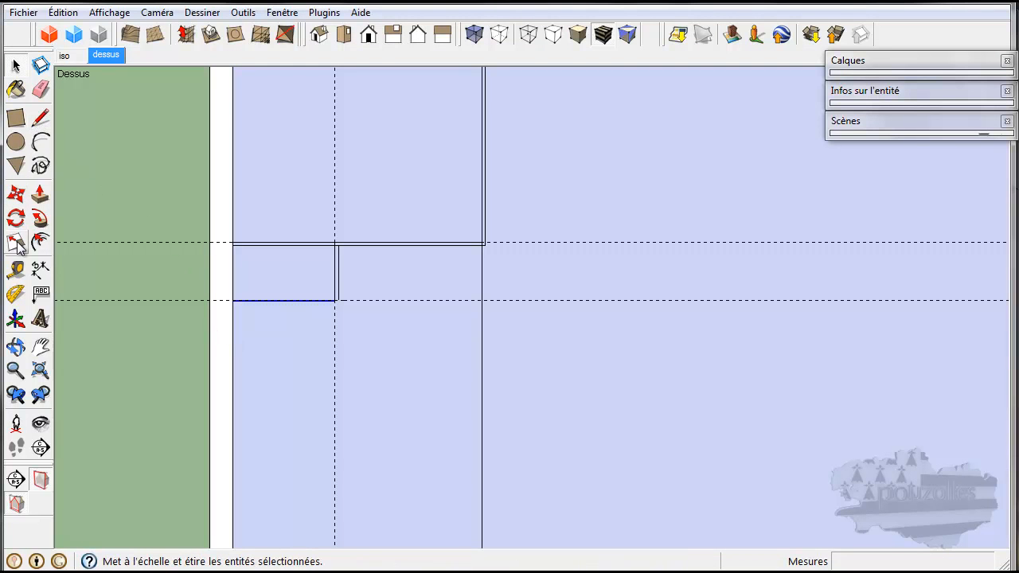
pyautogui.click(16, 269)
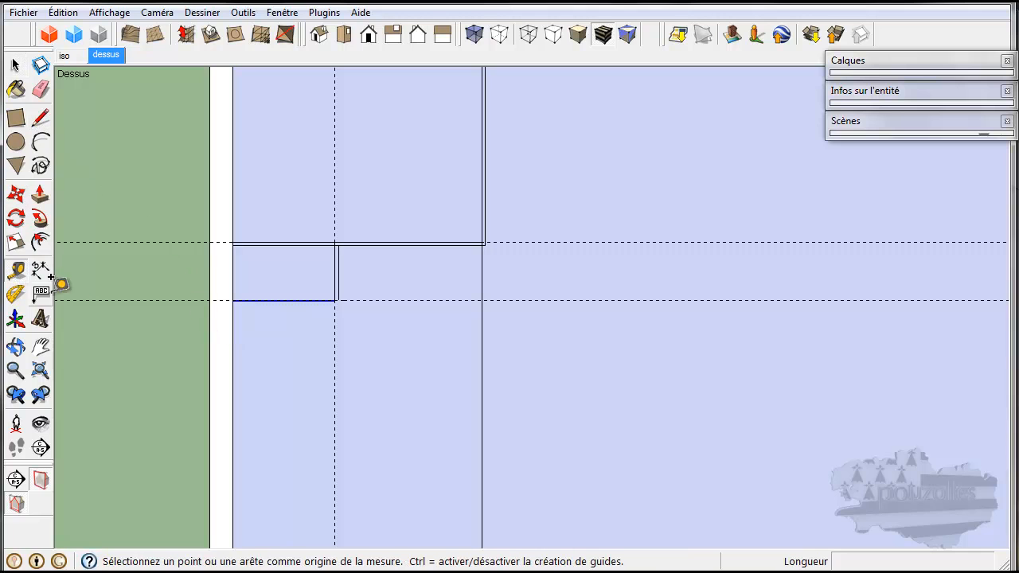
pyautogui.click(340, 287)
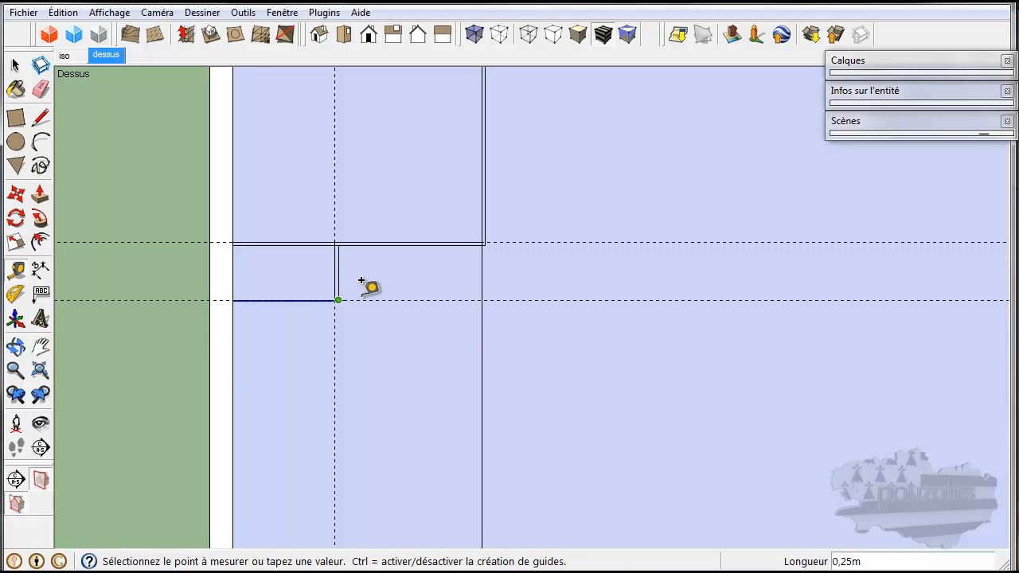
pyautogui.click(414, 284)
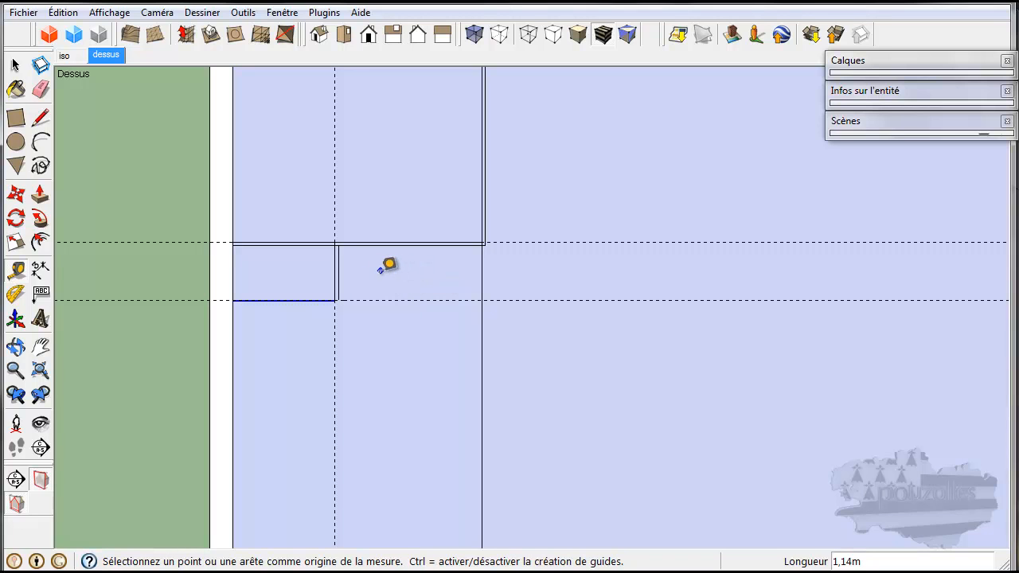
pyautogui.click(339, 272)
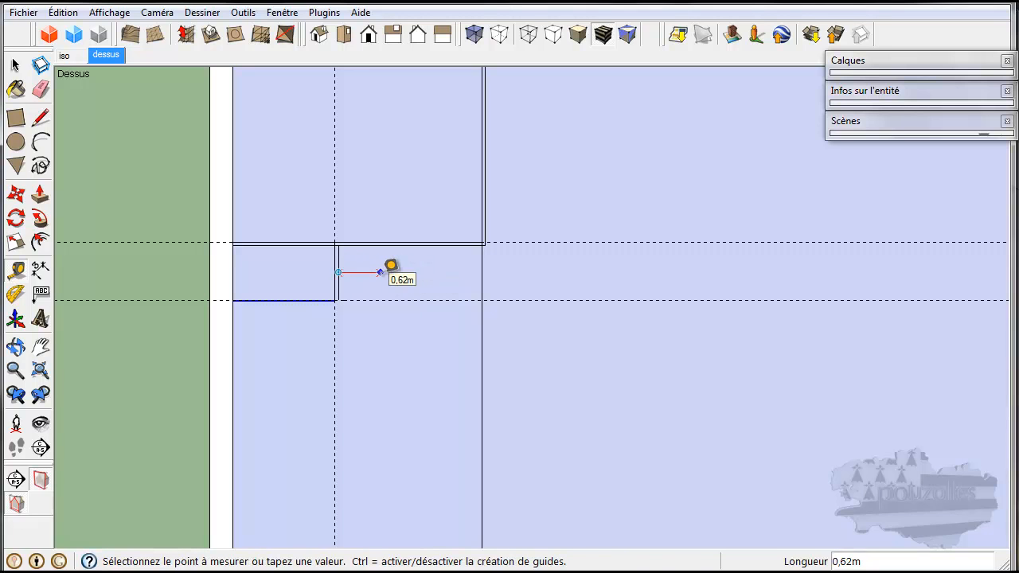
pyautogui.click(381, 272)
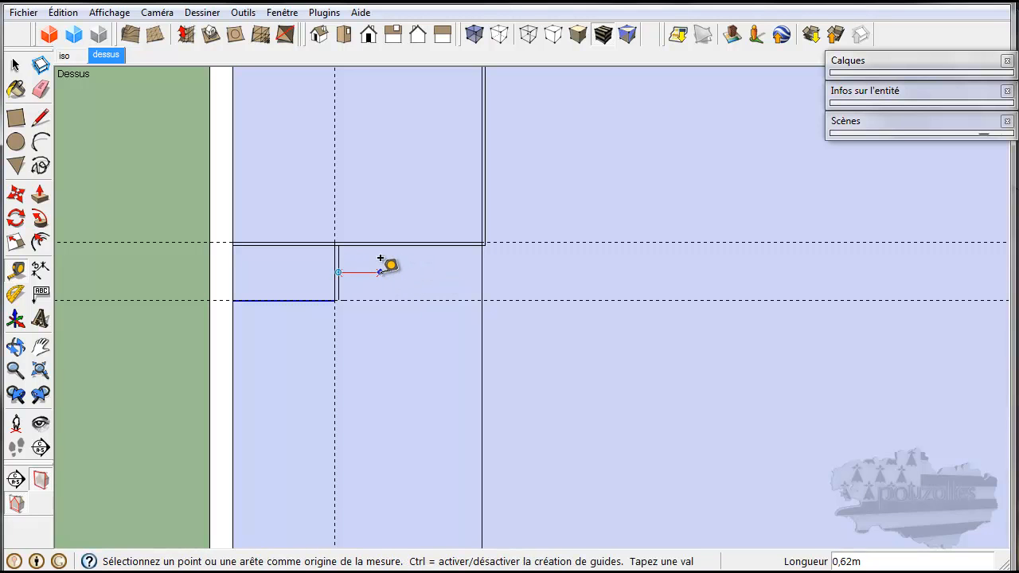
pyautogui.click(338, 272)
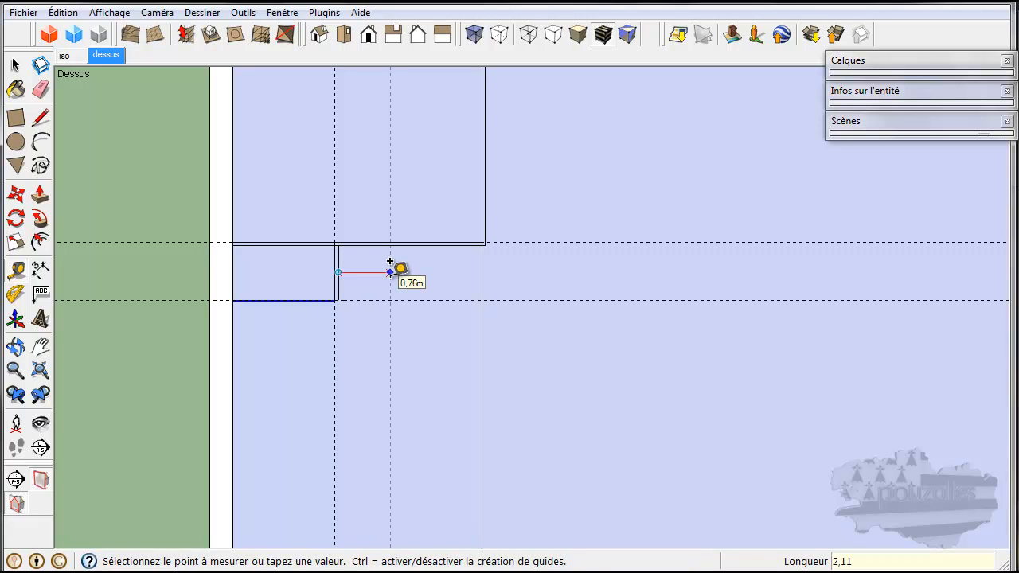
pyautogui.click(391, 262)
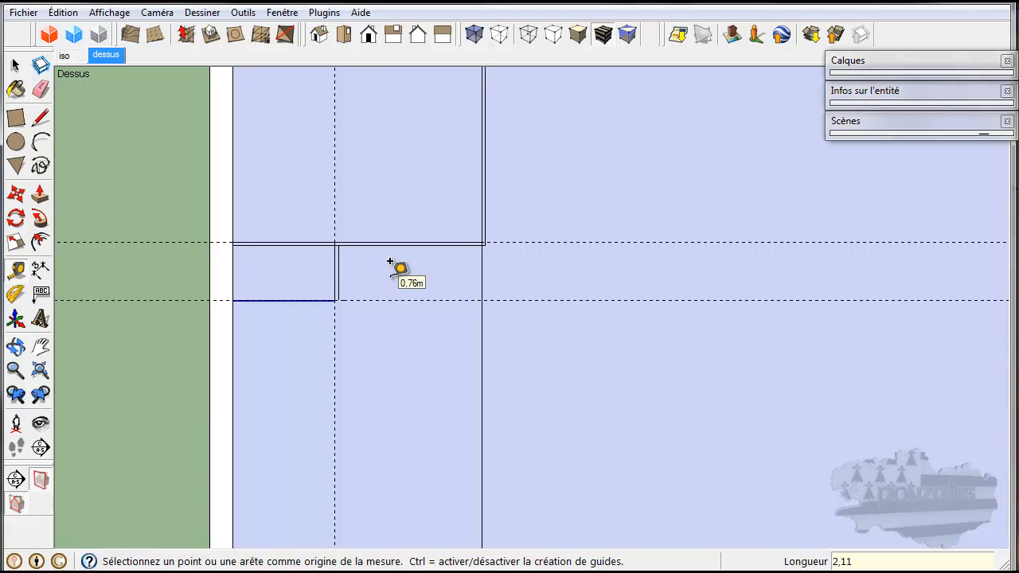
pyautogui.scroll(-5, 390, 262)
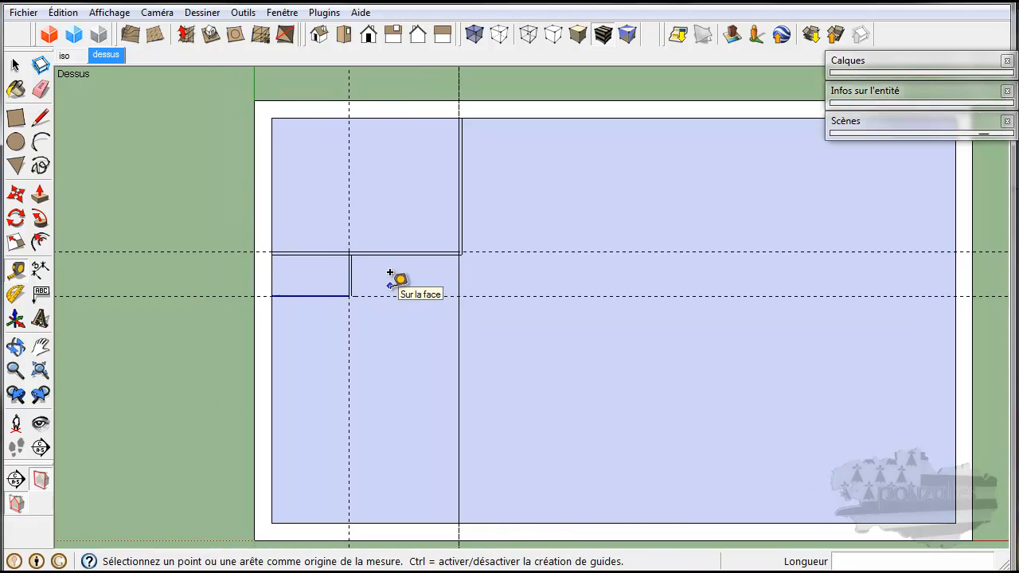
pyautogui.scroll(-4, 391, 273)
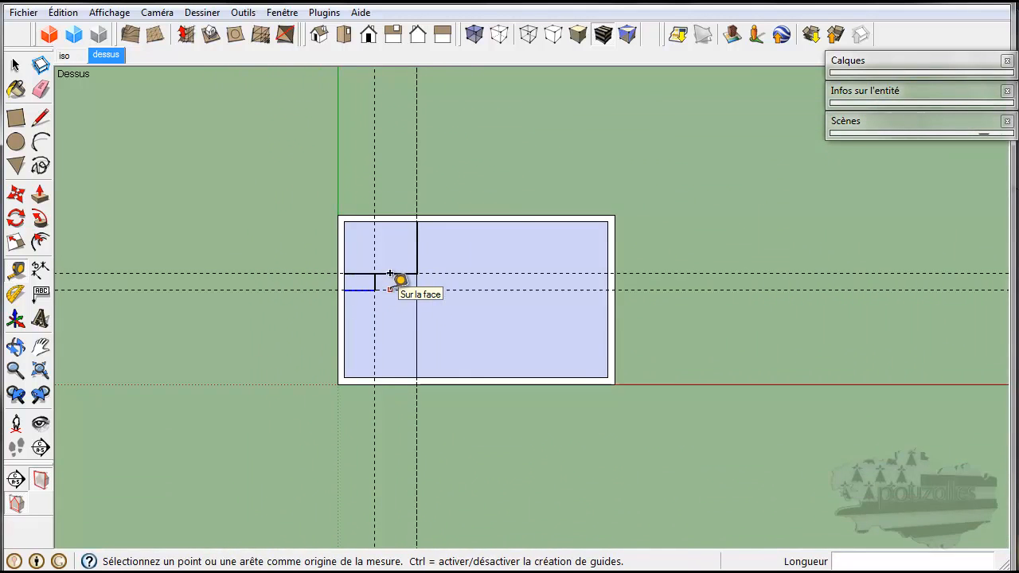
pyautogui.scroll(6, 390, 274)
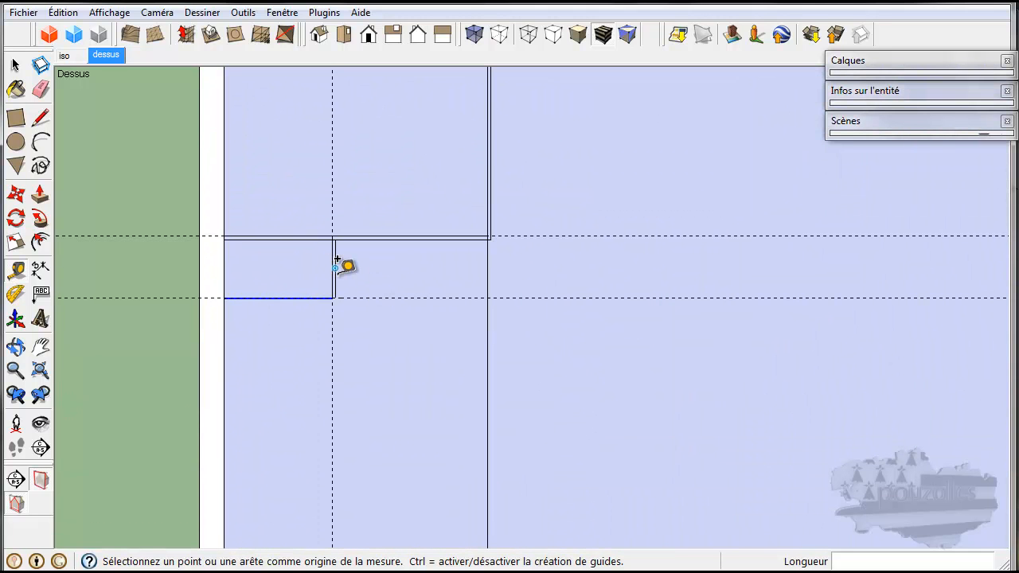
pyautogui.click(335, 268)
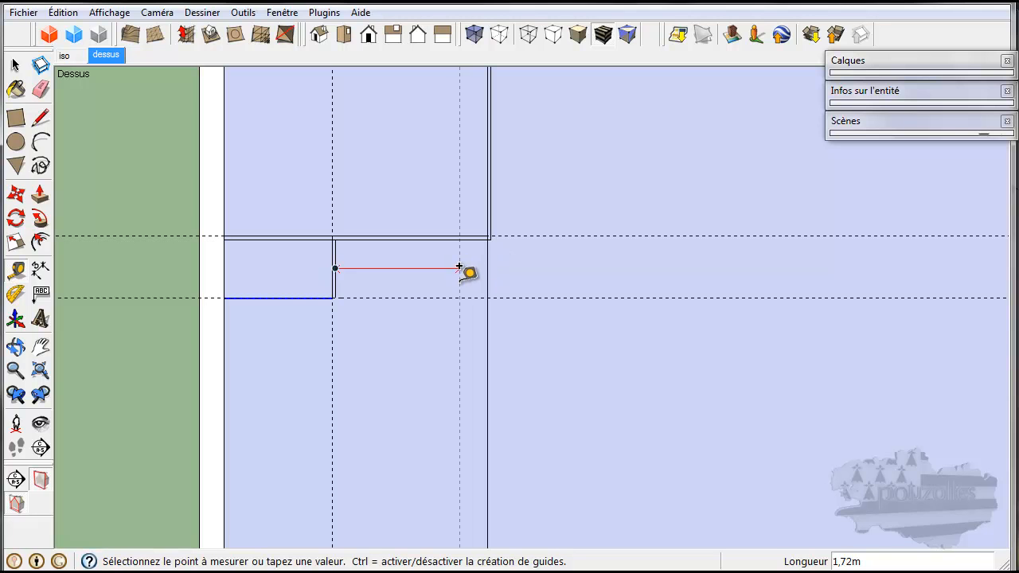
pyautogui.click(460, 267)
pyautogui.click(41, 89)
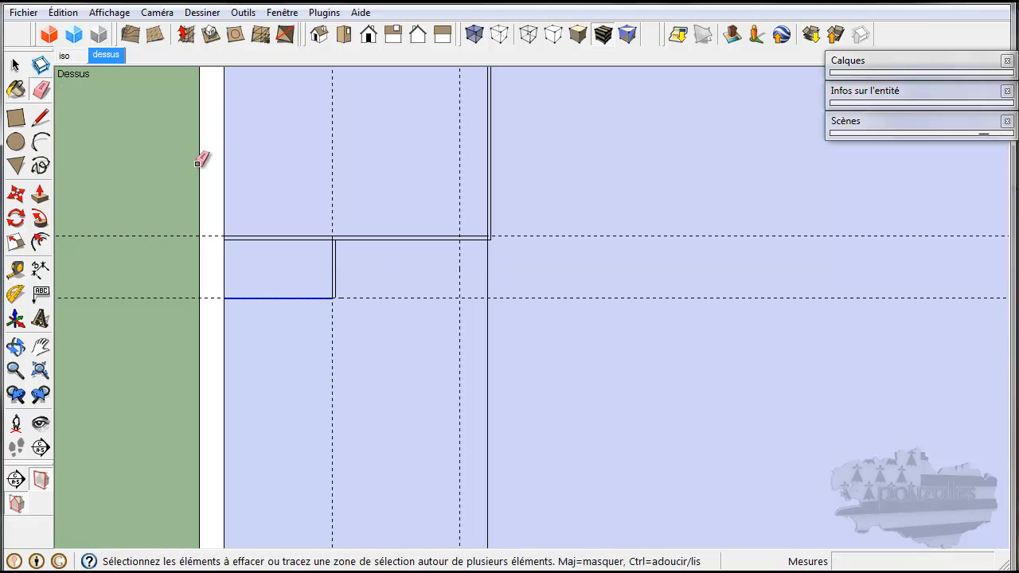
pyautogui.click(459, 216)
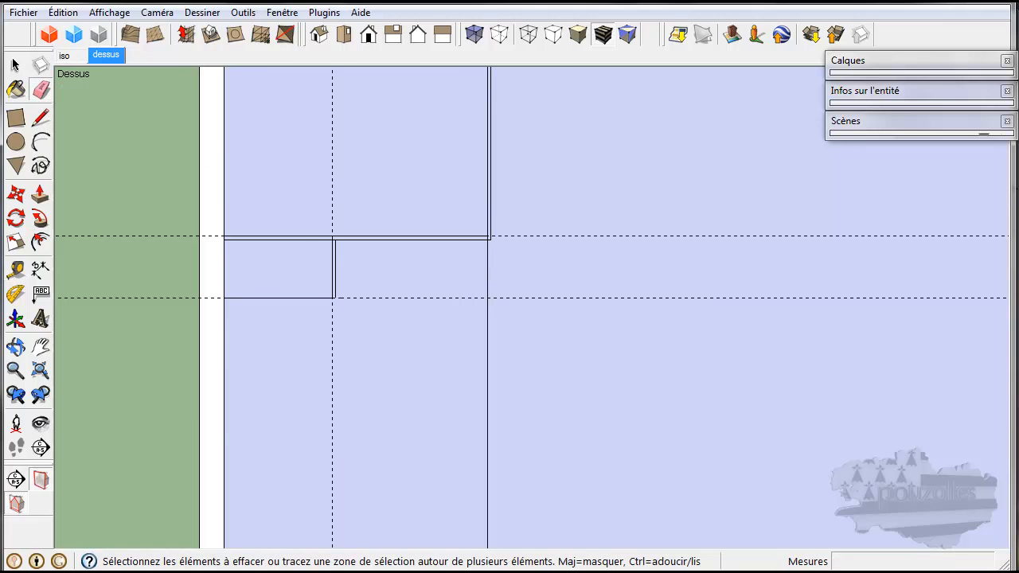
# Consult the floor plan image and copy the horizontal partition line below the bathroom 0.05 m downward
pyautogui.click(420, 572)
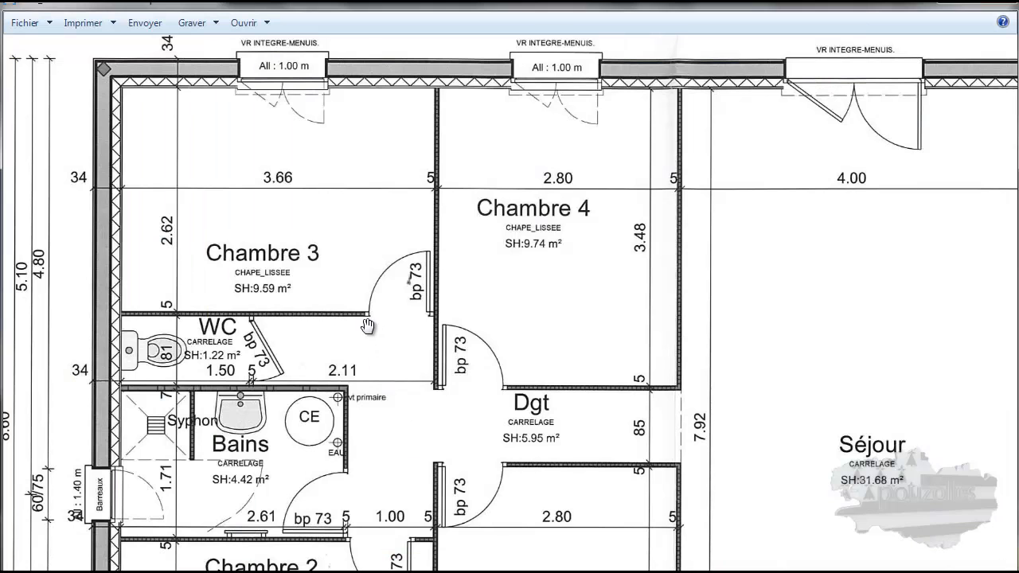
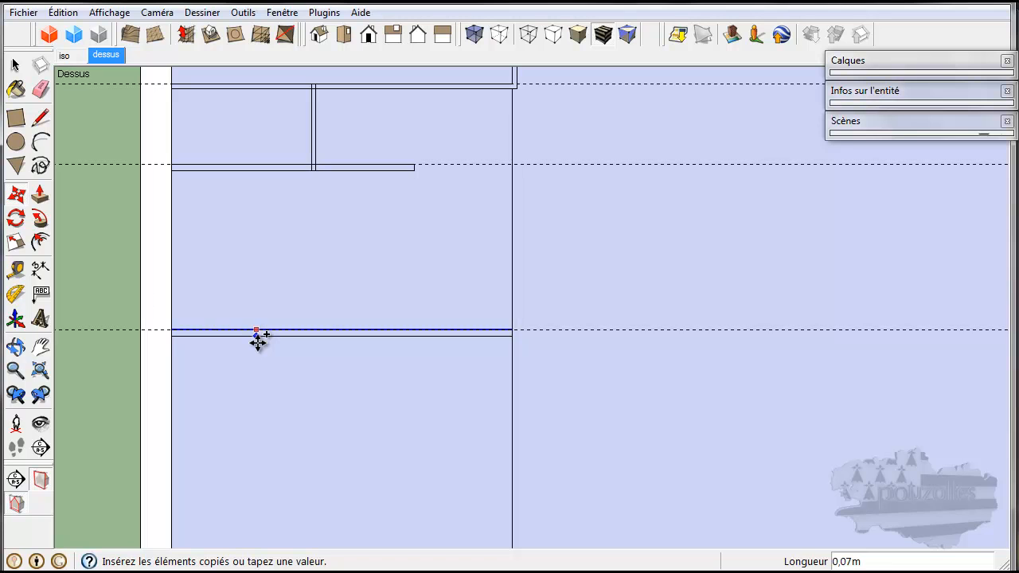
pyautogui.write(',')
pyautogui.press('Return')
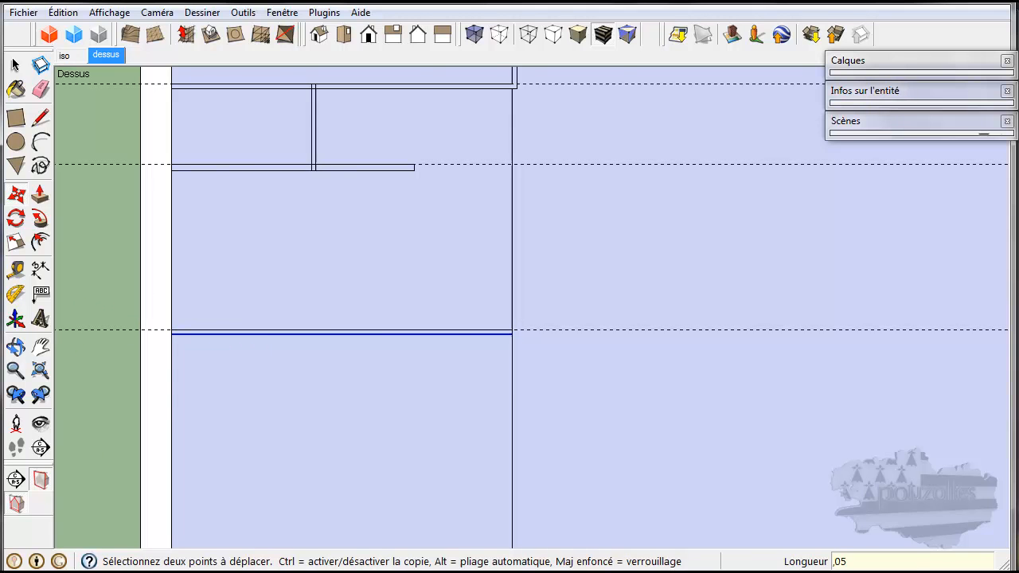
# Consult the floor plan image and place a vertical guide 2.61 m to the right of the left wall for the bathroom
pyautogui.hotkey('alt', 'Tab')
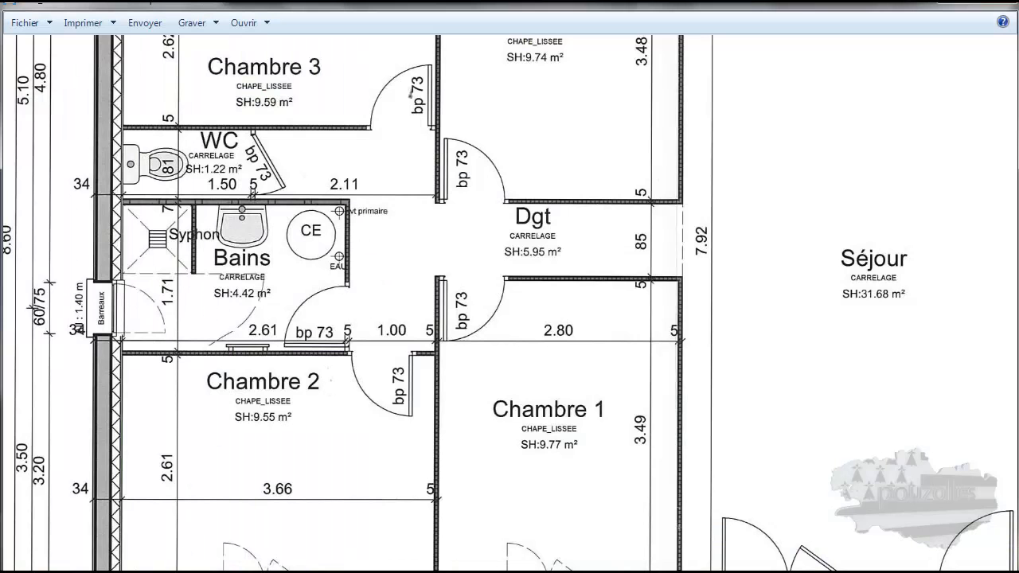
pyautogui.hotkey('alt', 'Tab')
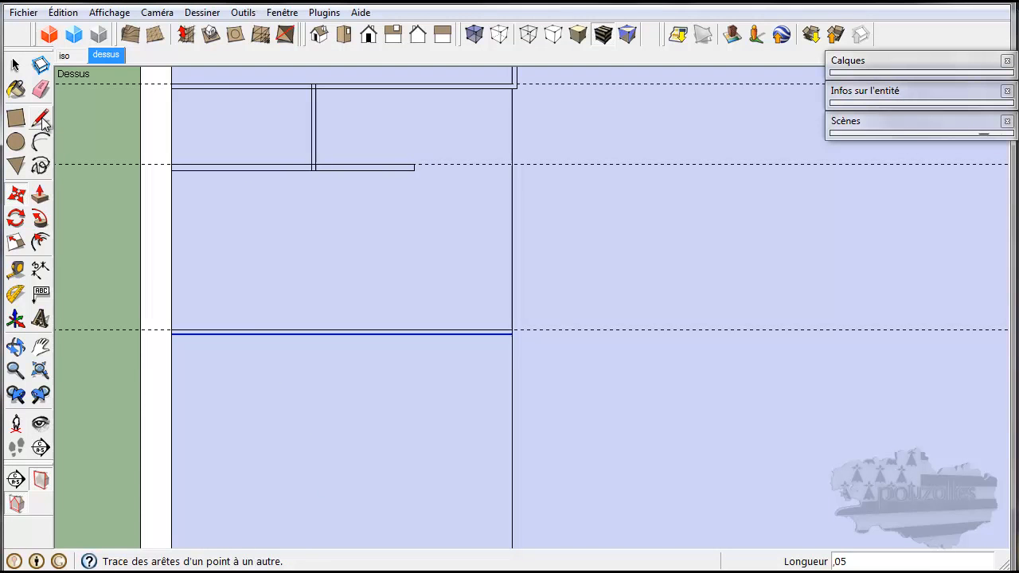
pyautogui.click(15, 269)
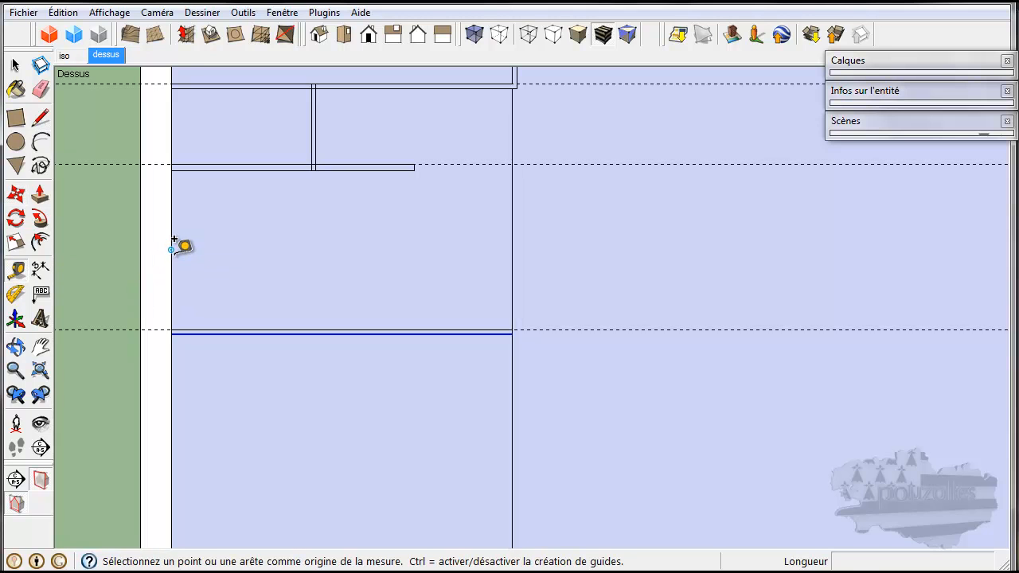
pyautogui.click(171, 250)
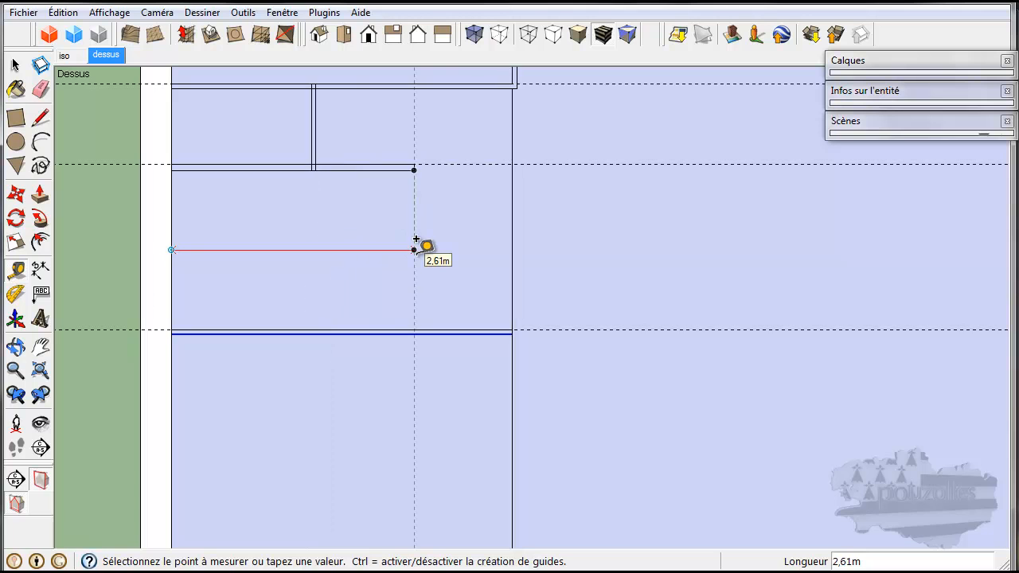
pyautogui.click(414, 250)
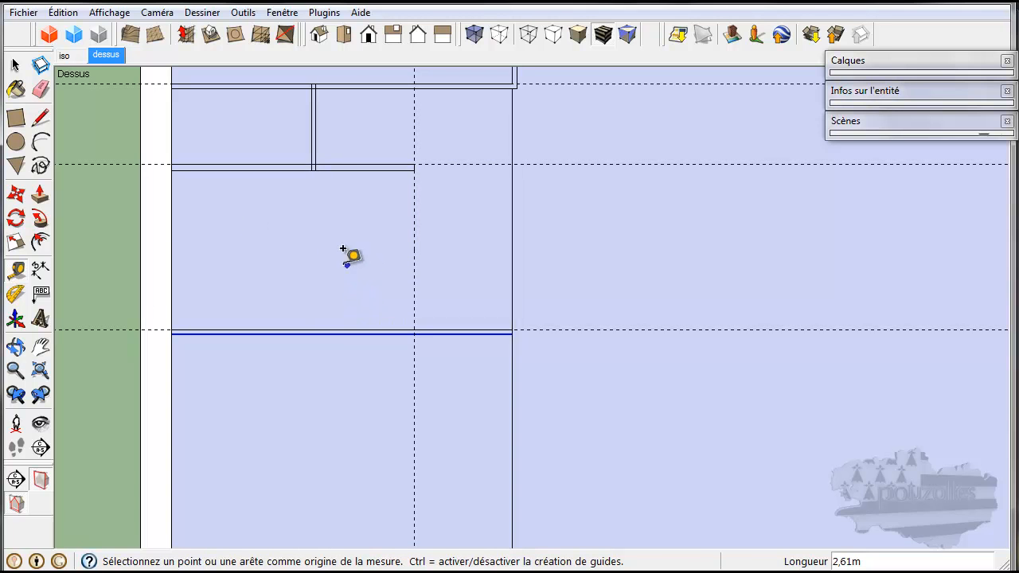
# Draw the bathroom's vertical partition line along the guide, from the partition above it down to the horizontal partition below
pyautogui.click(41, 120)
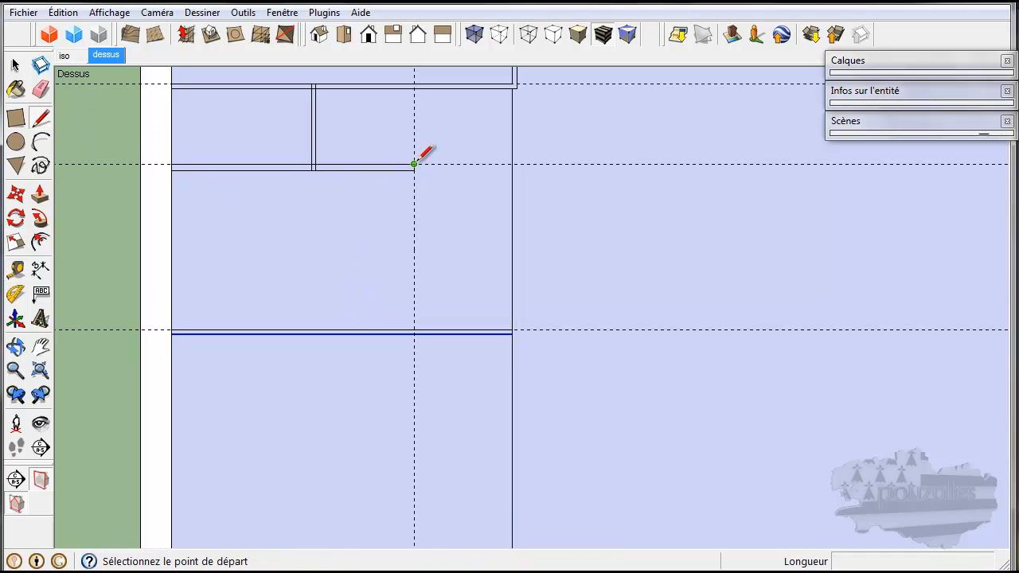
pyautogui.click(414, 164)
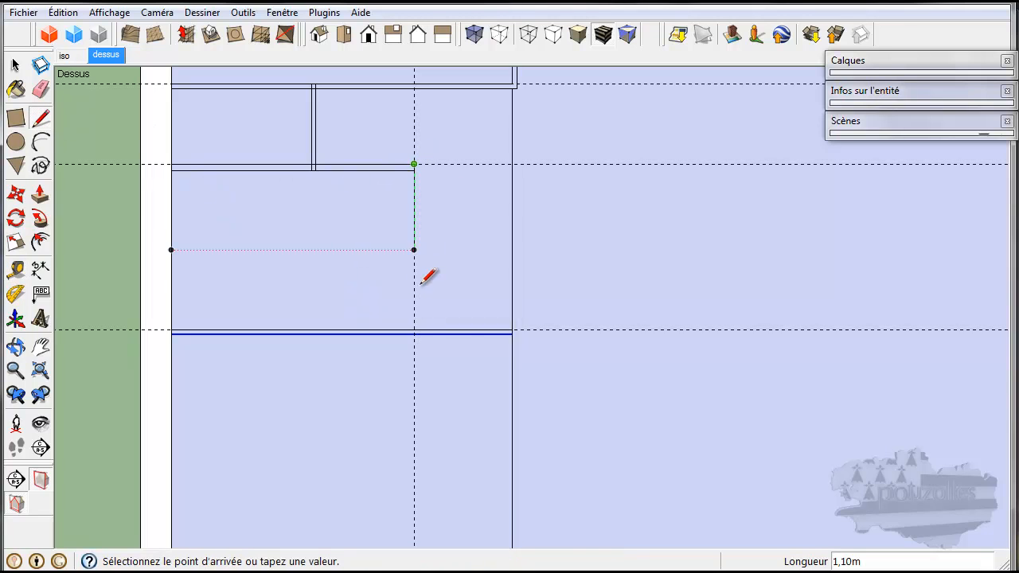
pyautogui.click(414, 329)
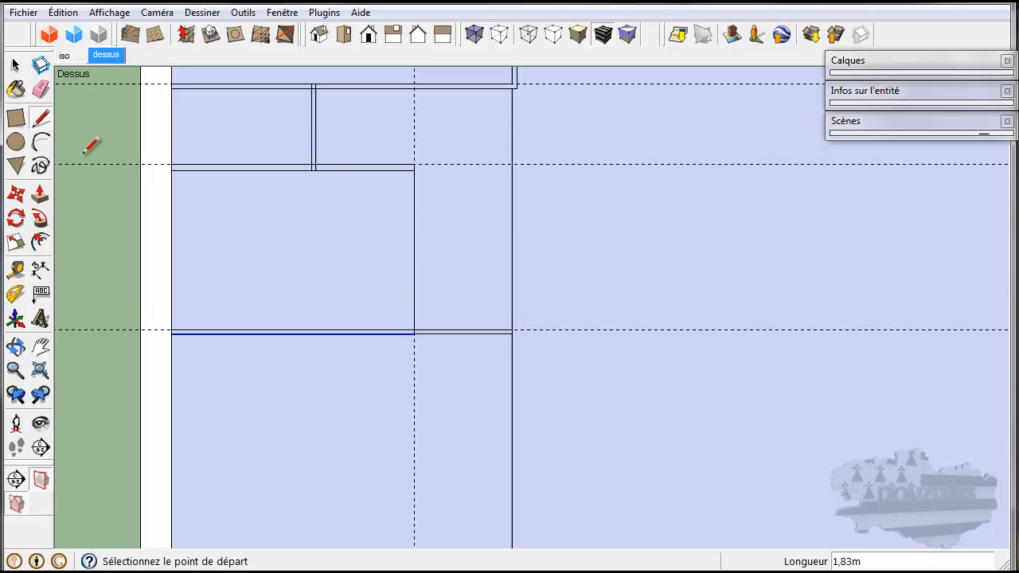
# Copy the bathroom's vertical partition line 0.05 m to the right, including its short segment across the lower partition
pyautogui.click(15, 65)
pyautogui.scroll(2, 423, 167)
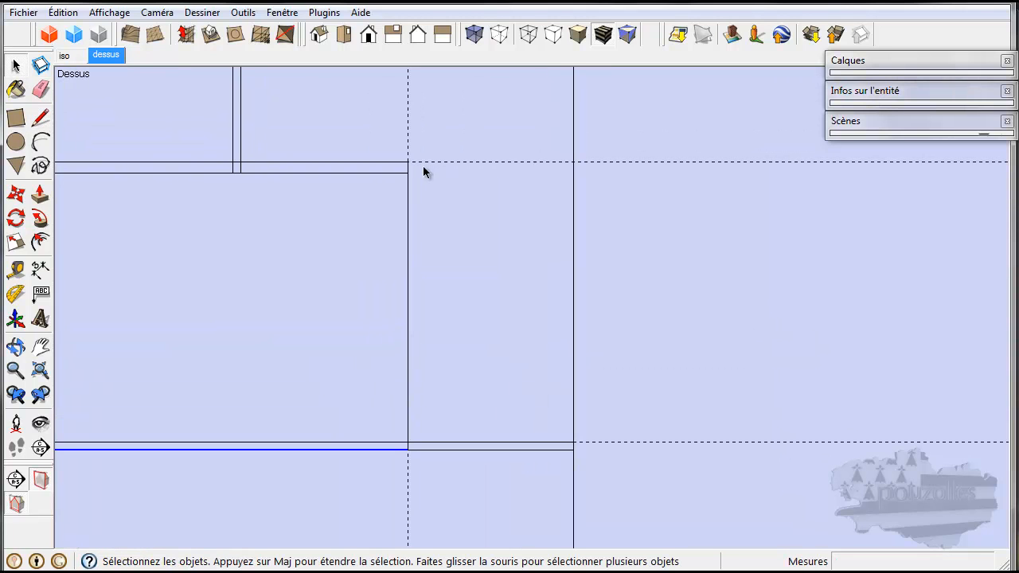
pyautogui.keyDown('shift'); pyautogui.click(407, 198); pyautogui.keyUp('shift')
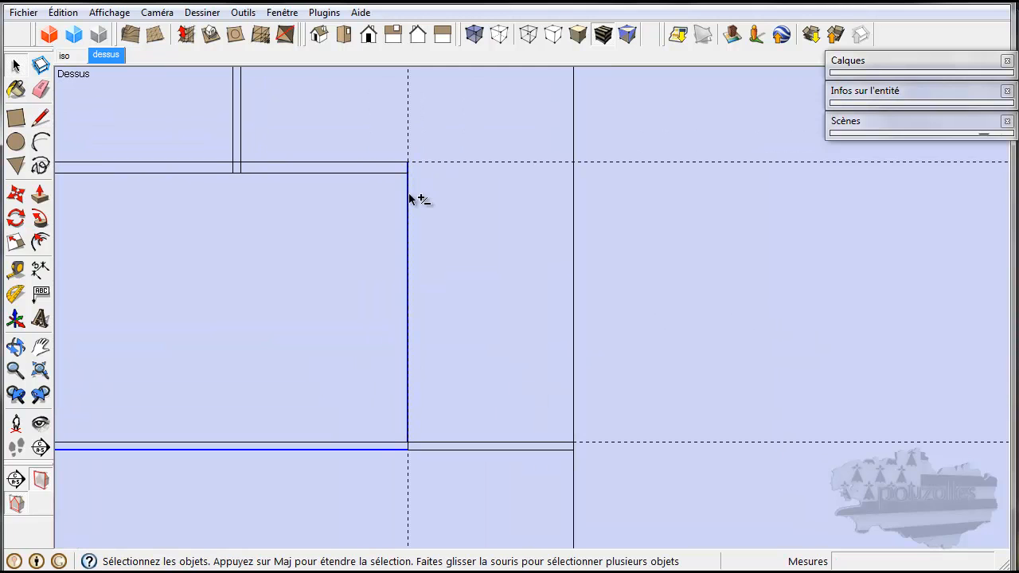
pyautogui.keyDown('shift'); pyautogui.click(388, 450); pyautogui.keyUp('shift')
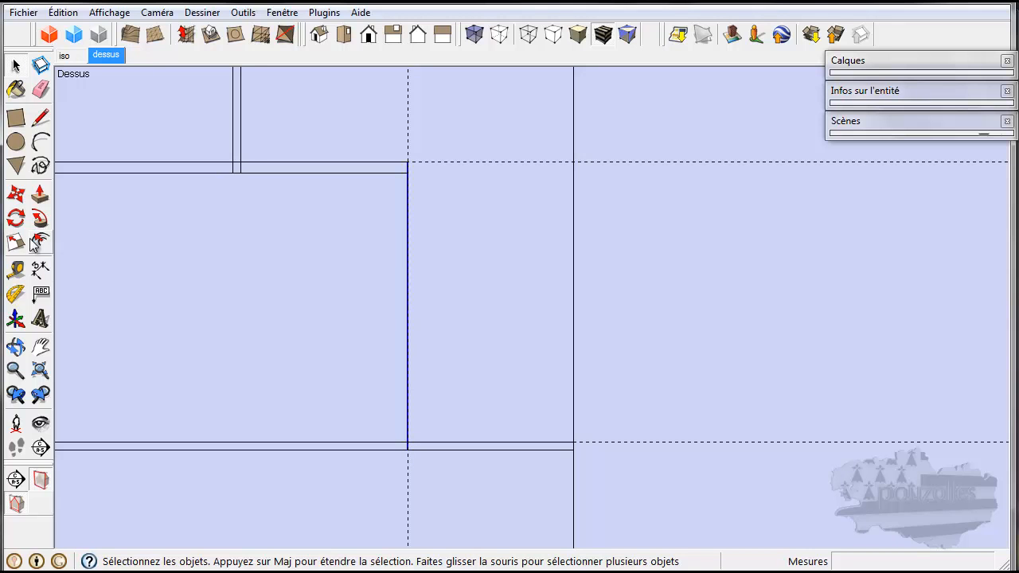
pyautogui.click(16, 193)
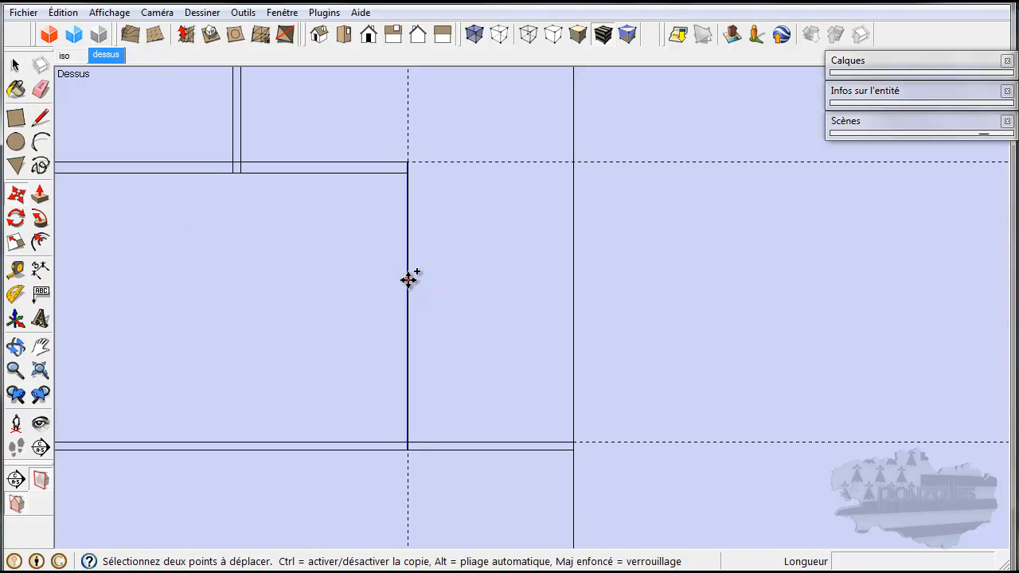
pyautogui.keyDown('ctrl'); pyautogui.click(408, 280); pyautogui.keyUp('ctrl')
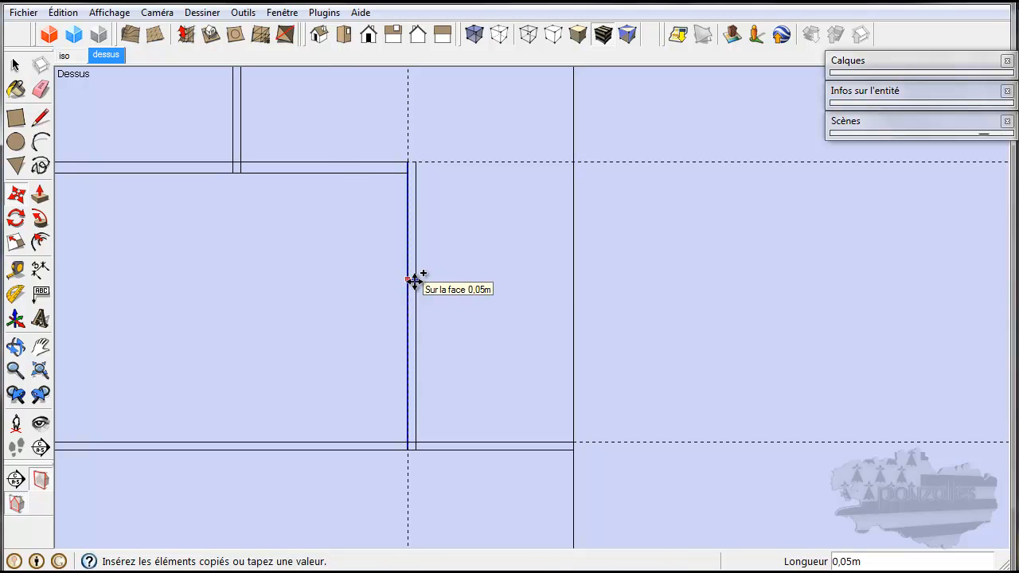
pyautogui.click(414, 280)
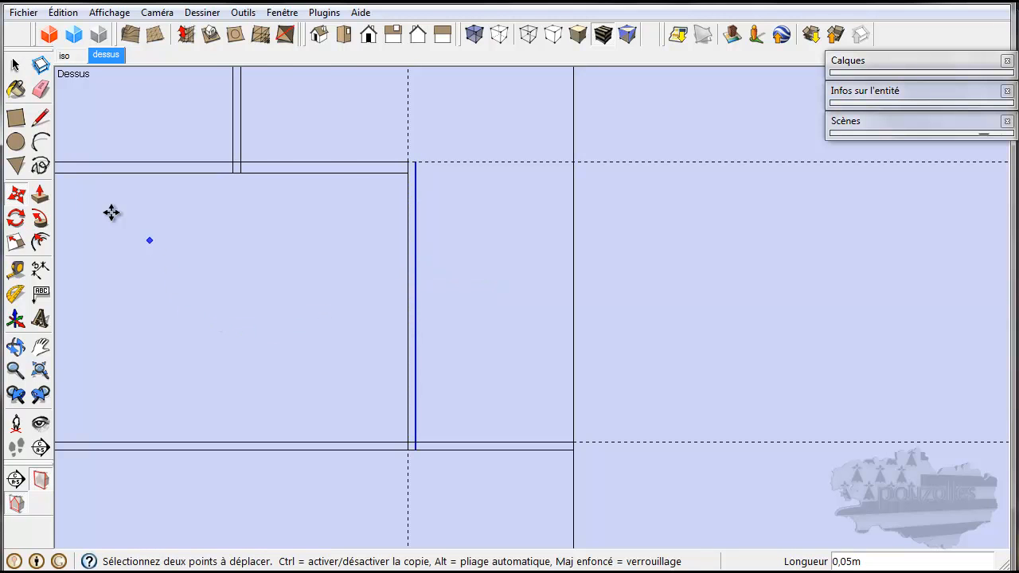
# Close the upper end of the bathroom's vertical partition with a short line between its two edges
pyautogui.click(41, 119)
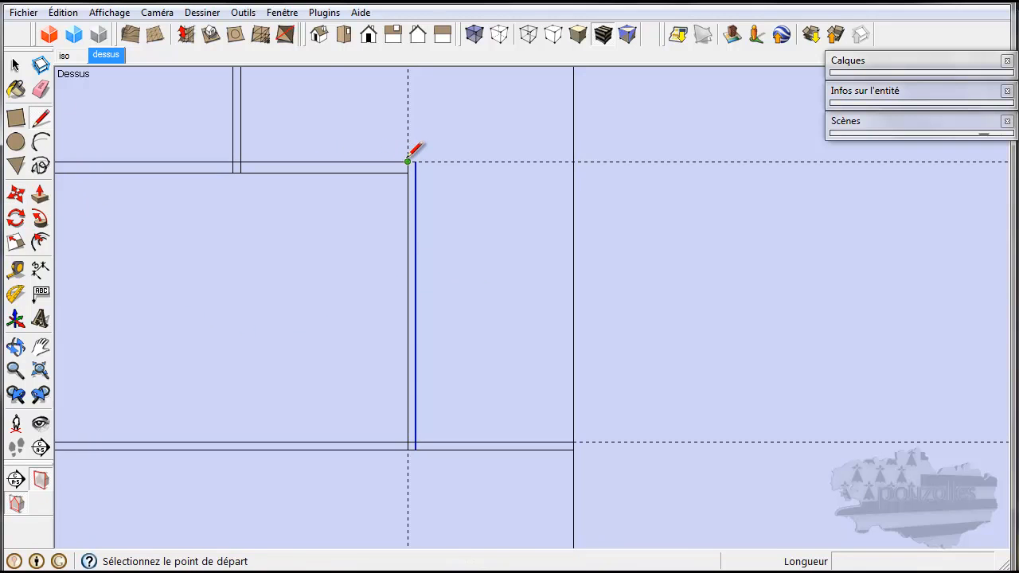
pyautogui.click(407, 162)
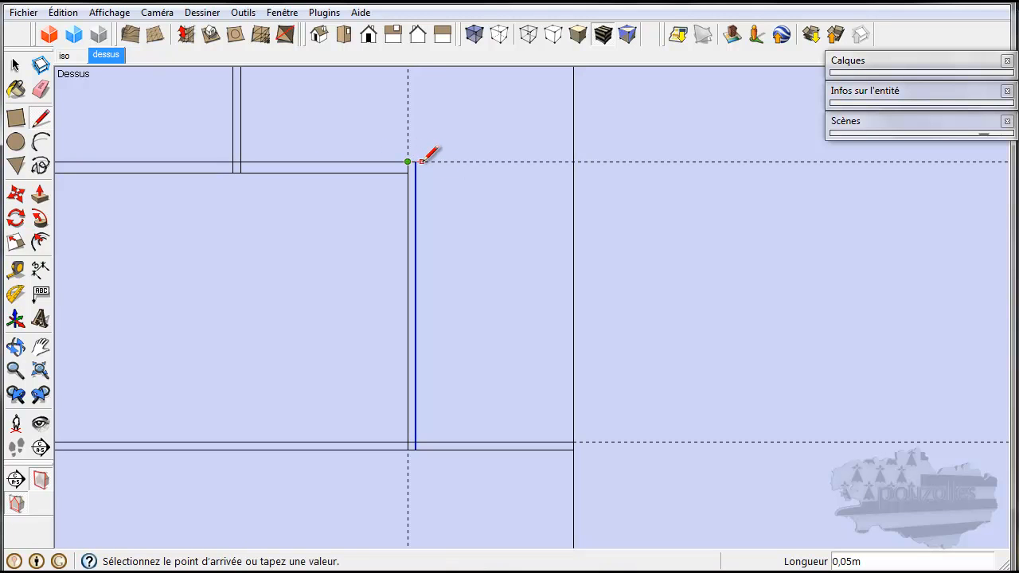
pyautogui.scroll(2, 422, 158)
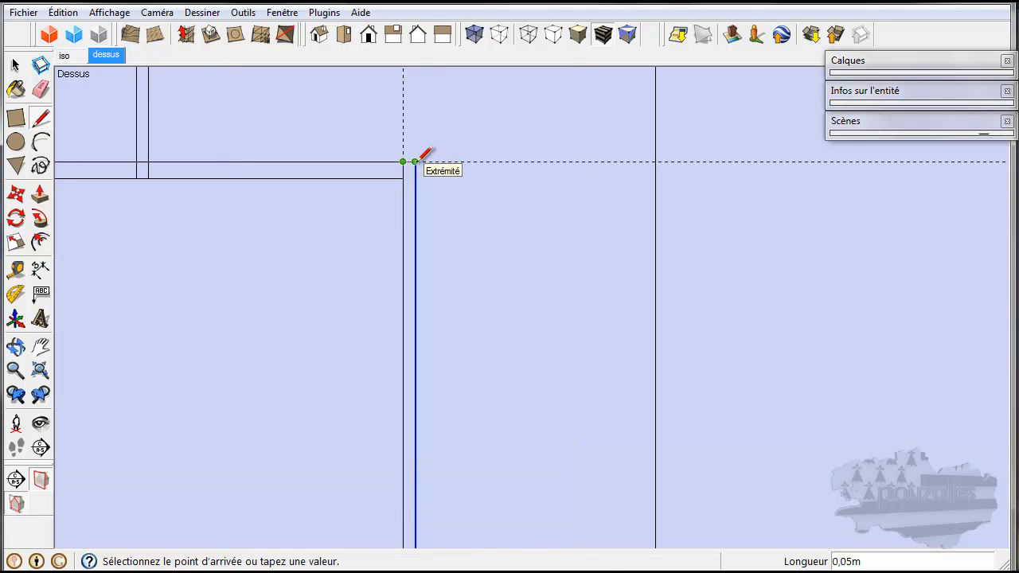
pyautogui.click(419, 160)
pyautogui.scroll(-3, 418, 159)
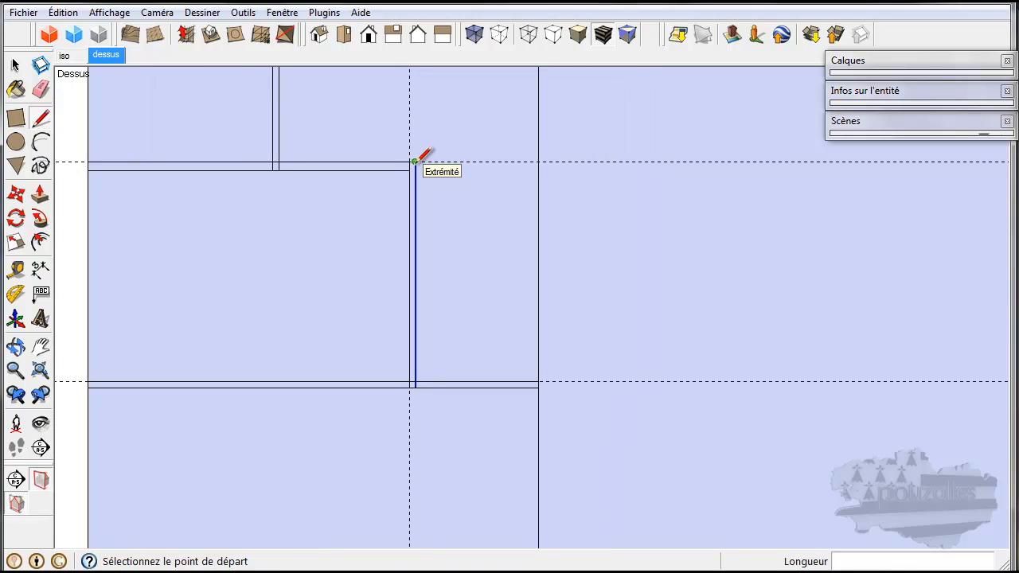
pyautogui.scroll(-1, 415, 162)
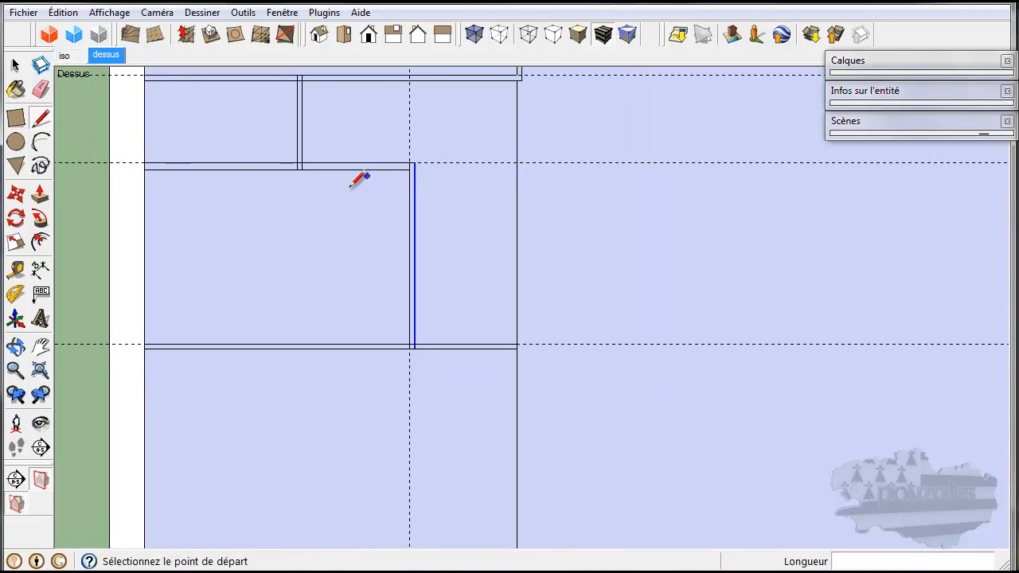
# Erase the bathroom's guides and the leftover line segments at the partition's upper corner and lower junction
pyautogui.click(40, 90)
pyautogui.scroll(4, 380, 191)
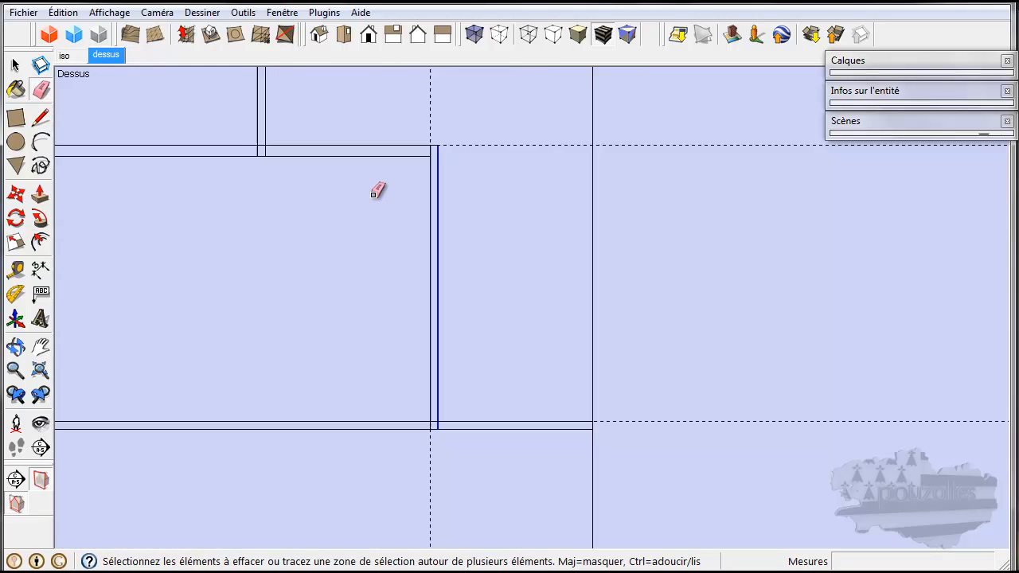
pyautogui.click(444, 141)
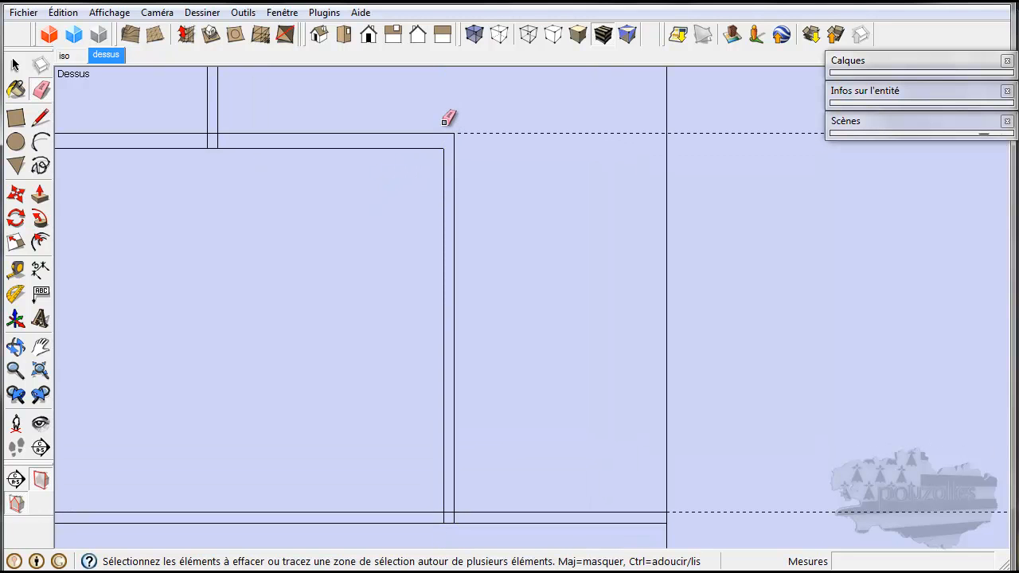
pyautogui.scroll(-3, 487, 159)
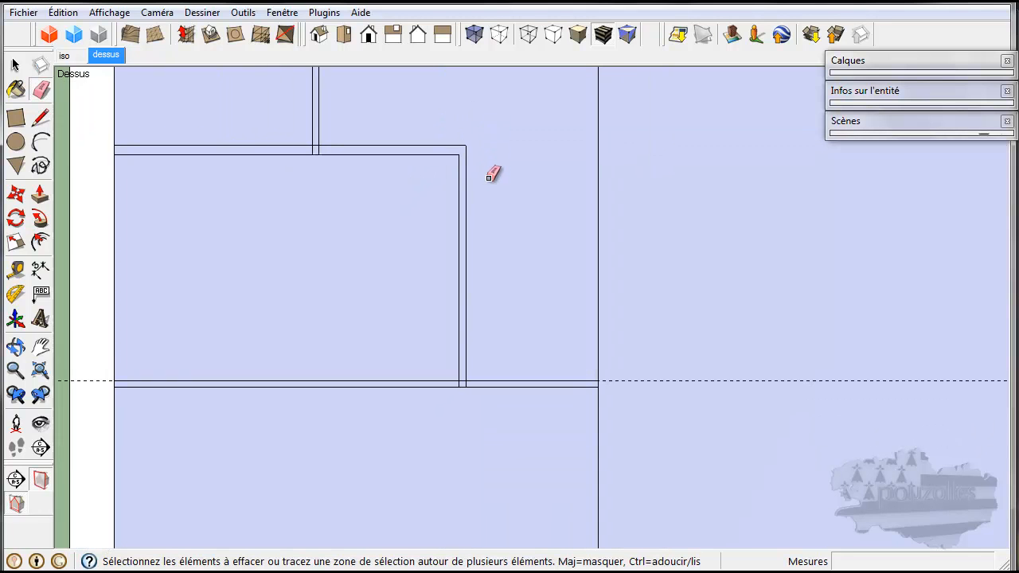
pyautogui.scroll(3, 466, 382)
pyautogui.scroll(1, 465, 384)
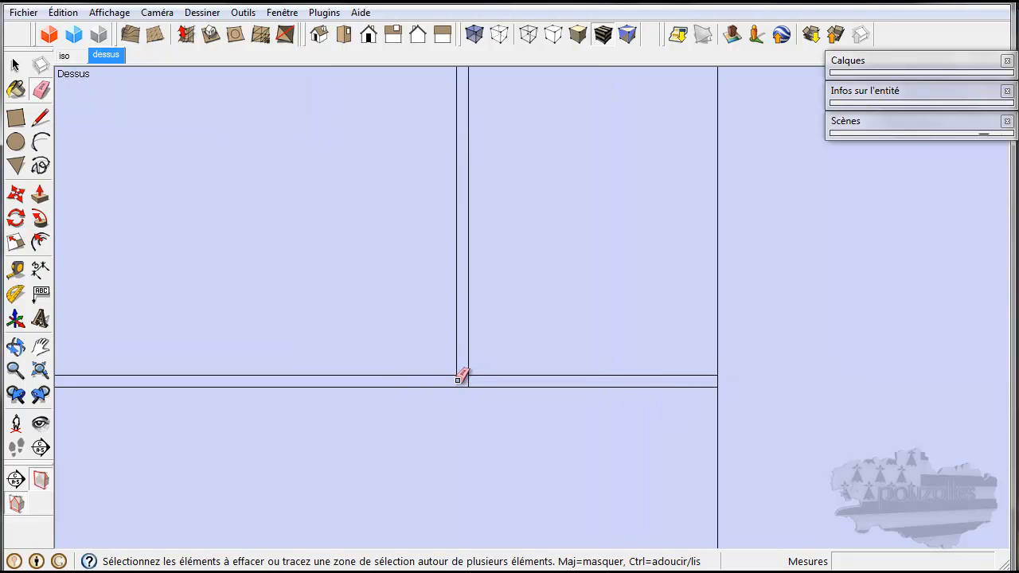
pyautogui.scroll(-4, 464, 376)
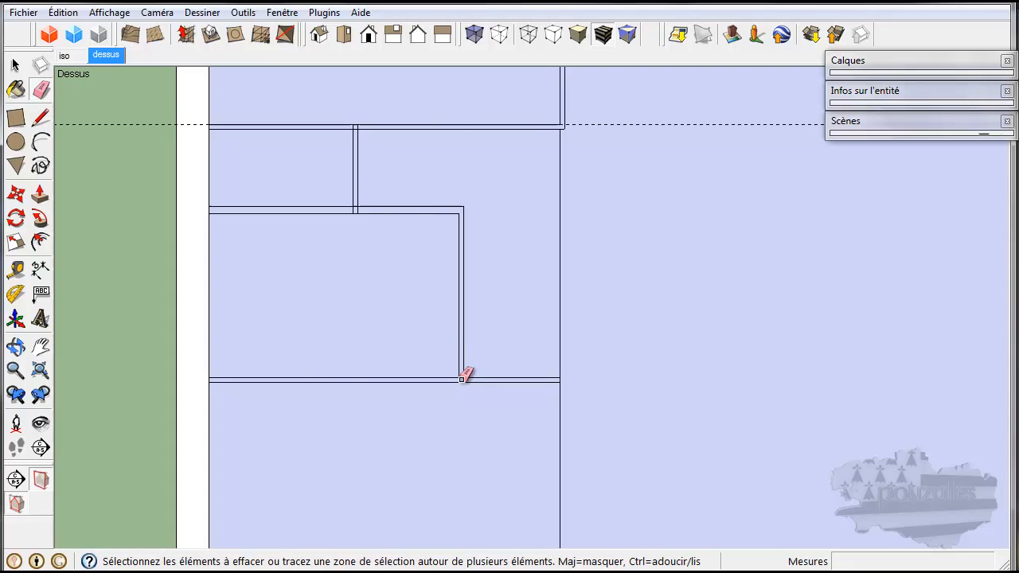
# Check Chambre 2's depth against the floor plan with a temporary linear dimension from the partition to the lower wall, and erase it
pyautogui.hotkey('alt', 'Tab')
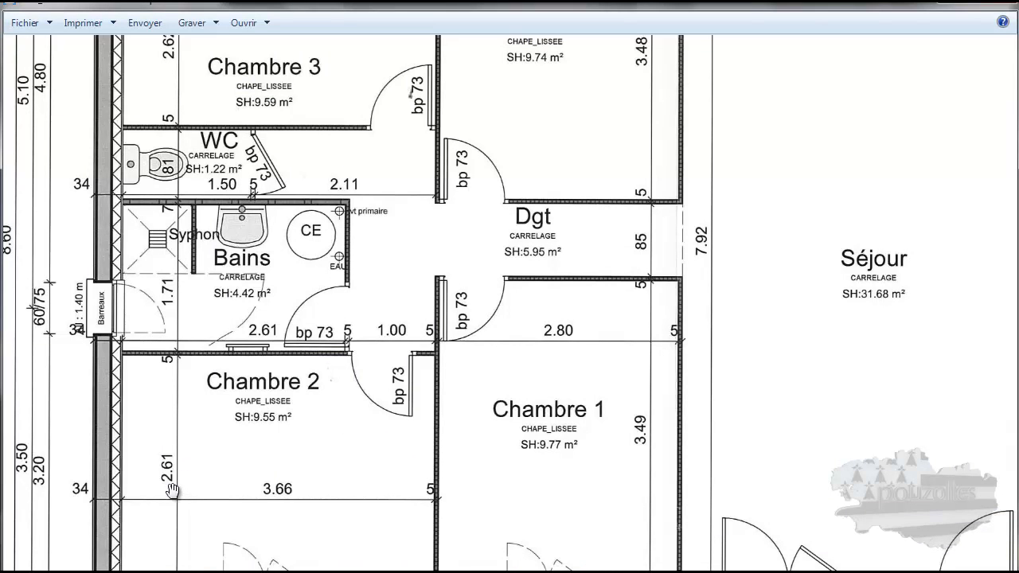
pyautogui.hotkey('alt', 'Tab')
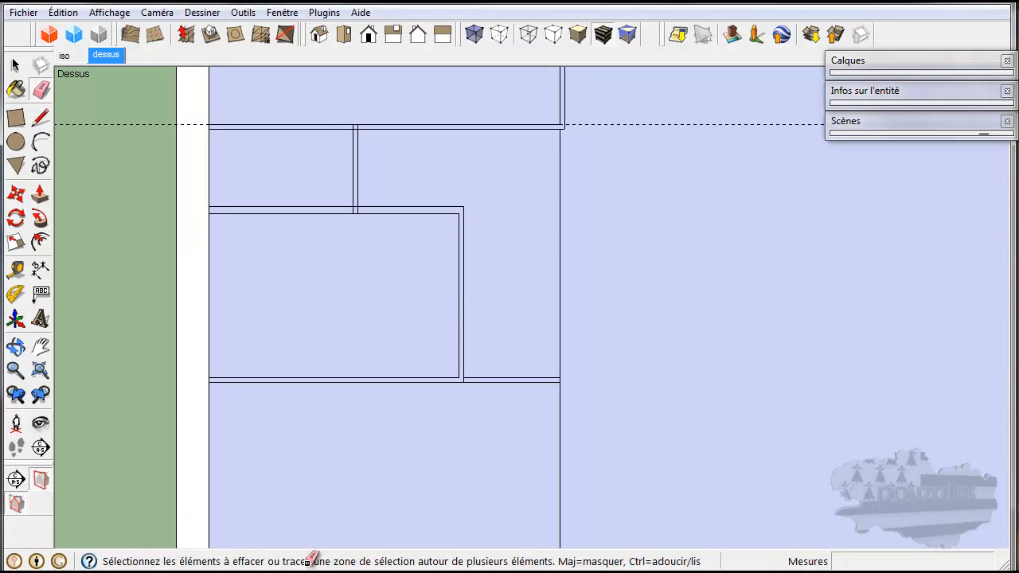
pyautogui.moveTo(318, 512); pyautogui.dragTo(347, 423, button='middle')
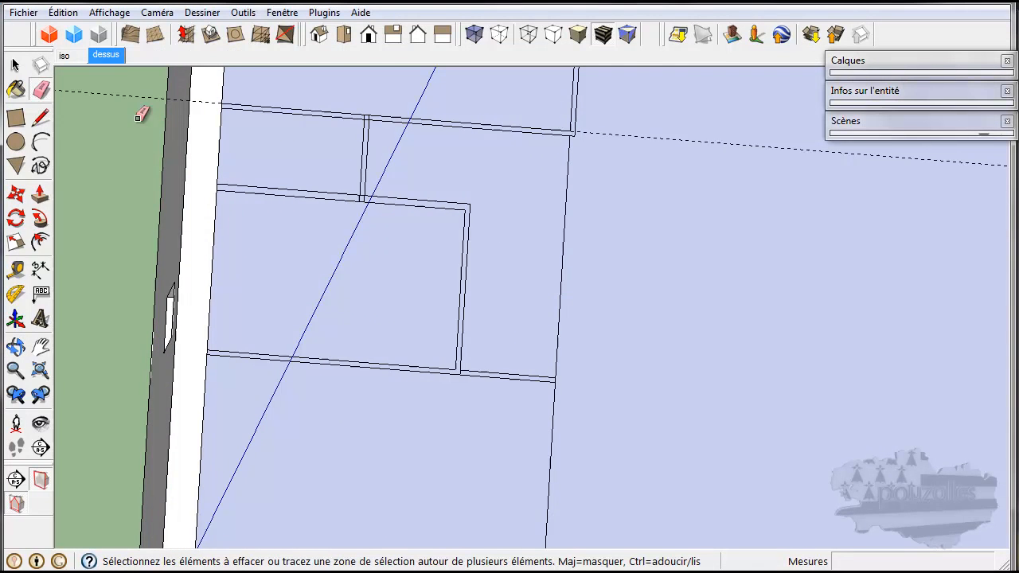
pyautogui.click(115, 56)
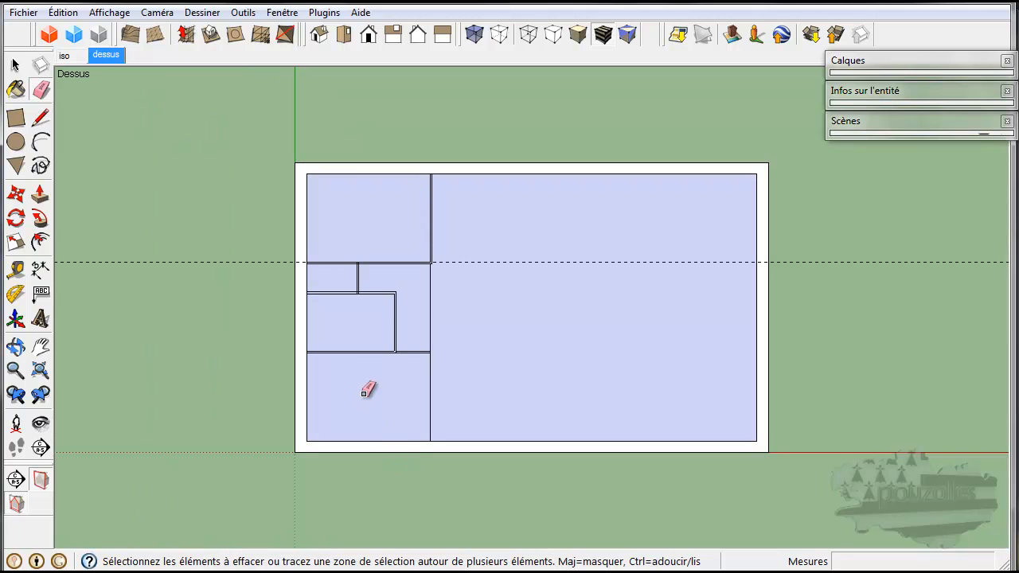
pyautogui.scroll(5, 371, 391)
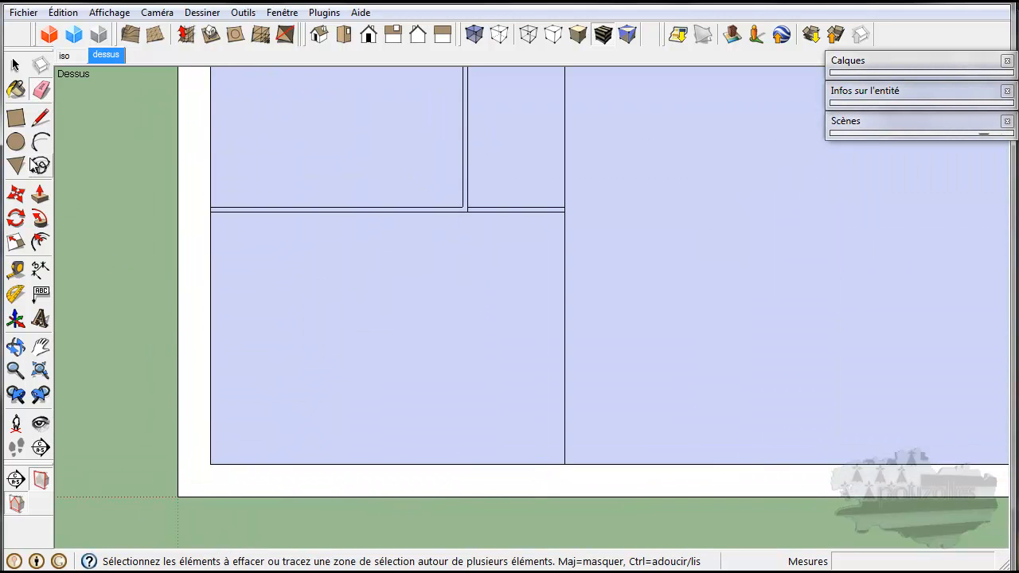
pyautogui.click(40, 269)
pyautogui.click(211, 213)
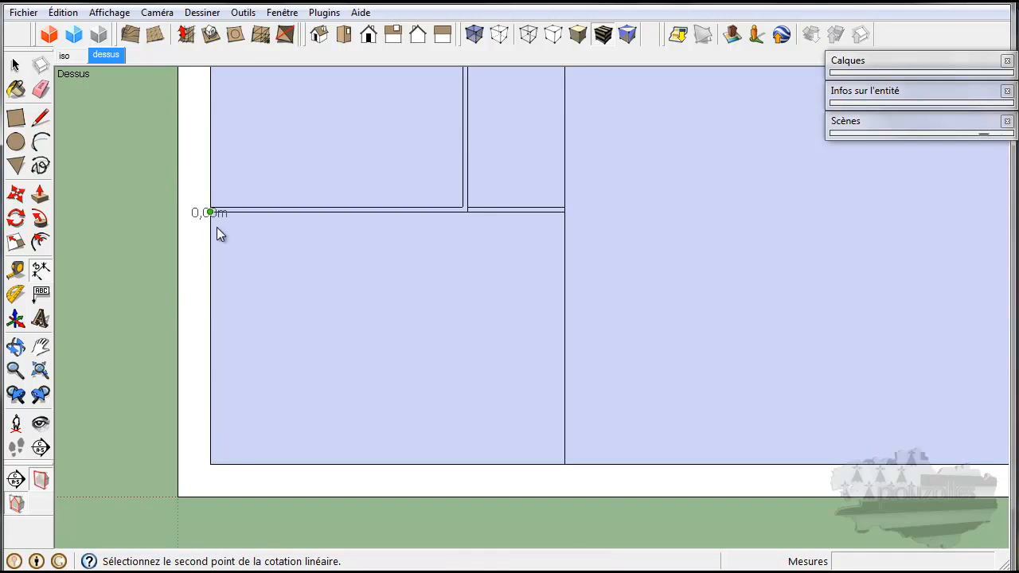
pyautogui.click(213, 468)
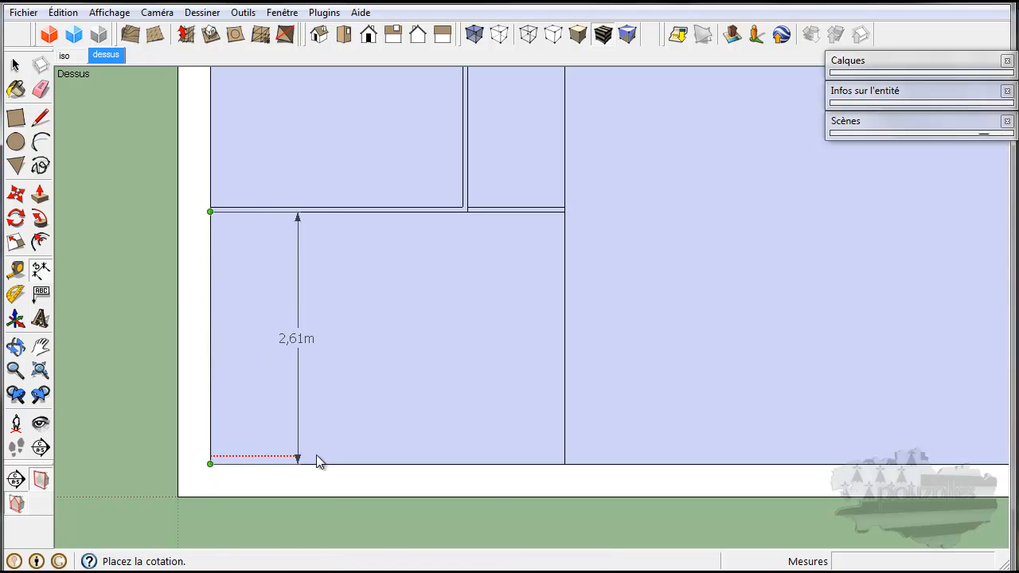
pyautogui.click(325, 460)
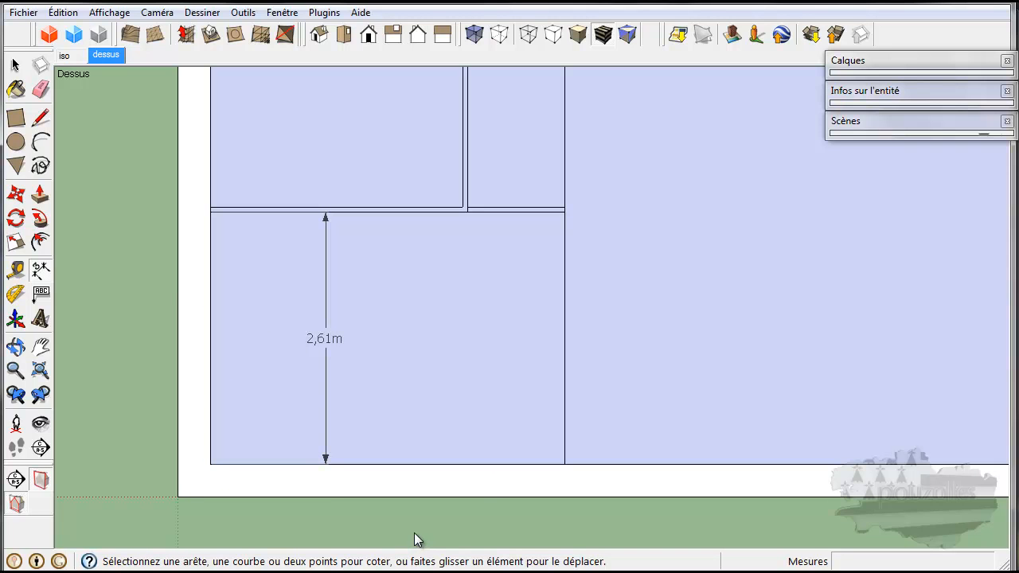
pyautogui.click(40, 89)
pyautogui.moveTo(304, 281)
pyautogui.mouseDown()
pyautogui.moveTo(342, 317)
pyautogui.moveTo(366, 320)
pyautogui.mouseUp()
# Draw the long vertical partition's second edge, about 5.25 m, from the corner below Chambre 3 straight down to the lower wall
pyautogui.scroll(-1, 388, 324)
pyautogui.scroll(-3, 388, 324)
pyautogui.scroll(3, 519, 262)
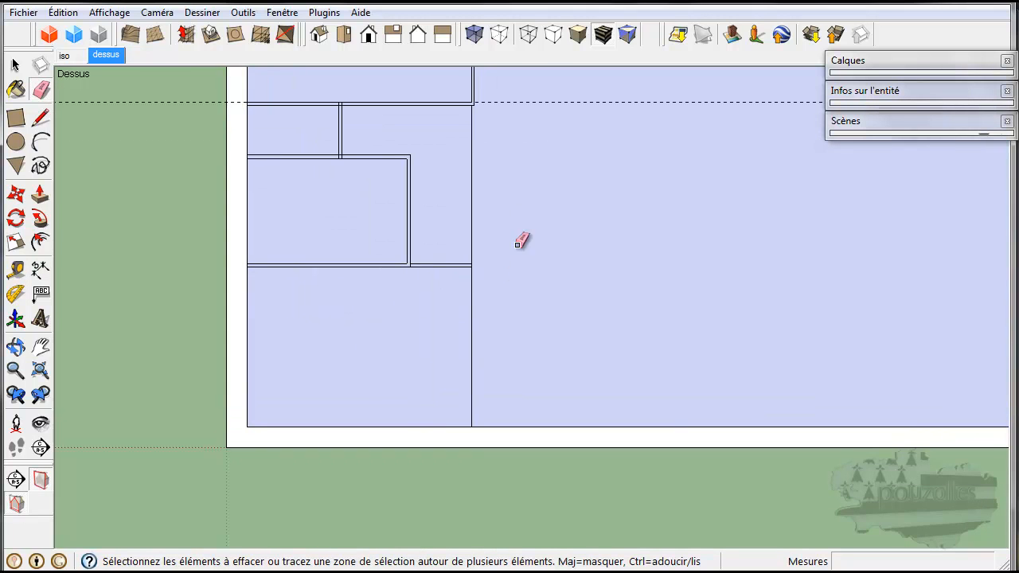
pyautogui.scroll(1, 494, 134)
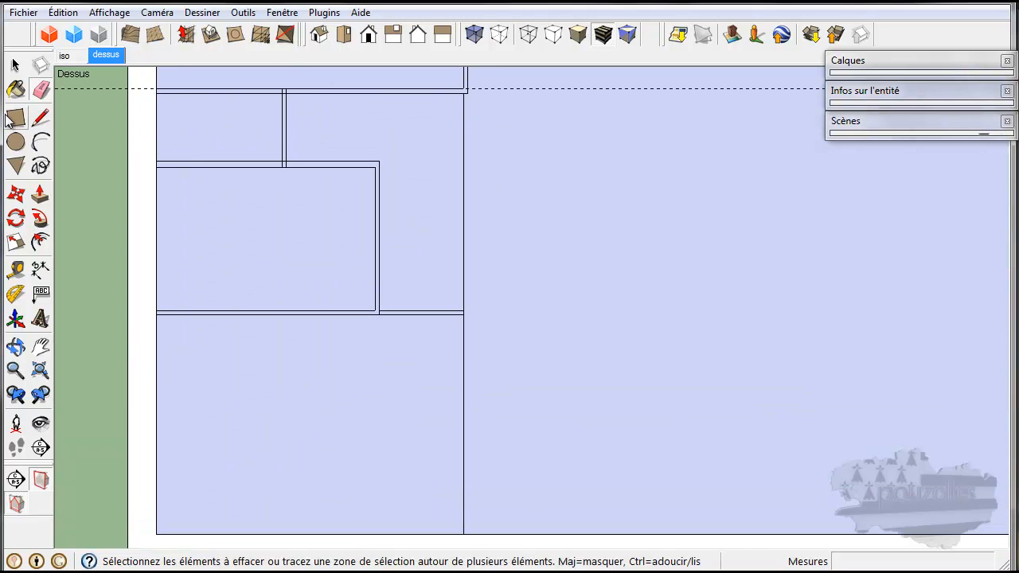
pyautogui.click(40, 118)
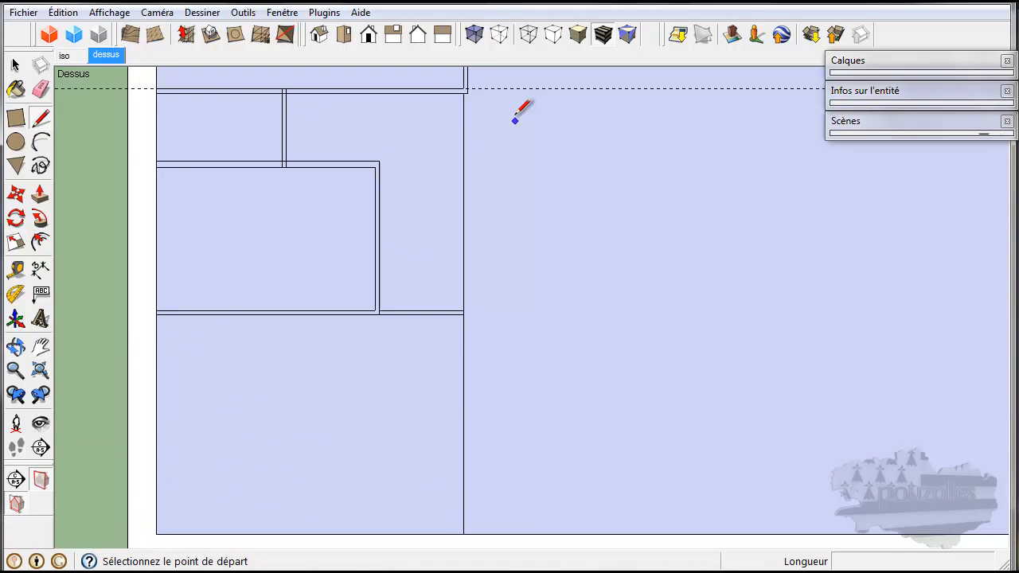
pyautogui.scroll(3, 467, 93)
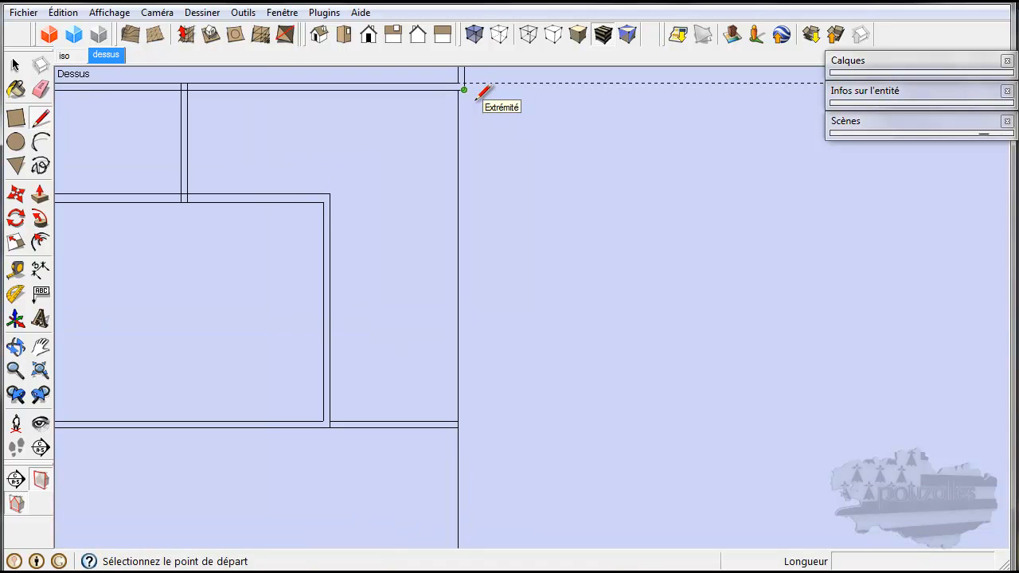
pyautogui.click(467, 93)
pyautogui.scroll(-3, 460, 81)
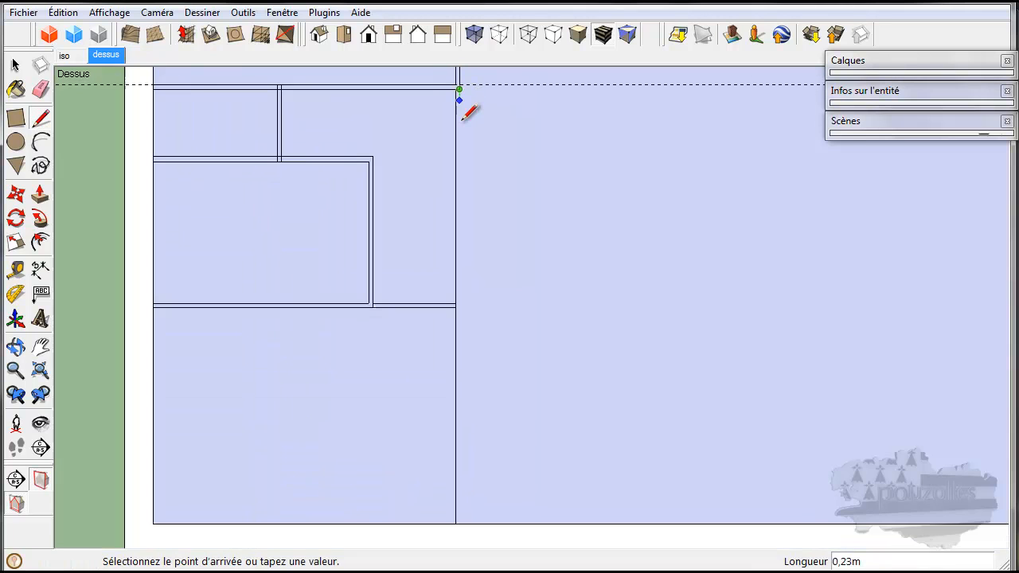
pyautogui.click(455, 448)
pyautogui.scroll(2, 457, 448)
pyautogui.scroll(3, 461, 451)
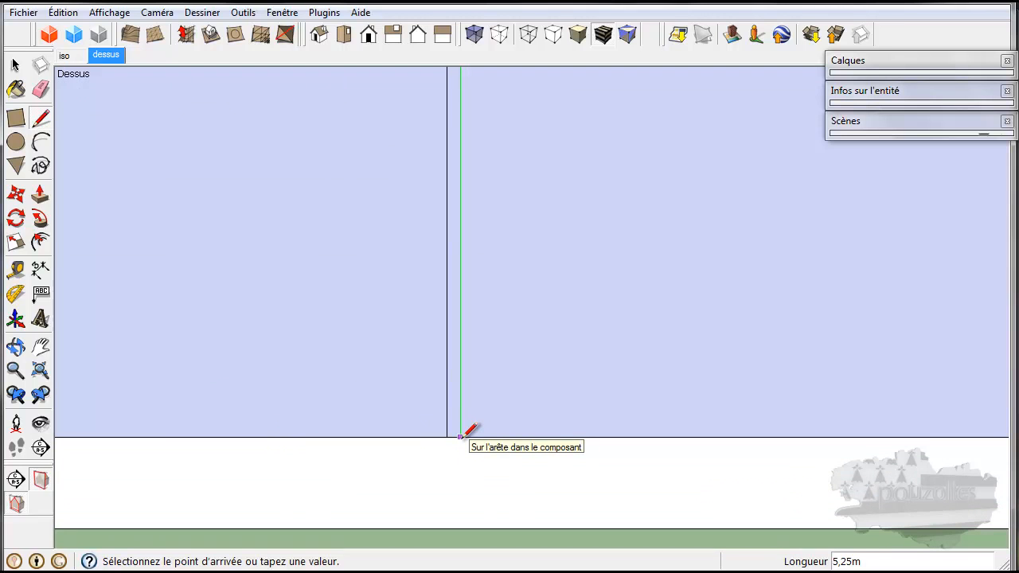
pyautogui.click(460, 436)
pyautogui.scroll(-4, 460, 438)
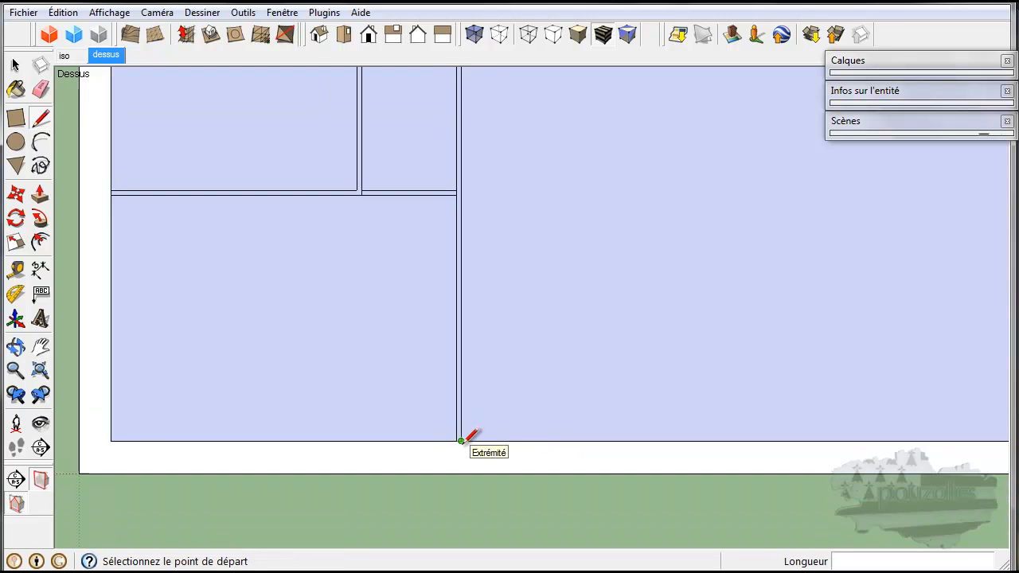
pyautogui.scroll(-1, 460, 440)
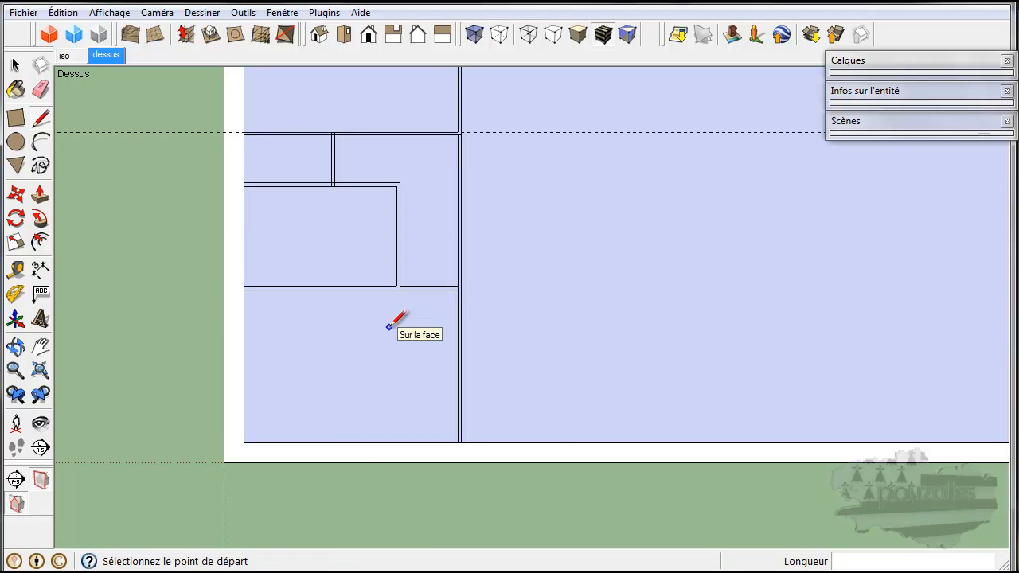
# Following the floor plan, place a vertical guide 2.8 m right of the long partition, and erase the horizontal guide along Chambre 3's lower partition
pyautogui.hotkey('alt', 'Tab')
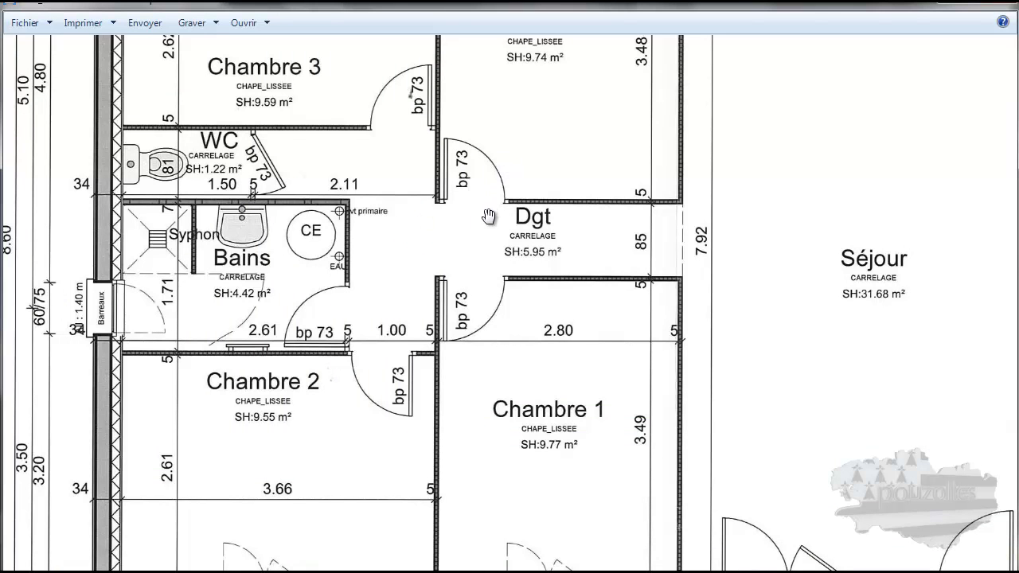
pyautogui.moveTo(521, 141); pyautogui.dragTo(482, 252)
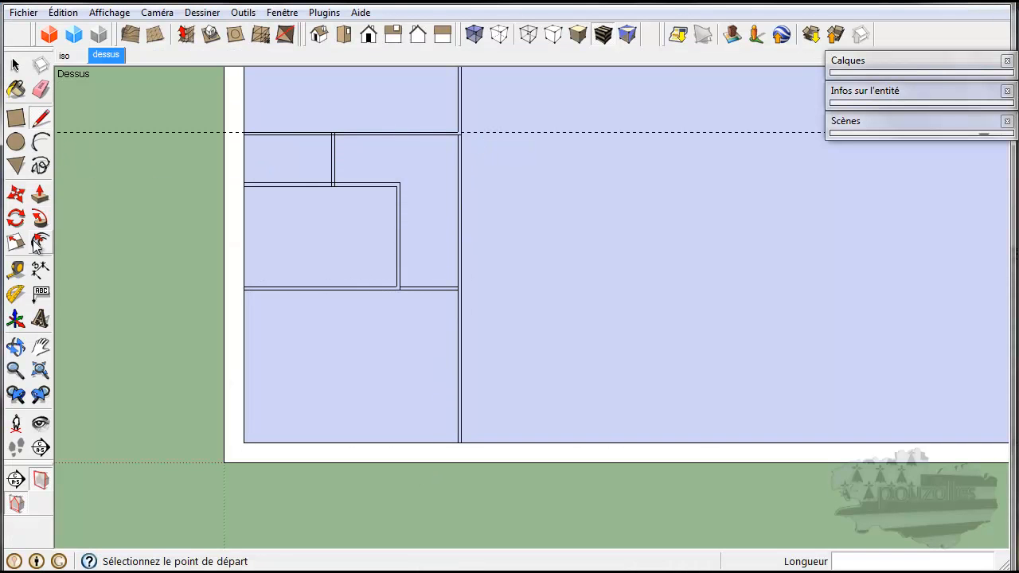
pyautogui.click(17, 269)
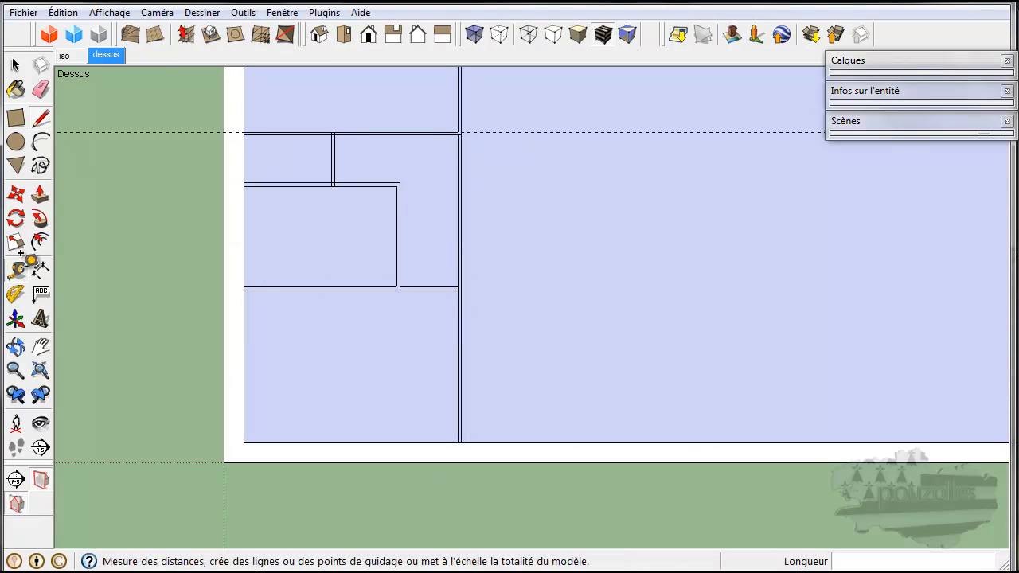
pyautogui.click(462, 345)
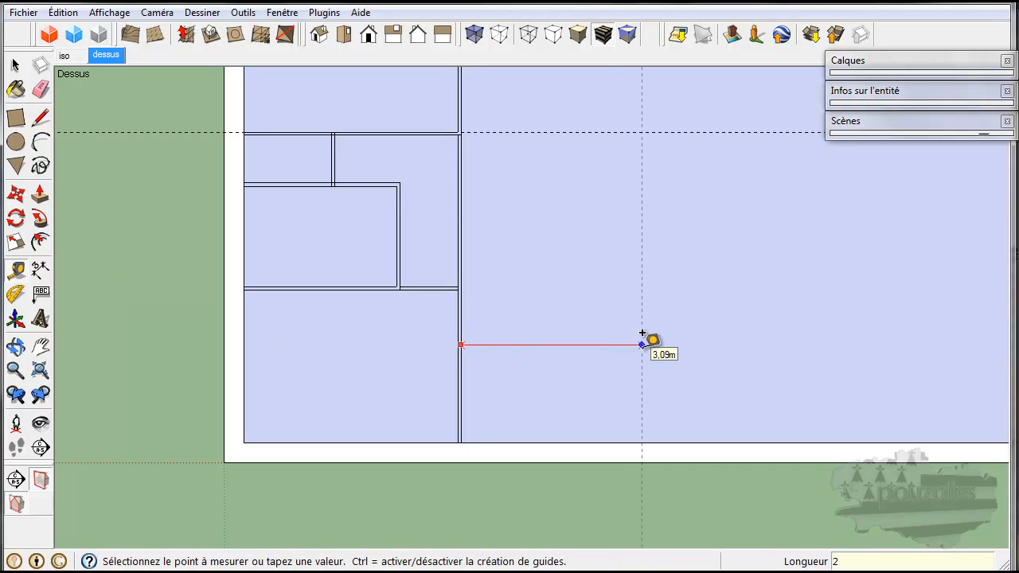
pyautogui.write('2,8')
pyautogui.press('Return')
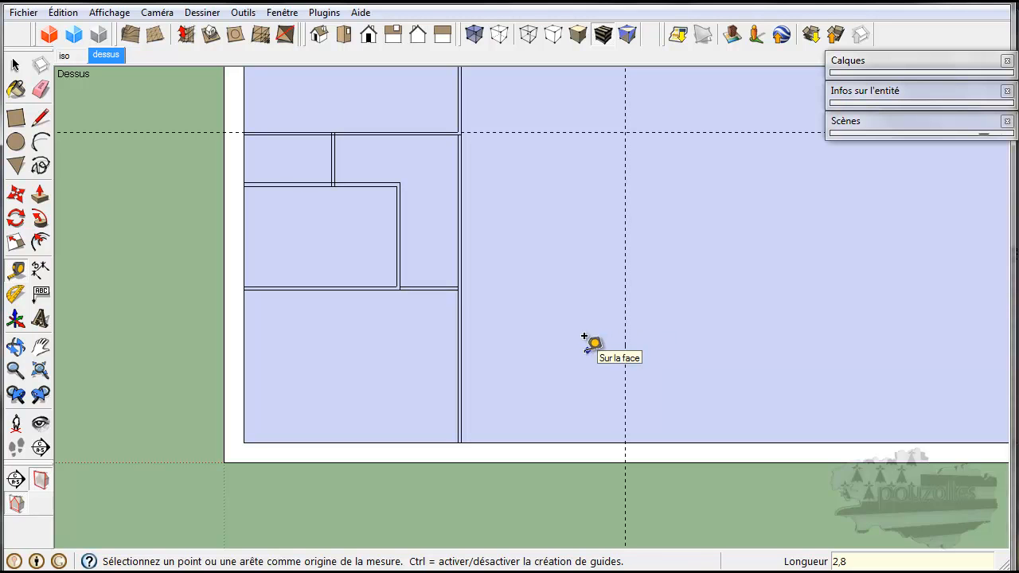
pyautogui.click(42, 91)
pyautogui.click(543, 132)
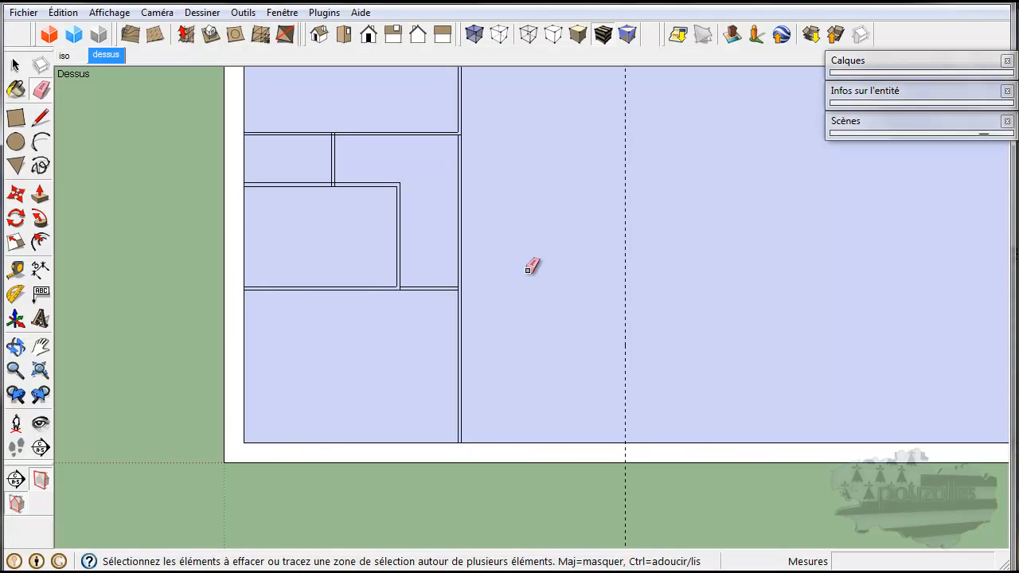
# Place a horizontal guide 2.8 m below the upper wall's inner edge and compare its position with the floor plan
pyautogui.keyDown('shift'); pyautogui.moveTo(527, 269); pyautogui.dragTo(504, 430, button='middle'); pyautogui.keyUp('shift')
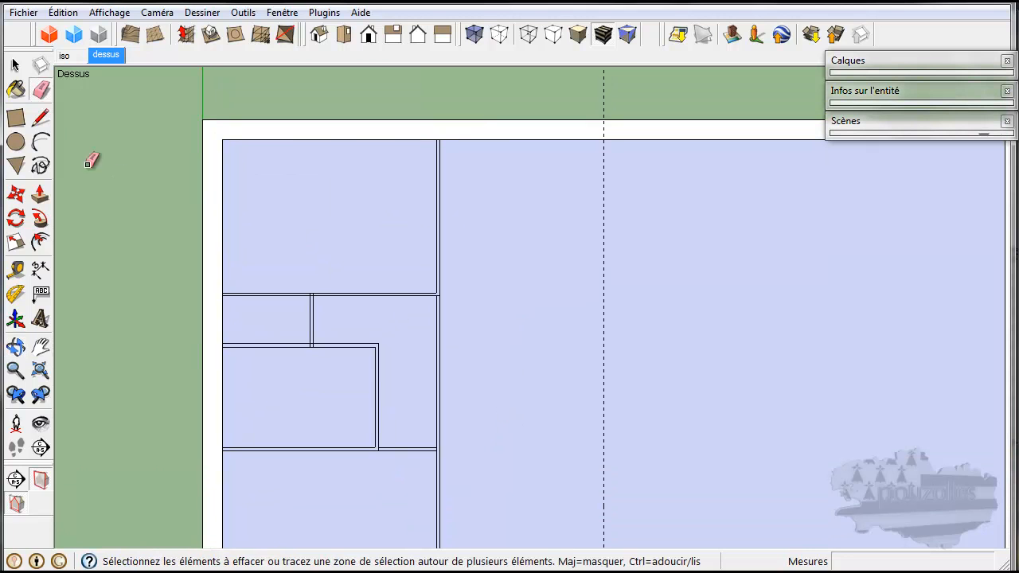
pyautogui.click(15, 269)
pyautogui.click(516, 128)
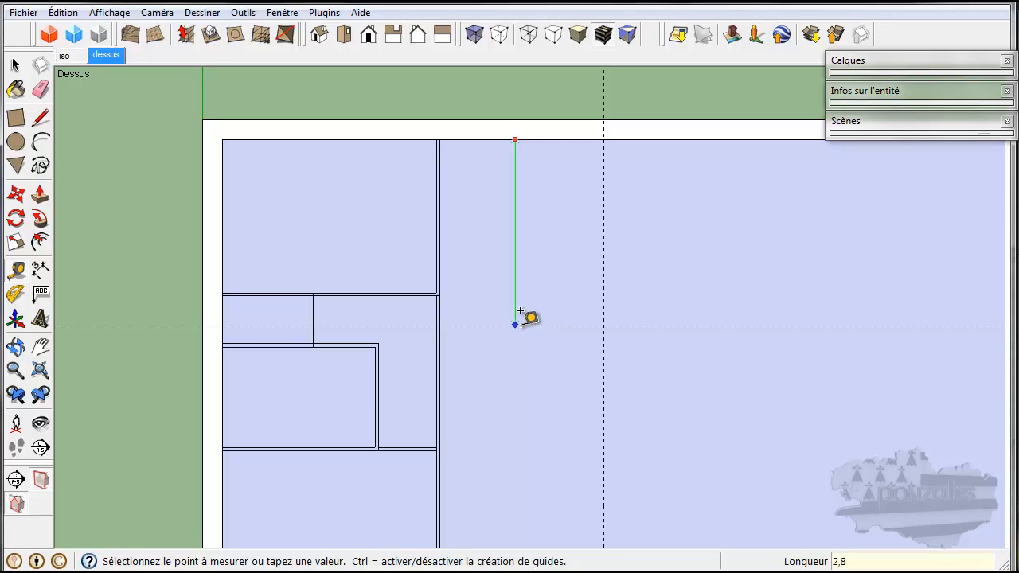
pyautogui.press('Return')
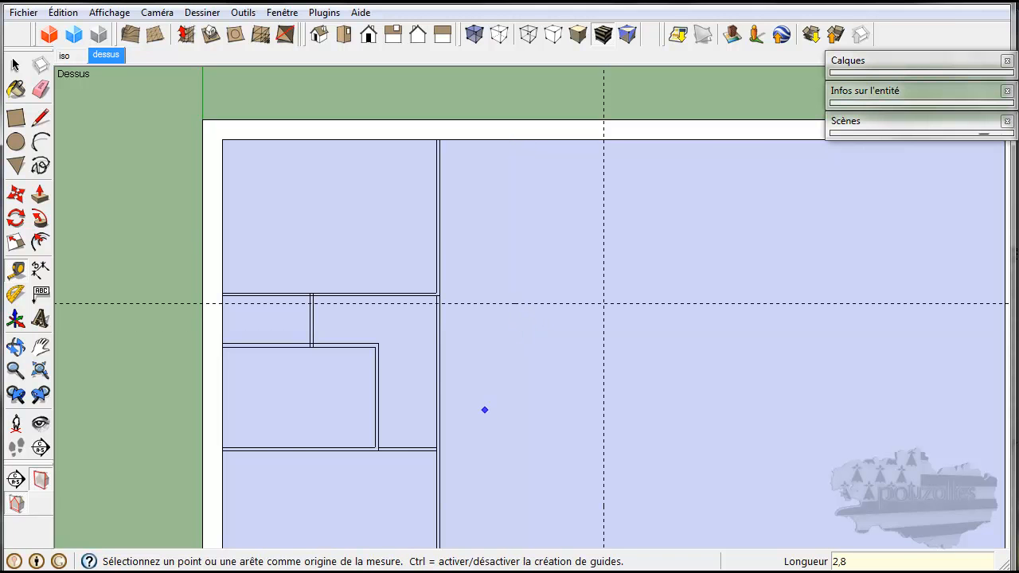
pyautogui.hotkey('alt', 'Tab')
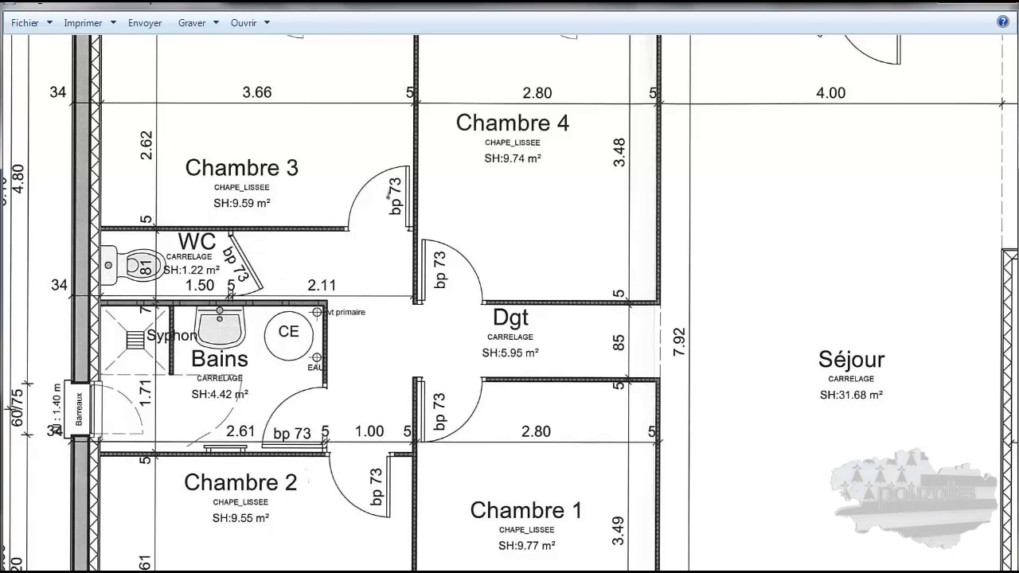
pyautogui.hotkey('alt', 'Tab')
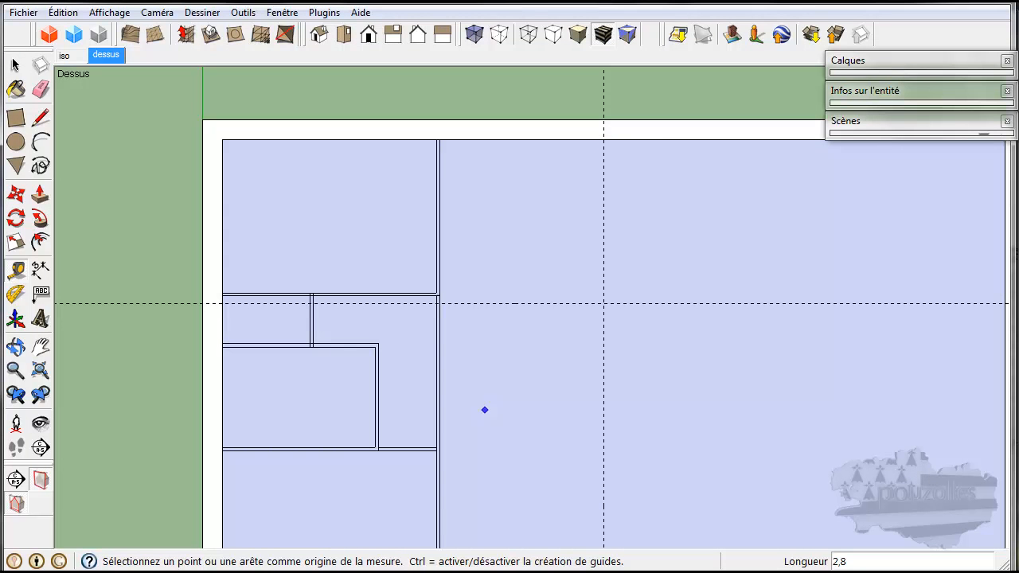
pyautogui.hotkey('alt', 'Tab')
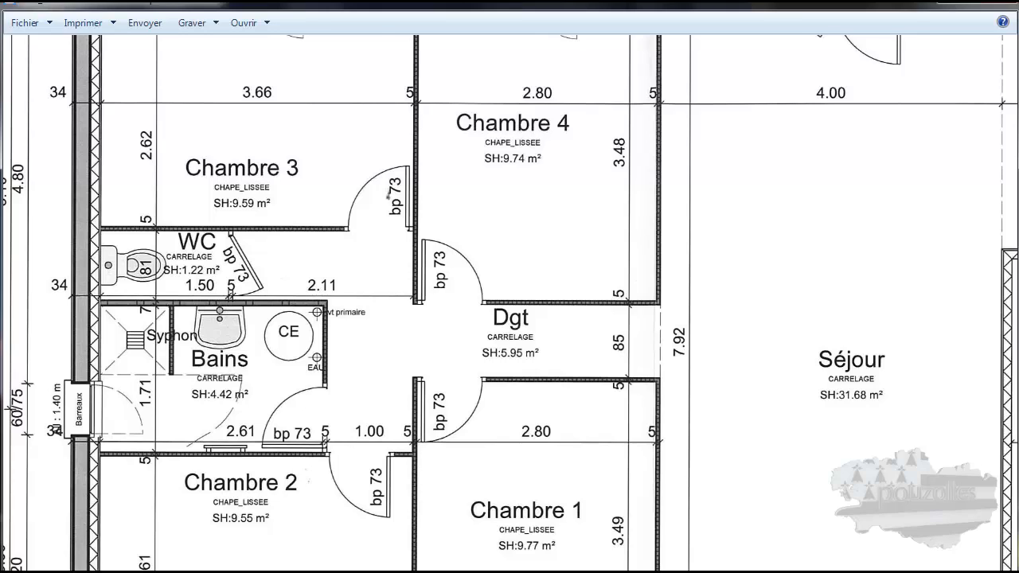
pyautogui.hotkey('alt', 'Tab')
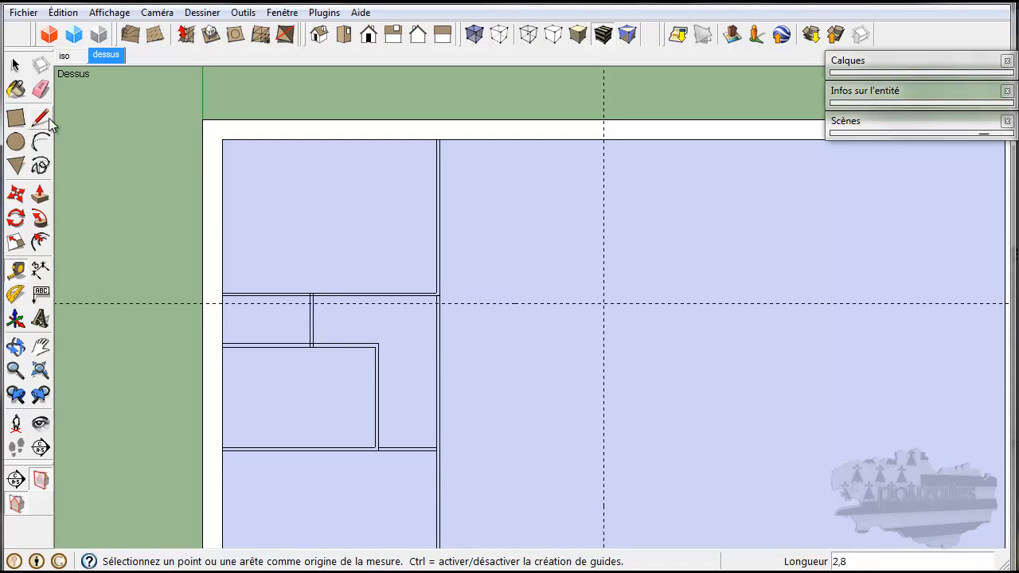
# Dimension Chambre 3's depth and the distance from the upper wall to the horizontal guide, and compare both with the floor plan
pyautogui.click(40, 270)
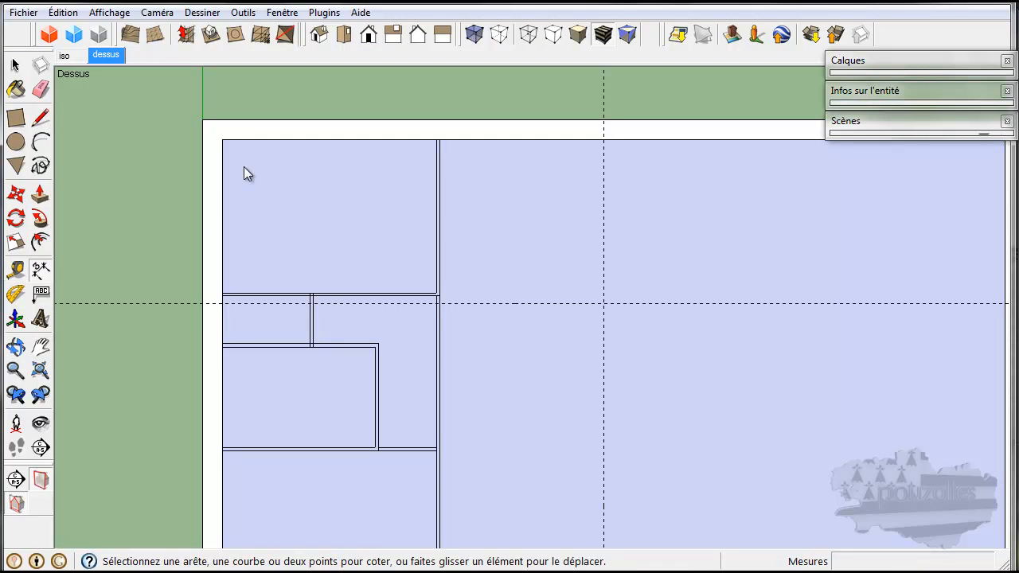
pyautogui.click(228, 140)
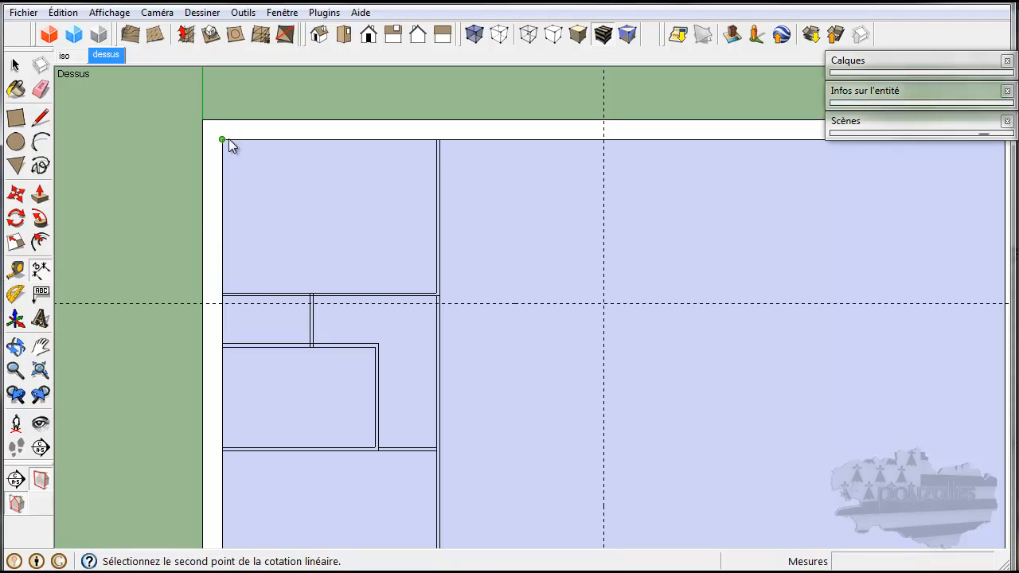
pyautogui.click(224, 294)
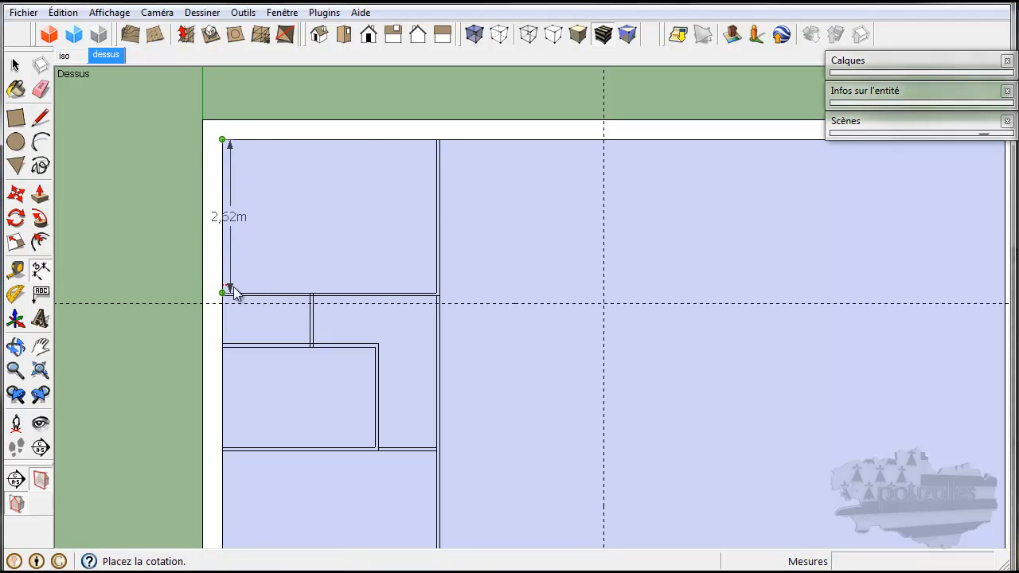
pyautogui.click(356, 239)
pyautogui.click(444, 142)
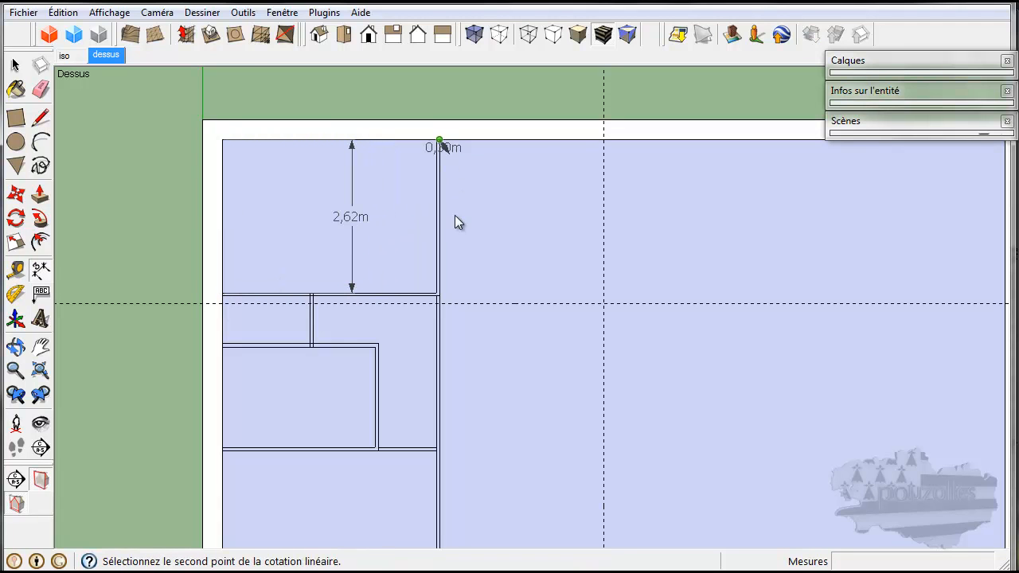
pyautogui.click(442, 303)
pyautogui.click(495, 303)
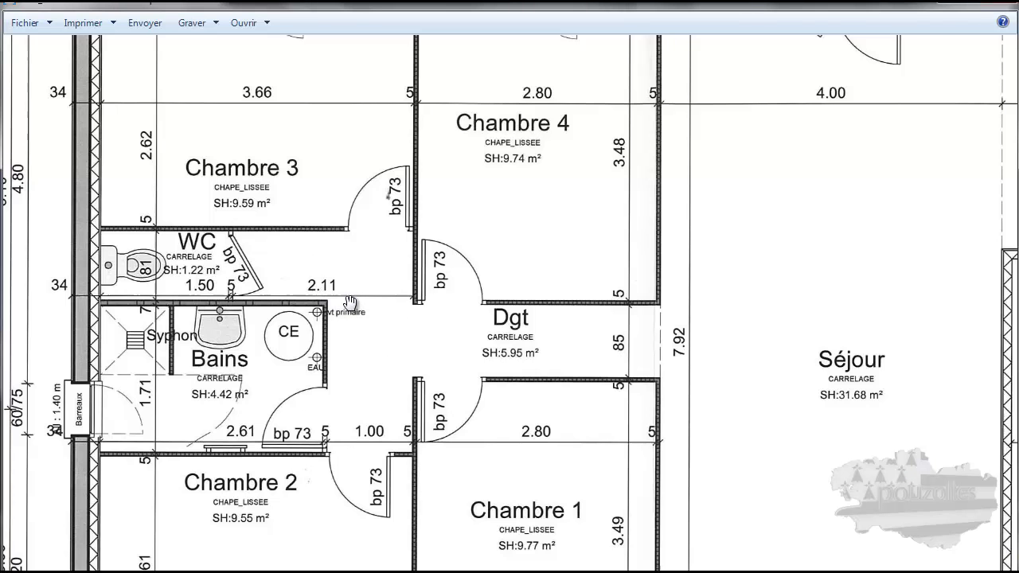
pyautogui.scroll(-2, 350, 303)
pyautogui.scroll(1, 351, 303)
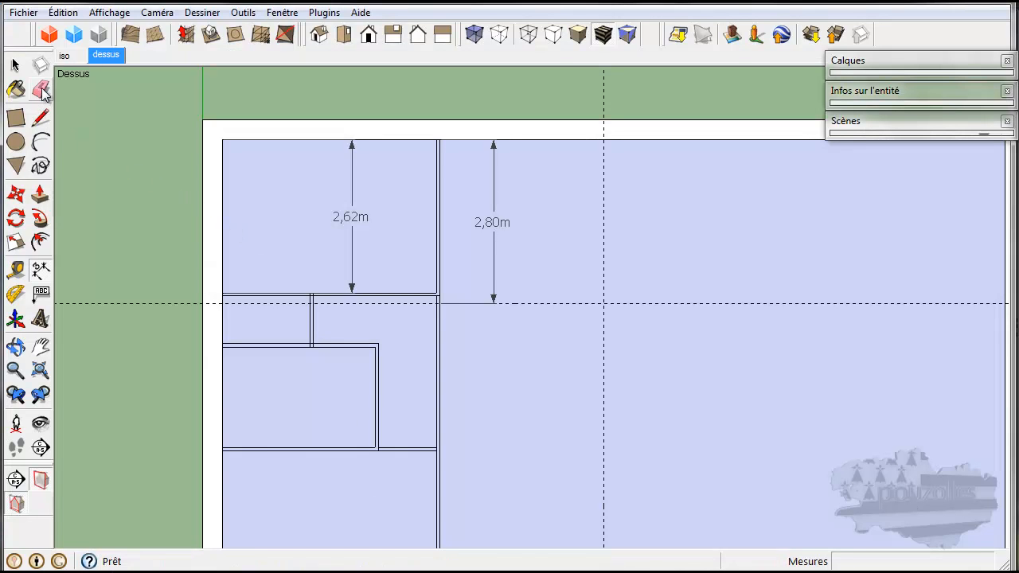
# Erase the two temporary dimensions and the horizontal guide placed 2.8 m below the upper wall
pyautogui.click(41, 89)
pyautogui.click(359, 212)
pyautogui.click(510, 233)
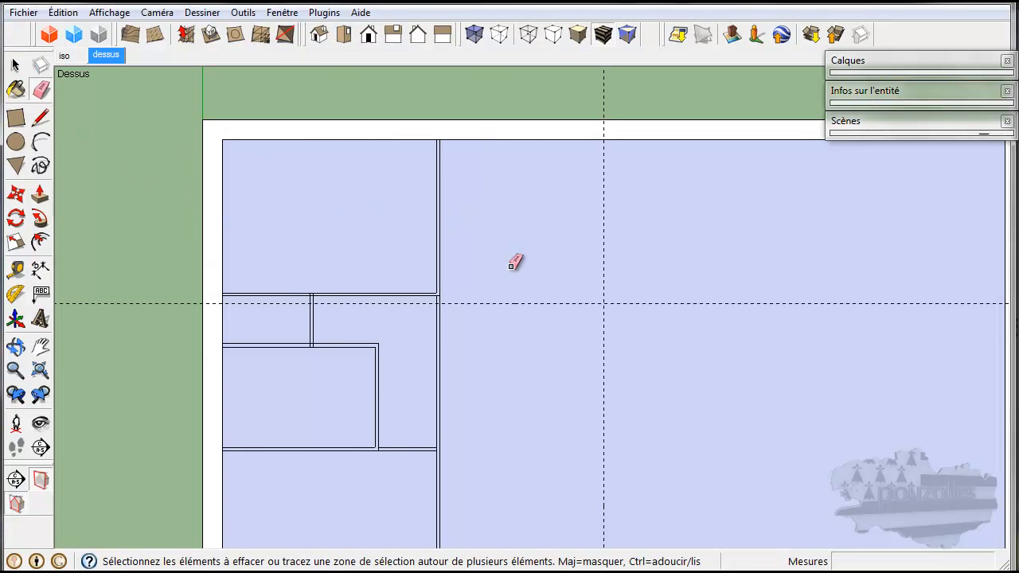
pyautogui.click(511, 303)
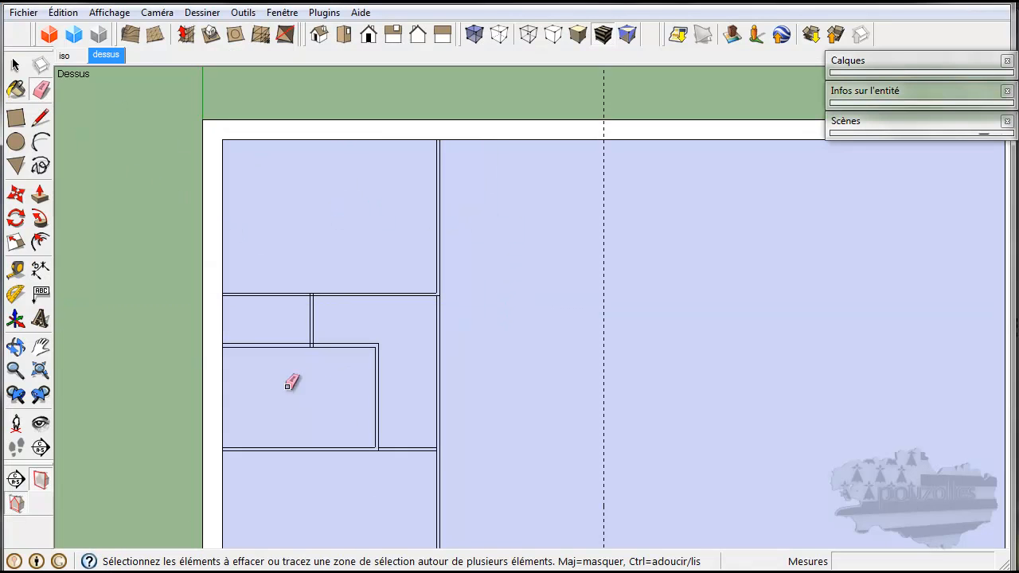
# Place a horizontal guide 3.48 m below the upper wall's inner edge for Chambre 4's lower partition
pyautogui.click(14, 272)
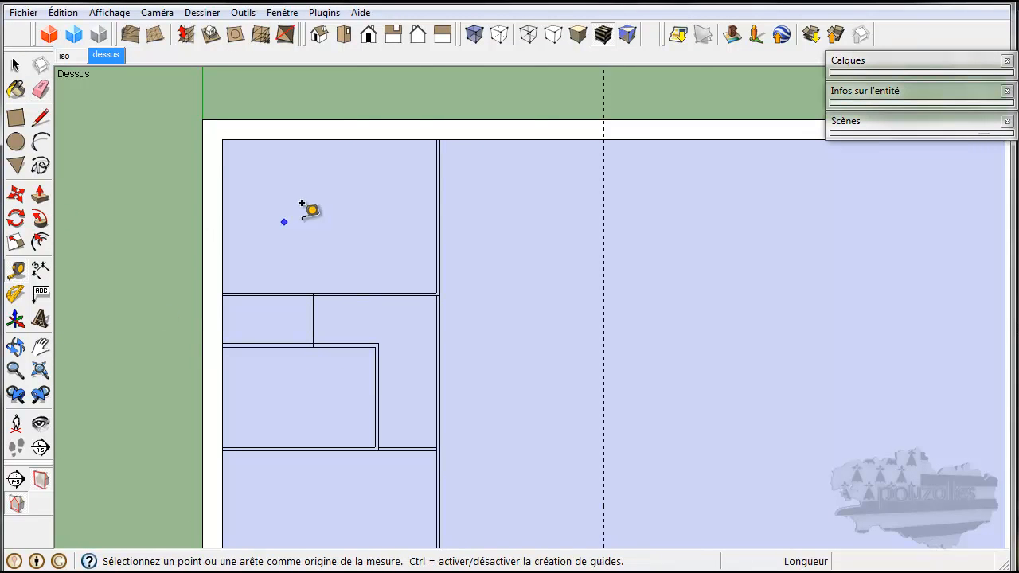
pyautogui.click(523, 140)
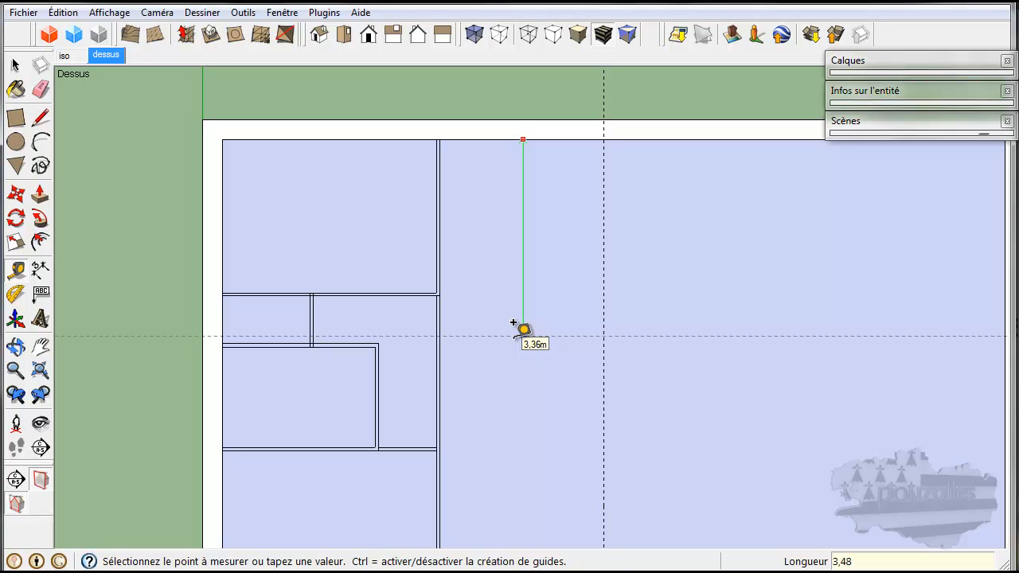
pyautogui.press('Return')
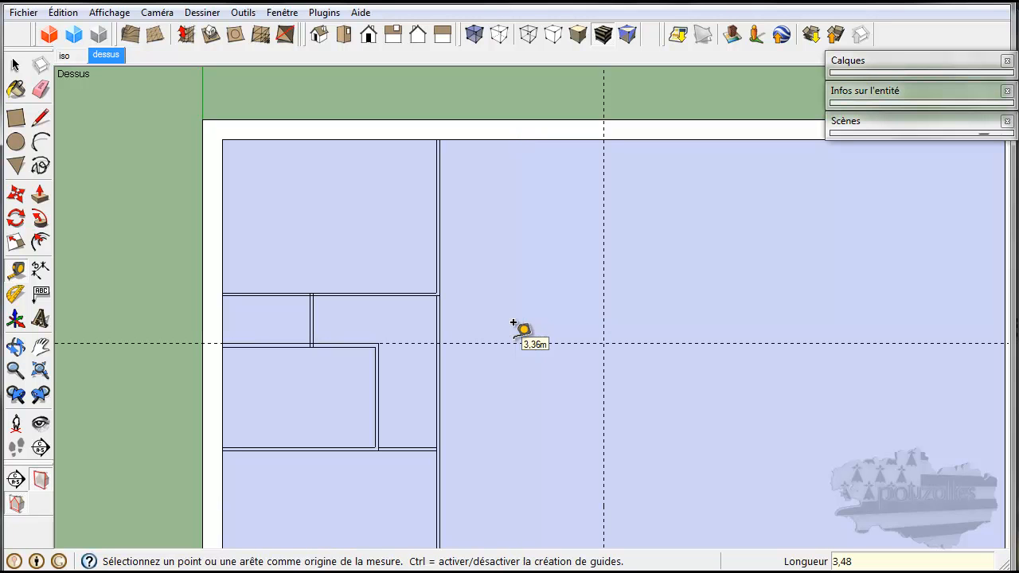
# Check Chambre 1's depth on the floor plan and place a horizontal guide 3.49 m above the lower wall's inner edge
pyautogui.click(126, 571)
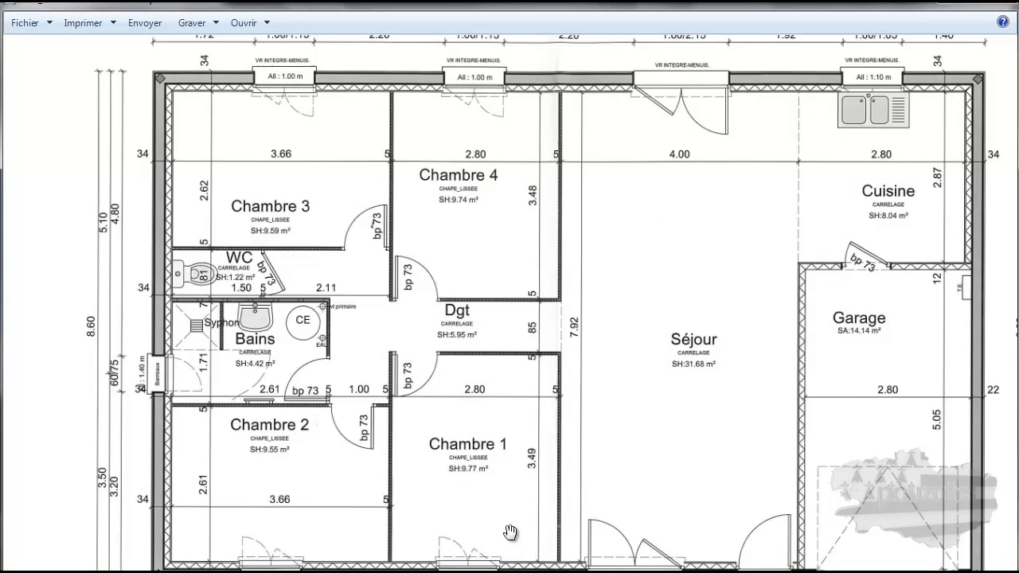
pyautogui.click(481, 571)
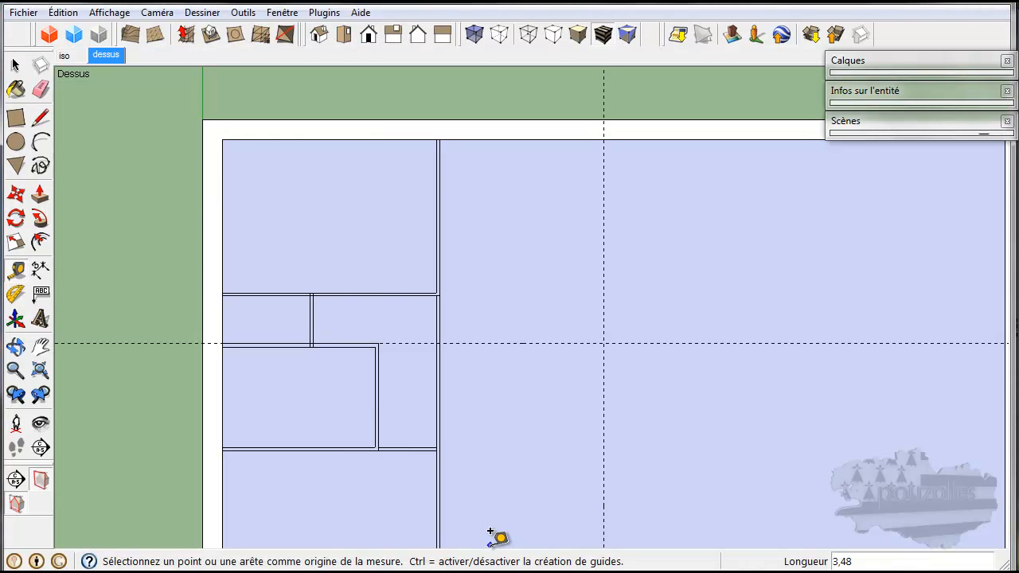
pyautogui.keyDown('shift'); pyautogui.moveTo(499, 534); pyautogui.dragTo(499, 393, button='middle'); pyautogui.keyUp('shift')
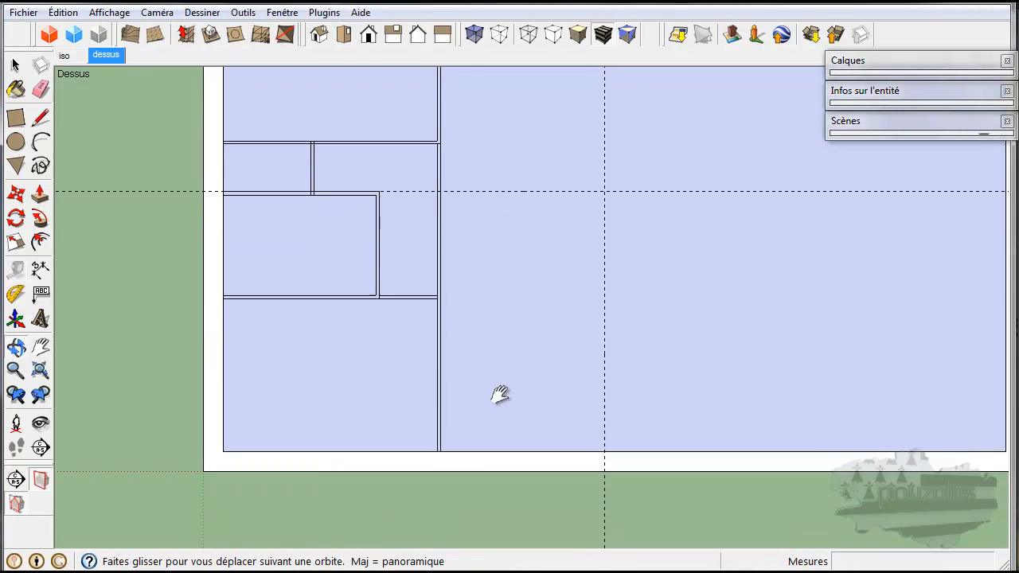
pyautogui.click(501, 446)
pyautogui.write('3,4')
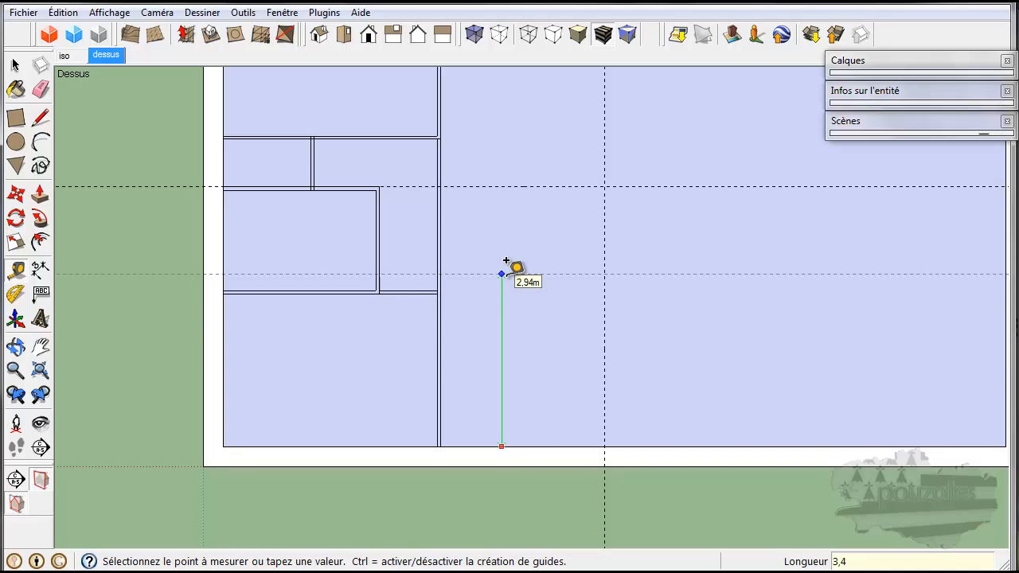
pyautogui.write('9')
pyautogui.press('Return')
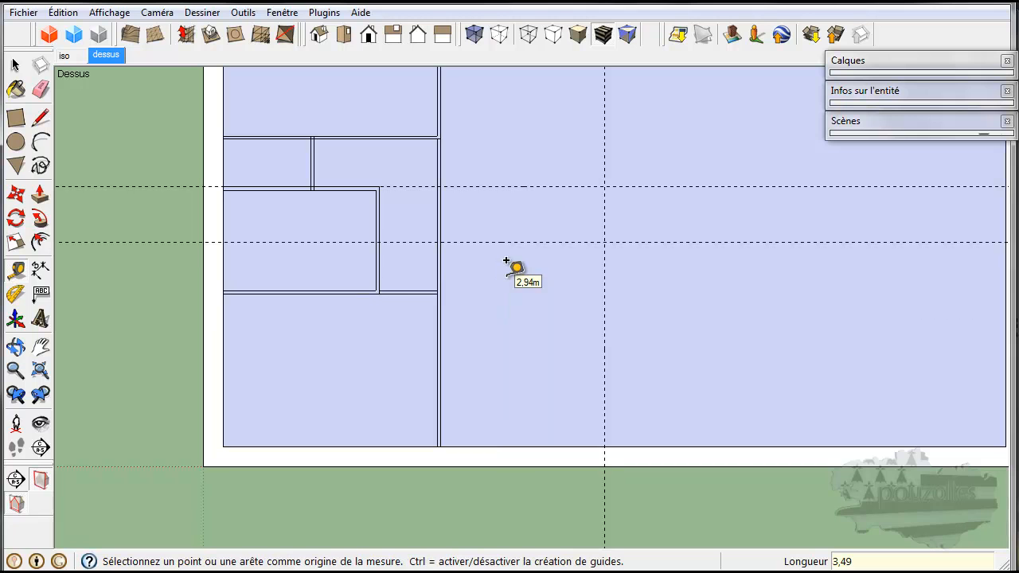
pyautogui.scroll(-1, 506, 260)
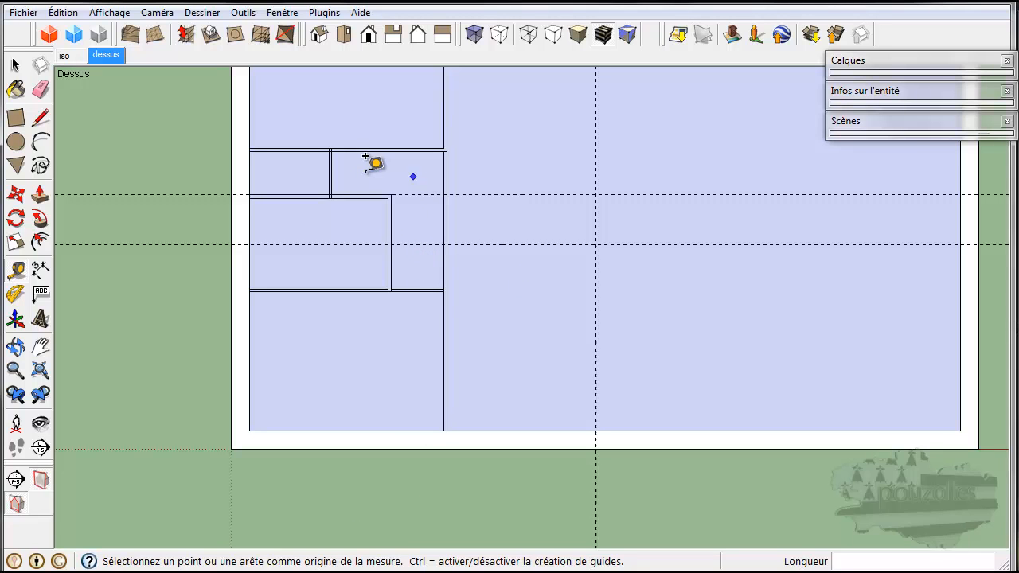
# Draw the 7.92 m vertical partition line along the vertical guide between the inner edges of the upper and lower walls
pyautogui.click(343, 567)
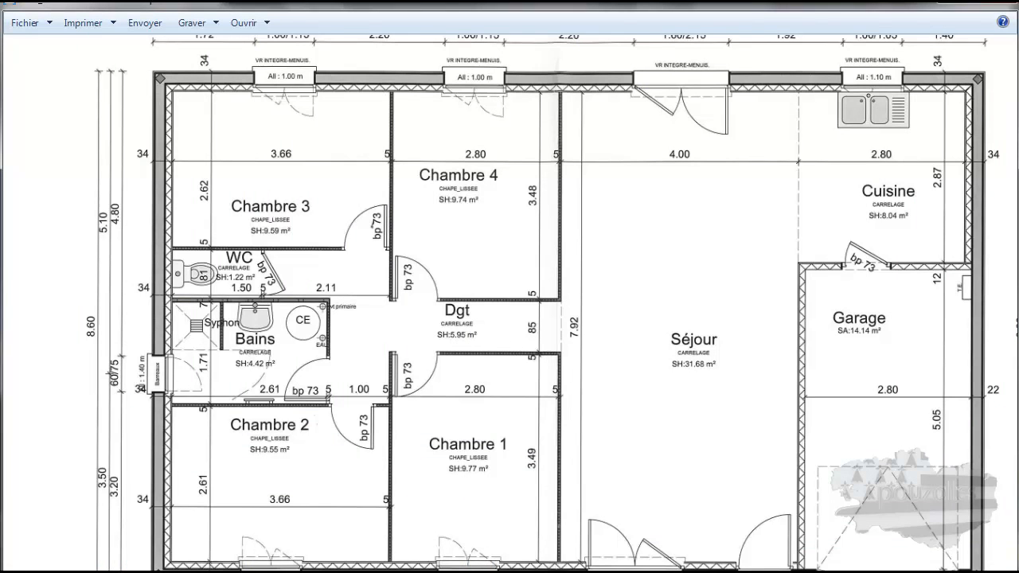
pyautogui.click(359, 568)
pyautogui.keyDown('shift'); pyautogui.moveTo(483, 277); pyautogui.dragTo(453, 380, button='middle'); pyautogui.keyUp('shift')
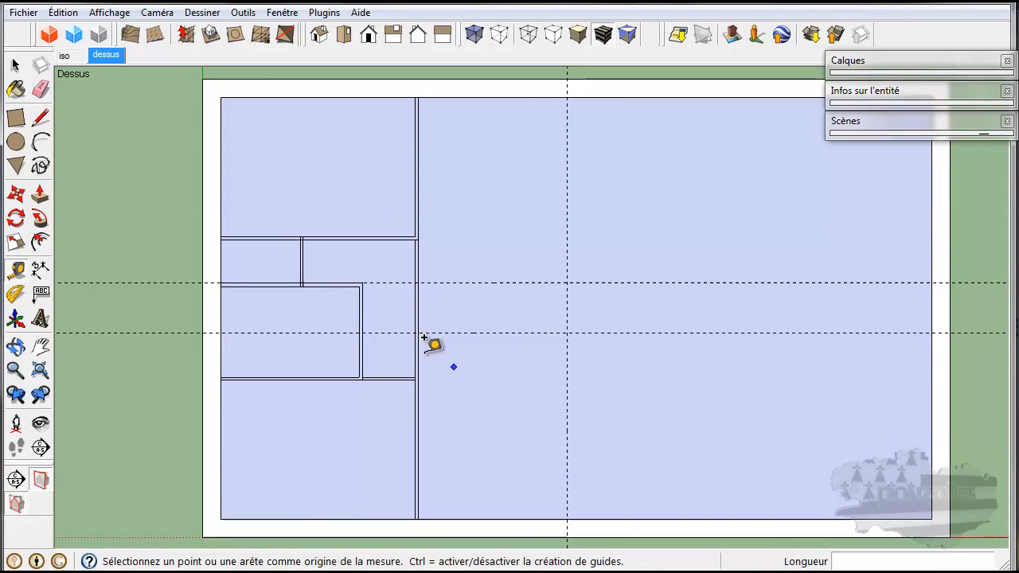
pyautogui.click(40, 117)
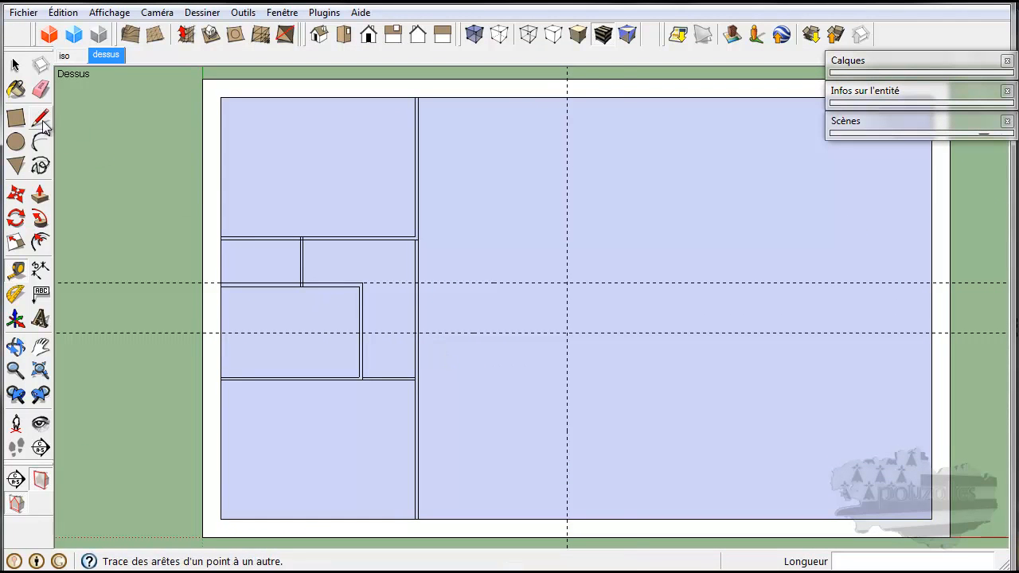
pyautogui.click(567, 97)
pyautogui.click(567, 519)
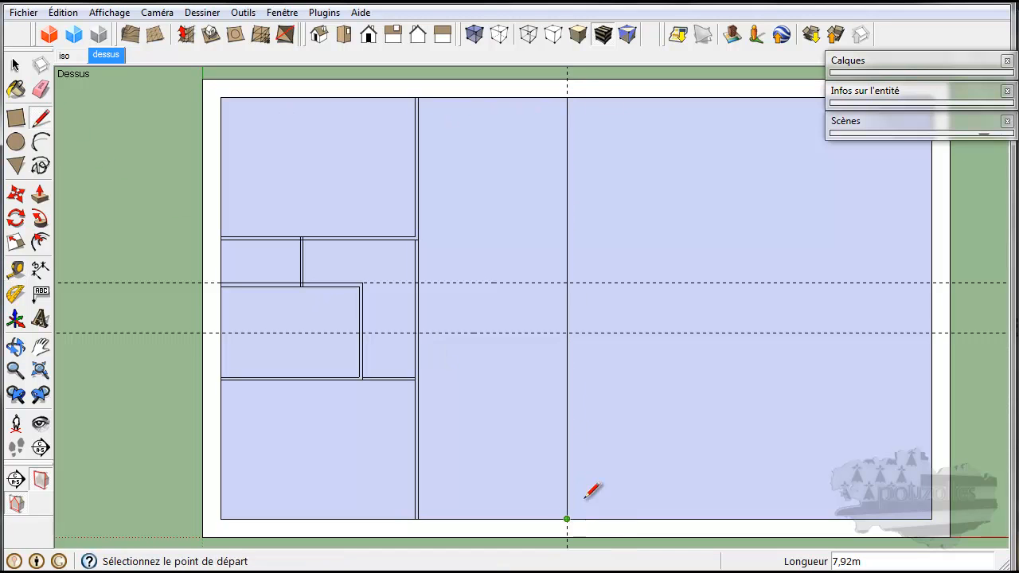
# Draw two 2.80 m lines along the horizontal guides, from the existing vertical partition to the new vertical line
pyautogui.click(417, 282)
pyautogui.click(567, 282)
pyautogui.click(417, 333)
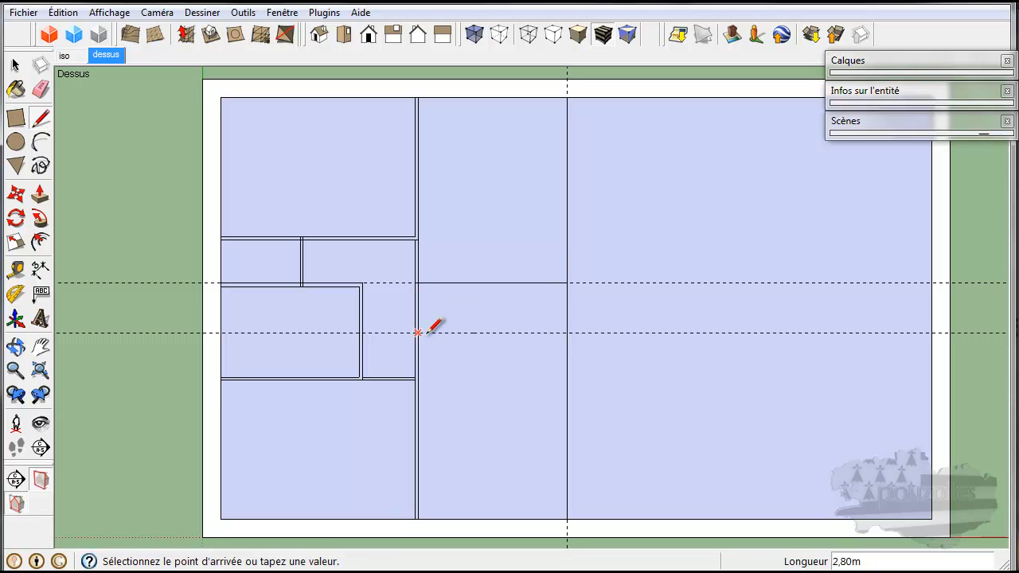
pyautogui.click(567, 333)
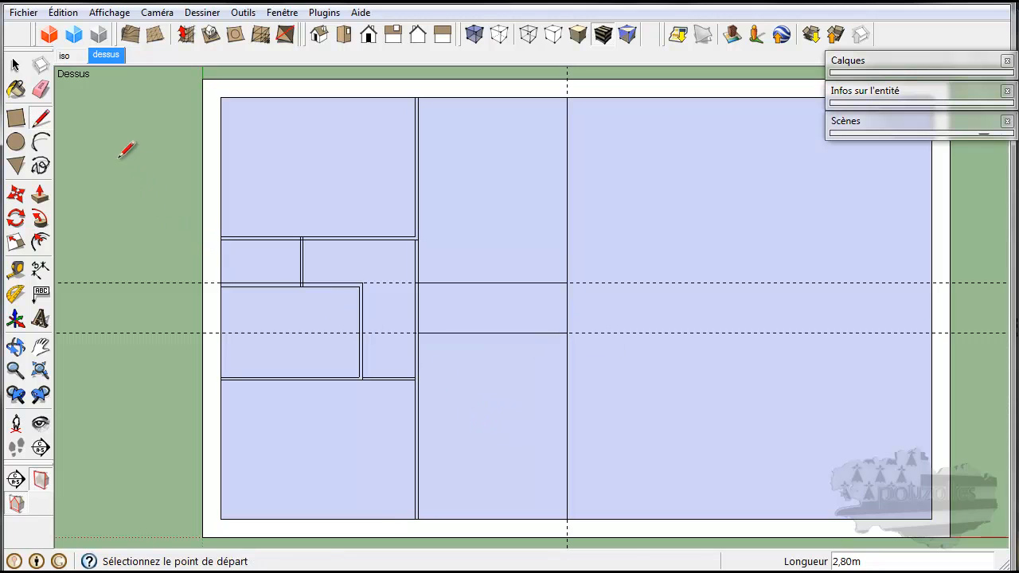
# Erase the horizontal guides and the partition edges between them, and redraw the partition's 2.64 m left edge between the corners of Chambres 3 and 2
pyautogui.click(41, 89)
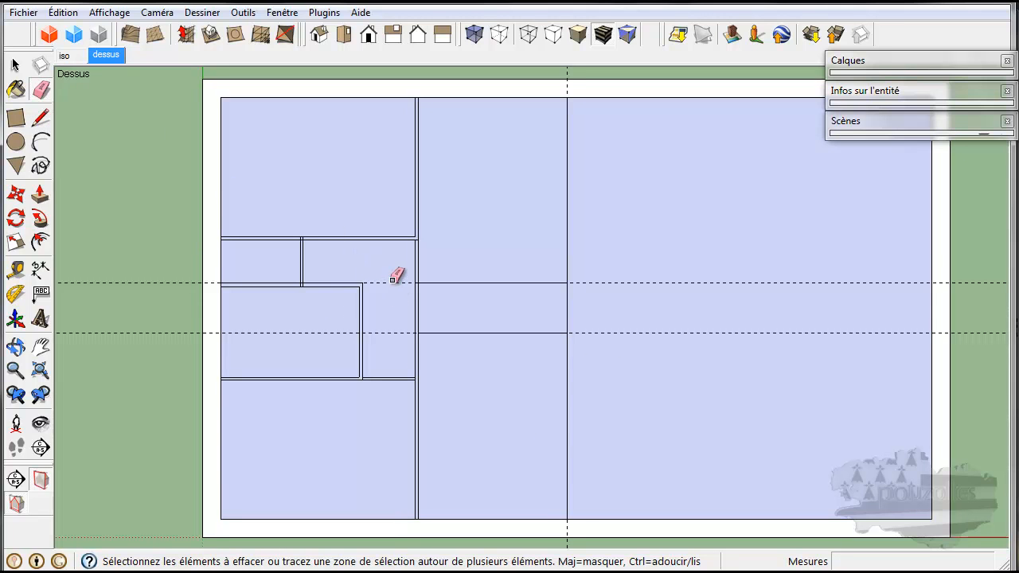
pyautogui.moveTo(396, 333)
pyautogui.mouseDown()
pyautogui.moveTo(419, 307)
pyautogui.moveTo(409, 296)
pyautogui.mouseUp()
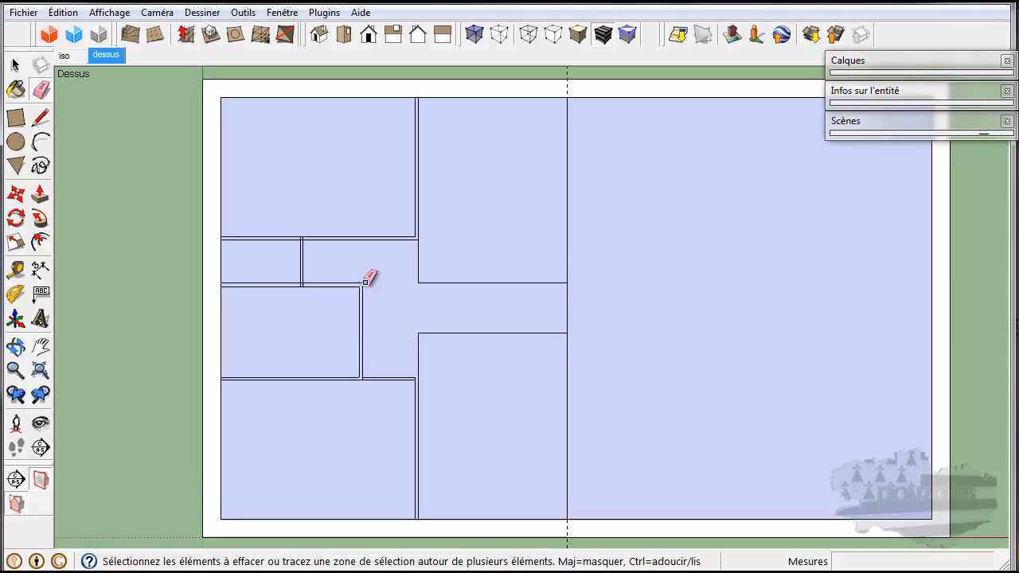
pyautogui.click(41, 120)
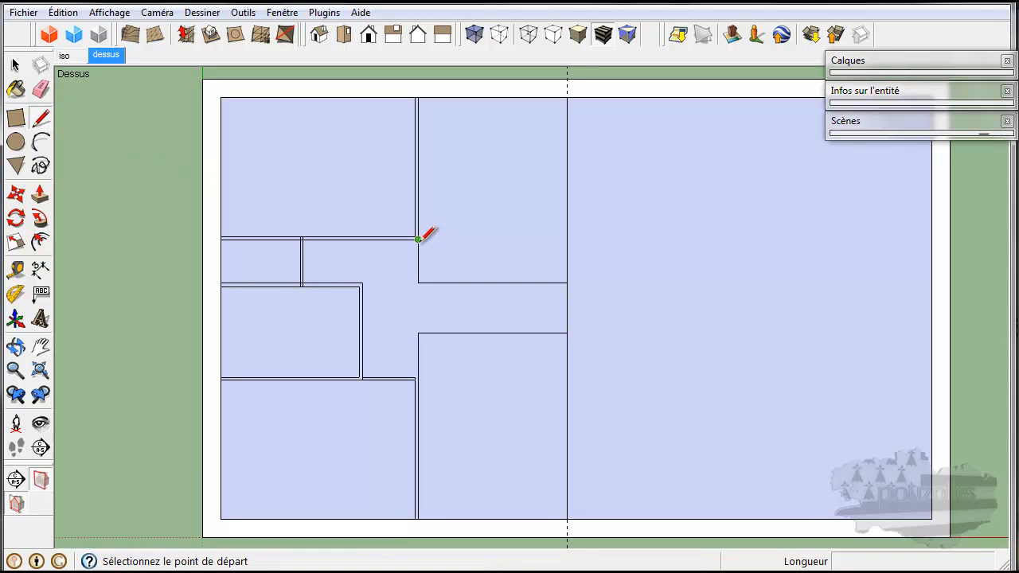
pyautogui.scroll(2, 412, 257)
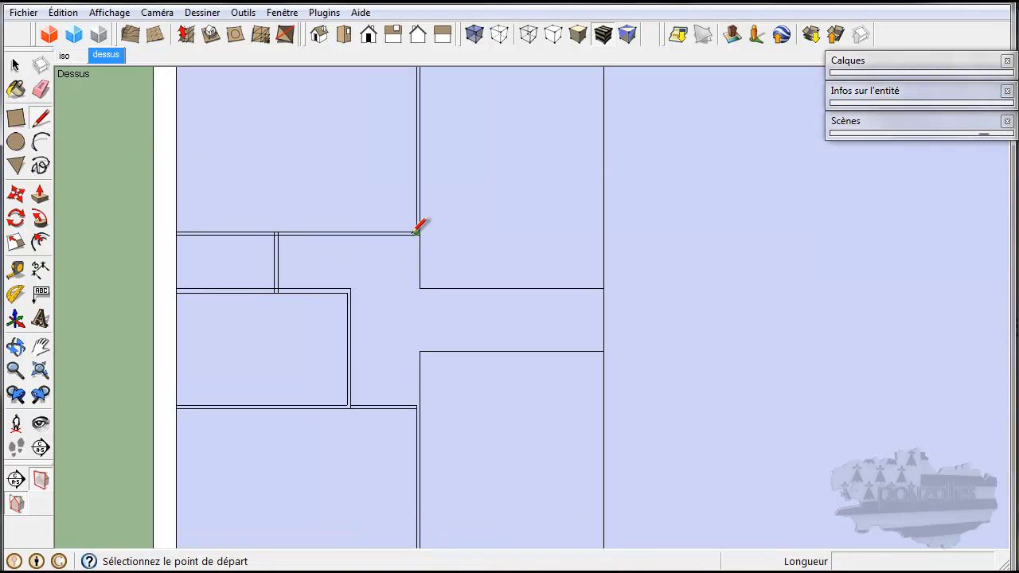
pyautogui.click(417, 232)
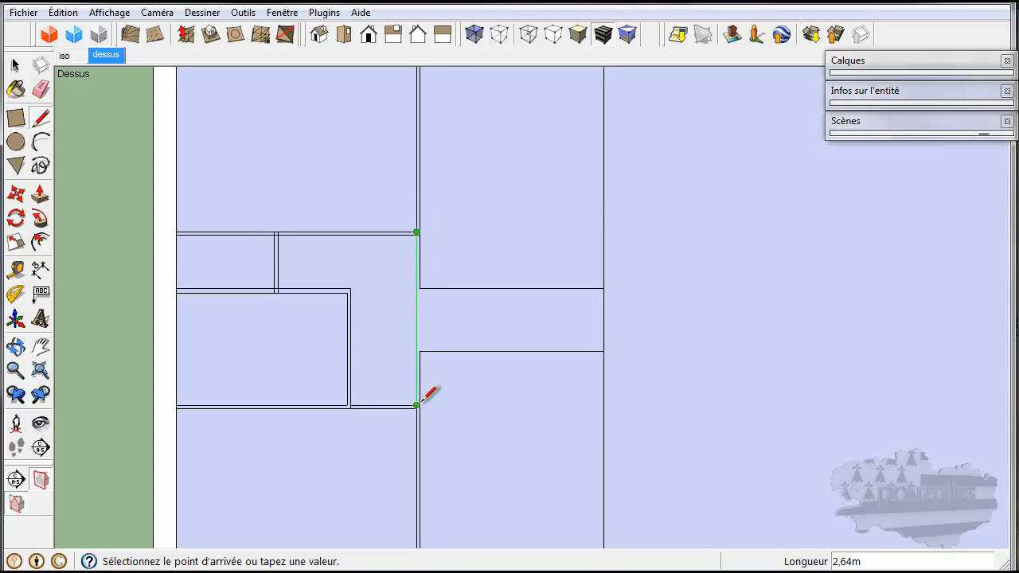
pyautogui.click(422, 401)
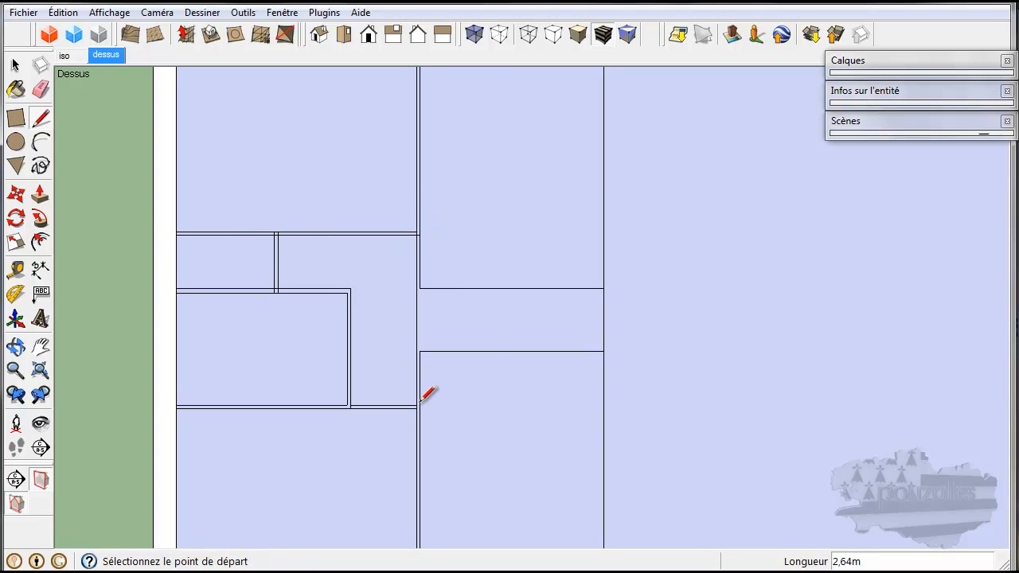
# Erase the leftover short edges where Chambre 3's lower partition meets the vertical partition
pyautogui.click(42, 90)
pyautogui.scroll(5, 416, 237)
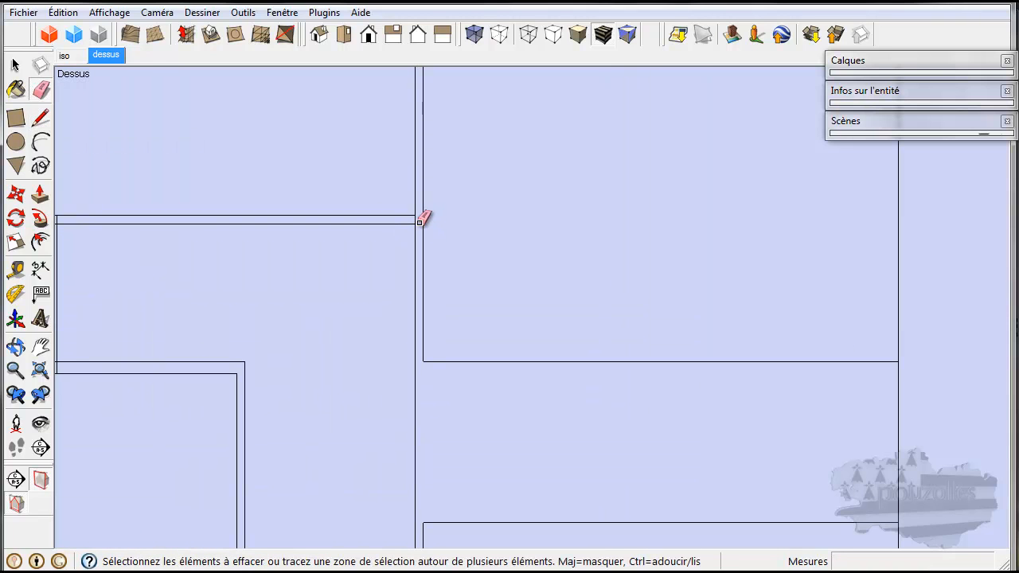
pyautogui.scroll(-2, 430, 333)
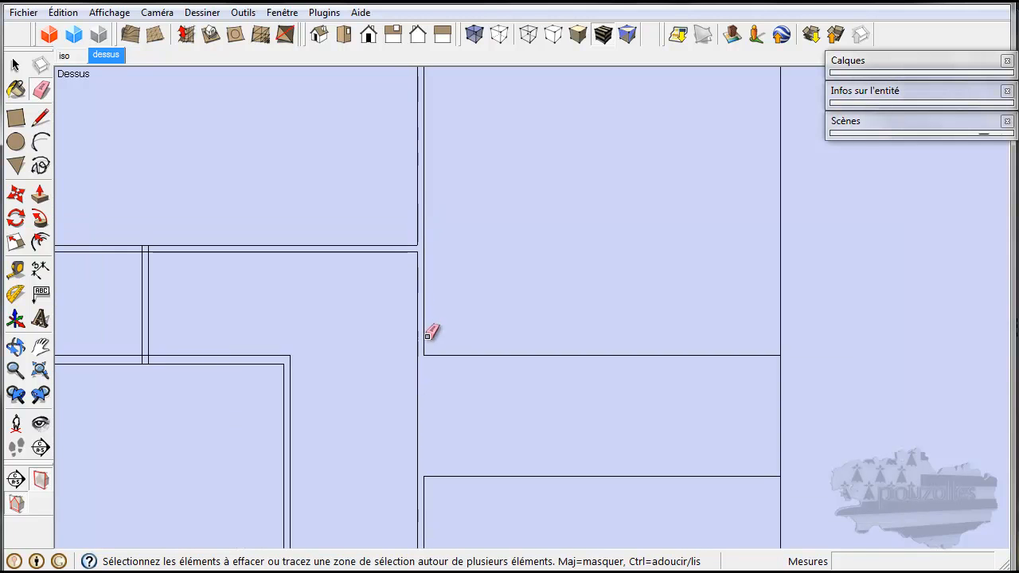
# Close both vertical partition ends at the hallway opening with 0.05 m lines and erase the edge crossing the opening
pyautogui.click(40, 118)
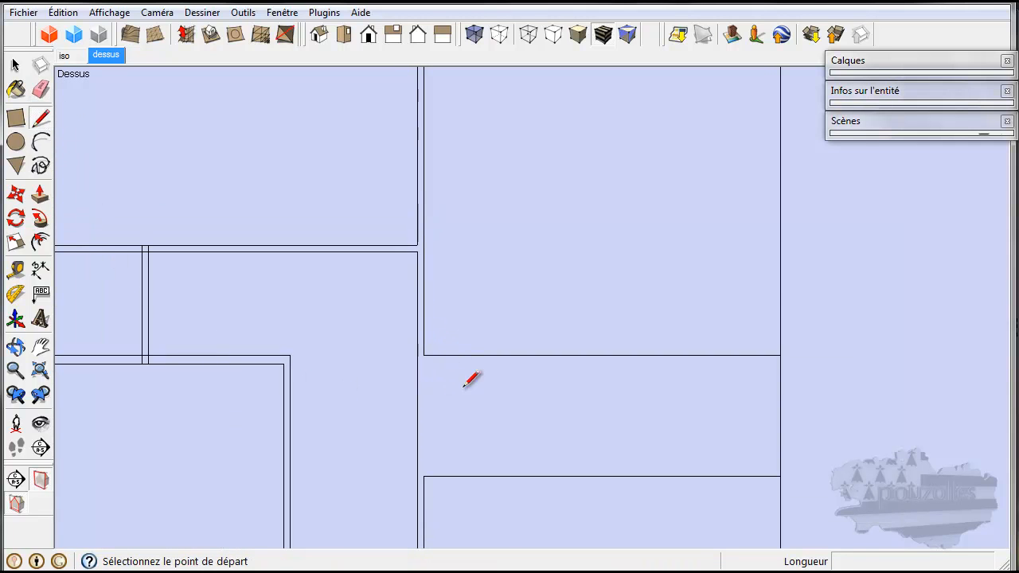
pyautogui.click(423, 354)
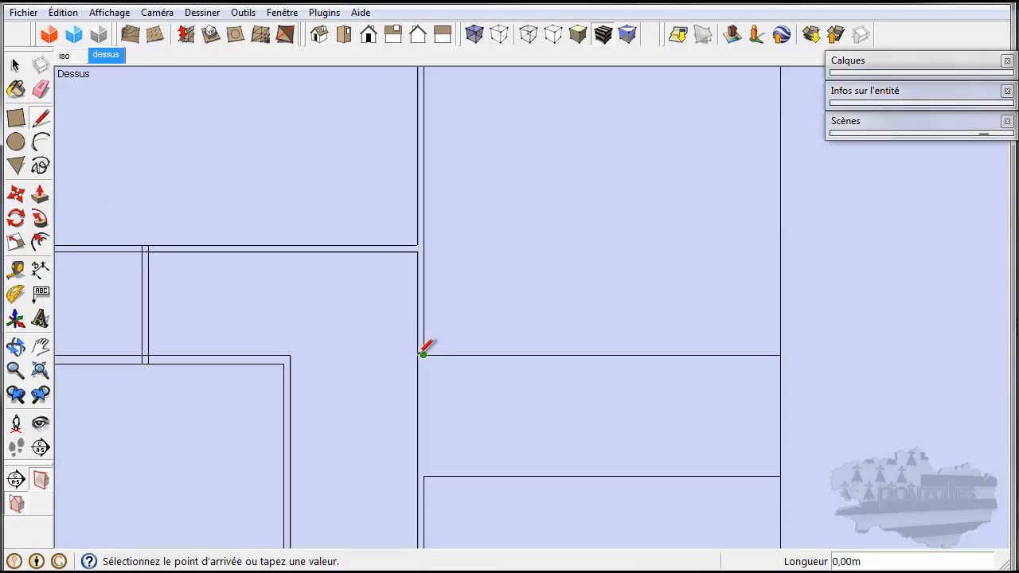
pyautogui.click(417, 355)
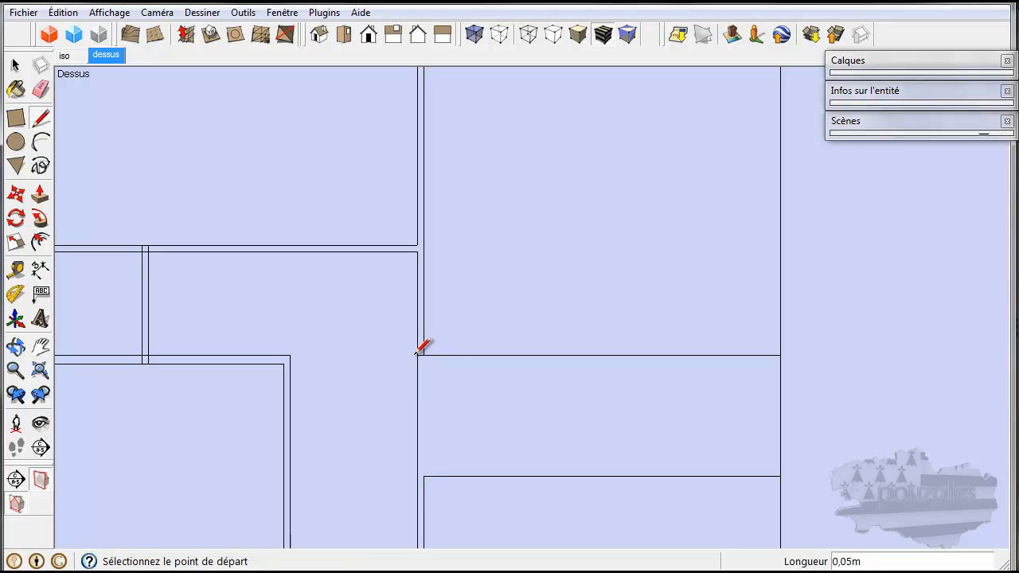
pyautogui.click(424, 477)
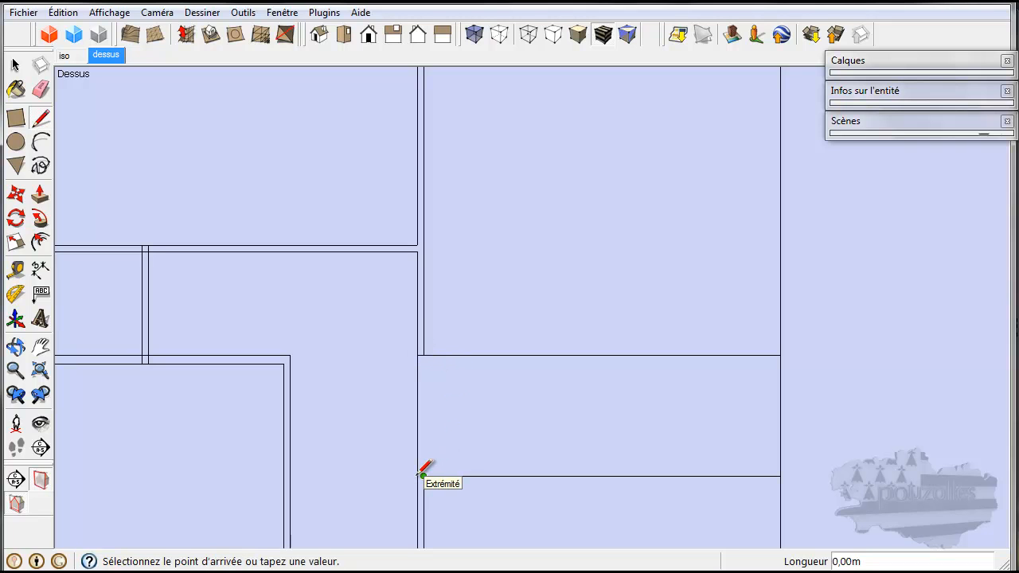
pyautogui.scroll(2, 420, 476)
pyautogui.scroll(2, 421, 477)
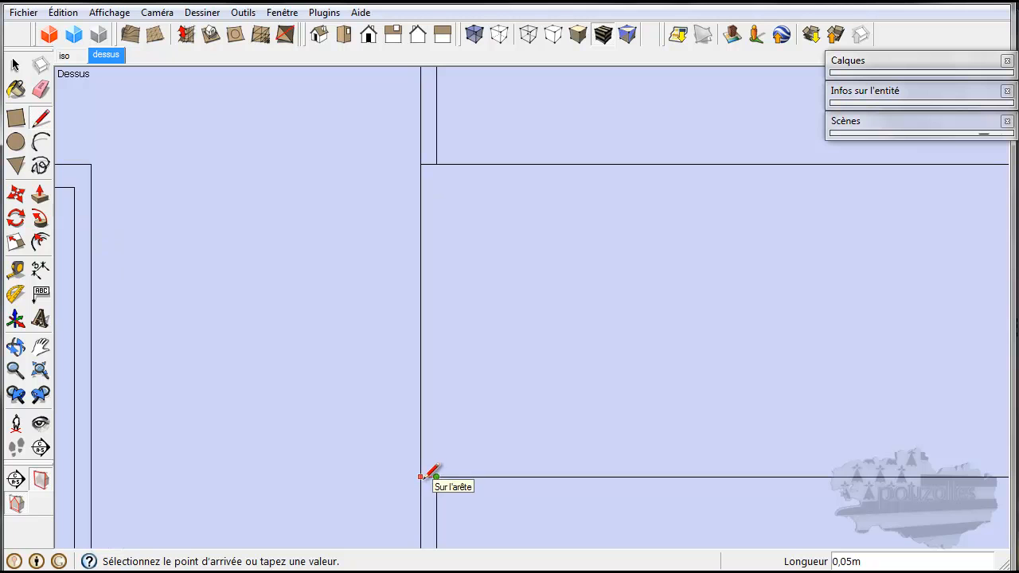
pyautogui.press('Escape')
pyautogui.scroll(-2, 433, 471)
pyautogui.scroll(-2, 454, 423)
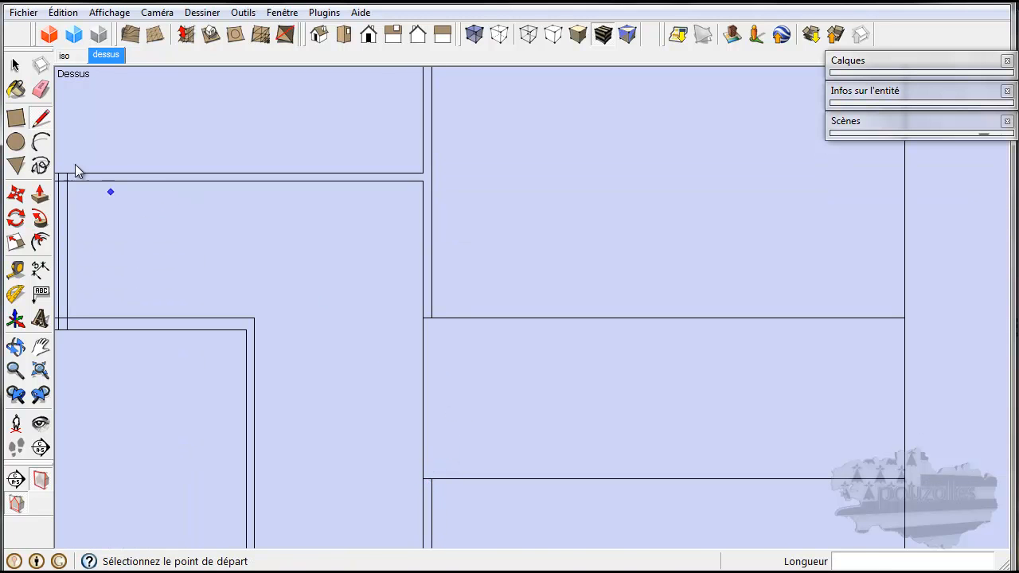
pyautogui.click(41, 88)
pyautogui.moveTo(435, 403)
pyautogui.mouseDown()
pyautogui.moveTo(416, 398)
pyautogui.moveTo(431, 399)
pyautogui.mouseUp()
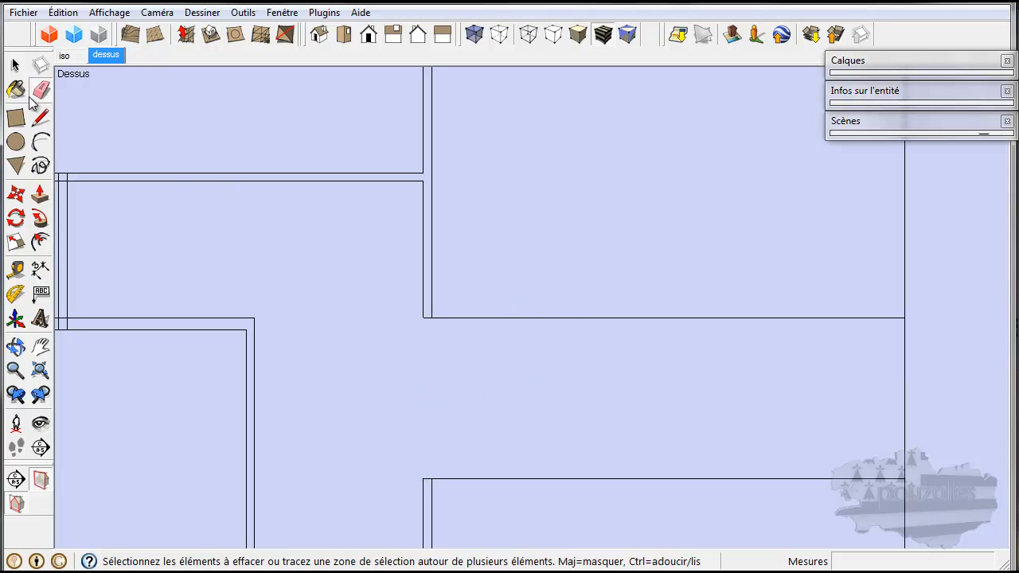
# Offset Chambre 4's lower and right edges outward by 0.05 m to form the partition thickness
pyautogui.click(15, 64)
pyautogui.click(596, 318)
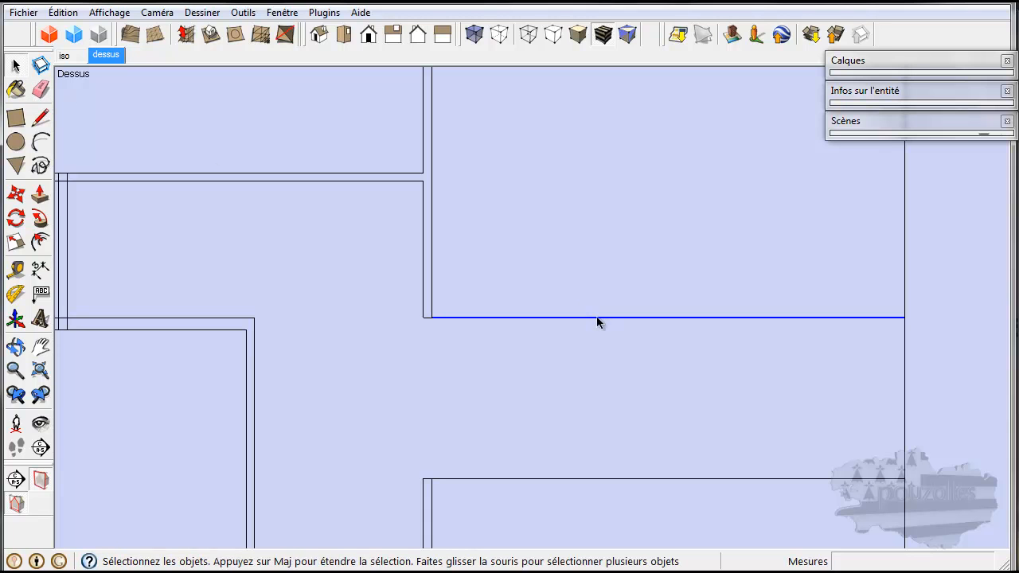
pyautogui.keyDown('shift'); pyautogui.click(906, 277); pyautogui.keyUp('shift')
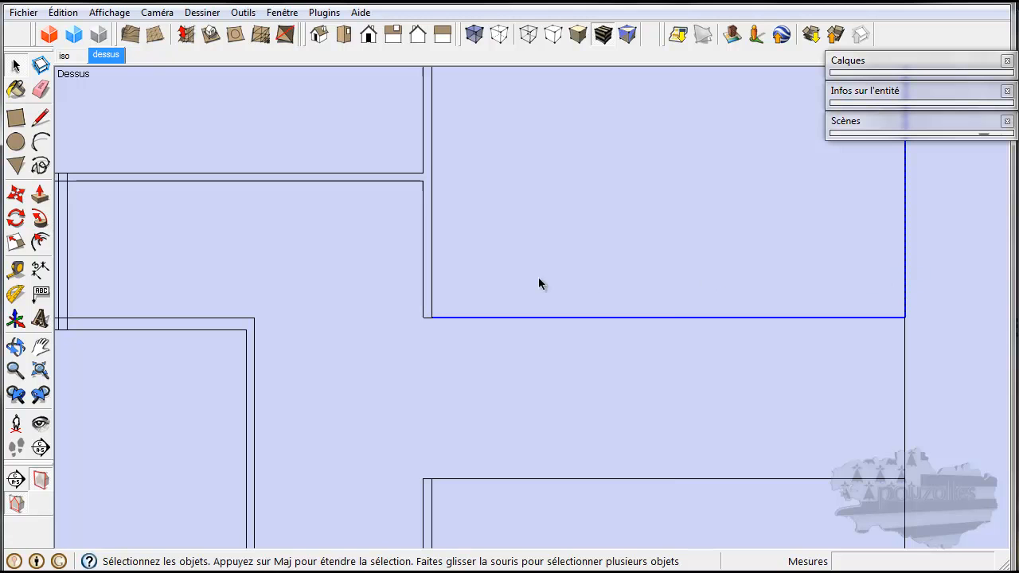
pyautogui.click(40, 243)
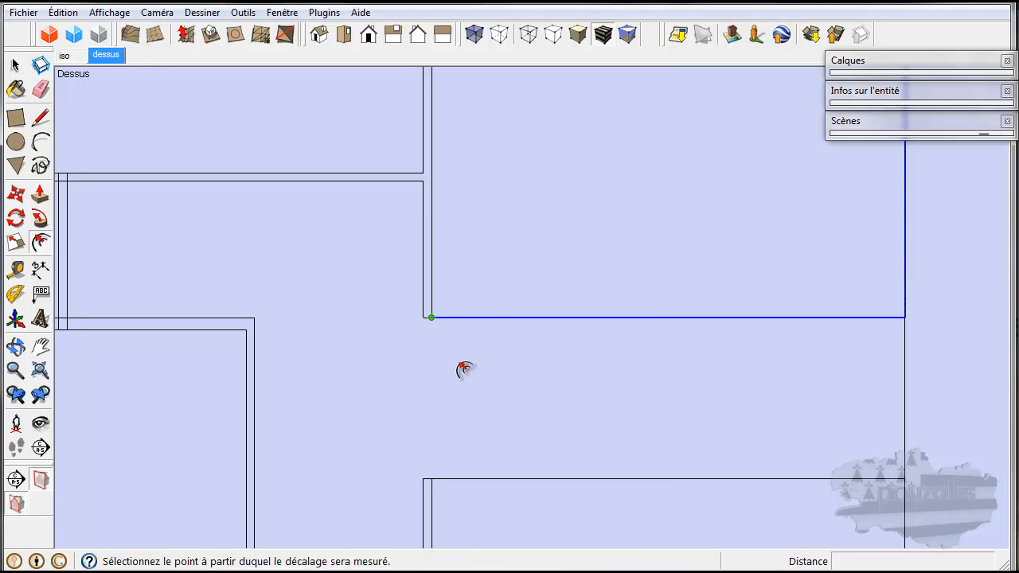
pyautogui.click(669, 350)
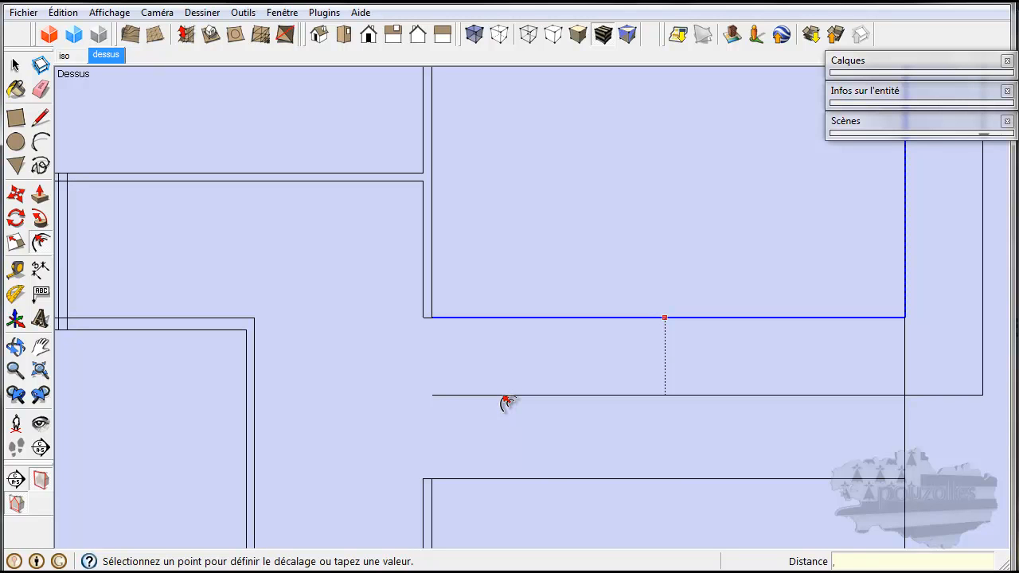
pyautogui.press('Return')
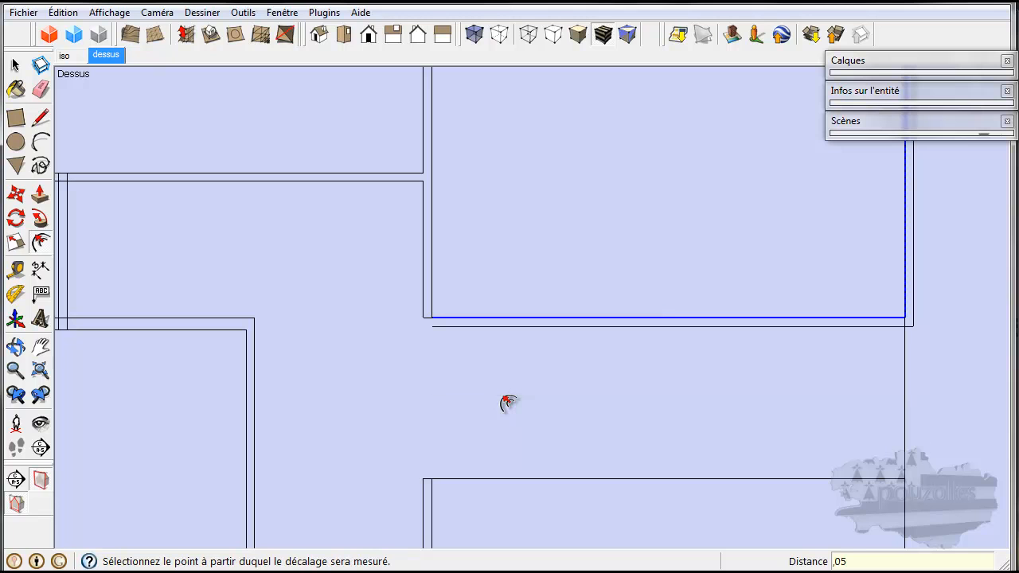
# Copy the short end edge of Chambre 4's left vertical partition 0.05 m downward, in line with the room's outer lower partition edge
pyautogui.scroll(-2, 478, 411)
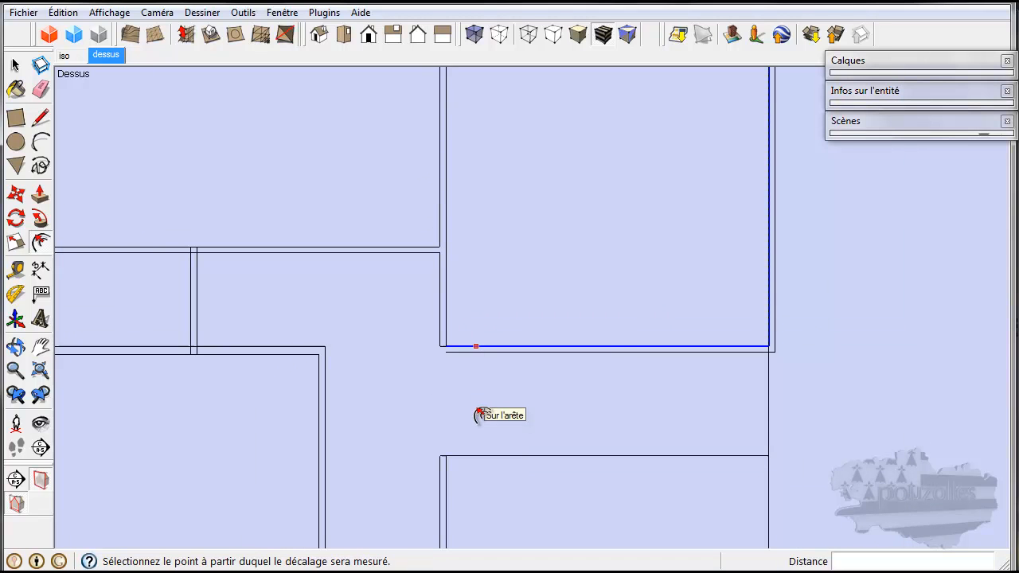
pyautogui.keyDown('shift'); pyautogui.moveTo(498, 500); pyautogui.dragTo(478, 327, button='middle'); pyautogui.keyUp('shift')
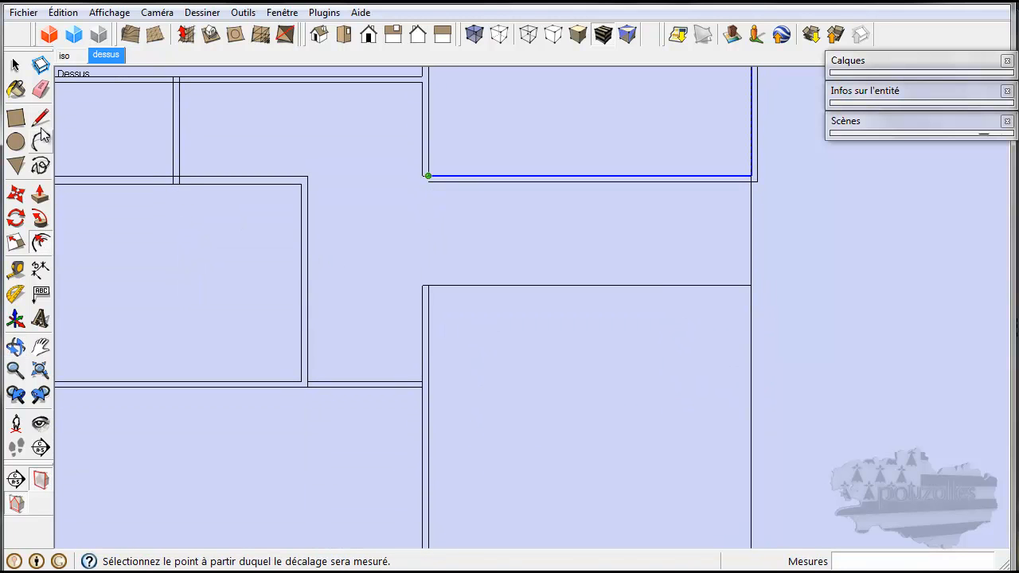
pyautogui.click(15, 65)
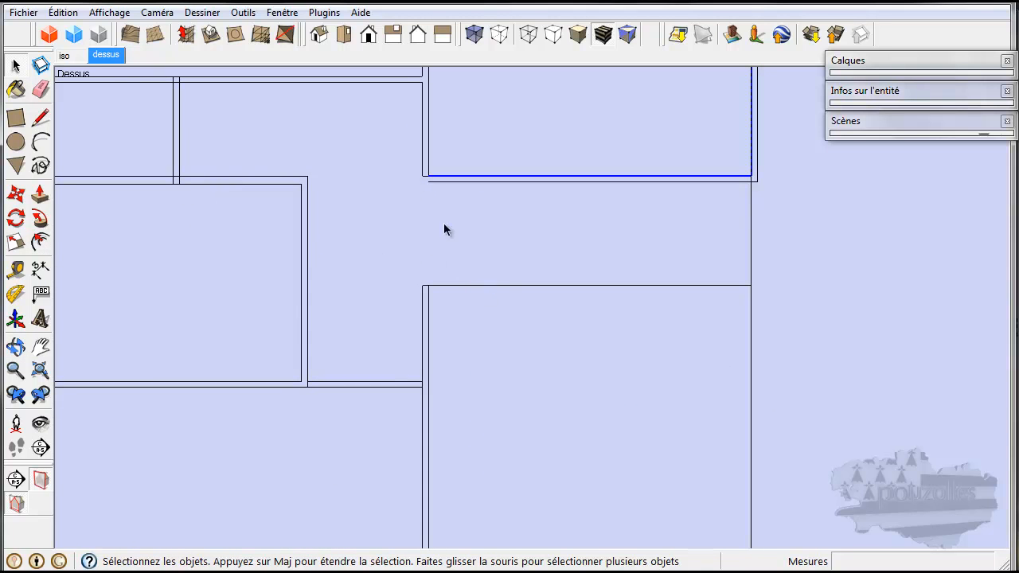
pyautogui.click(425, 176)
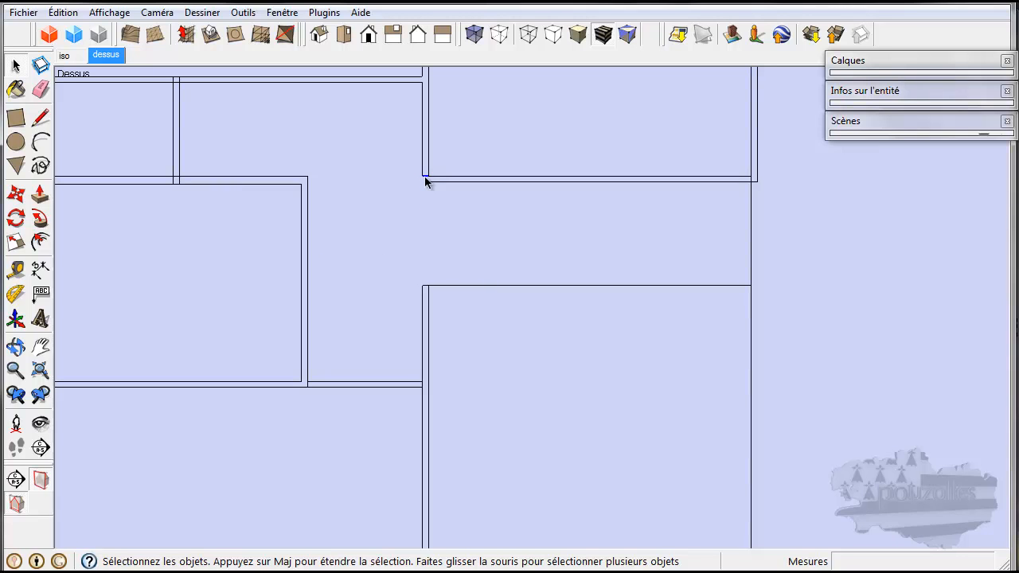
pyautogui.click(15, 193)
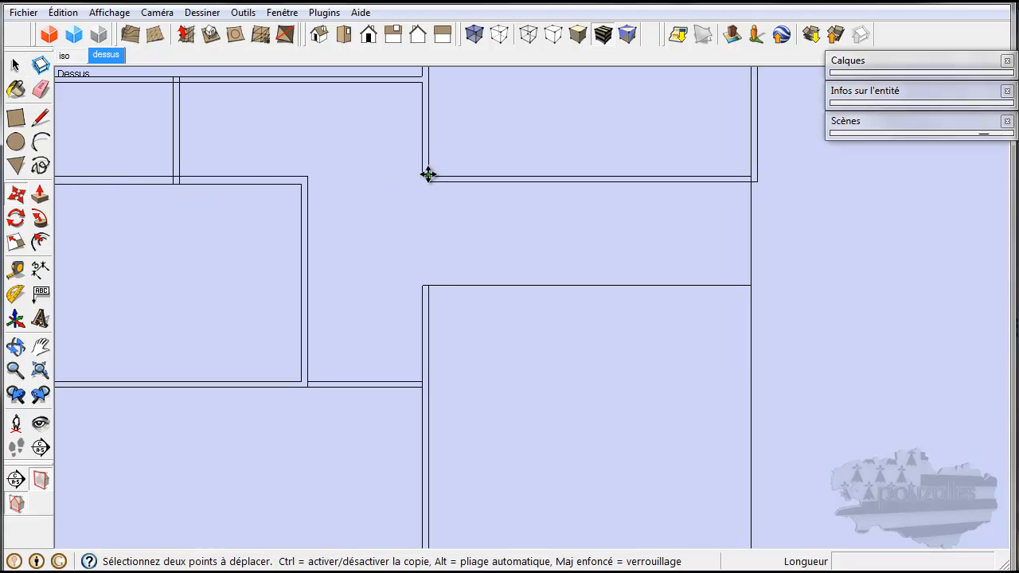
pyautogui.scroll(2, 428, 175)
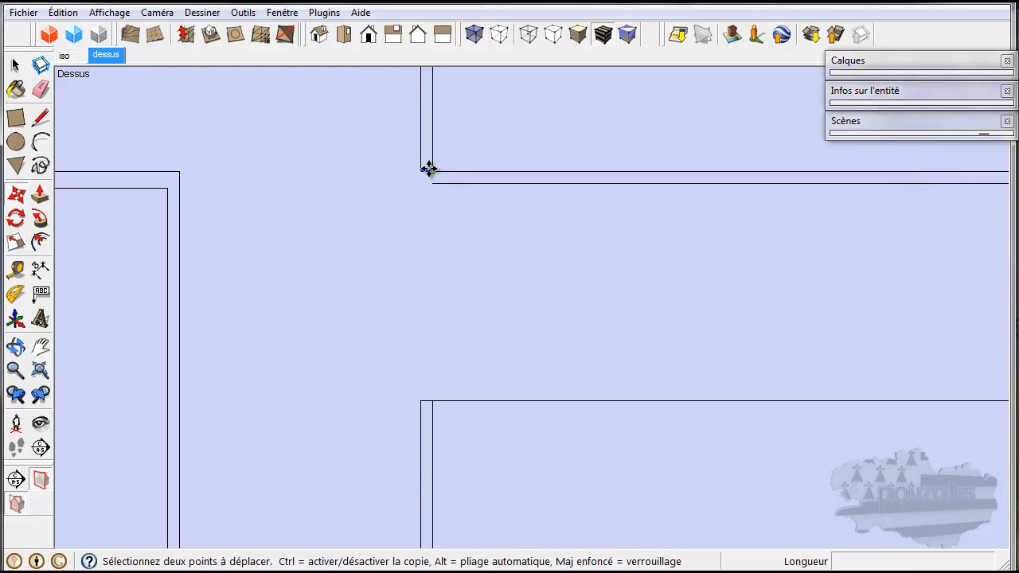
pyautogui.click(427, 167)
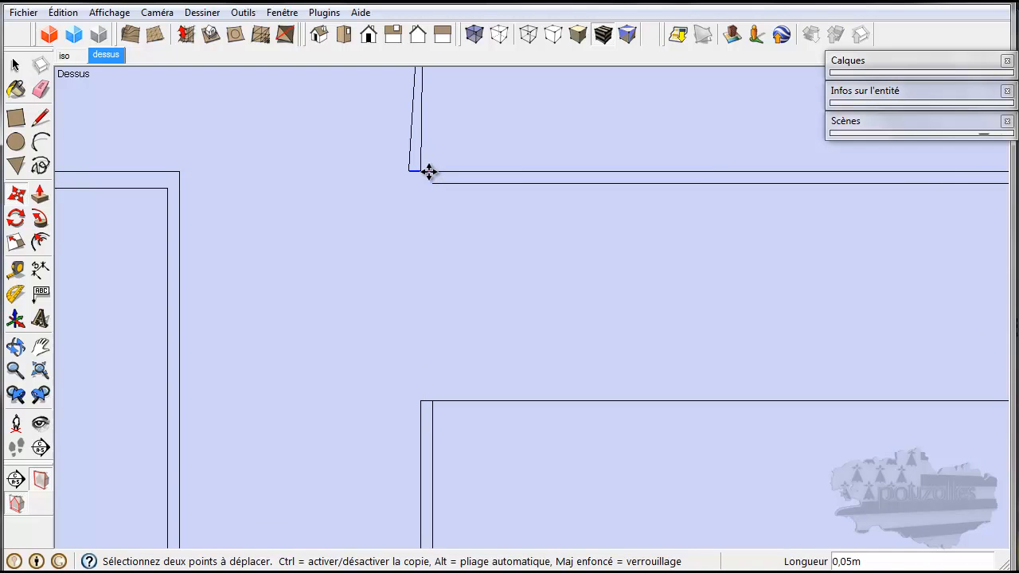
pyautogui.click(429, 173)
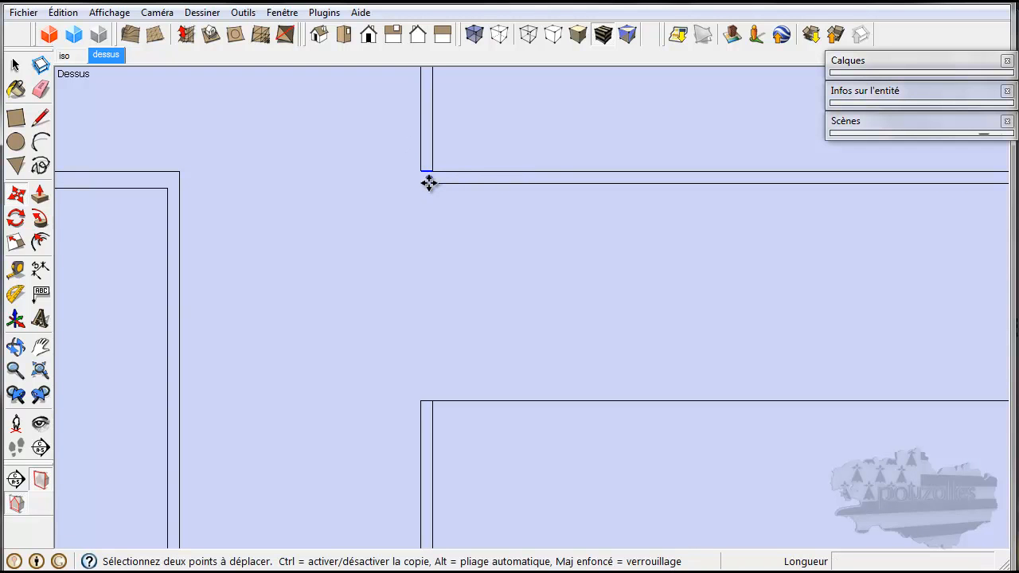
pyautogui.scroll(2, 428, 174)
pyautogui.scroll(2, 428, 174)
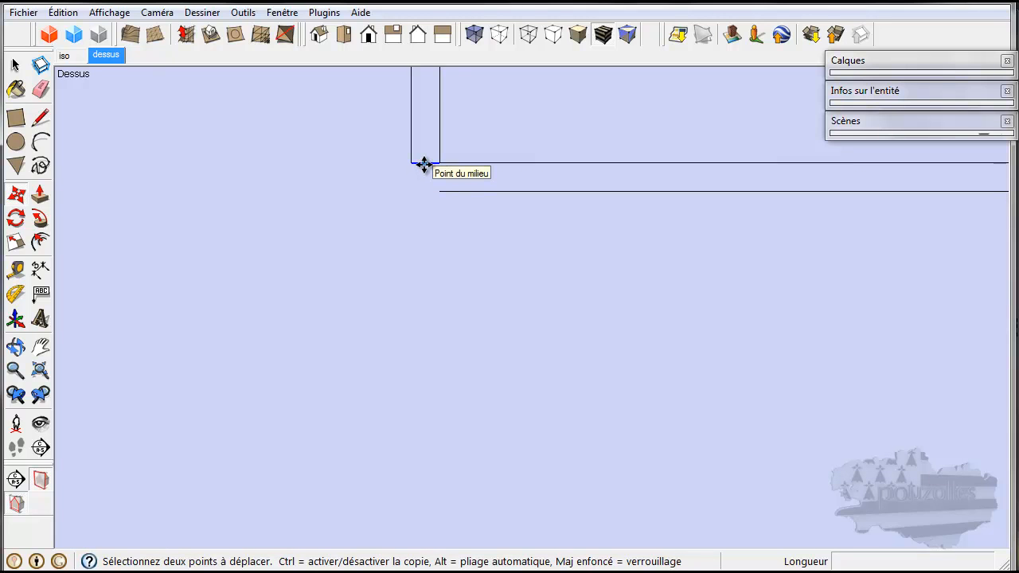
pyautogui.click(425, 163)
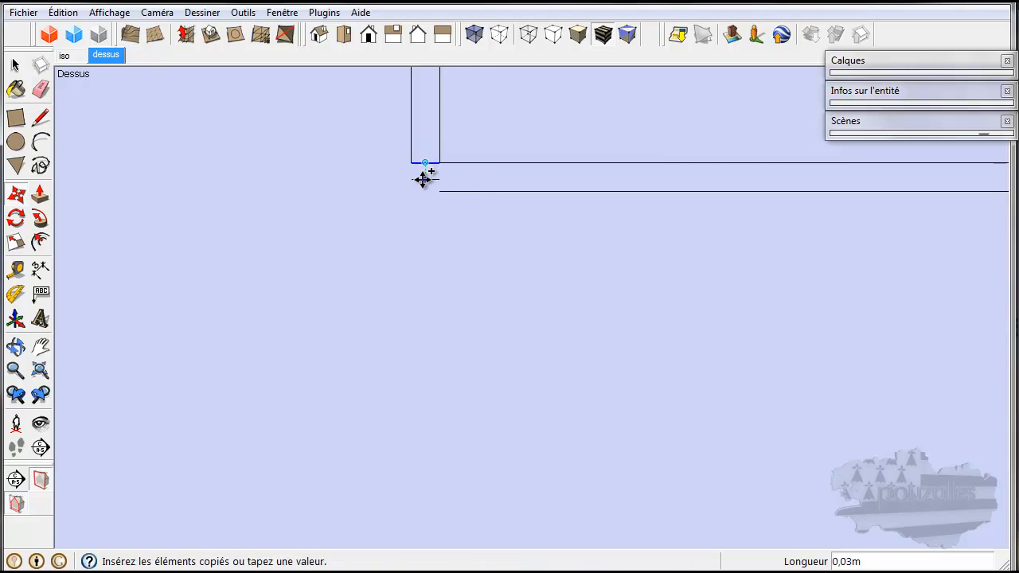
pyautogui.click(423, 189)
pyautogui.scroll(-3, 416, 243)
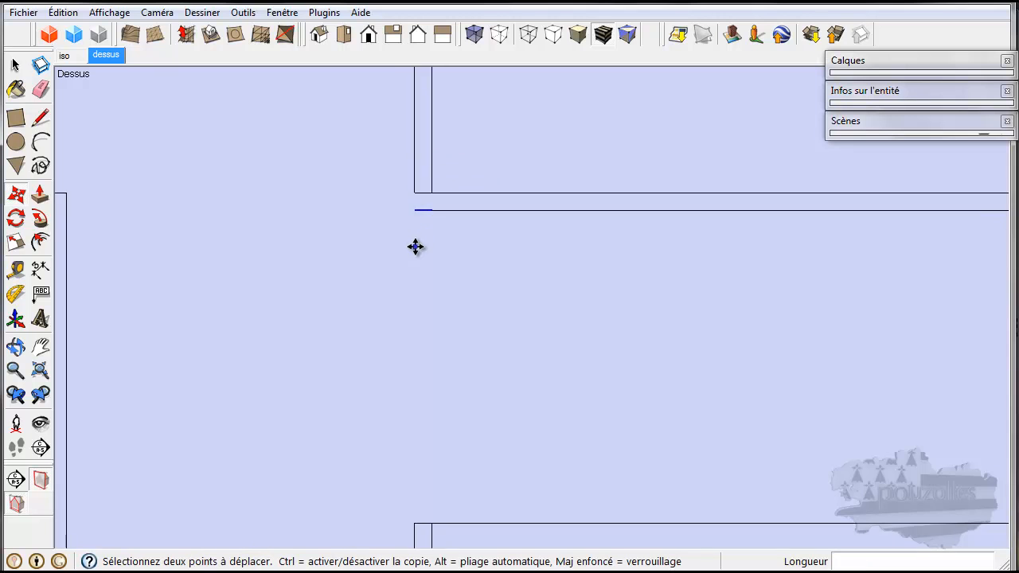
# Offset Chambre 1's upper and right edges outward by 0.05 m, including the short edge capping its left partition
pyautogui.click(15, 64)
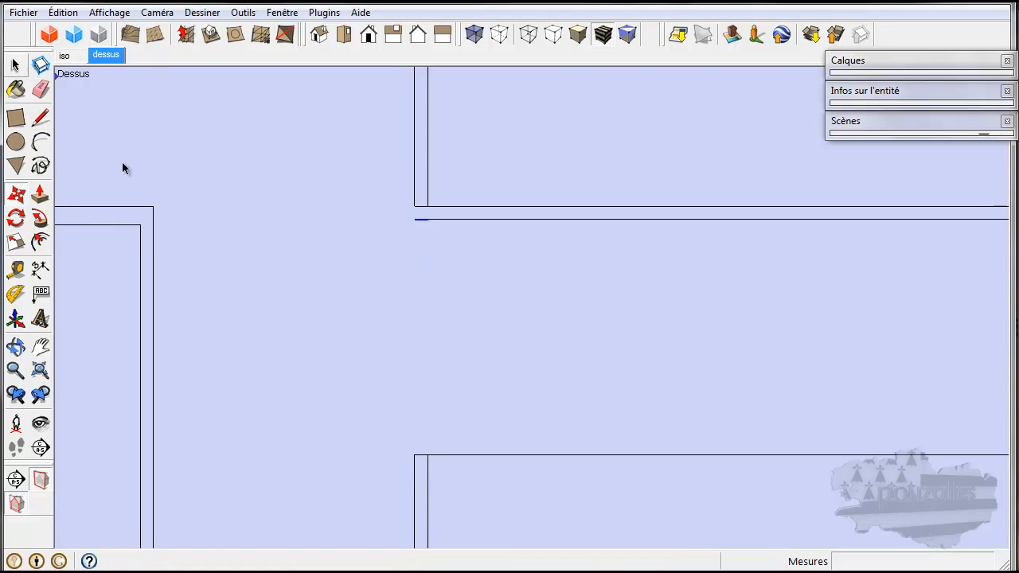
pyautogui.scroll(2, 441, 476)
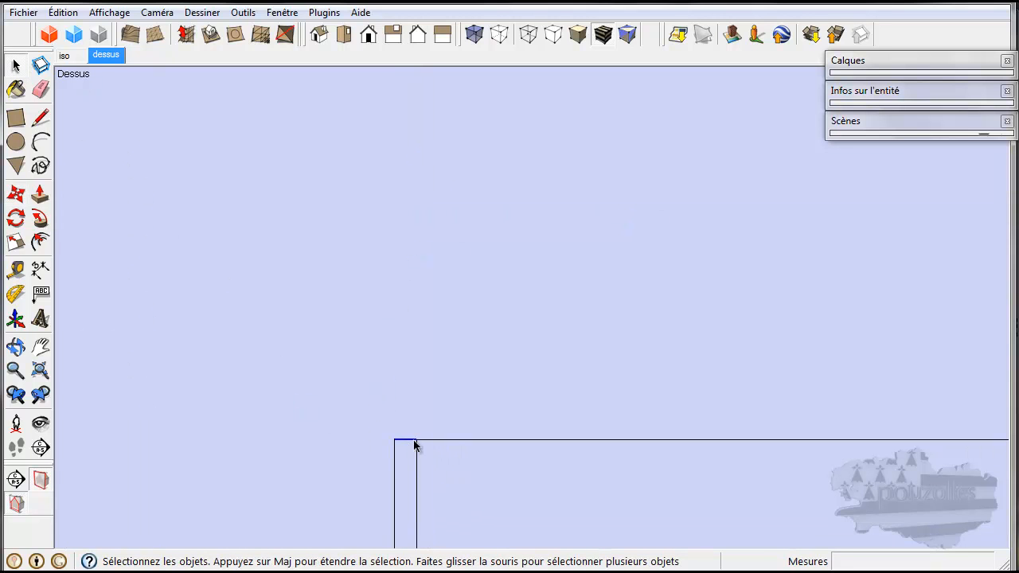
pyautogui.keyDown('shift'); pyautogui.click(456, 440); pyautogui.keyUp('shift')
pyautogui.scroll(-4, 486, 443)
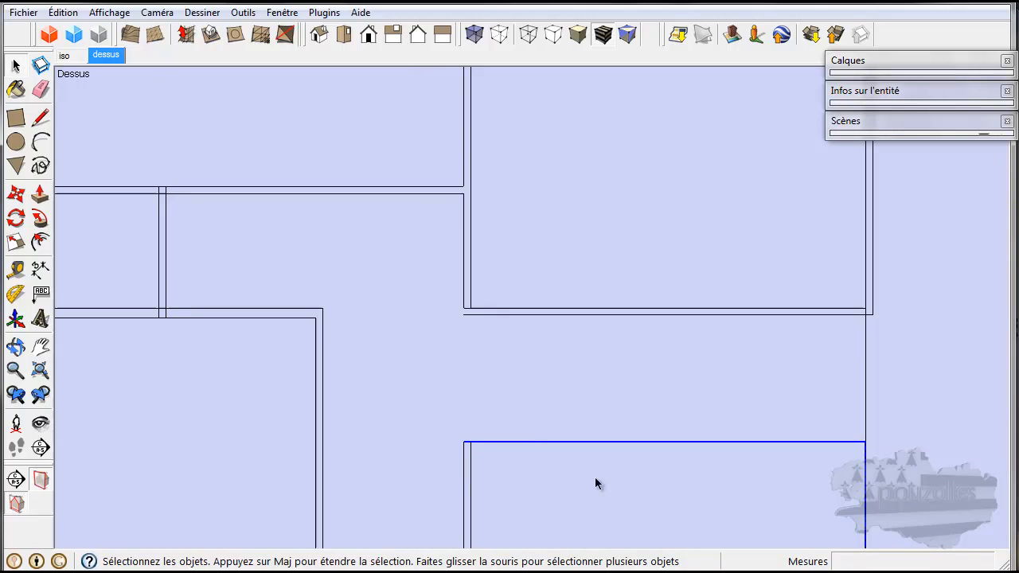
pyautogui.click(41, 242)
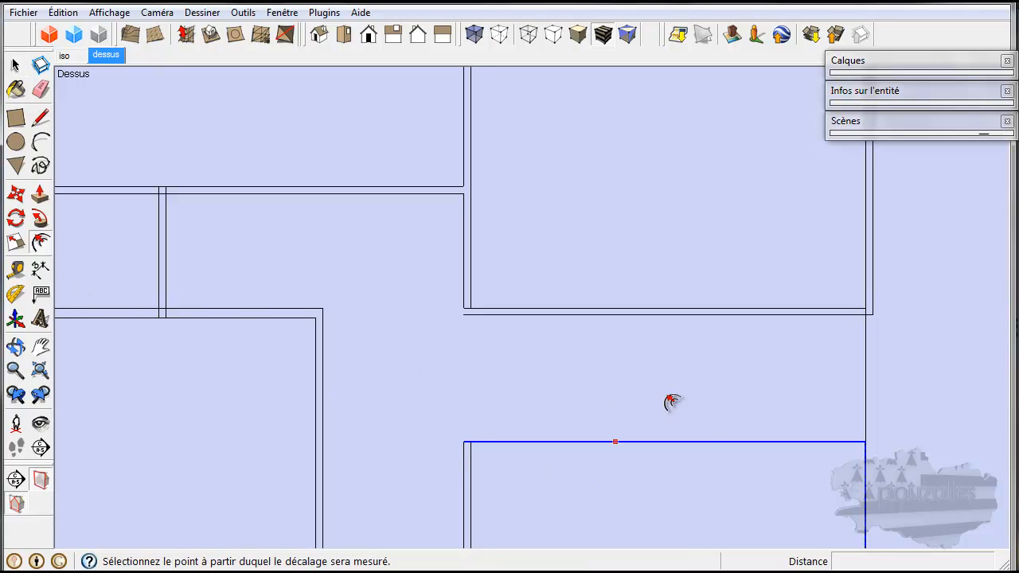
pyautogui.click(711, 409)
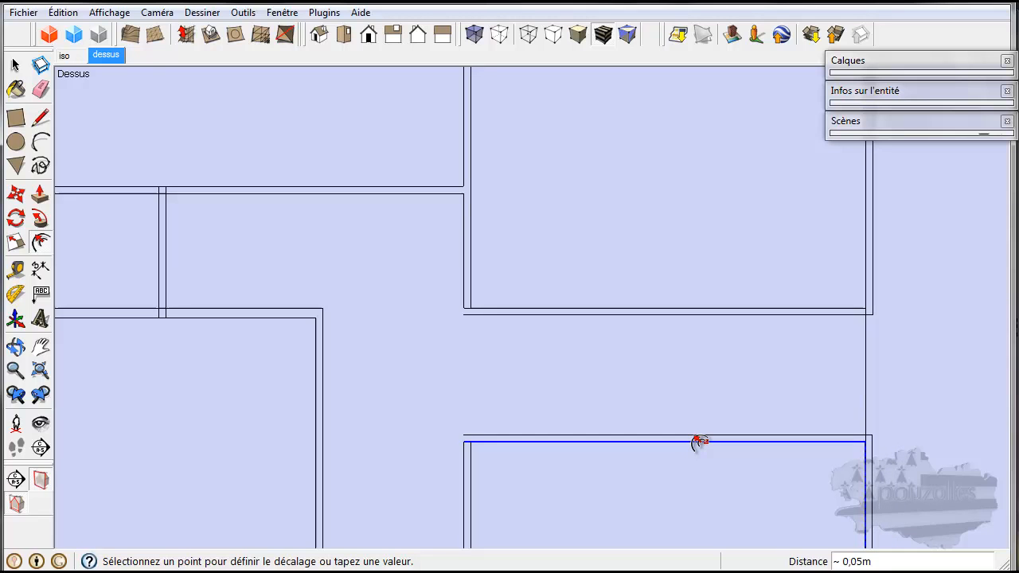
pyautogui.click(700, 441)
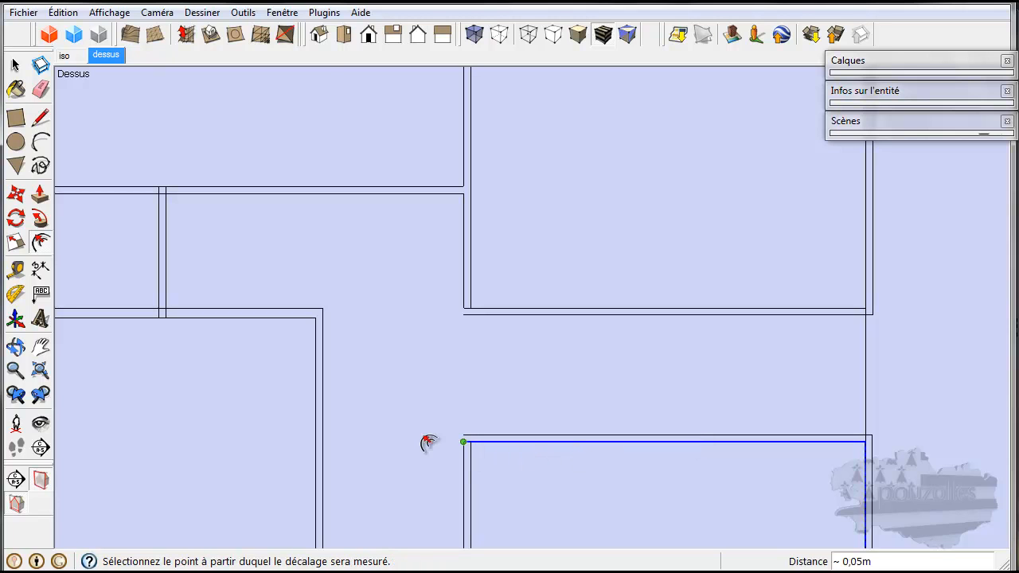
# Close the left ends of Chambre 4's lower partition and Chambre 1's upper partition with 0.05 m lines
pyautogui.click(40, 117)
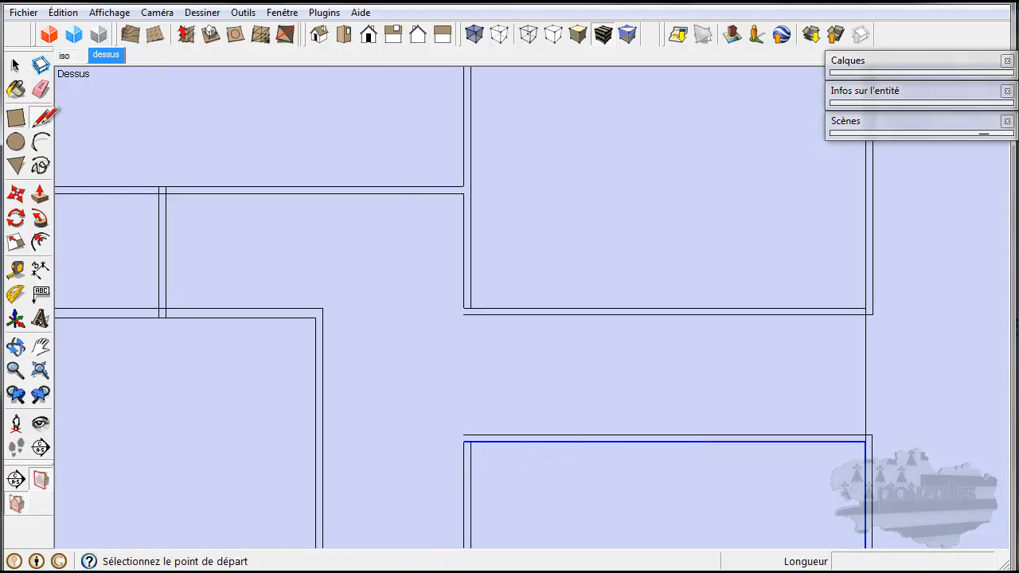
pyautogui.scroll(2, 465, 307)
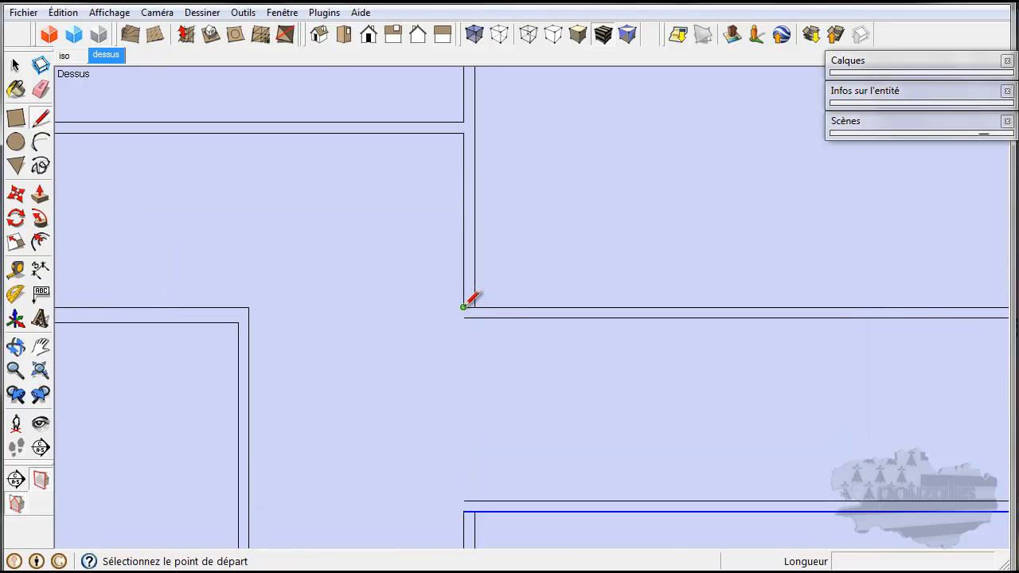
pyautogui.click(464, 309)
pyautogui.click(463, 317)
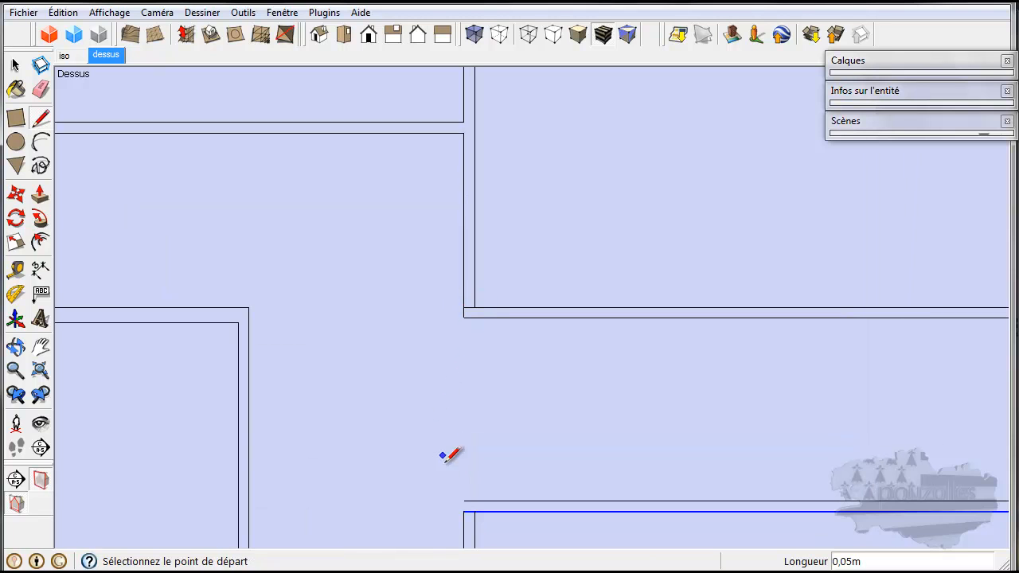
pyautogui.click(463, 510)
pyautogui.click(463, 501)
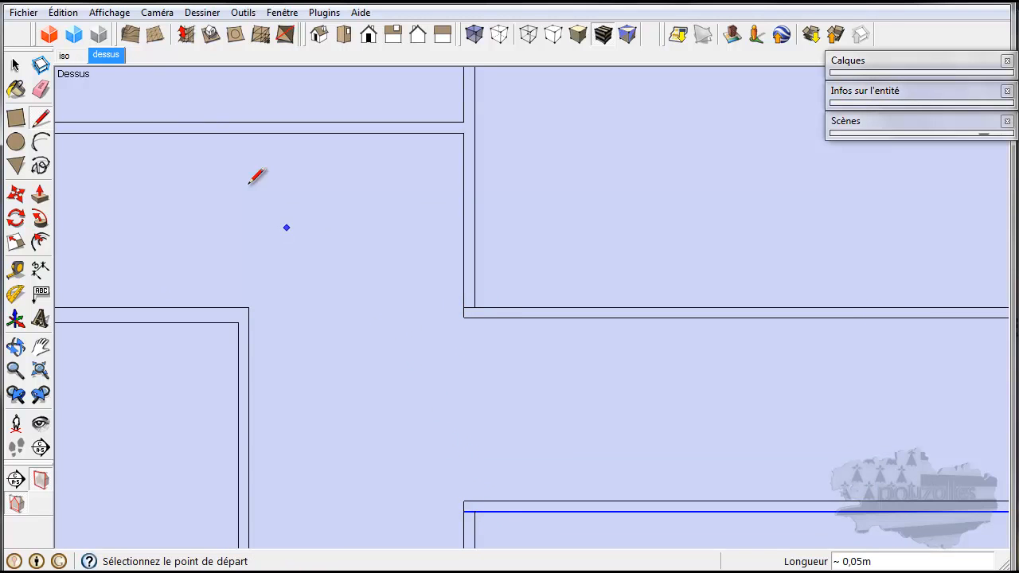
# Erase the leftover short edges inside the left partition corners of Chambres 4 and 1
pyautogui.click(40, 90)
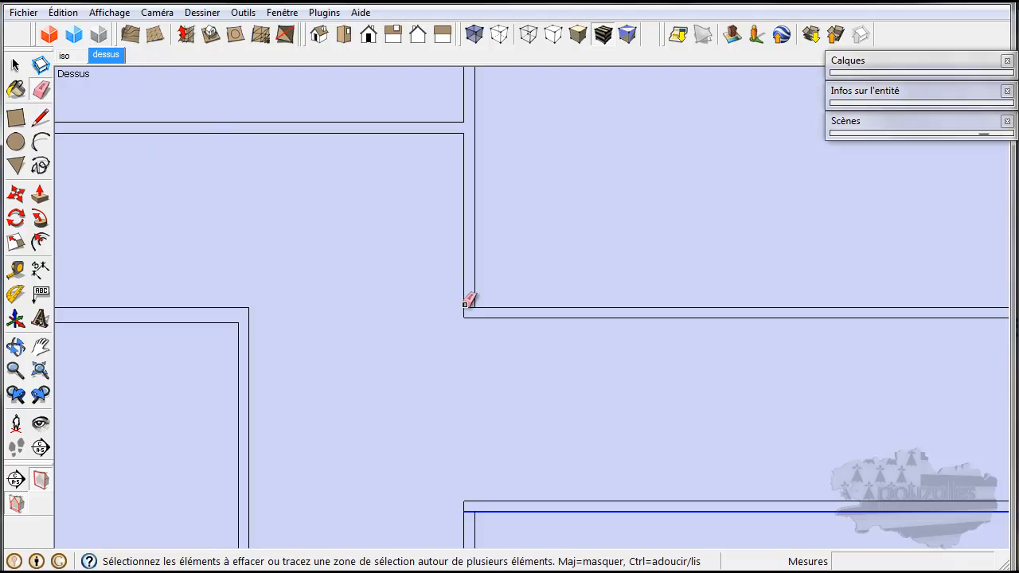
pyautogui.scroll(-2, 473, 458)
pyautogui.scroll(3, 473, 472)
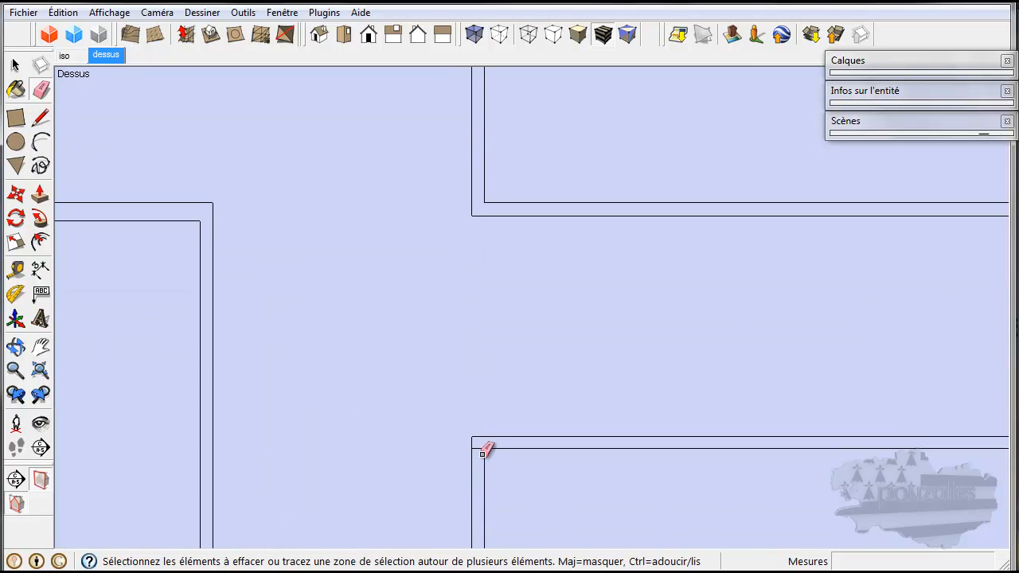
# Erase the vertical edge crossing the hallway's right end and the leftover short edges in both rooms' right partition corners
pyautogui.scroll(-3, 487, 456)
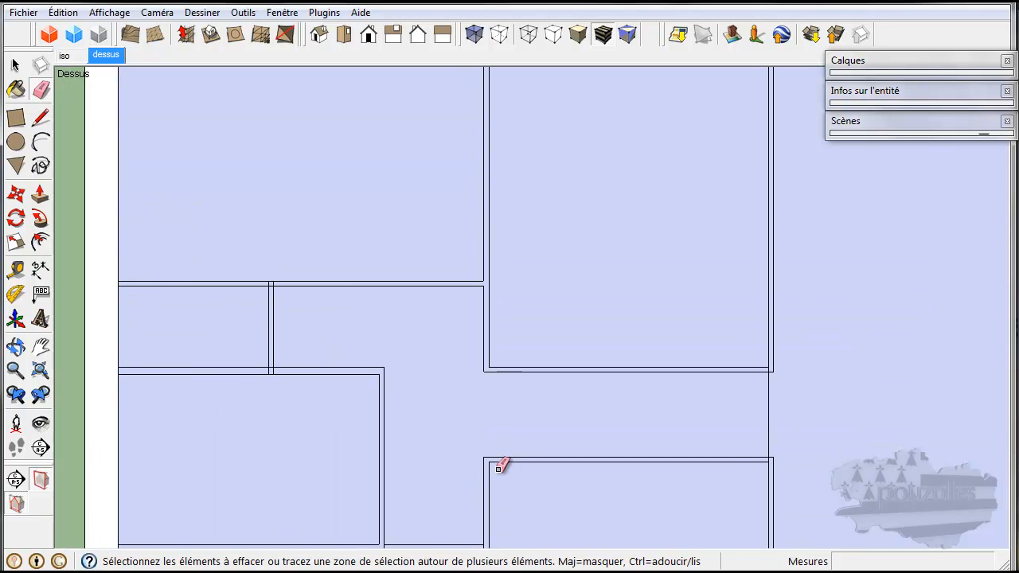
pyautogui.click(769, 426)
pyautogui.scroll(5, 755, 420)
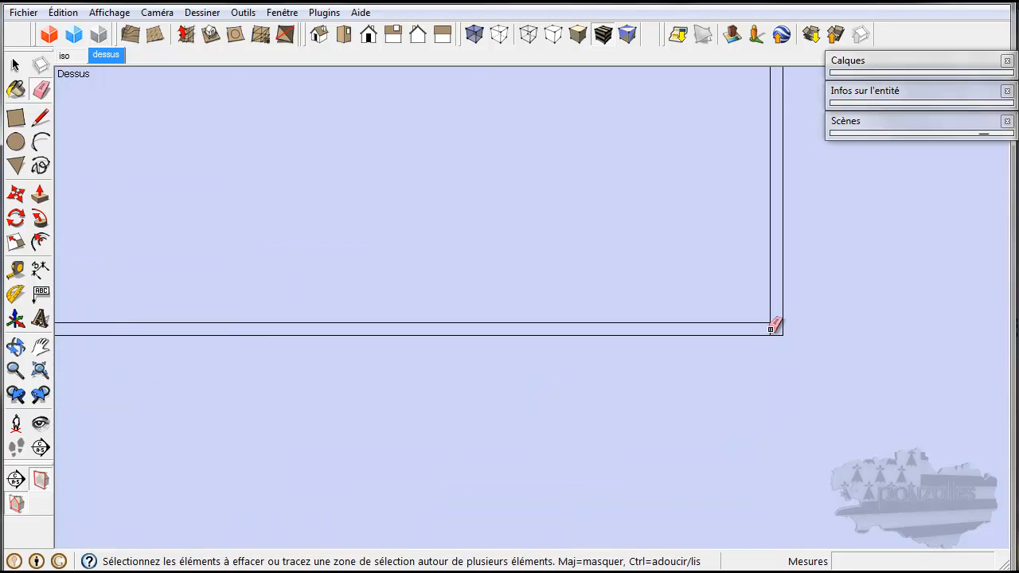
pyautogui.scroll(-3, 771, 375)
pyautogui.scroll(3, 764, 500)
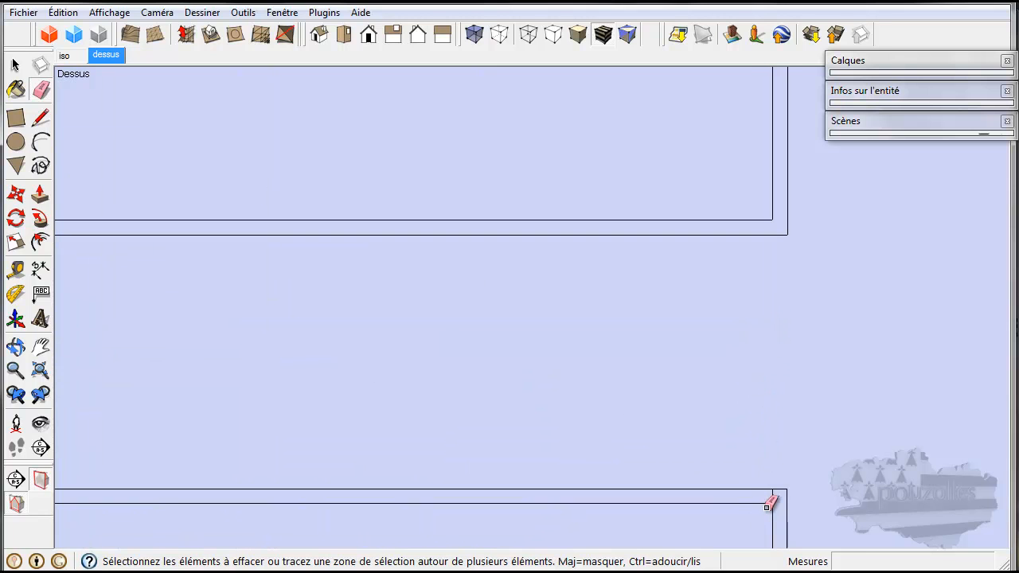
pyautogui.scroll(-5, 777, 492)
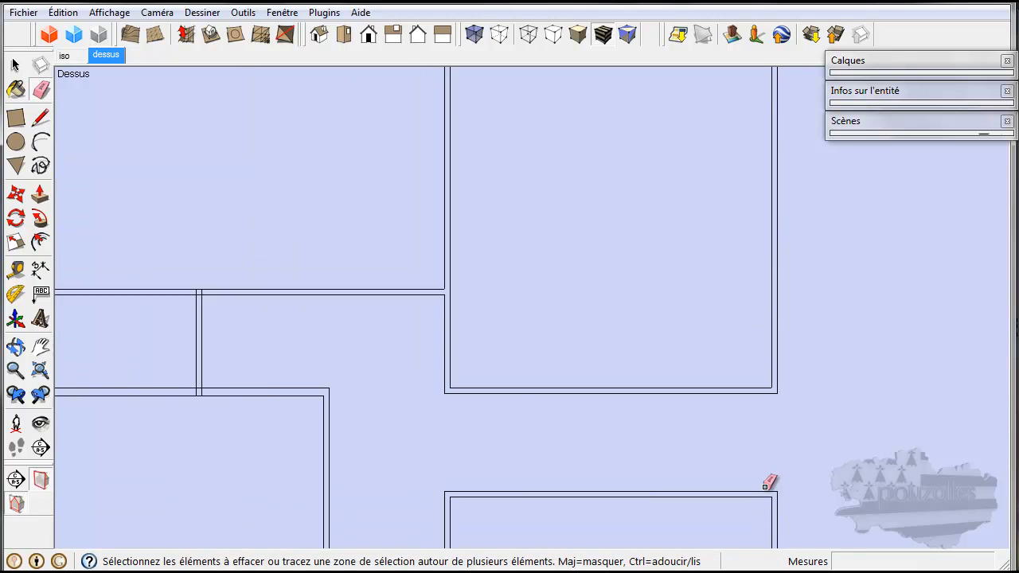
# Place a horizontal guide 5.05 m above the lower wall's inner edge and a vertical guide 2.80 m inside the right wall's inner edge
pyautogui.keyDown('shift'); pyautogui.moveTo(653, 462); pyautogui.dragTo(598, 388, button='middle'); pyautogui.keyUp('shift')
pyautogui.scroll(-3, 597, 387)
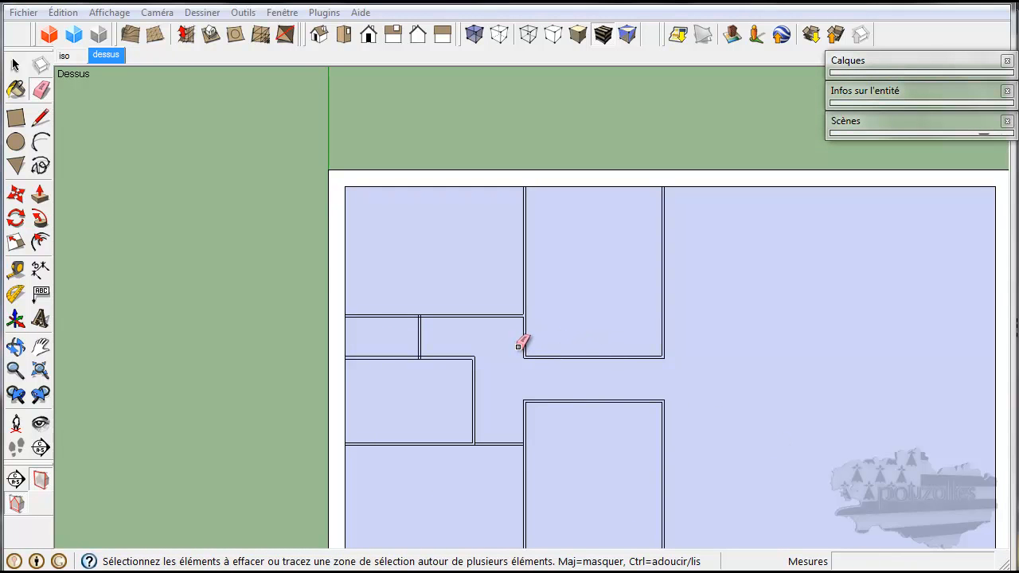
pyautogui.click(16, 65)
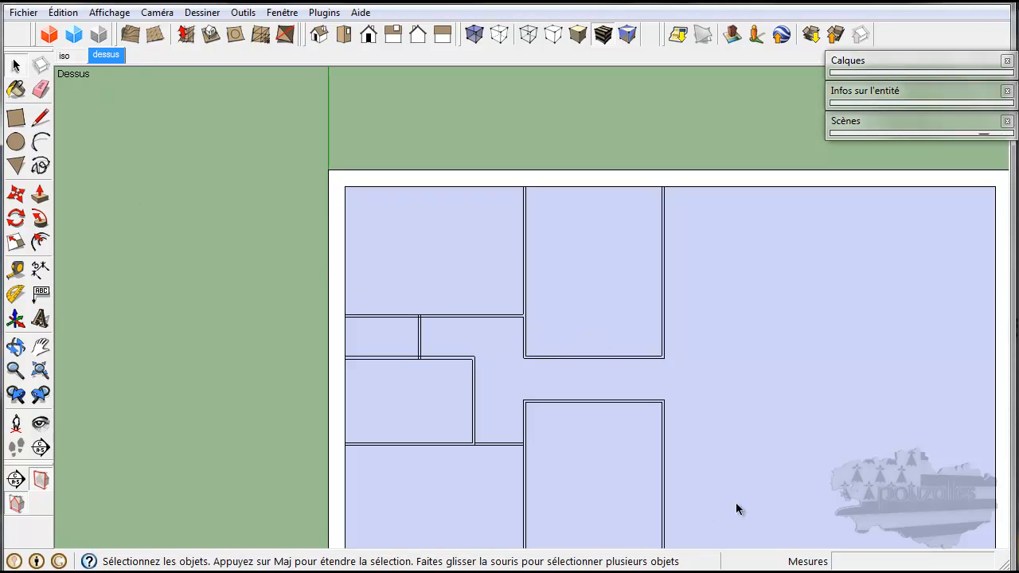
pyautogui.keyDown('shift'); pyautogui.moveTo(717, 474); pyautogui.dragTo(525, 401, button='middle'); pyautogui.keyUp('shift')
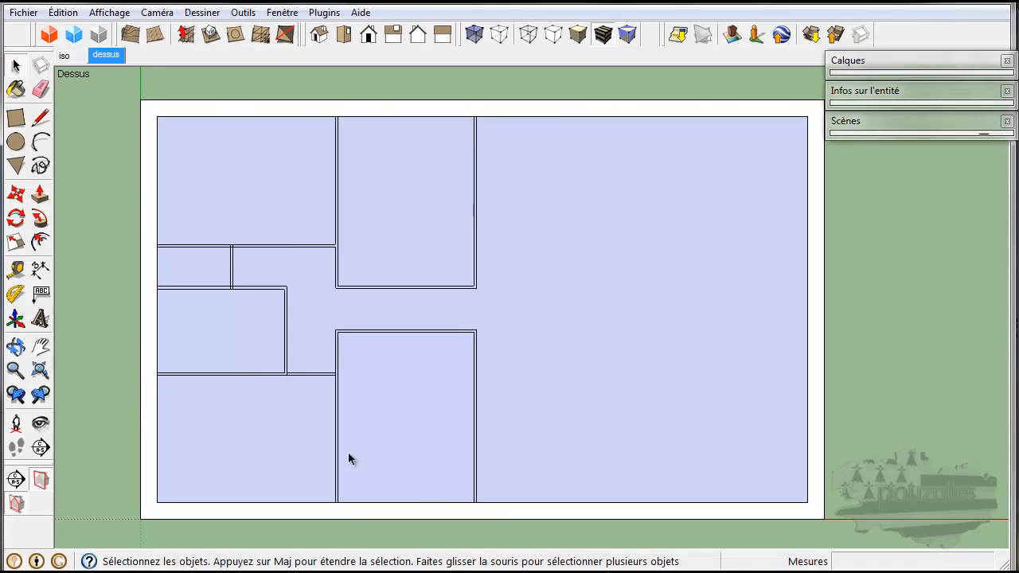
pyautogui.click(16, 271)
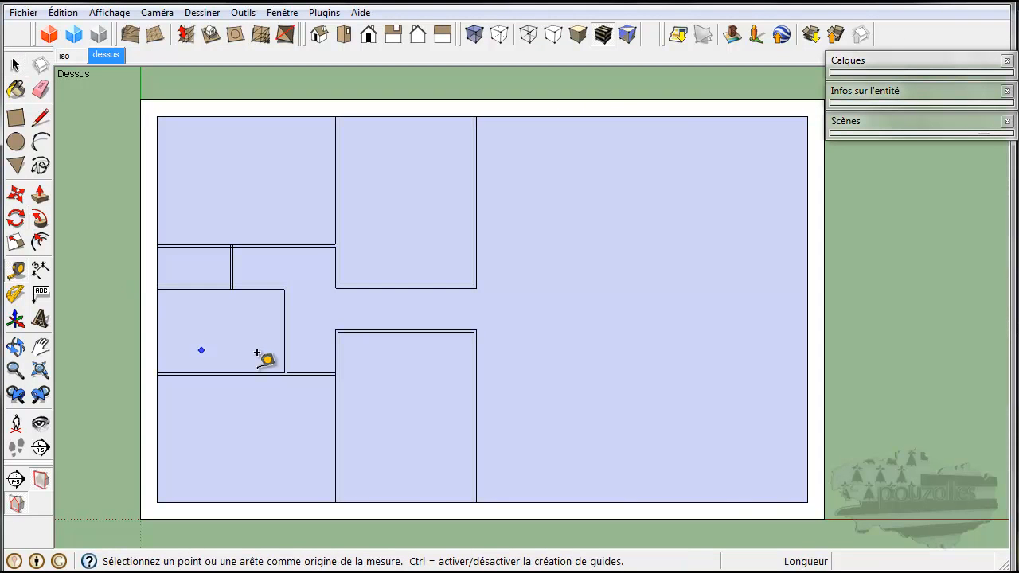
pyautogui.click(715, 501)
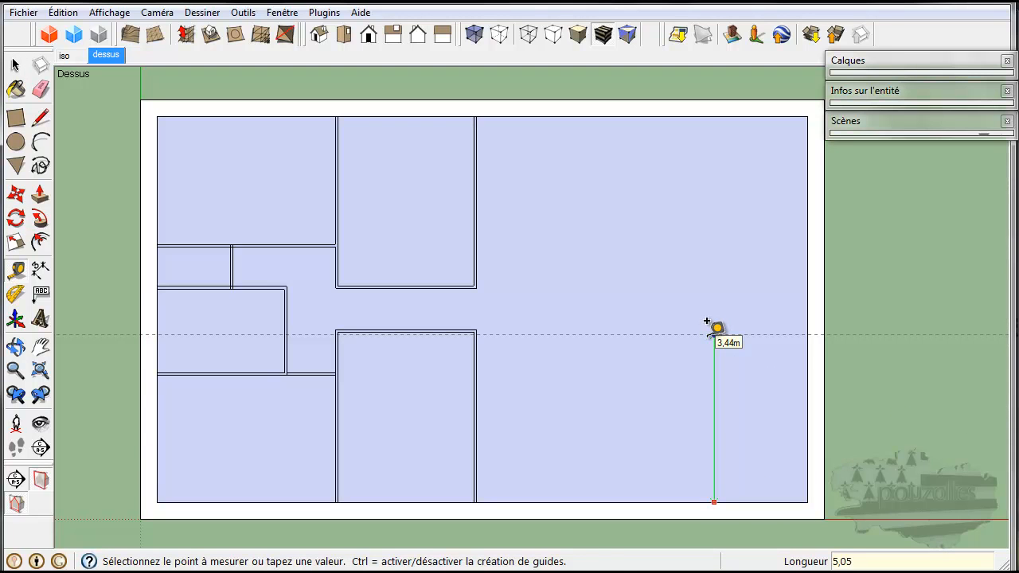
pyautogui.press('Return')
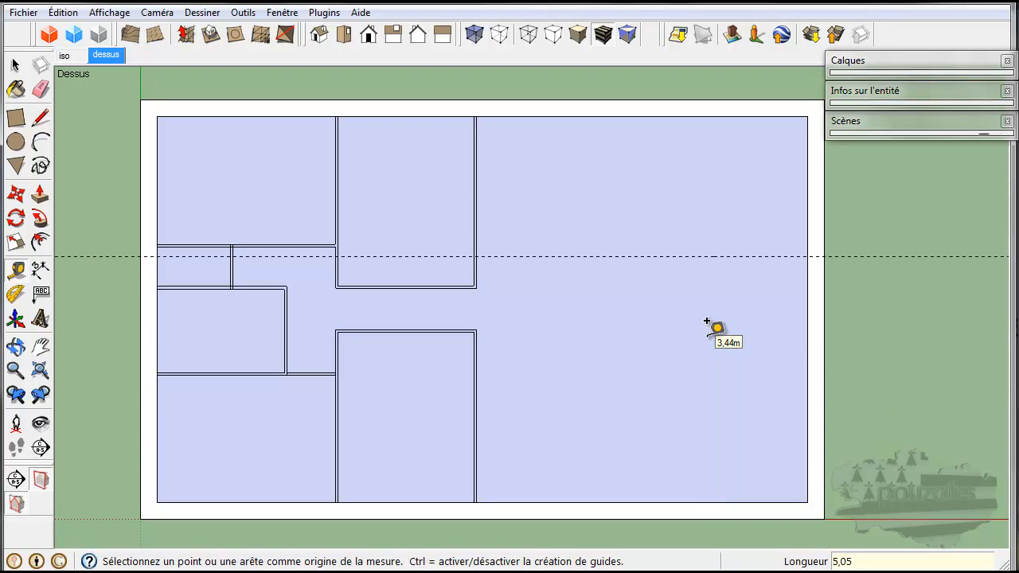
pyautogui.click(806, 348)
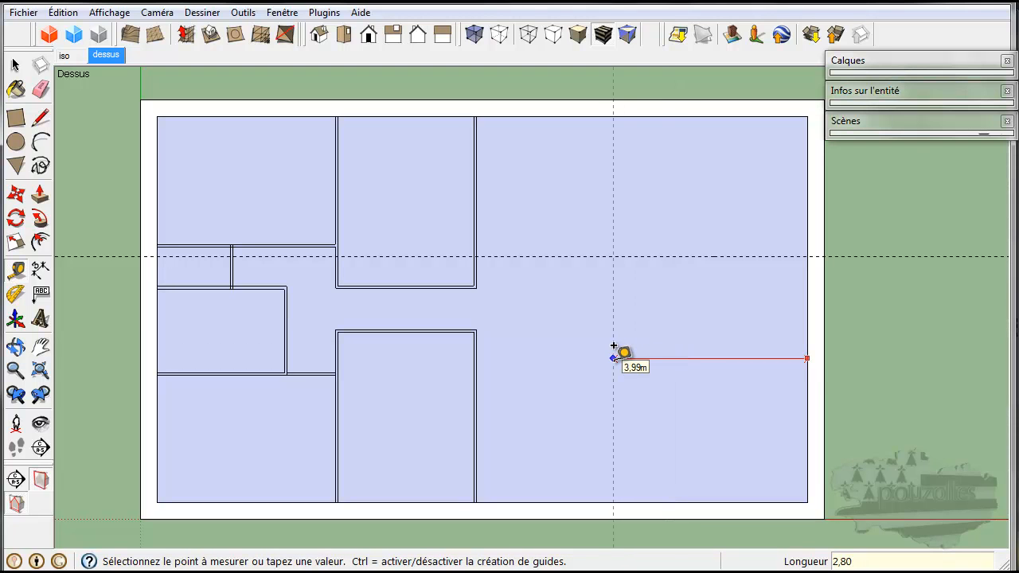
pyautogui.press('Return')
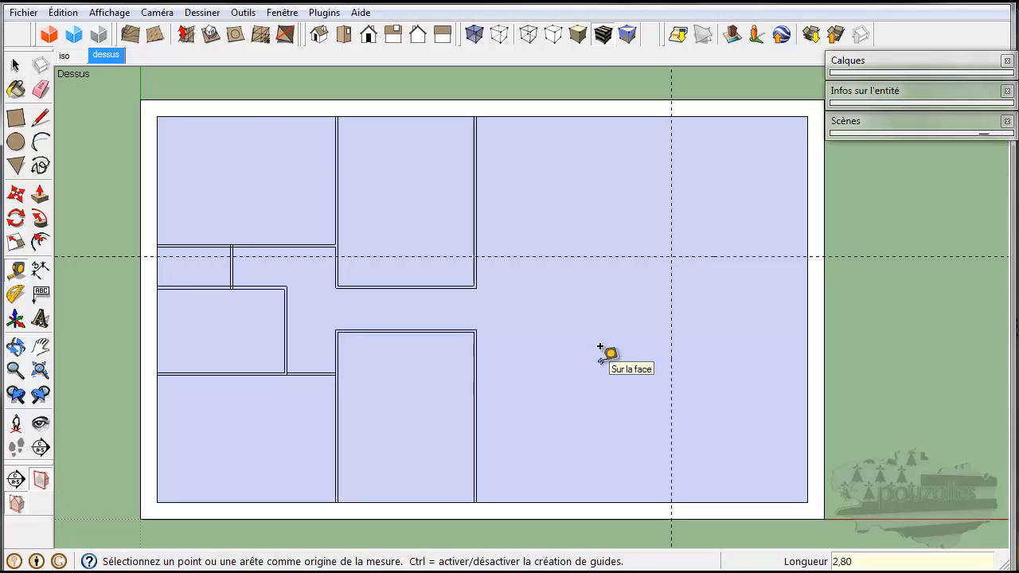
# Draw the Garage as a 5.05 m by 2.80 m rectangle between the two guides and the right and lower walls' inner edges
pyautogui.click(16, 117)
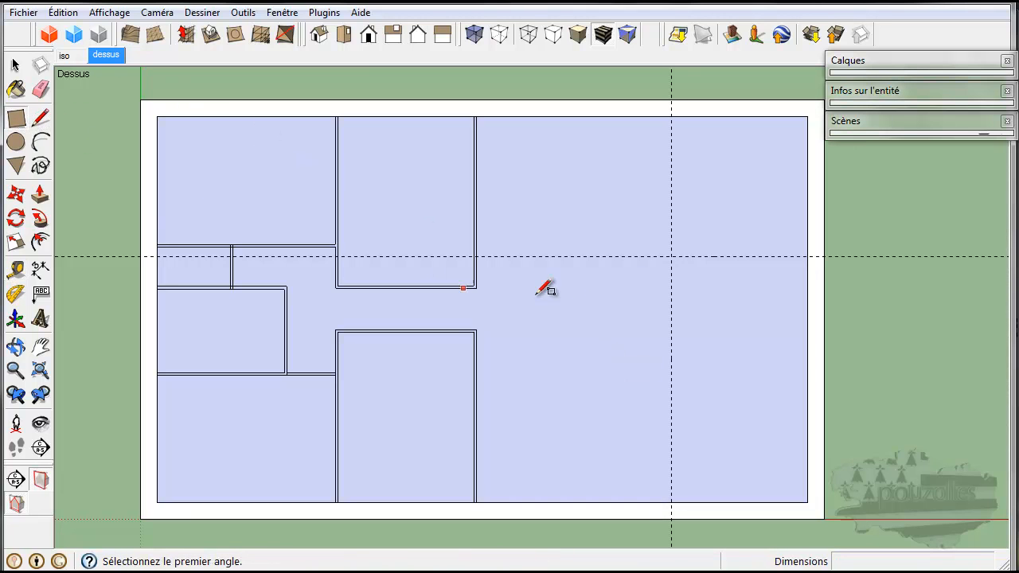
pyautogui.click(807, 256)
pyautogui.click(671, 501)
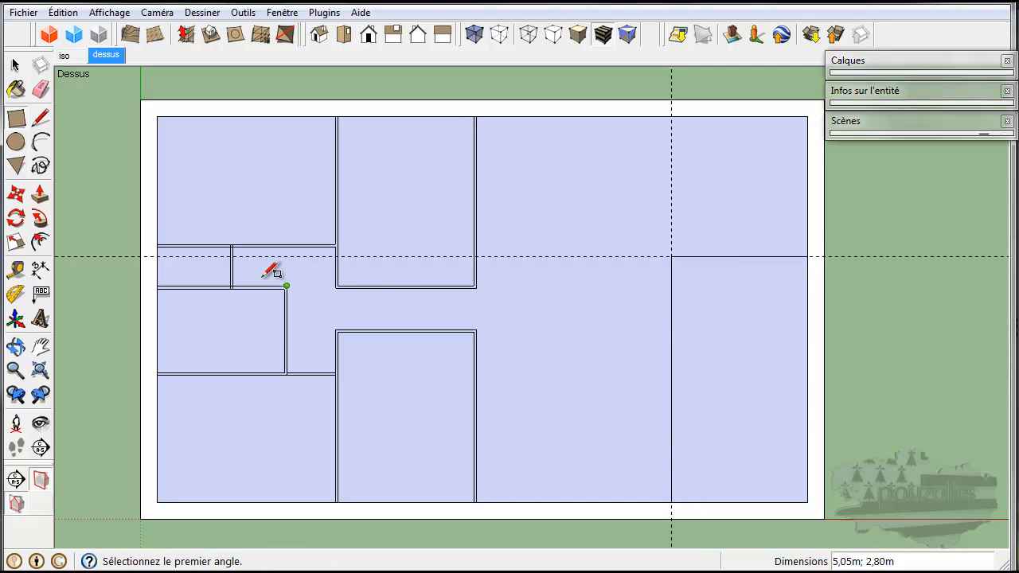
# Offset the Garage's left and upper edges outward by 0.12 m to form its partition
pyautogui.click(16, 66)
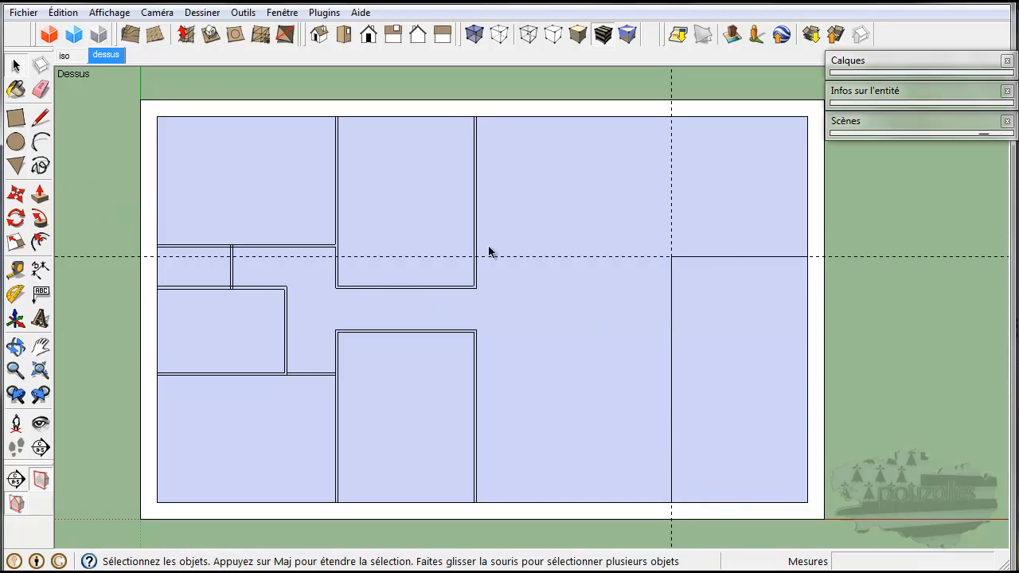
pyautogui.click(671, 331)
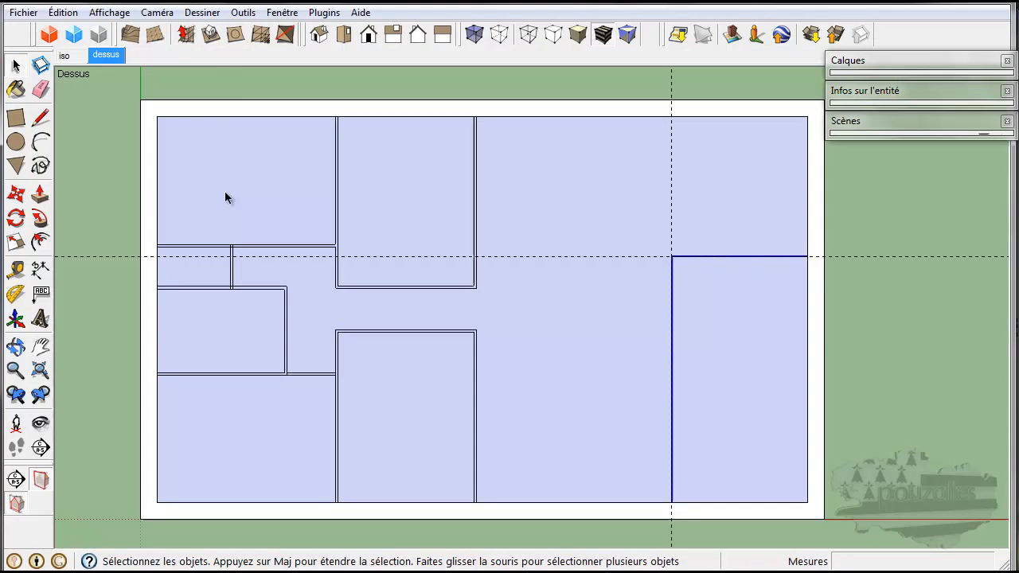
pyautogui.click(39, 241)
pyautogui.click(635, 275)
pyautogui.click(634, 276)
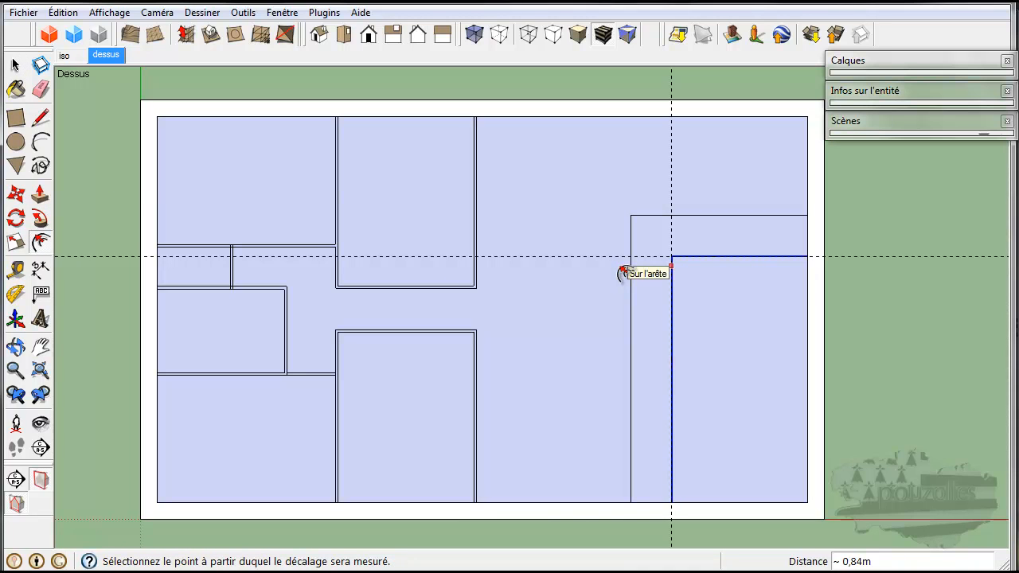
pyautogui.press('Return')
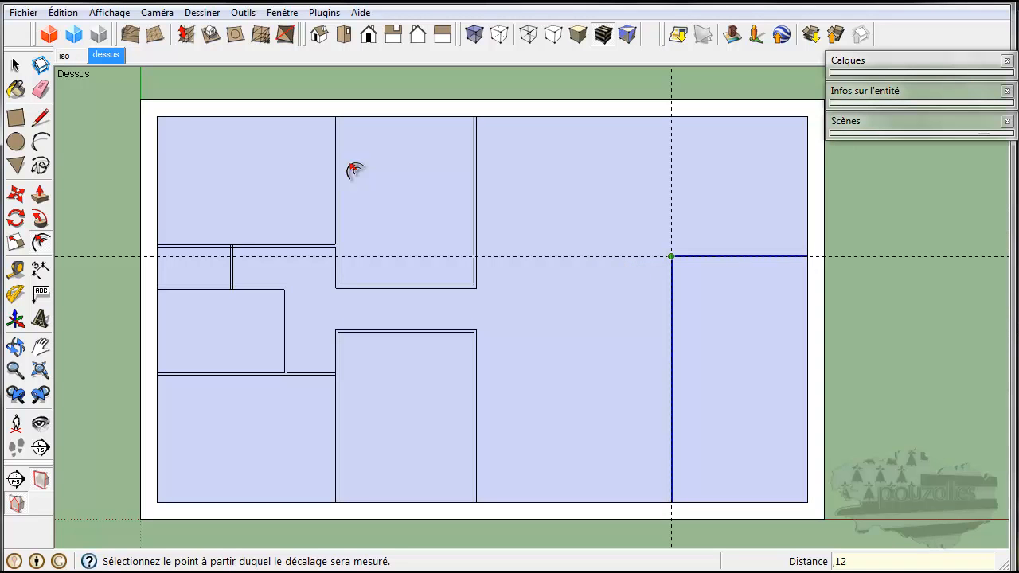
# Erase the vertical and horizontal guides used to lay out the Garage
pyautogui.click(40, 90)
pyautogui.moveTo(636, 179); pyautogui.dragTo(707, 198)
pyautogui.moveTo(606, 235); pyautogui.dragTo(586, 279)
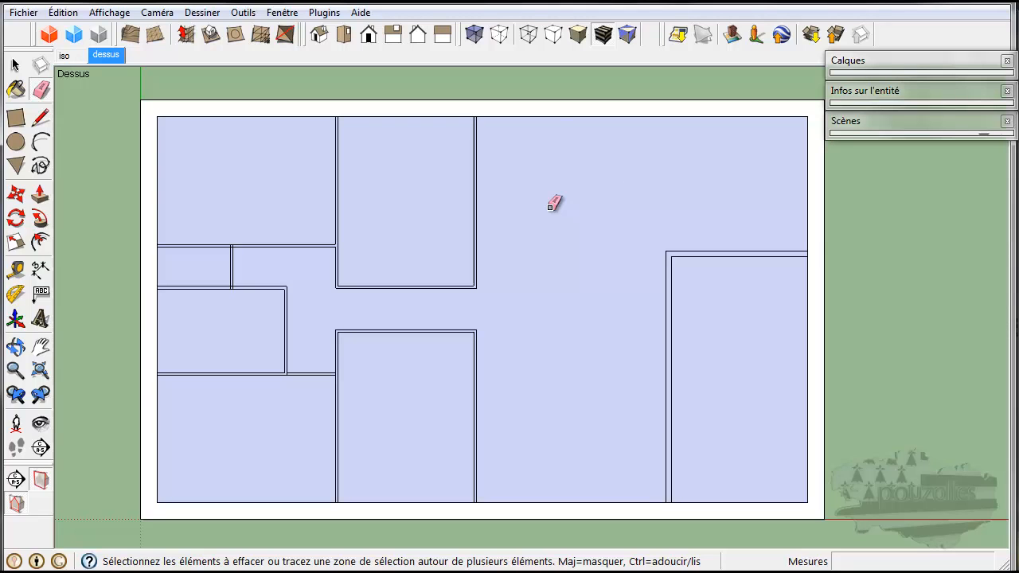
pyautogui.click(15, 64)
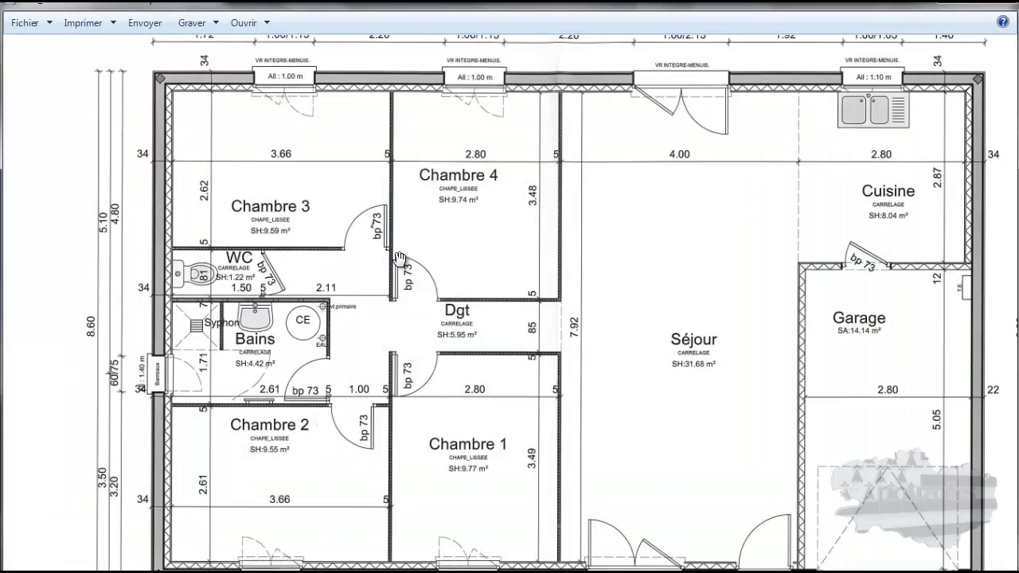
# Check the door positions on the floor plan and place a vertical guide 0.81 m left of Chambre 4's left partition for Chambre 3's door
pyautogui.scroll(4, 382, 250)
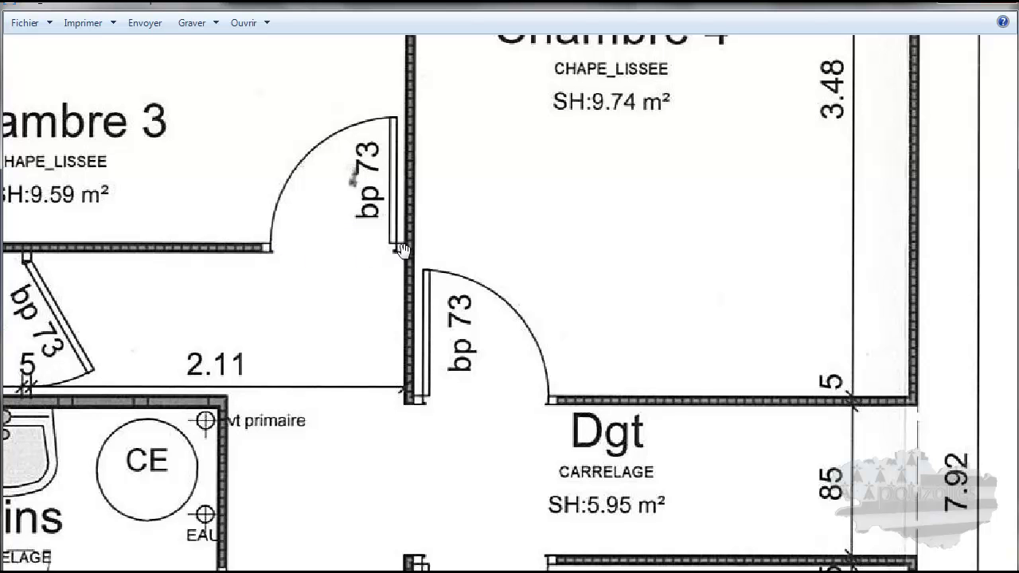
pyautogui.scroll(-4, 358, 309)
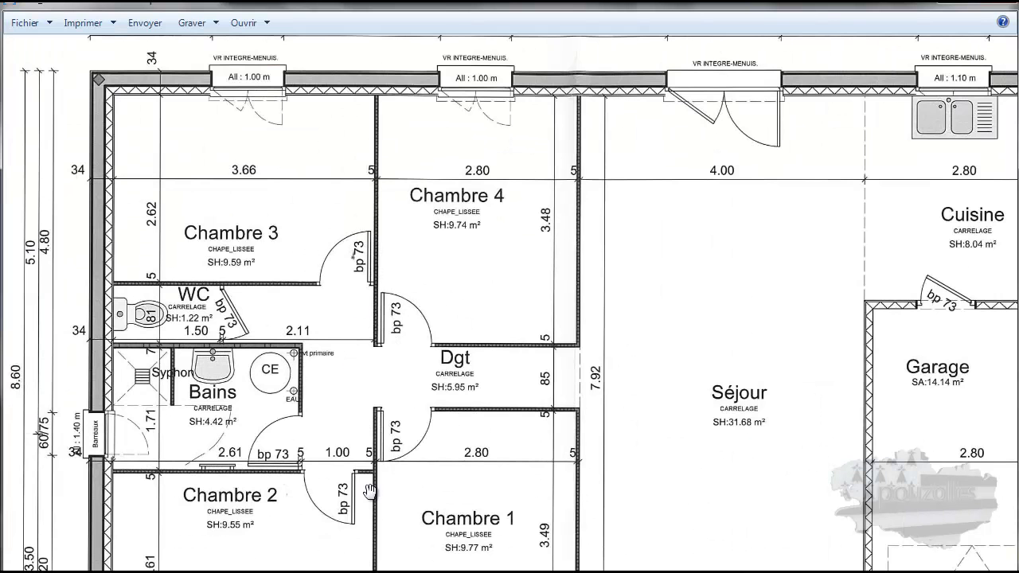
pyautogui.scroll(1, 366, 481)
pyautogui.scroll(1, 370, 495)
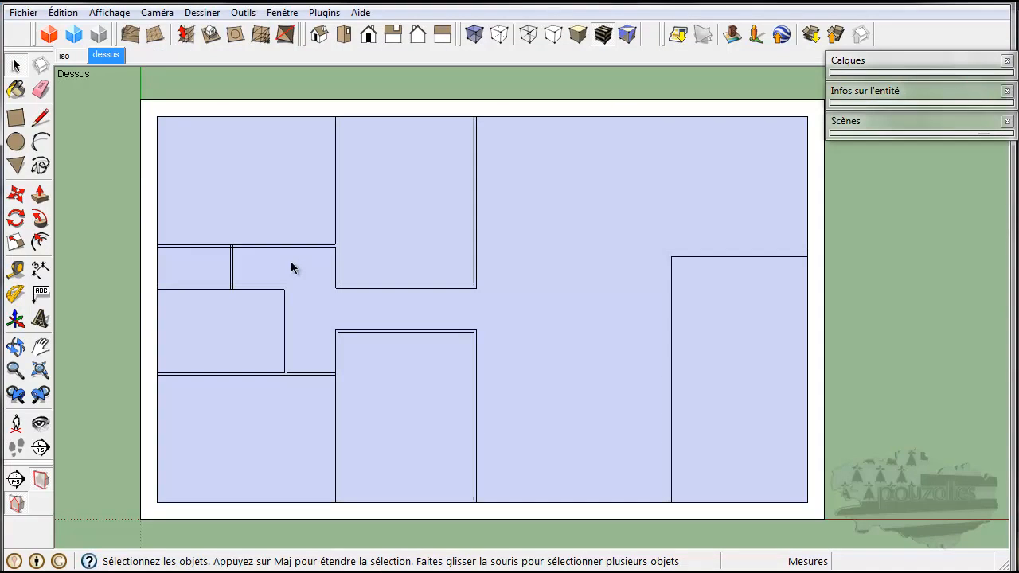
pyautogui.scroll(3, 291, 263)
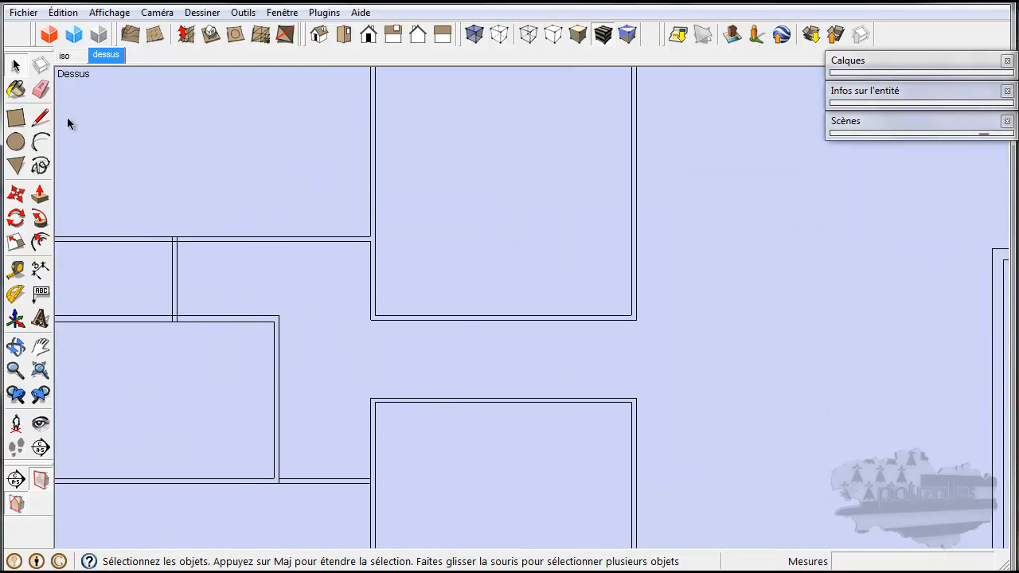
pyautogui.click(15, 271)
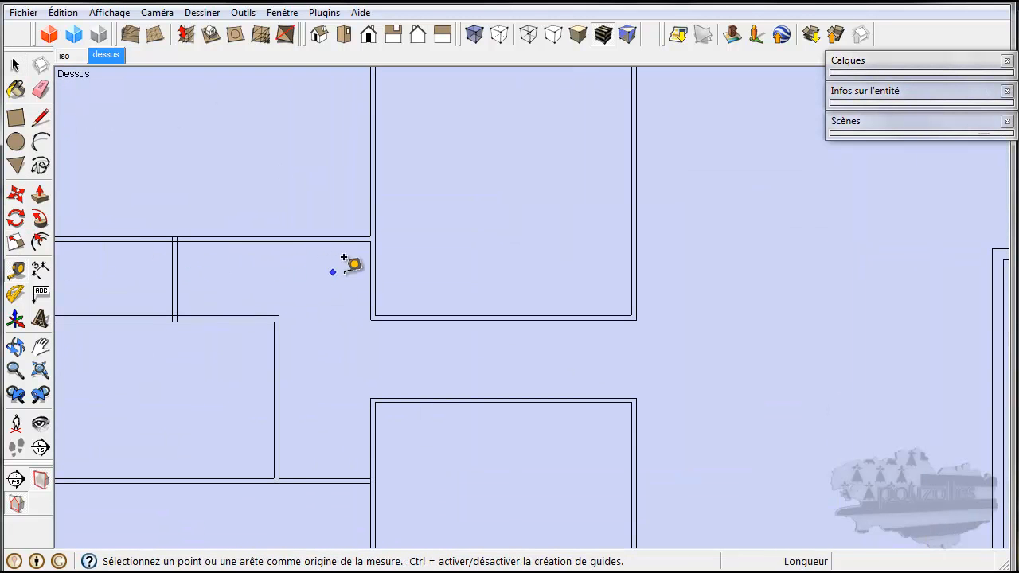
pyautogui.click(370, 271)
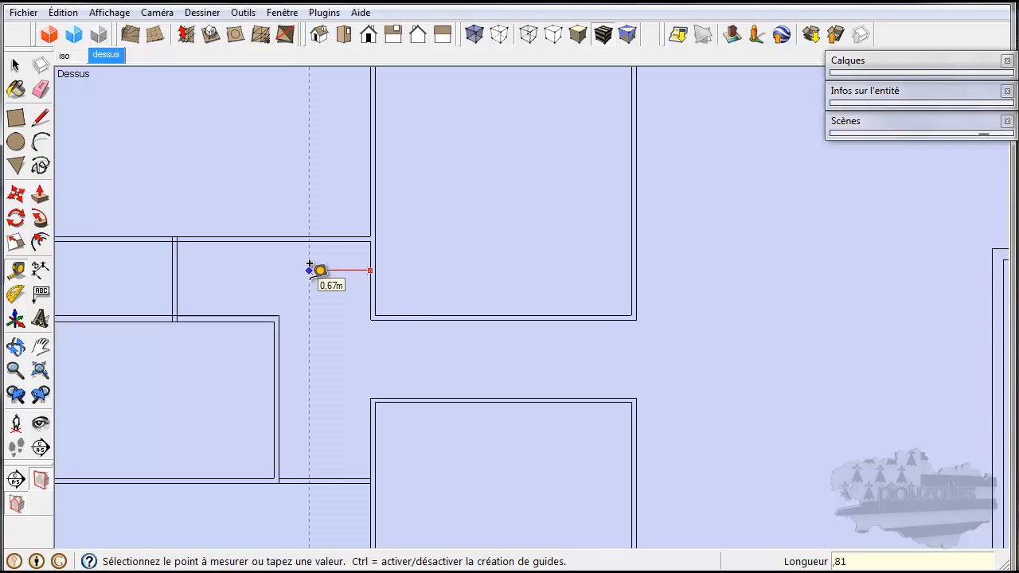
pyautogui.press('Return')
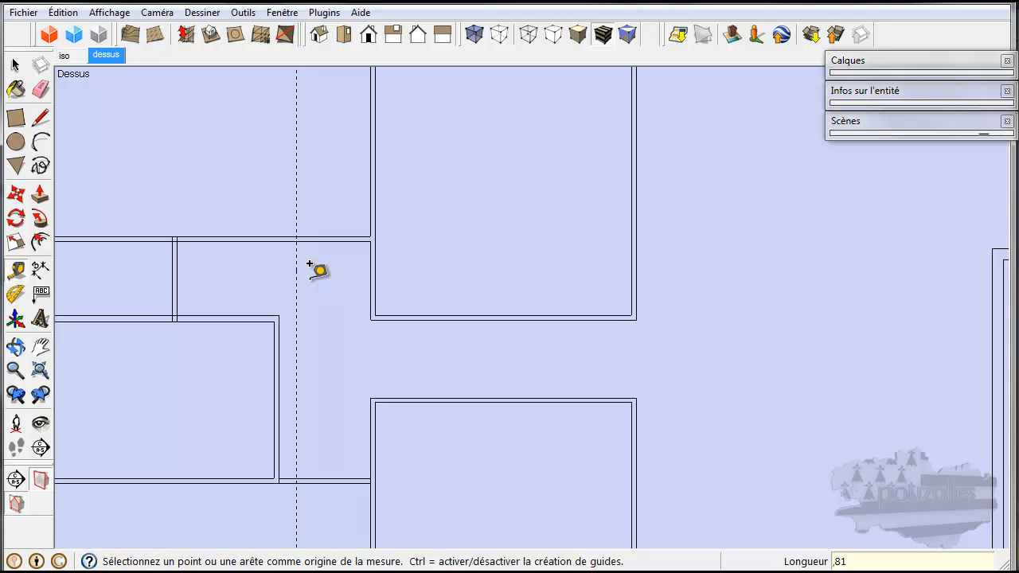
# Draw a 0.05 m line across Chambre 3's lower partition at the guide and erase that guide
pyautogui.click(39, 117)
pyautogui.scroll(2, 305, 261)
pyautogui.scroll(2, 306, 261)
pyautogui.click(288, 206)
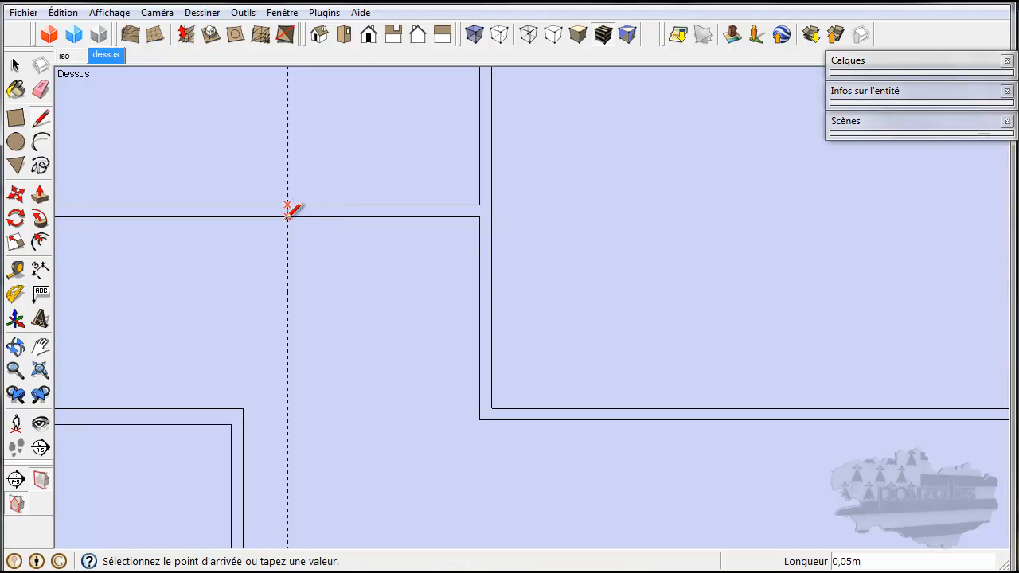
pyautogui.press('Escape')
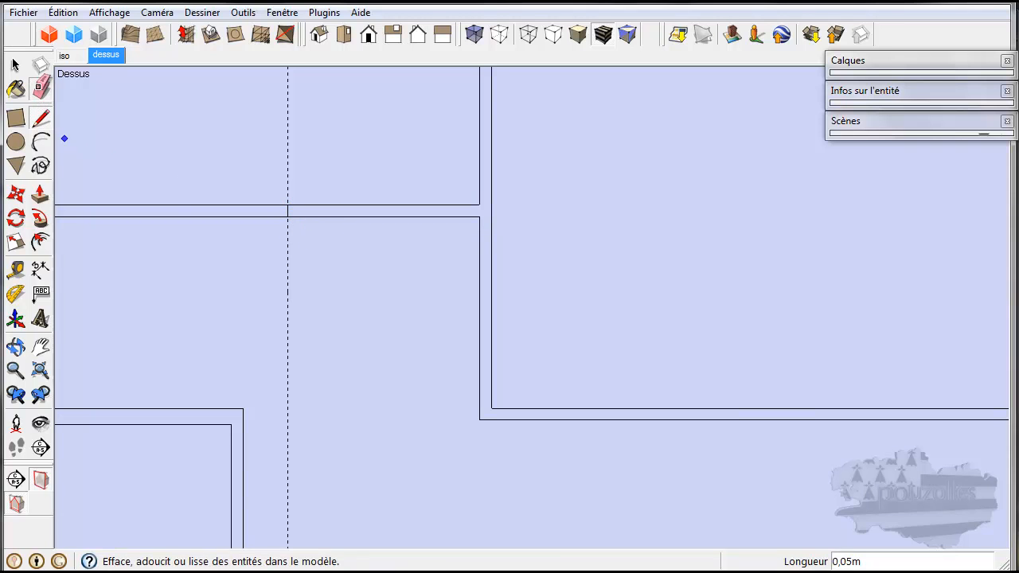
pyautogui.click(40, 90)
pyautogui.scroll(-2, 301, 158)
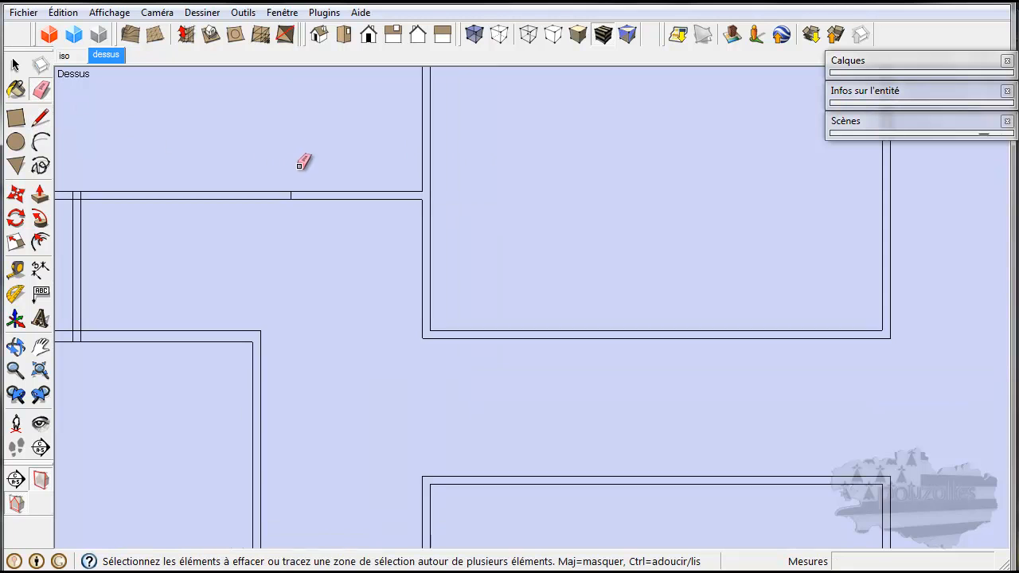
# Close the right end of Chambre 3's lower partition with a 0.05 m line along Chambre 4's left partition
pyautogui.scroll(2, 302, 165)
pyautogui.click(40, 118)
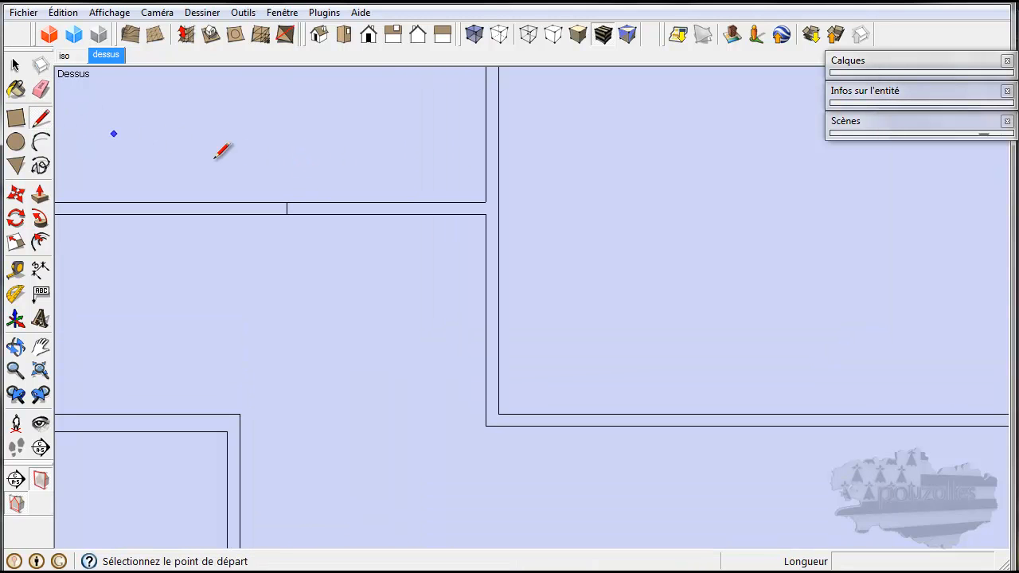
pyautogui.click(486, 202)
pyautogui.click(486, 214)
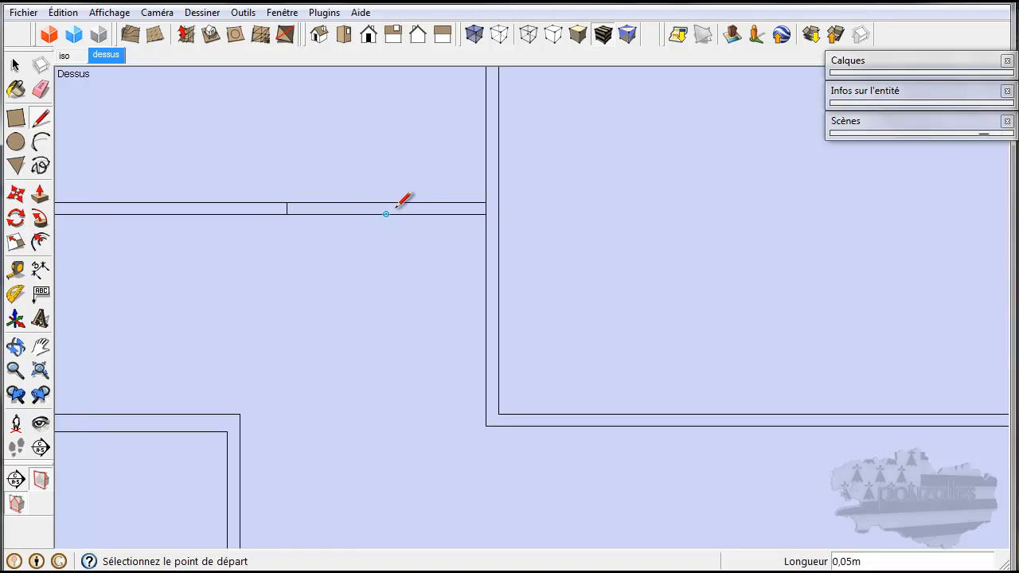
# Erase the two vertical partition edges between the WC and the hallway to open the WC's doorway
pyautogui.scroll(-4, 313, 231)
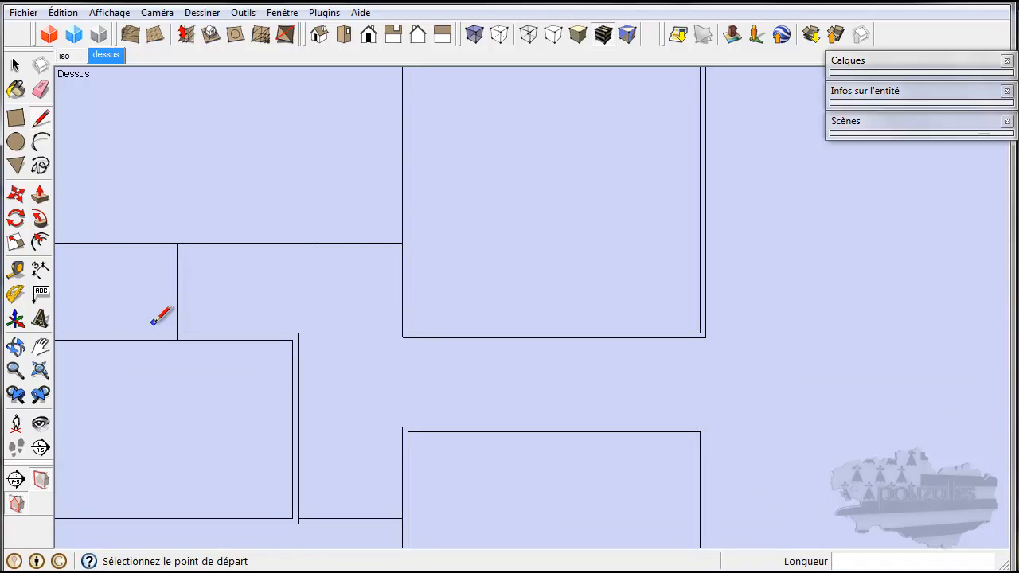
pyautogui.scroll(3, 163, 319)
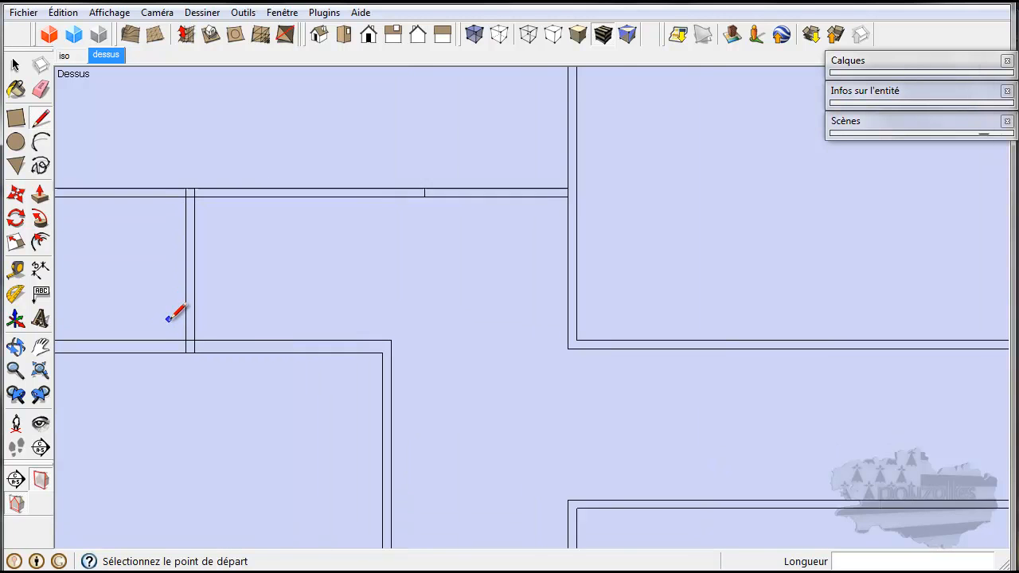
pyautogui.click(40, 90)
pyautogui.moveTo(171, 223); pyautogui.dragTo(212, 231)
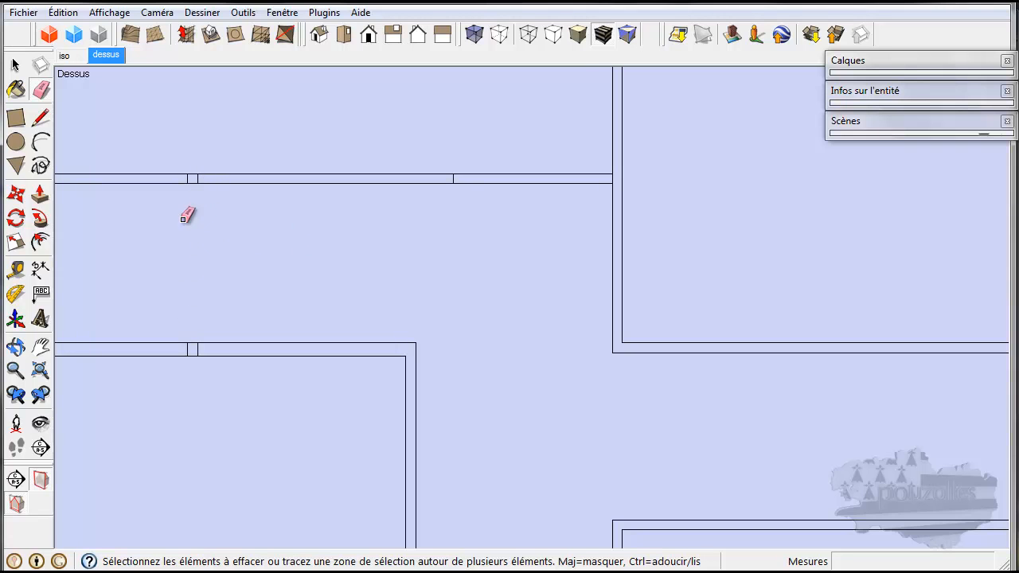
pyautogui.scroll(-3, 216, 270)
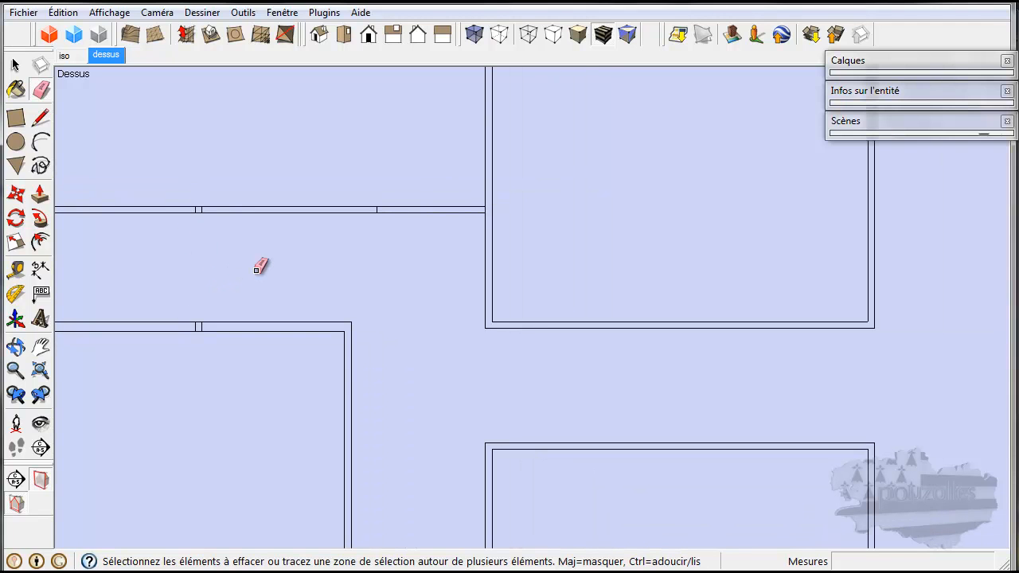
# Check the Bains door on the floor plan and place a horizontal guide 0.81 m above the upper edge of the Bains' lower partition
pyautogui.moveTo(329, 437)
pyautogui.mouseDown(button='middle')
pyautogui.moveTo(332, 455)
pyautogui.moveTo(350, 355)
pyautogui.moveTo(419, 303)
pyautogui.mouseUp(button='middle')
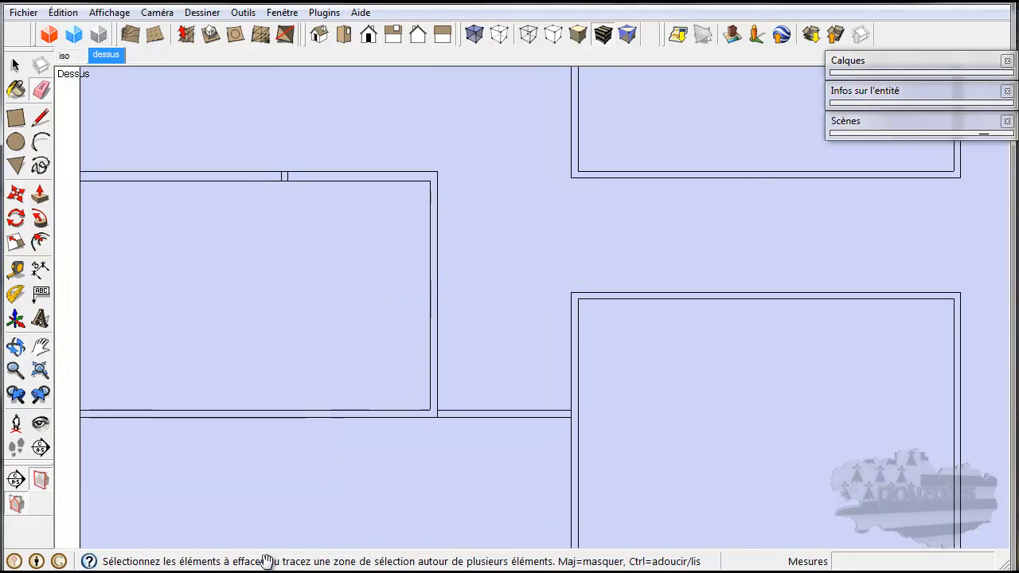
pyautogui.hotkey('alt', 'Tab')
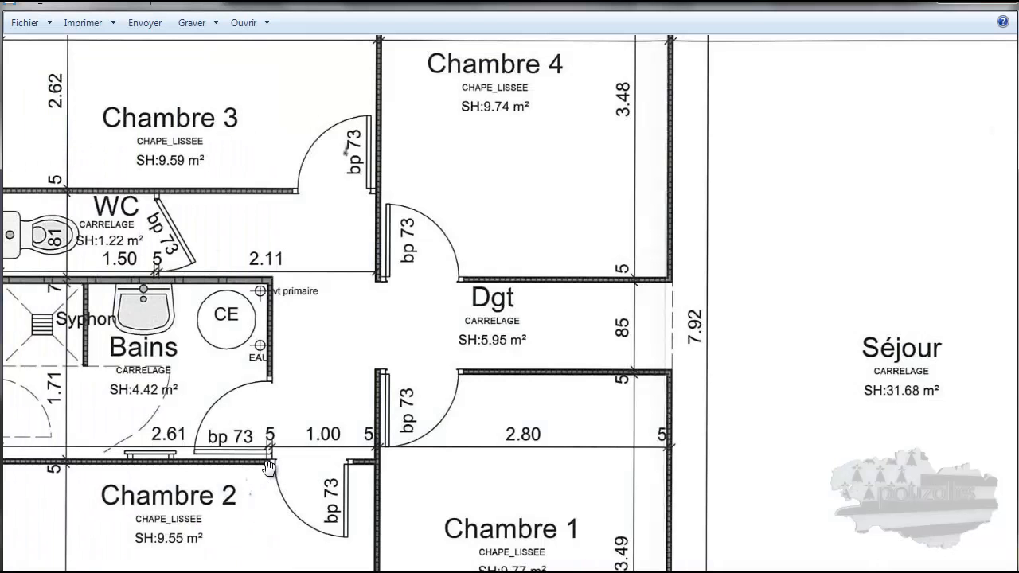
pyautogui.scroll(1, 268, 468)
pyautogui.scroll(2, 268, 468)
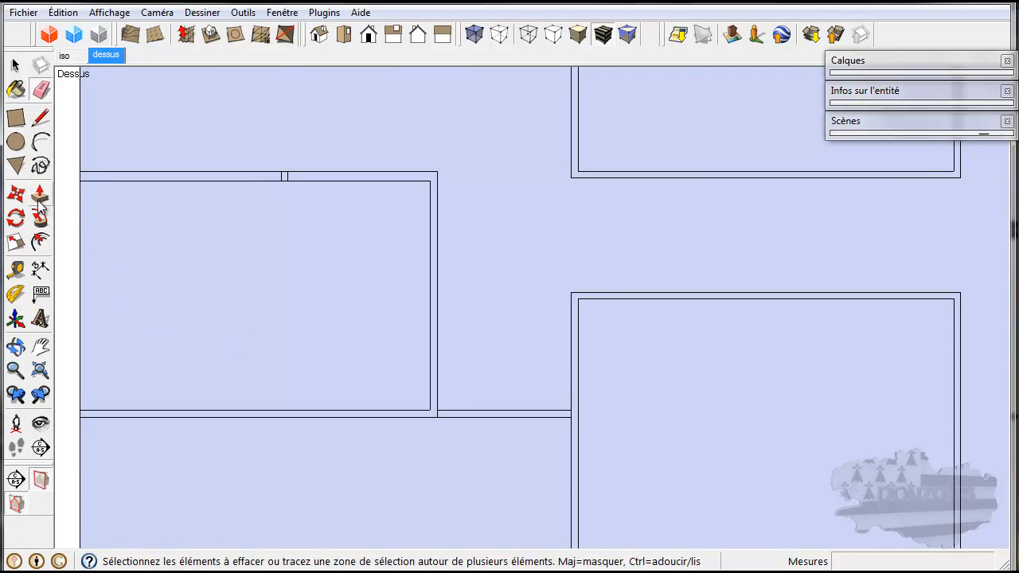
pyautogui.click(15, 270)
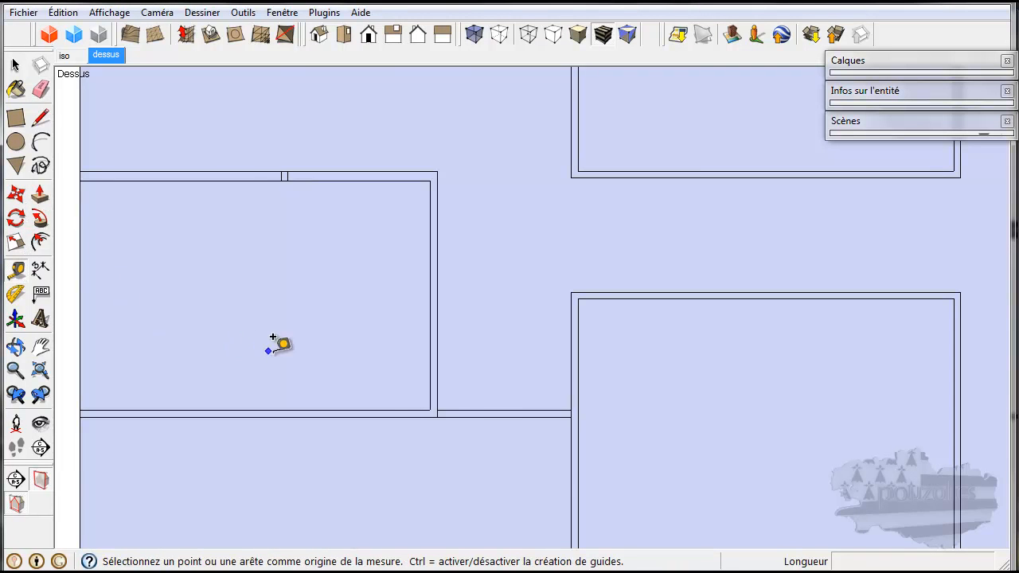
pyautogui.click(393, 410)
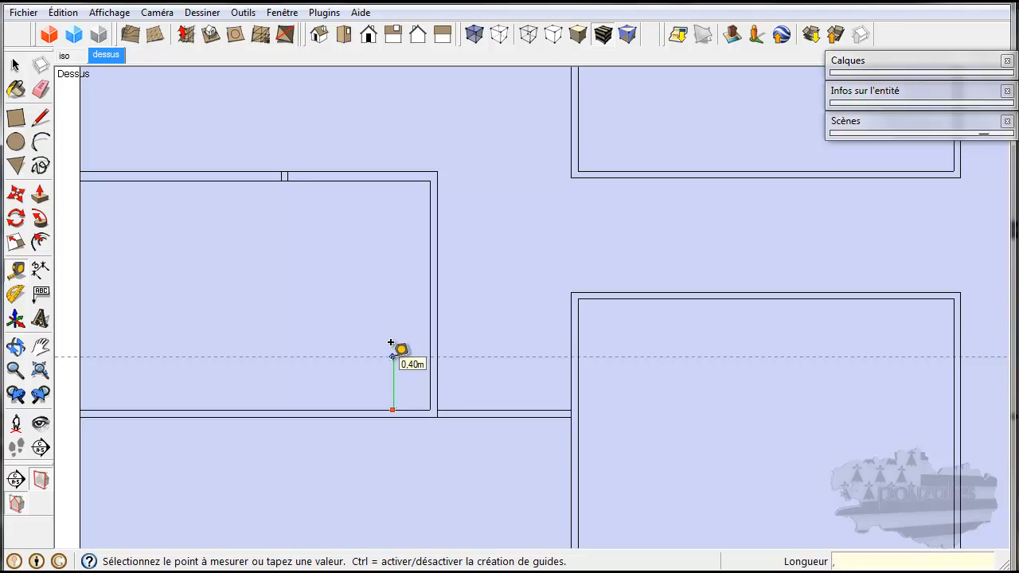
pyautogui.press('Return')
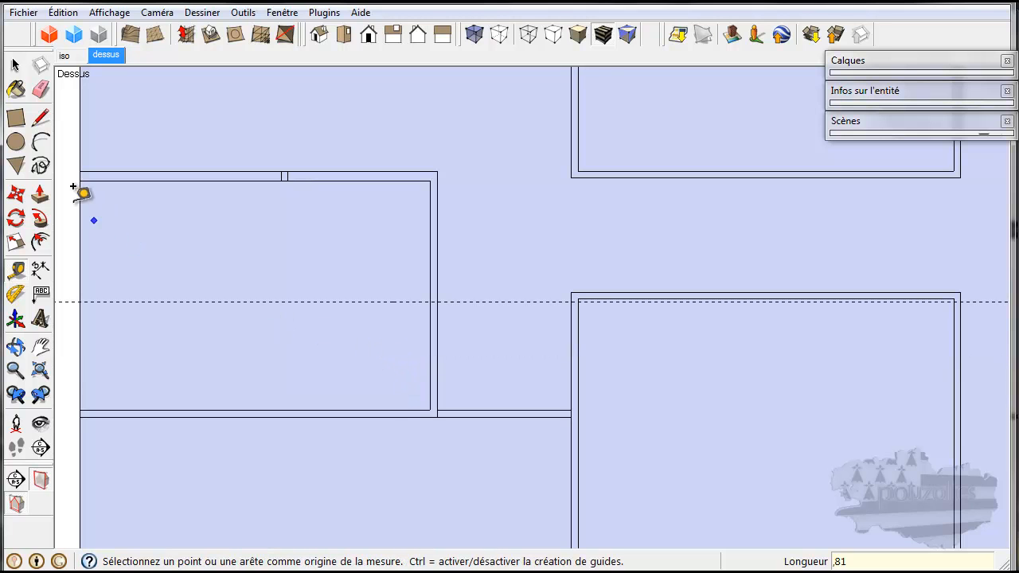
# Draw 0.05 m lines across the Bains' right partition at the guide and at its junction with the lower partition
pyautogui.click(41, 116)
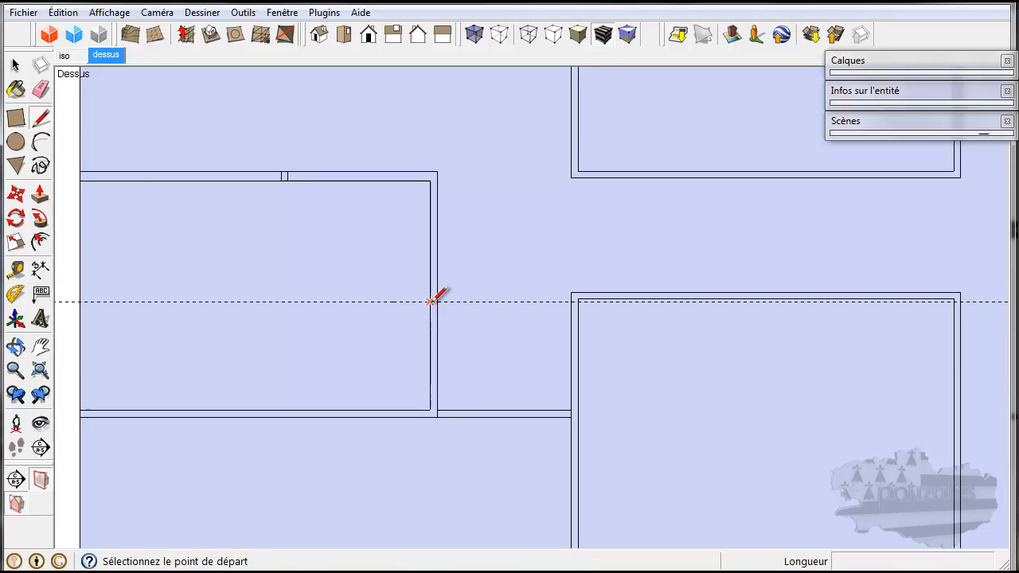
pyautogui.click(430, 301)
pyautogui.click(438, 301)
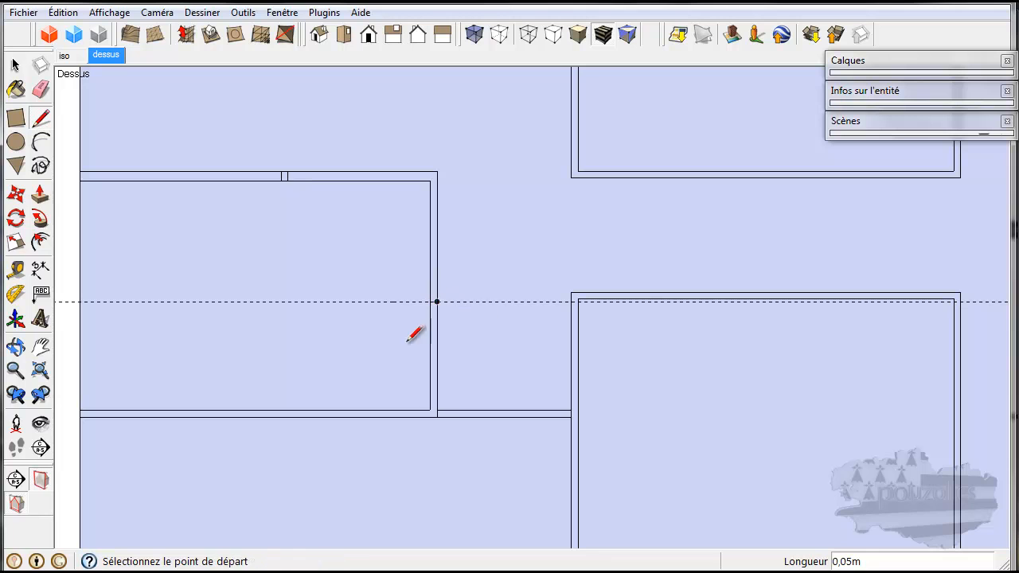
pyautogui.click(437, 411)
pyautogui.click(431, 411)
# Erase the horizontal guide marking the Bains door opening
pyautogui.click(23, 70)
pyautogui.click(39, 89)
pyautogui.moveTo(200, 271); pyautogui.dragTo(209, 319)
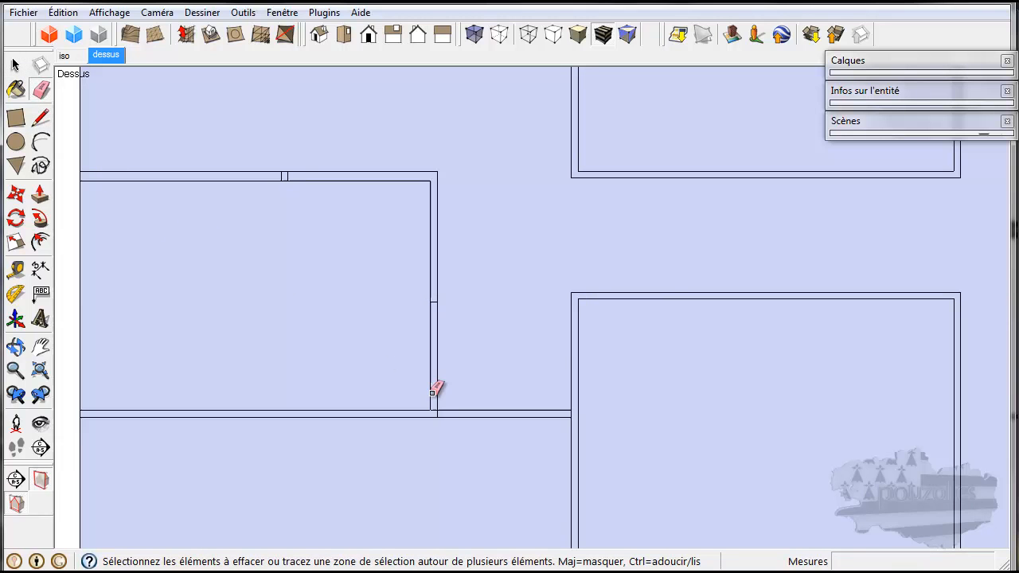
# Draw a 0.05 m line across the Bains' lower partition, extending the inner edge of its right partition
pyautogui.click(41, 118)
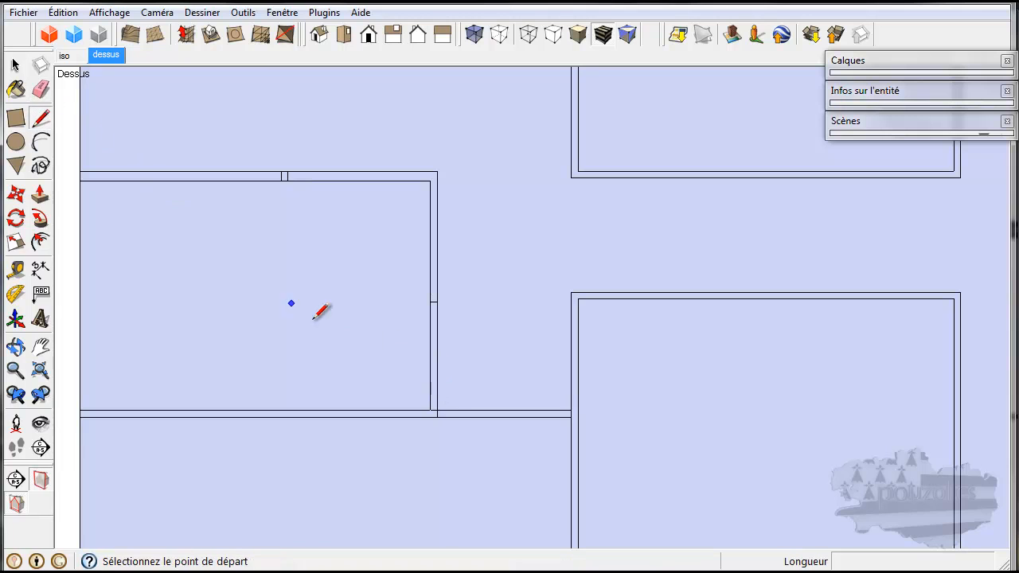
pyautogui.click(431, 409)
pyautogui.scroll(2, 433, 411)
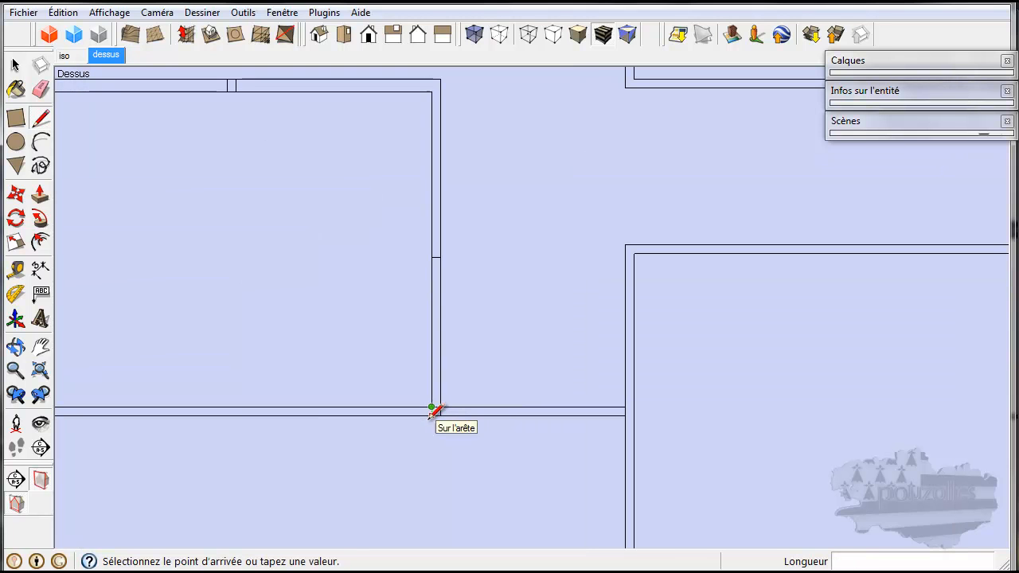
pyautogui.click(436, 410)
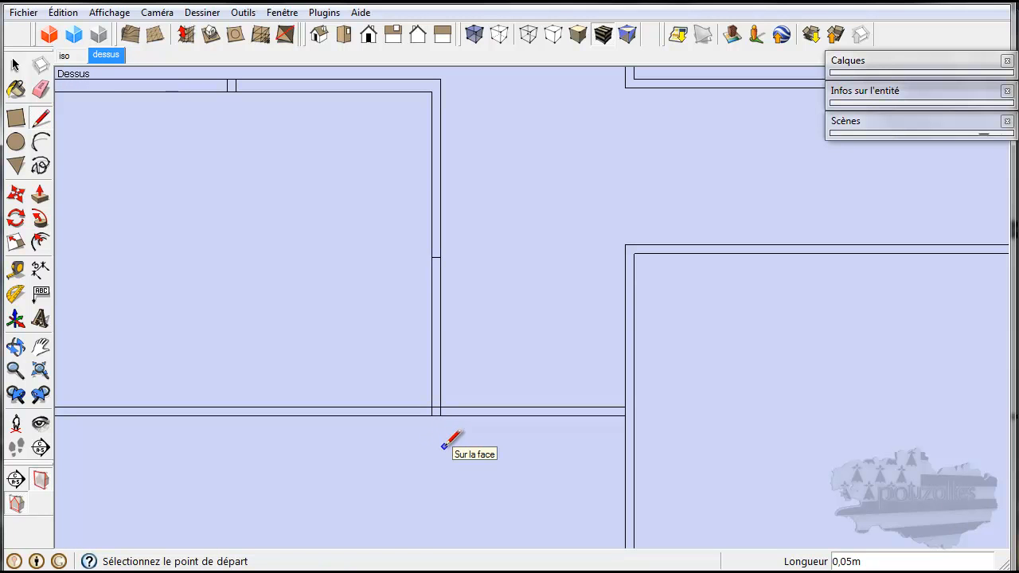
# Check the Chambre 2 door on the floor plan and place a vertical guide 0.81 m right of the Bains' right partition's outer edge
pyautogui.click(323, 571)
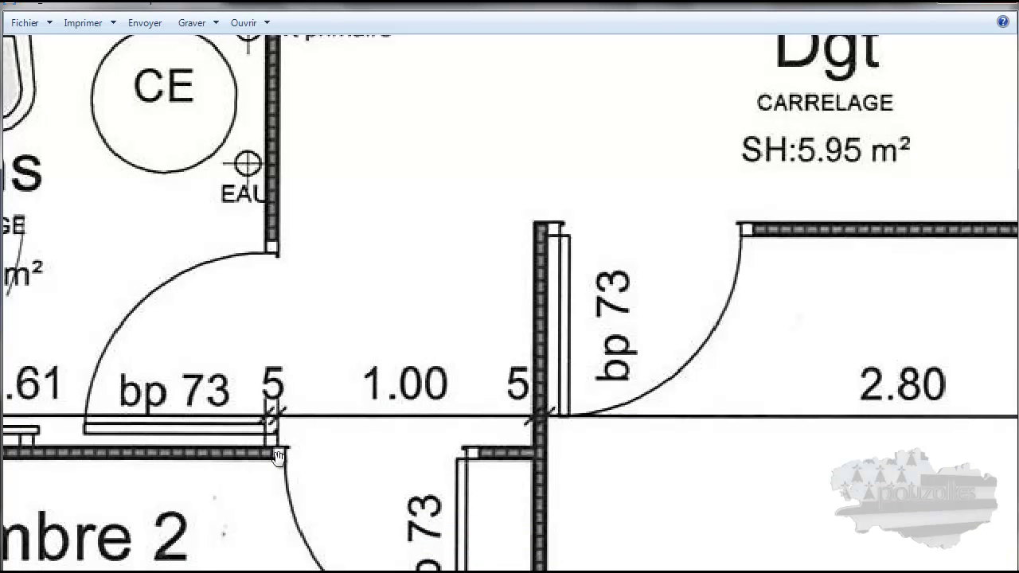
pyautogui.scroll(-2, 356, 486)
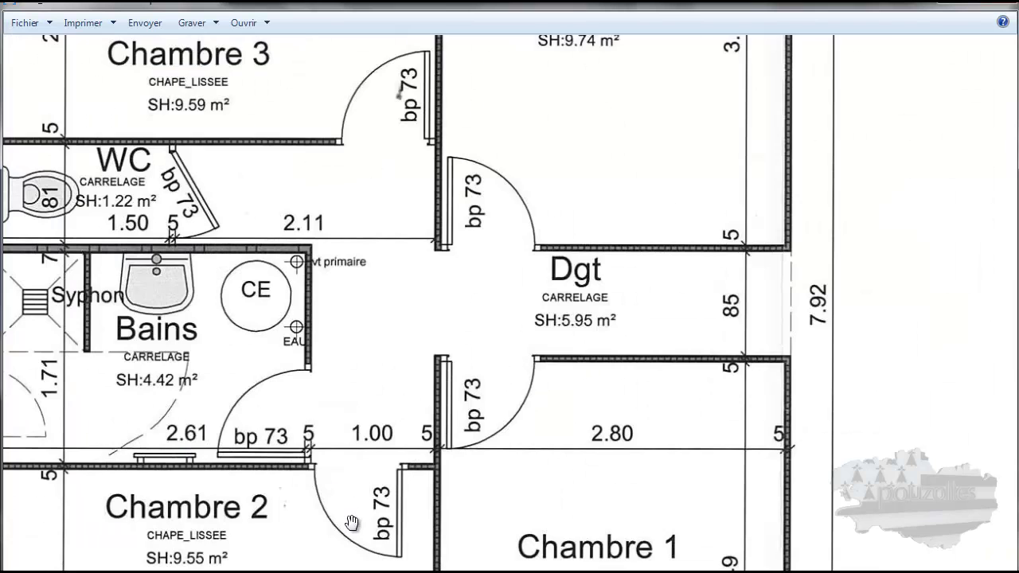
pyautogui.scroll(-3, 353, 519)
pyautogui.scroll(3, 354, 549)
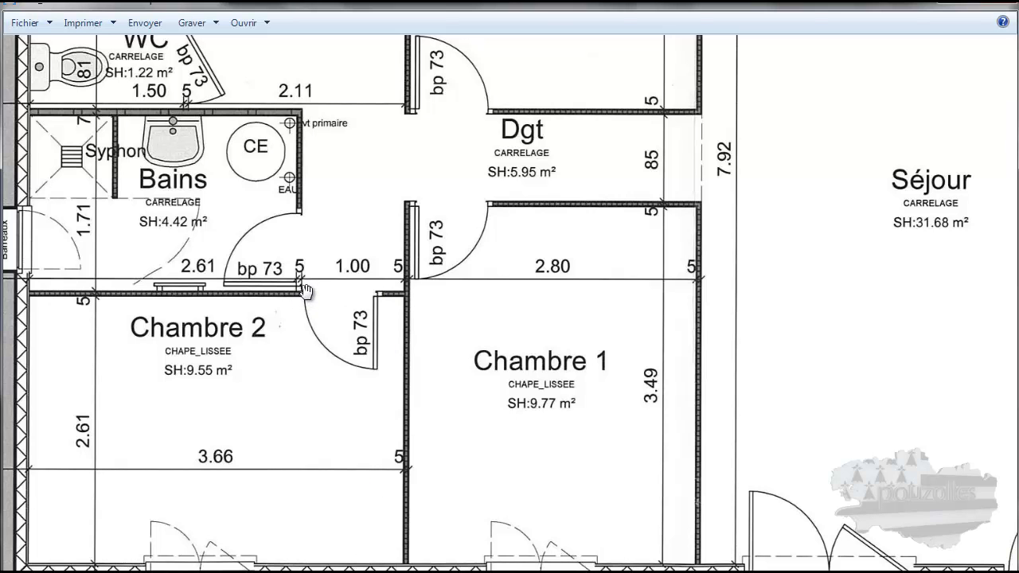
pyautogui.hotkey('alt', 'Tab')
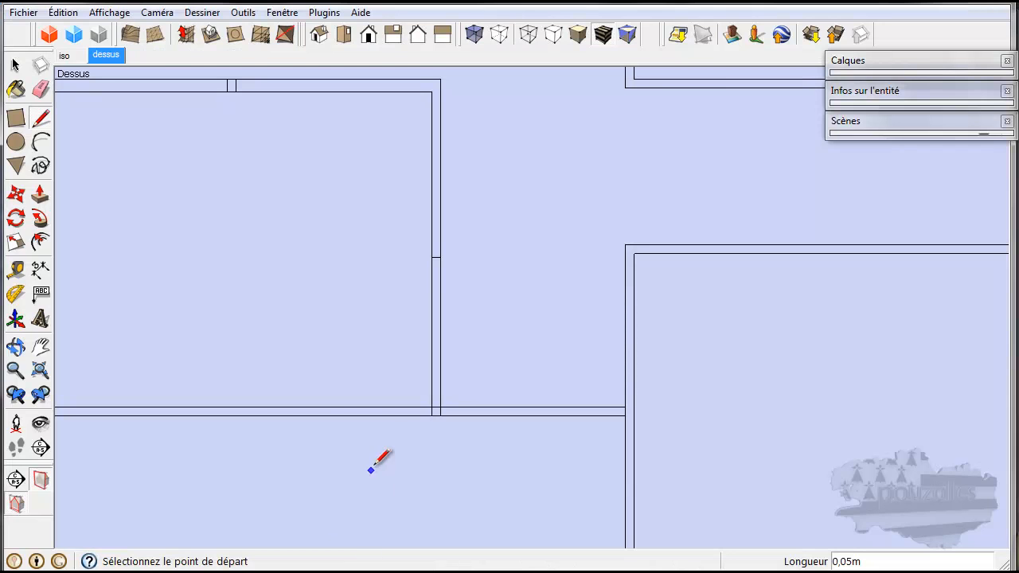
pyautogui.click(16, 269)
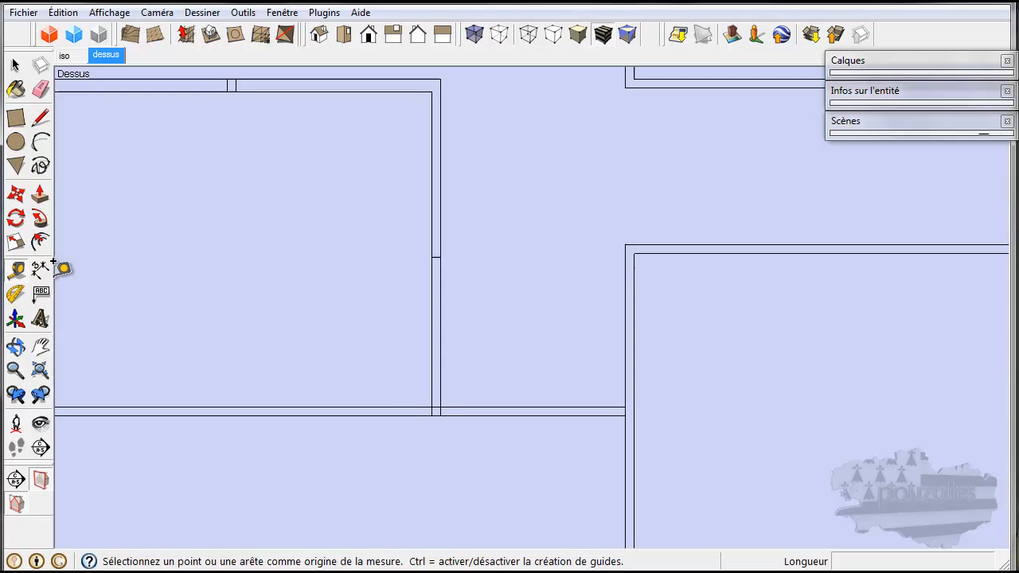
pyautogui.click(441, 388)
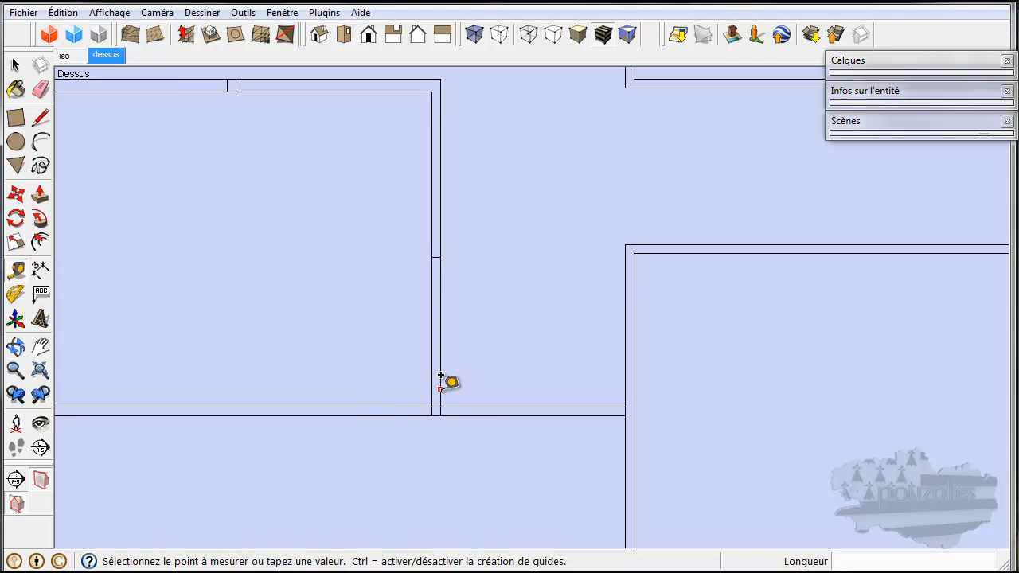
pyautogui.click(590, 370)
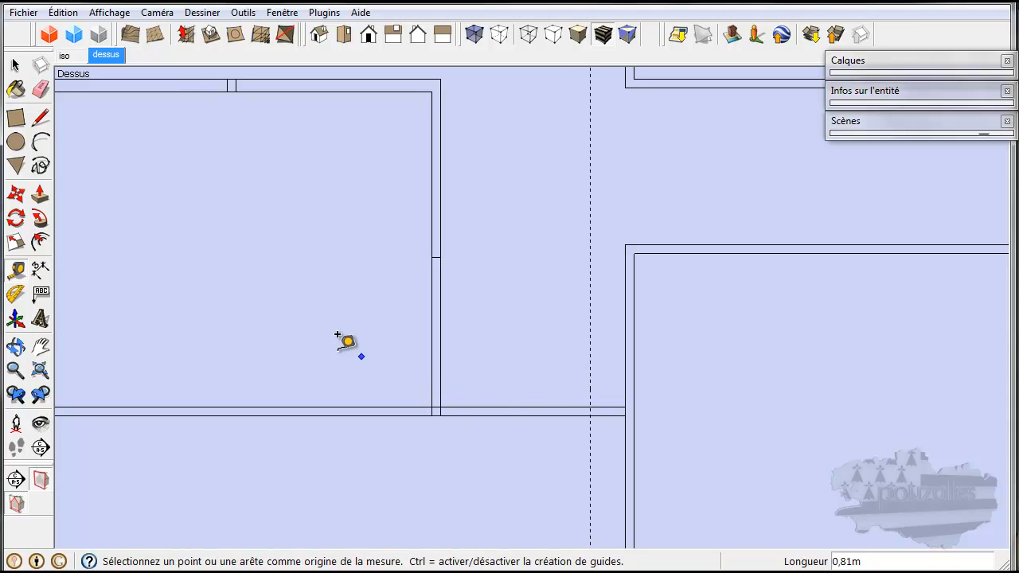
# Draw a 0.05 m line across Chambre 2's upper partition at the guide, and erase the guide
pyautogui.click(40, 118)
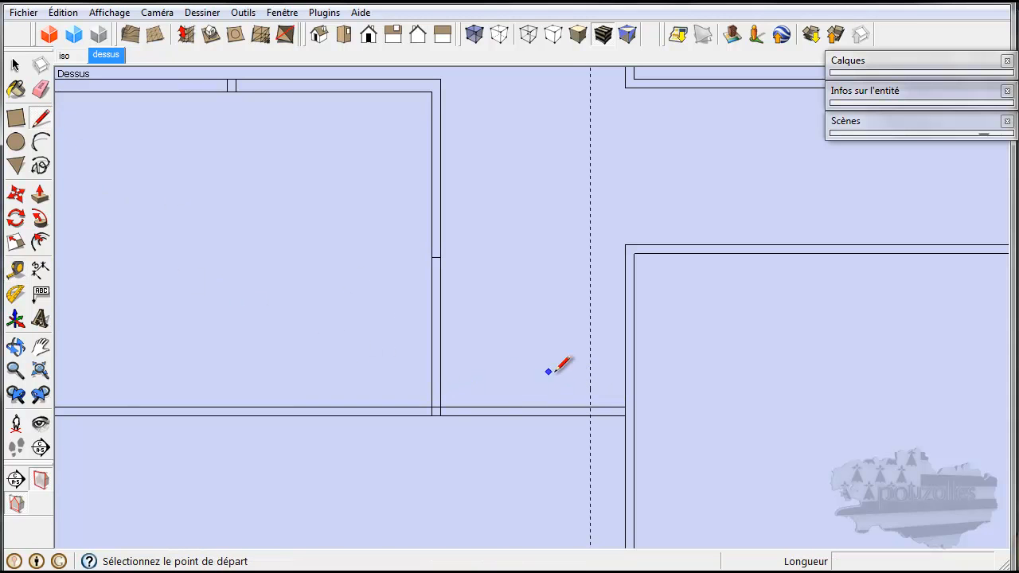
pyautogui.click(590, 408)
pyautogui.click(590, 415)
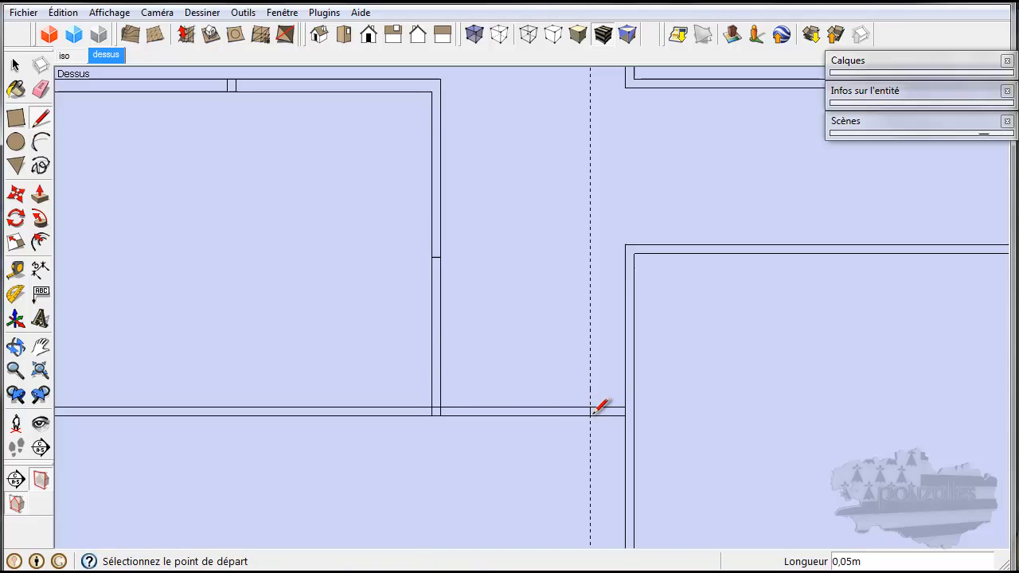
pyautogui.click(40, 89)
pyautogui.moveTo(603, 301); pyautogui.dragTo(578, 307)
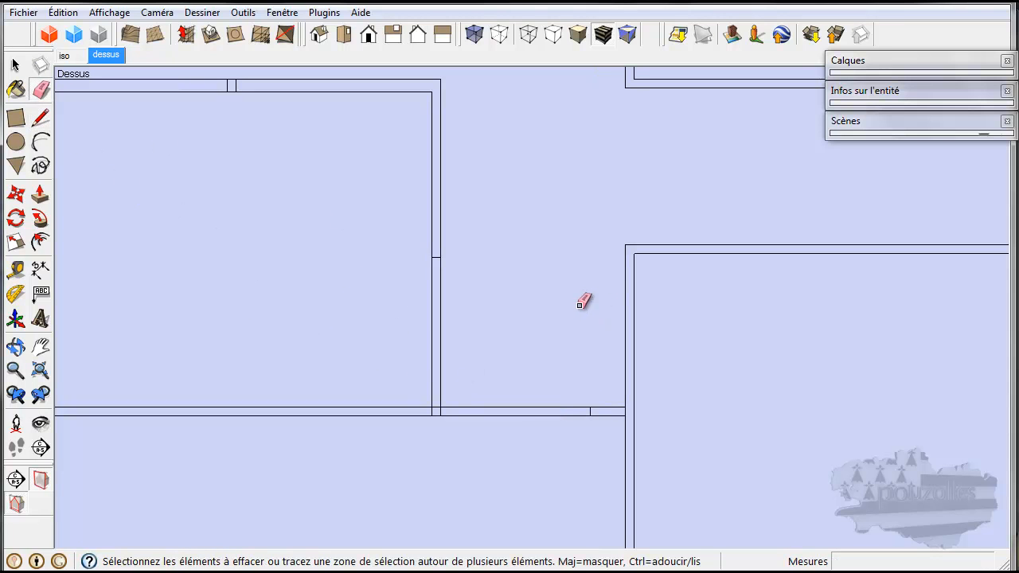
# Check the two Dgt hallway bedroom doors on the floor plan and place a vertical guide 0.81 m right of the upper bedroom's left inner edge
pyautogui.scroll(-1, 584, 301)
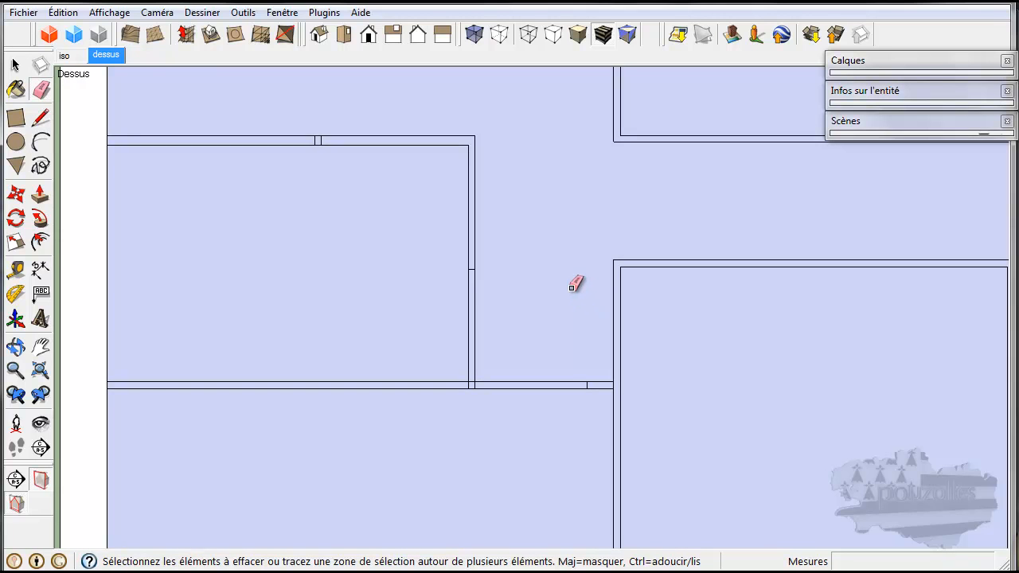
pyautogui.scroll(-1, 573, 284)
pyautogui.scroll(-1, 566, 257)
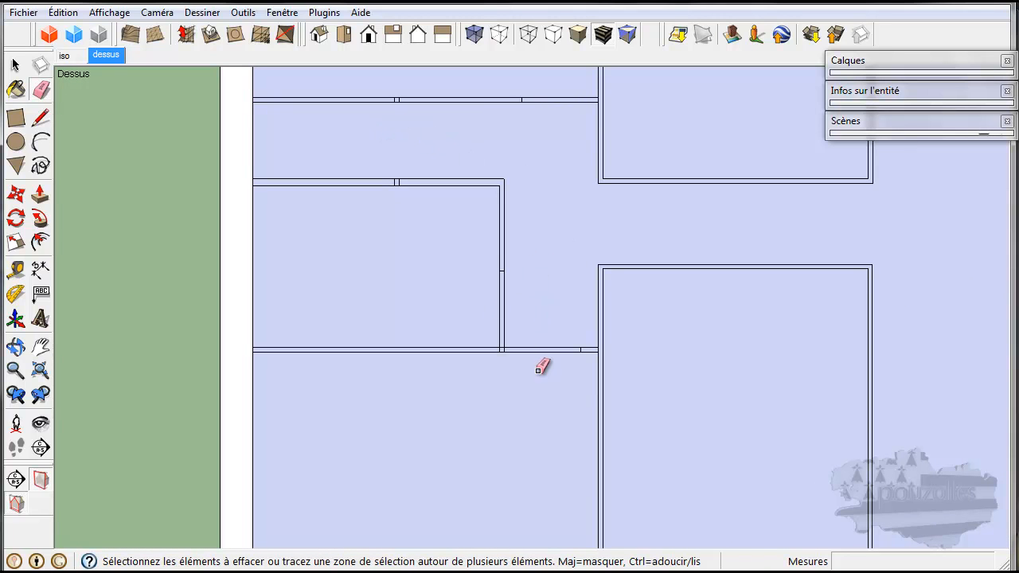
pyautogui.scroll(-2, 539, 357)
pyautogui.scroll(2, 649, 315)
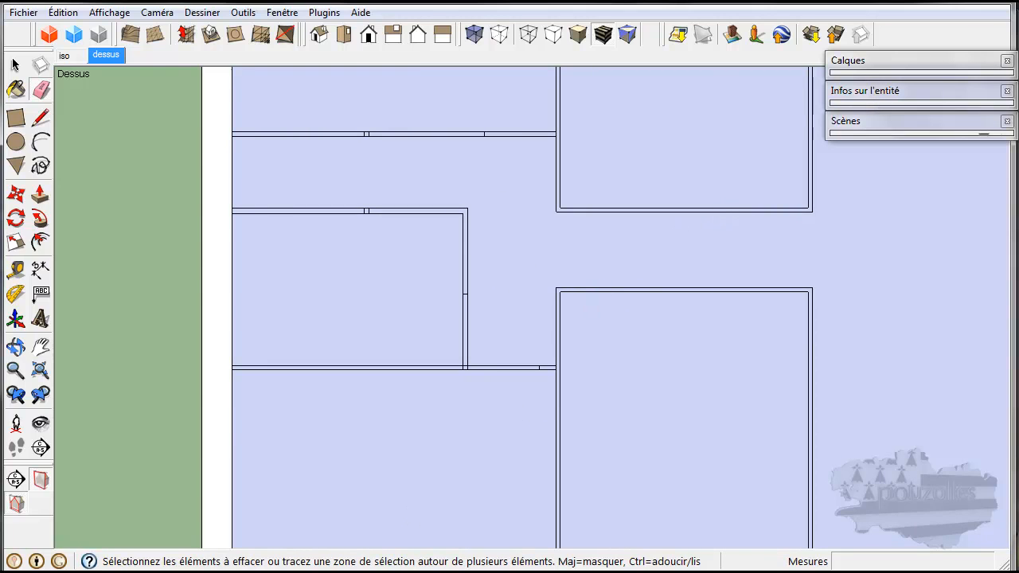
pyautogui.click(368, 571)
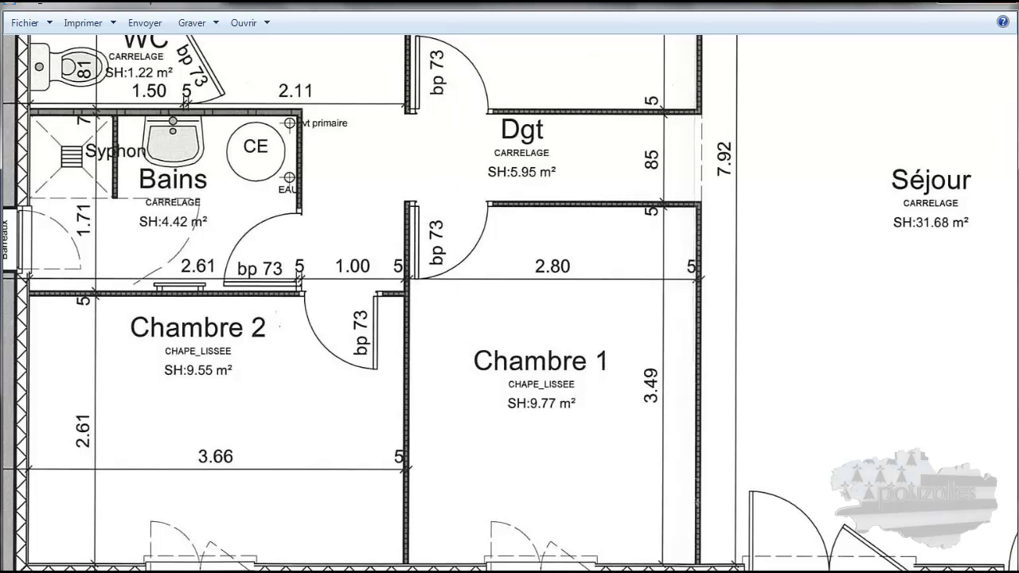
pyautogui.hotkey('alt', 'Tab')
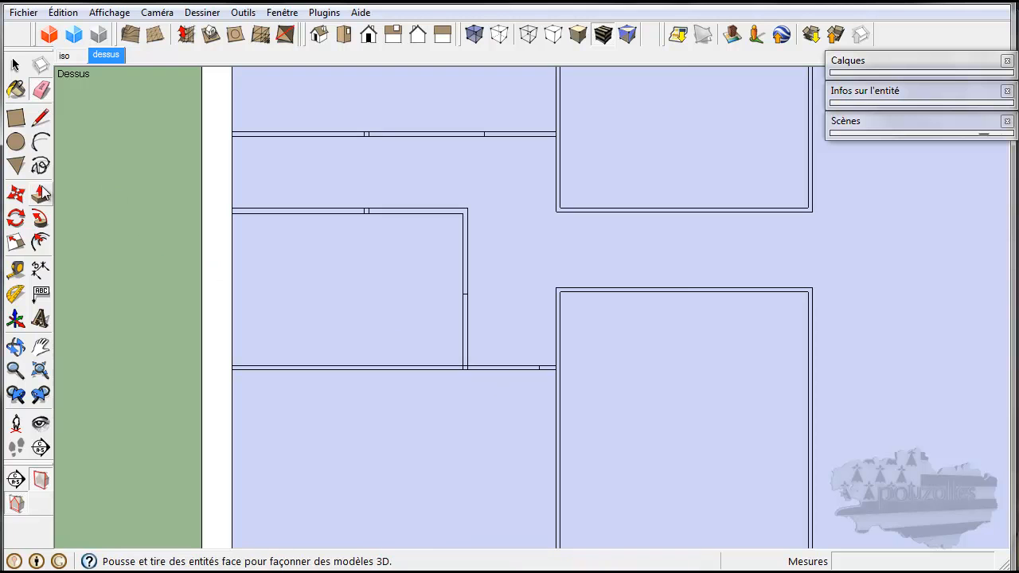
pyautogui.click(15, 270)
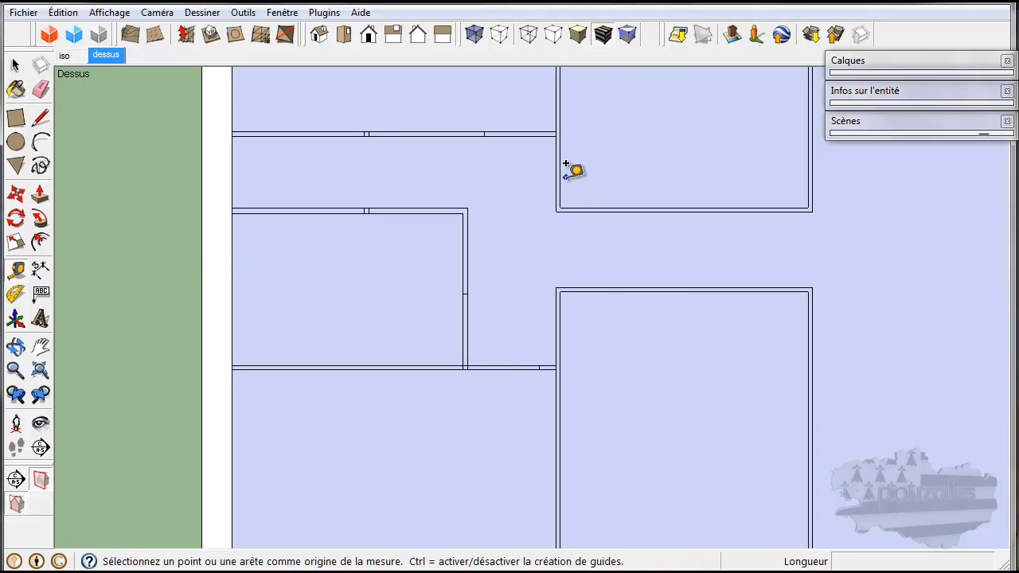
pyautogui.click(562, 176)
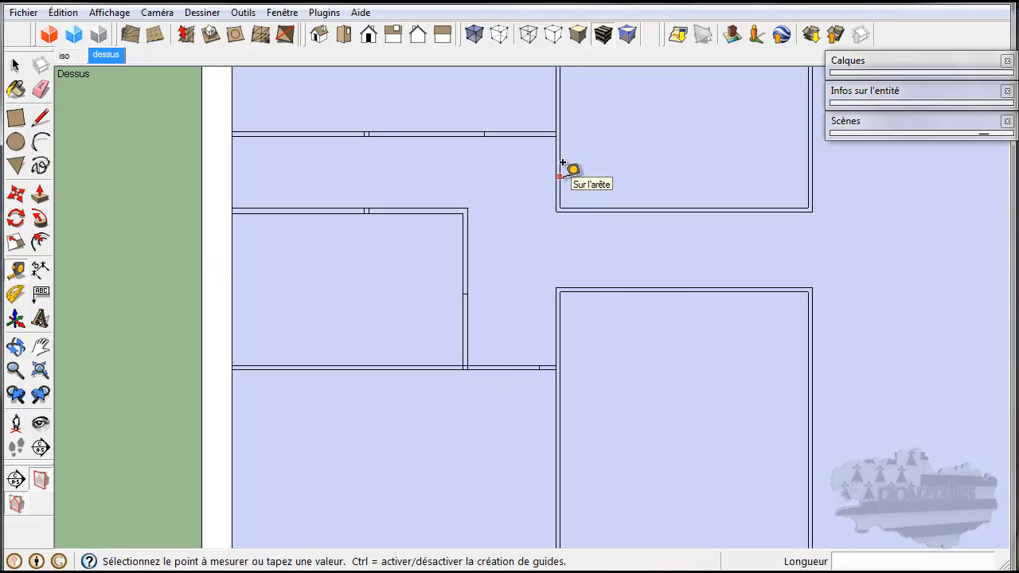
pyautogui.click(632, 163)
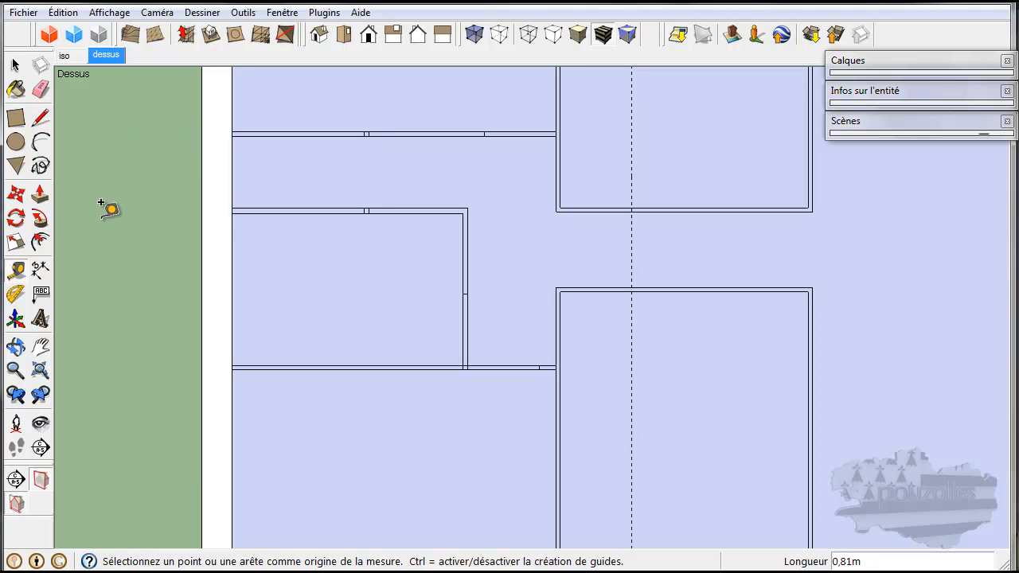
# Draw 0.05 m lines across both Dgt hallway partitions at the left inner corners of the two bedrooms
pyautogui.click(40, 117)
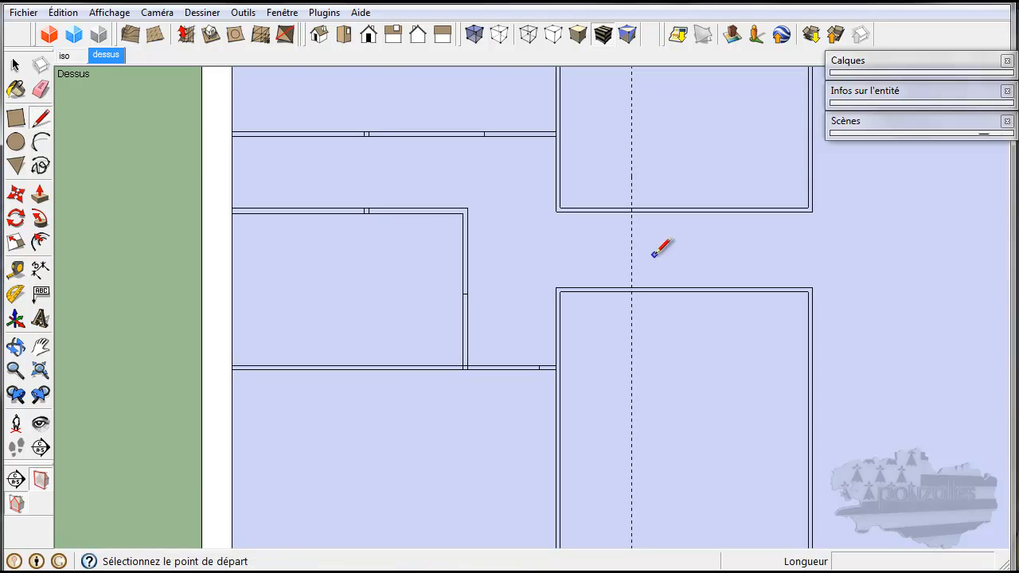
pyautogui.scroll(3, 553, 228)
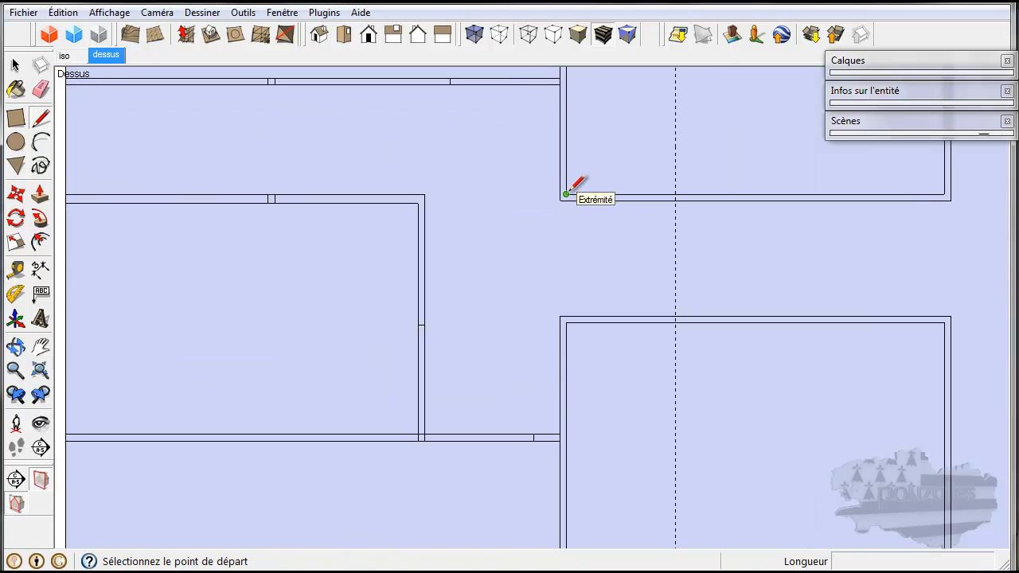
pyautogui.click(567, 193)
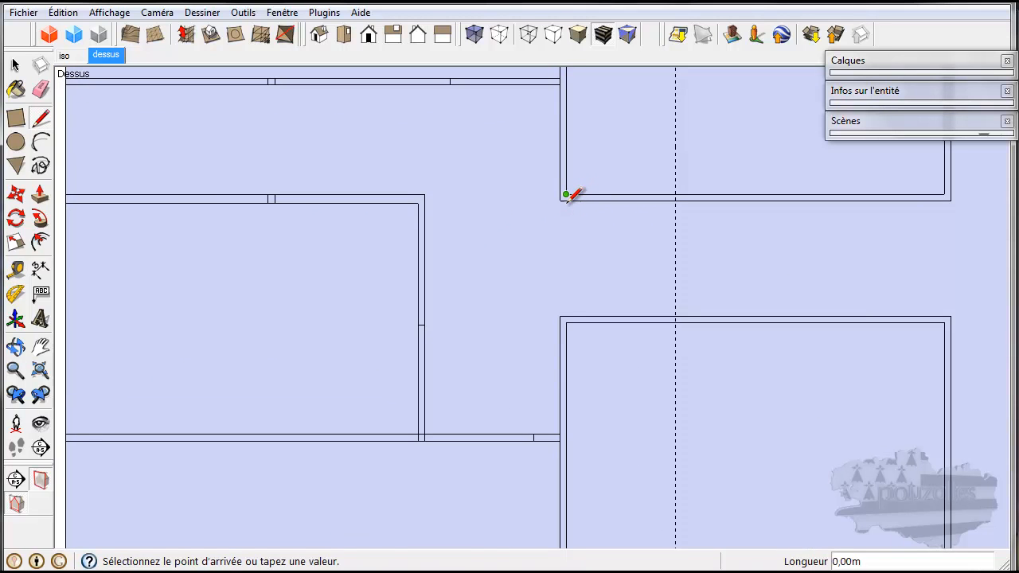
pyautogui.scroll(2, 567, 194)
pyautogui.click(566, 197)
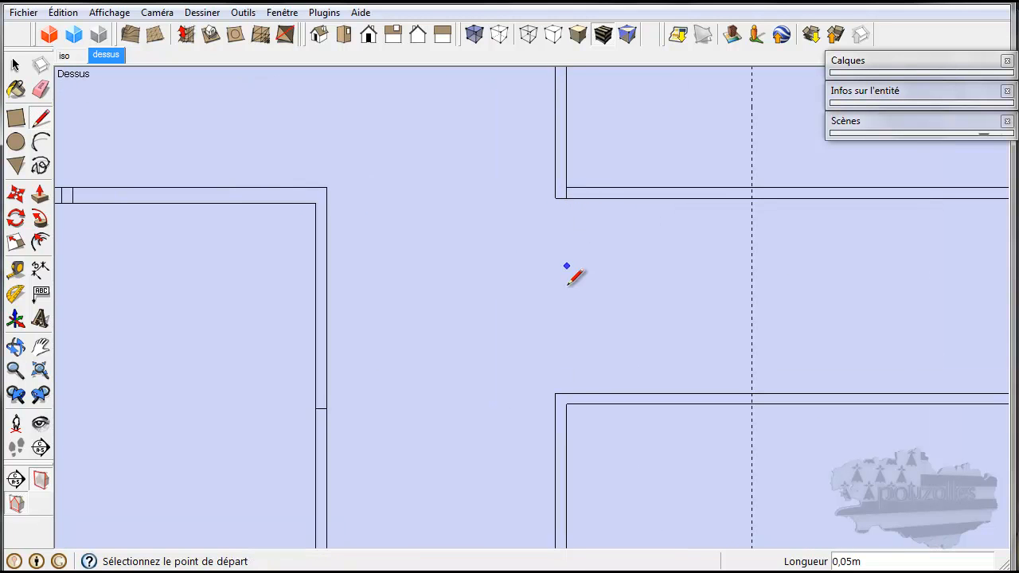
pyautogui.click(566, 403)
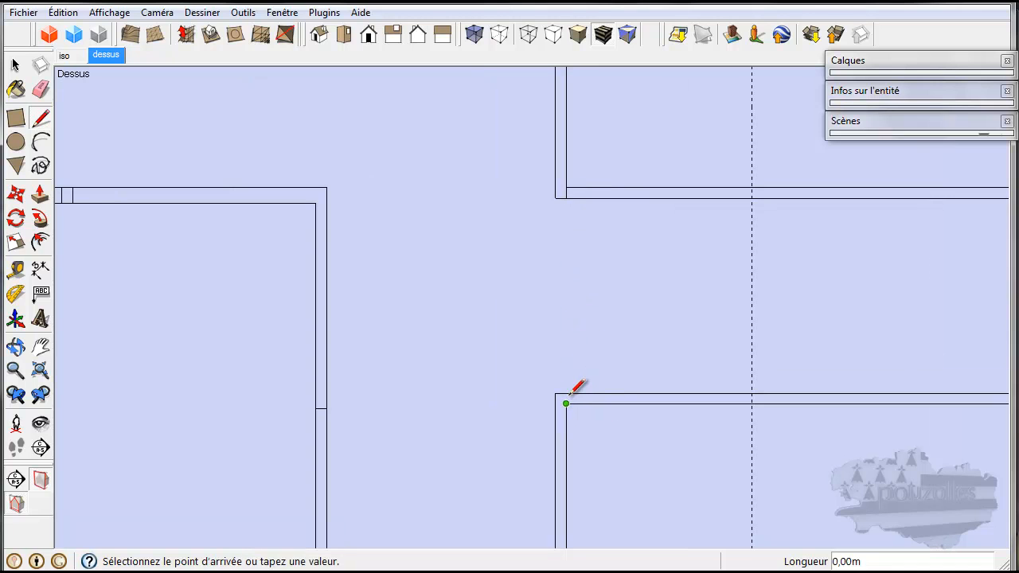
pyautogui.click(567, 394)
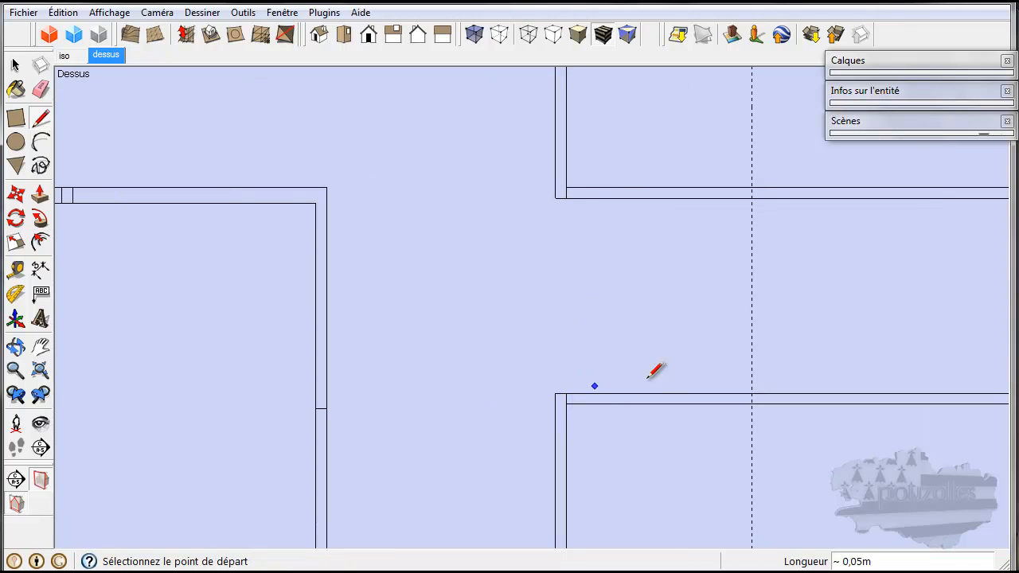
# Draw 0.05 m lines across both Dgt hallway partitions at the vertical guide, and erase the guide
pyautogui.click(752, 188)
pyautogui.click(752, 197)
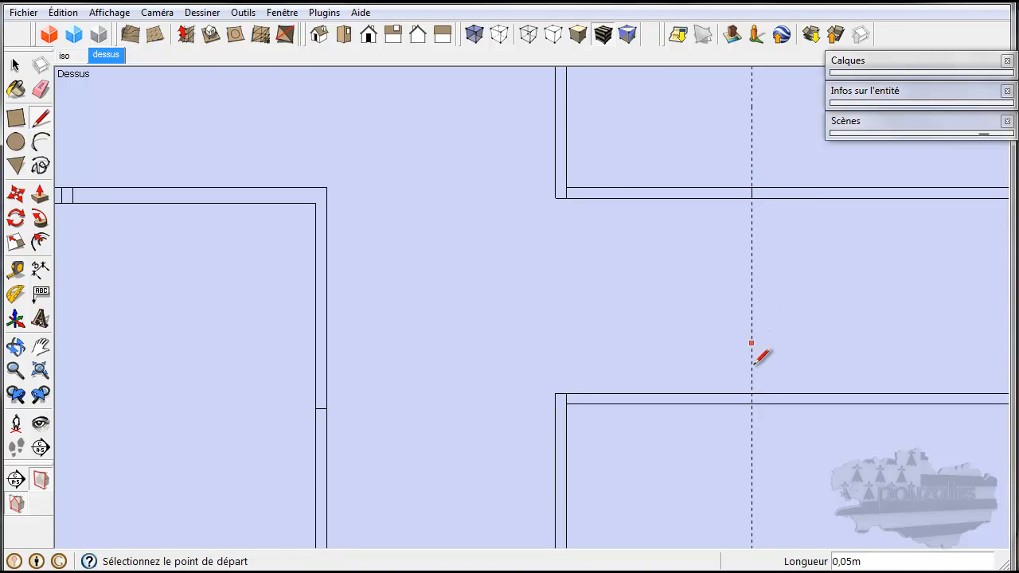
pyautogui.click(752, 393)
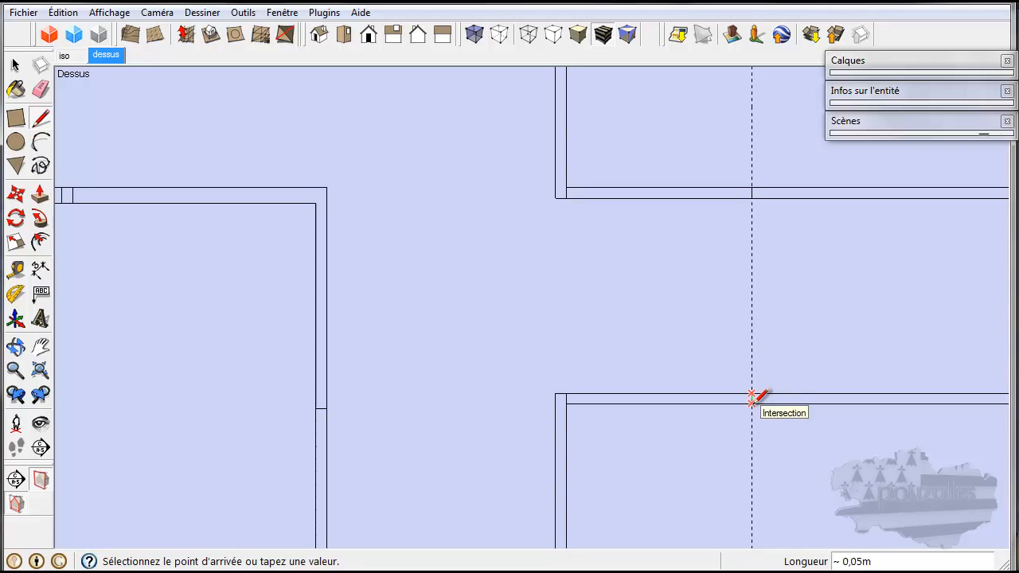
pyautogui.click(751, 402)
pyautogui.click(43, 87)
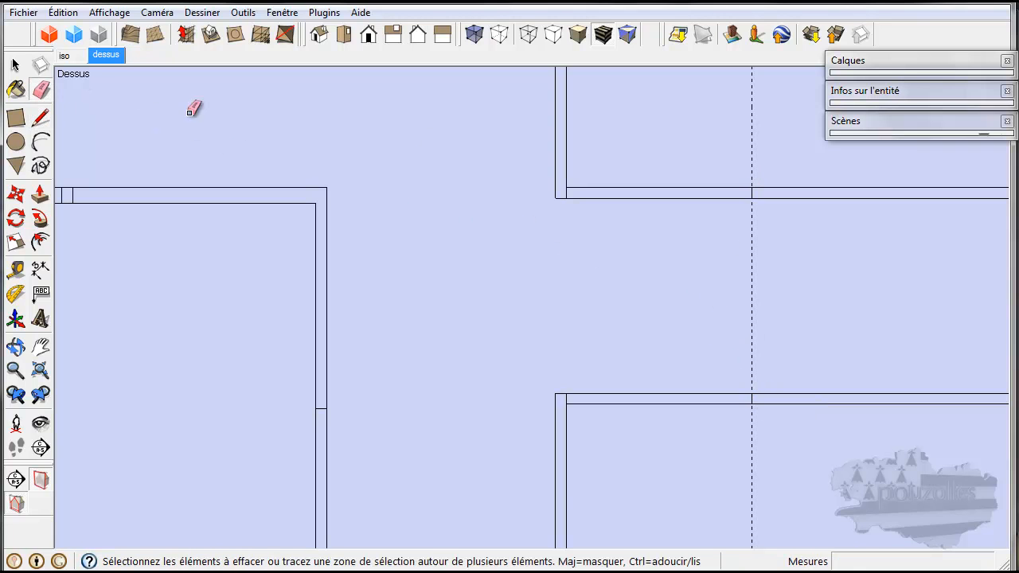
pyautogui.moveTo(747, 164); pyautogui.dragTo(759, 161)
# Examine the bp 73 door between Garage and Cuisine on the floor plan
pyautogui.scroll(-2, 702, 261)
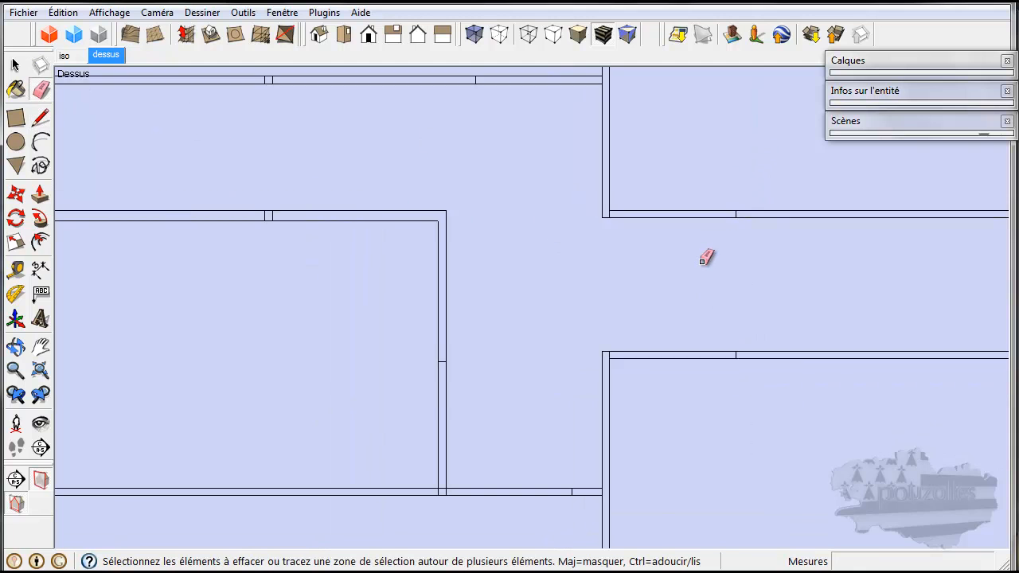
pyautogui.scroll(-5, 704, 260)
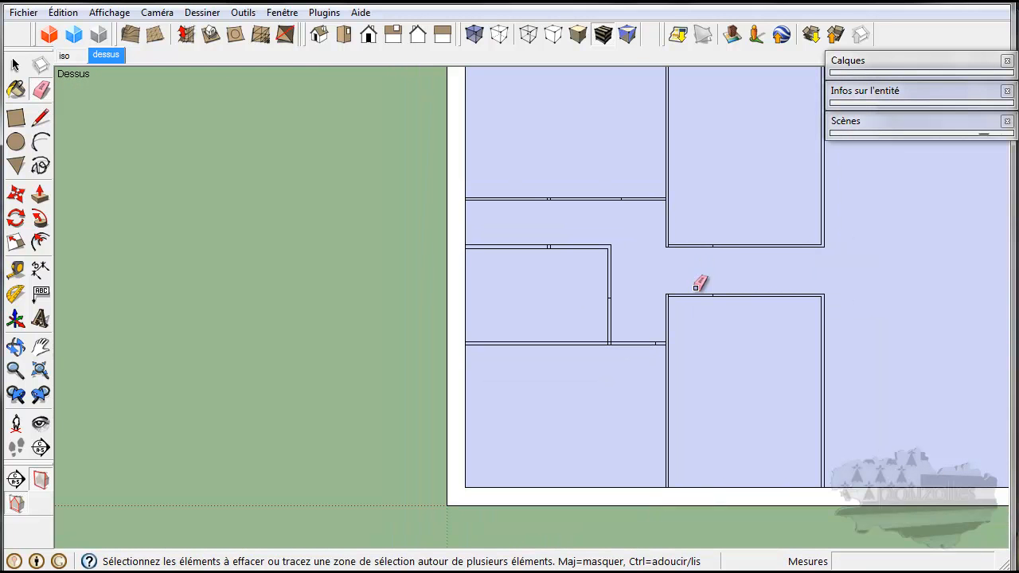
pyautogui.keyDown('shift'); pyautogui.moveTo(840, 288); pyautogui.dragTo(450, 322, button='middle'); pyautogui.keyUp('shift')
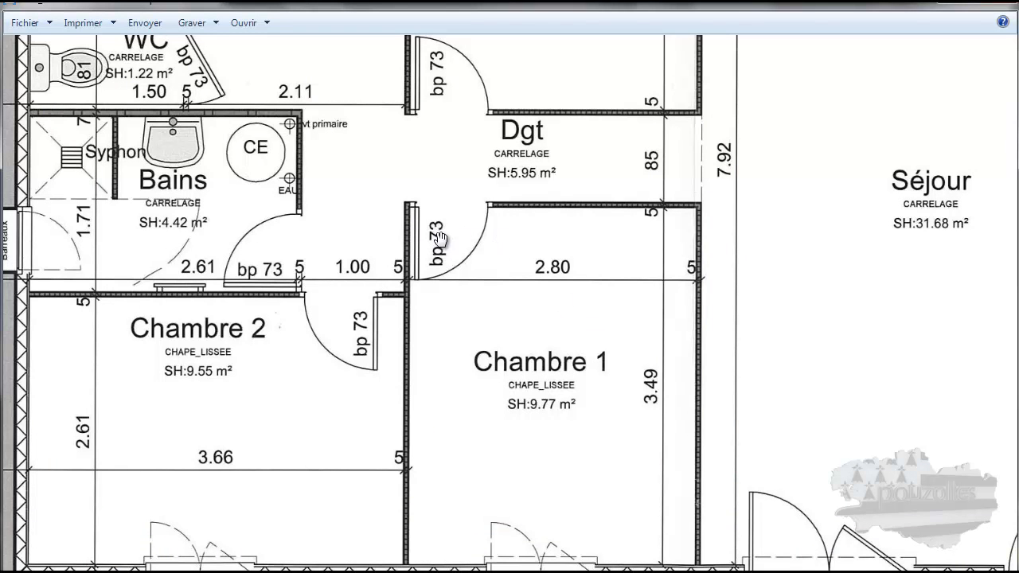
pyautogui.moveTo(896, 315); pyautogui.dragTo(384, 408)
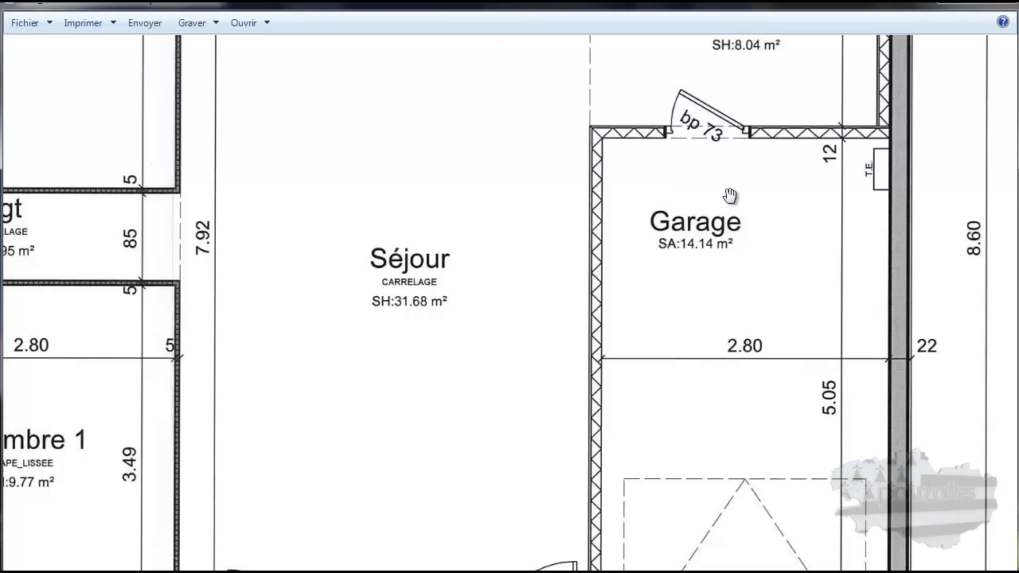
pyautogui.moveTo(734, 193)
pyautogui.mouseDown()
pyautogui.moveTo(595, 361)
pyautogui.moveTo(608, 316)
pyautogui.mouseUp()
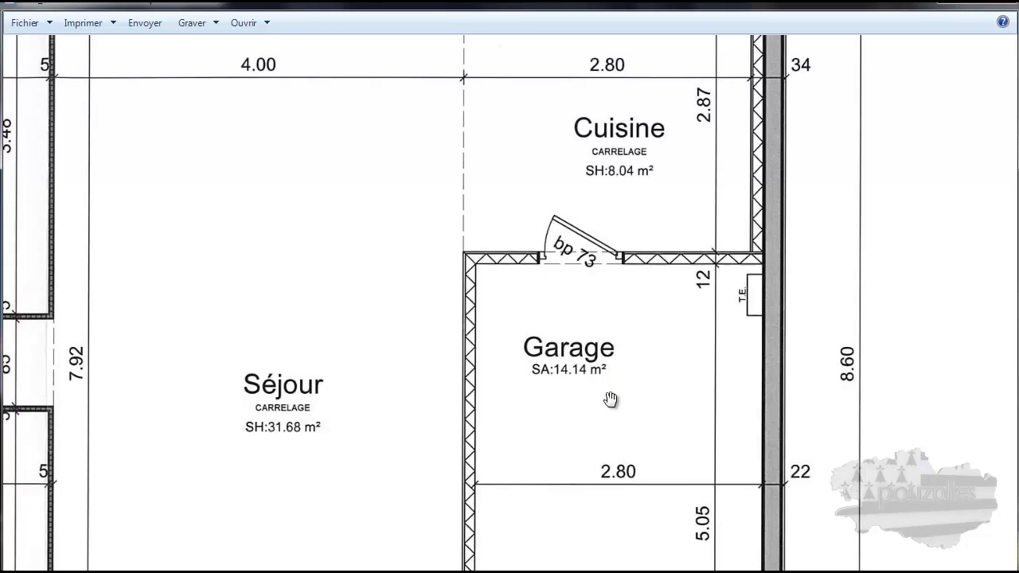
pyautogui.moveTo(609, 400); pyautogui.dragTo(581, 232)
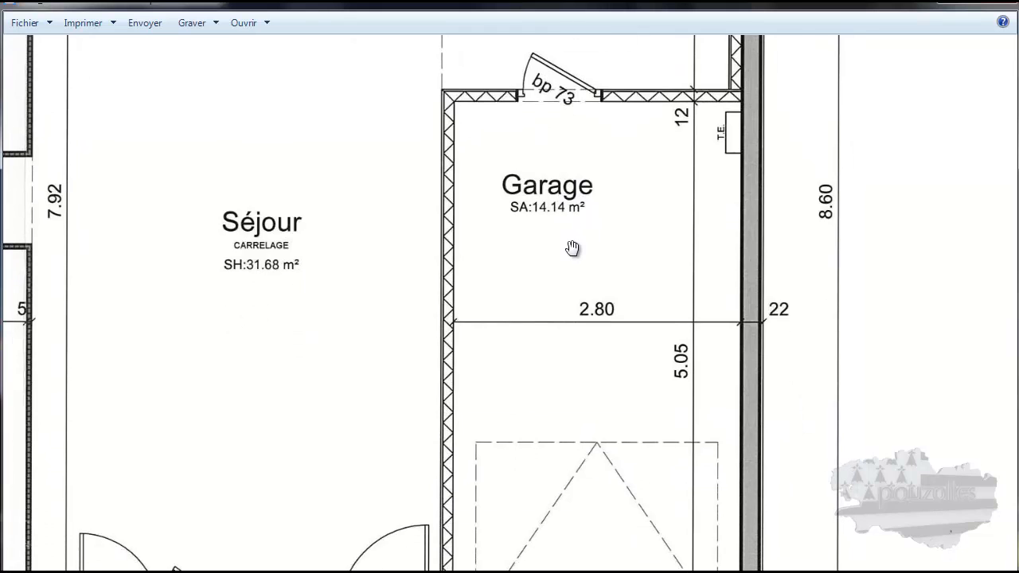
pyautogui.scroll(-3, 574, 267)
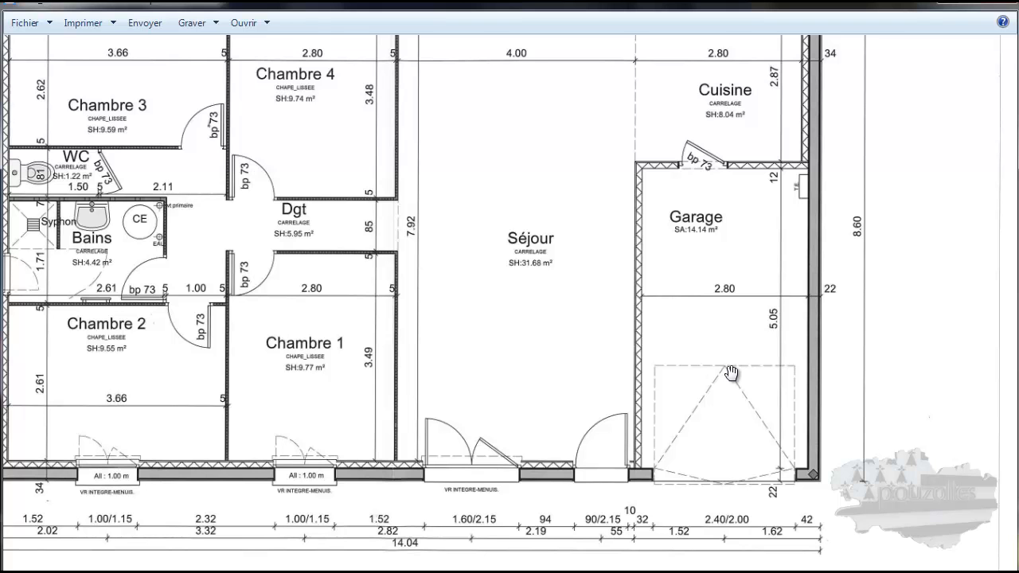
pyautogui.scroll(5, 740, 154)
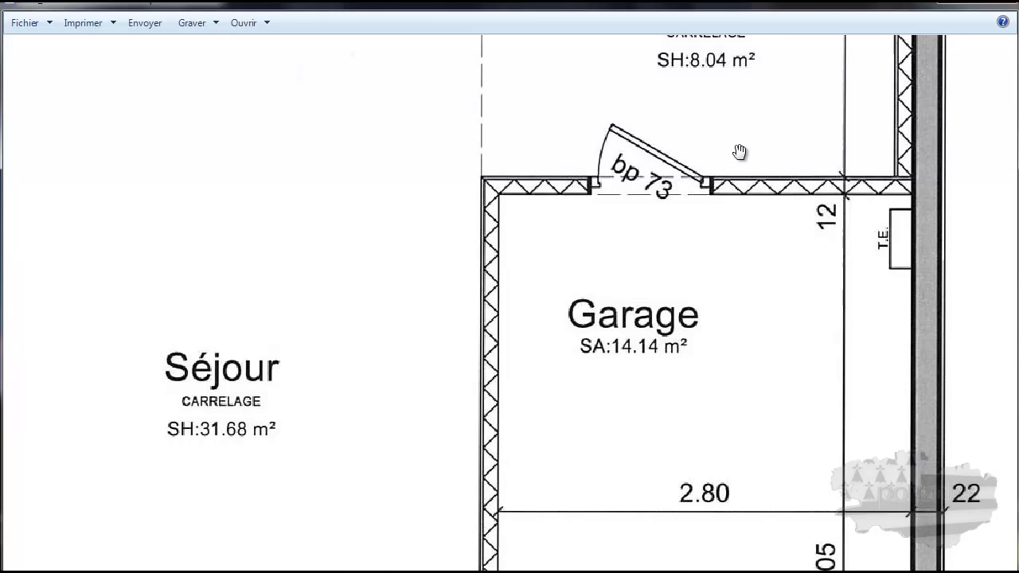
pyautogui.moveTo(740, 153); pyautogui.dragTo(692, 227)
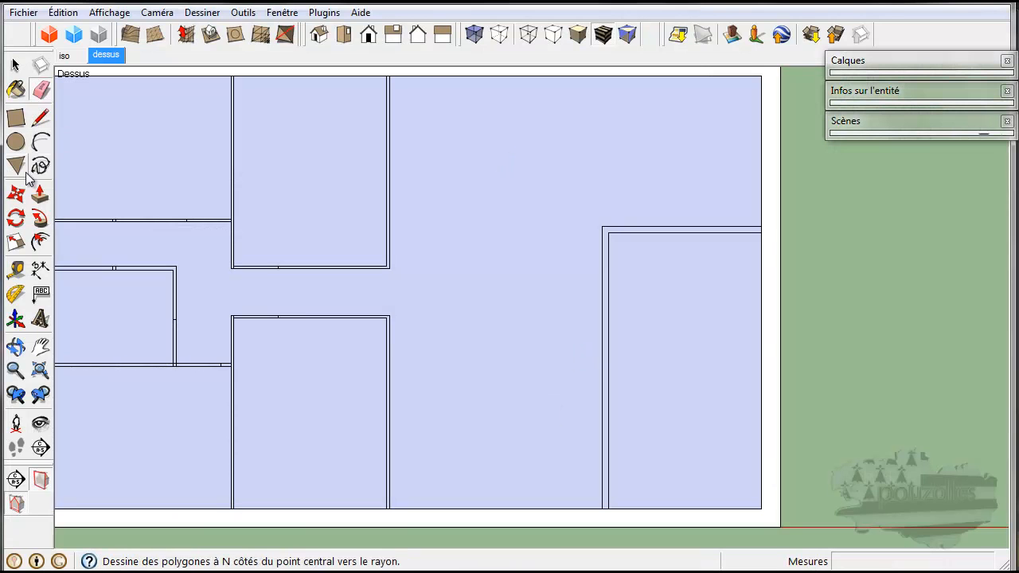
# Draw a 0.12 m line across the garage's upper partition, a short distance right of its left corner, for the door's left side
pyautogui.click(16, 269)
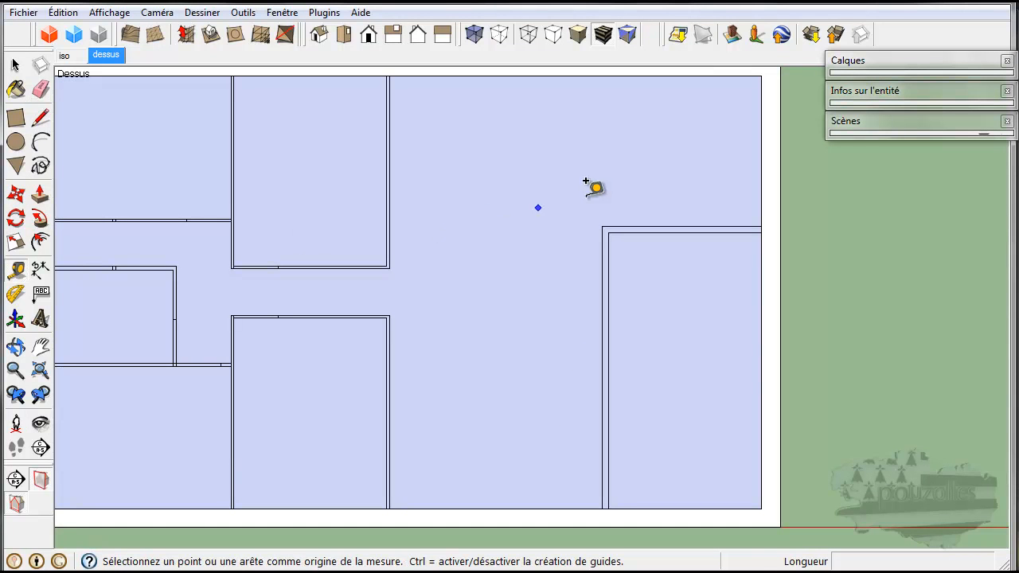
pyautogui.click(40, 118)
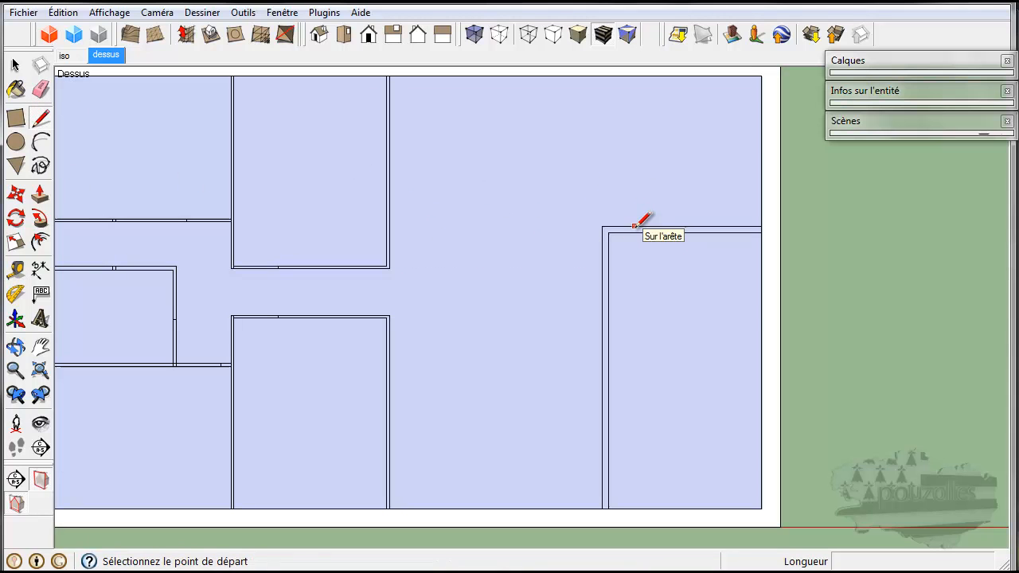
pyautogui.click(634, 227)
pyautogui.click(634, 232)
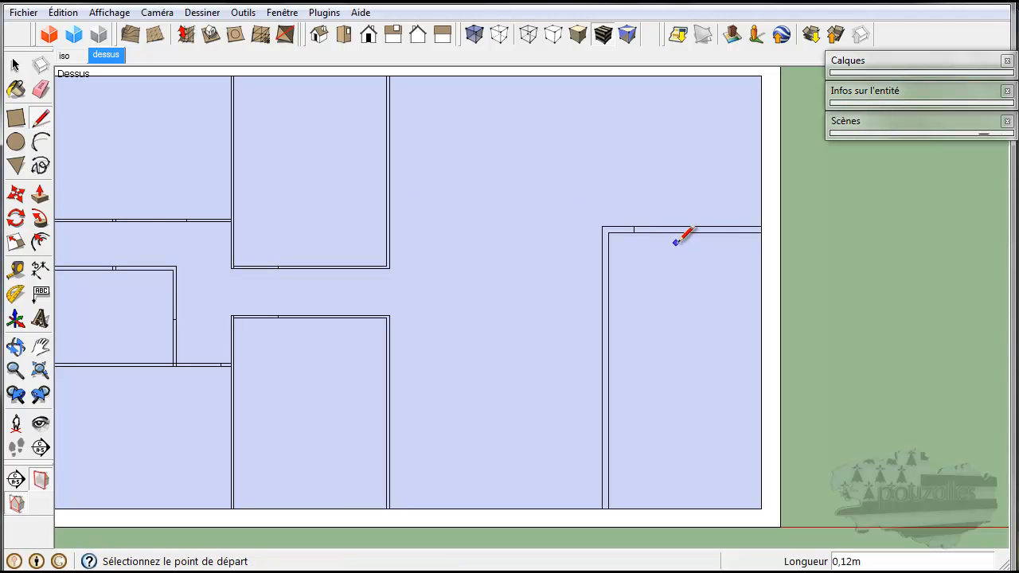
# Place a vertical guide 0.81 m right of the new line across the garage's upper partition
pyautogui.click(16, 271)
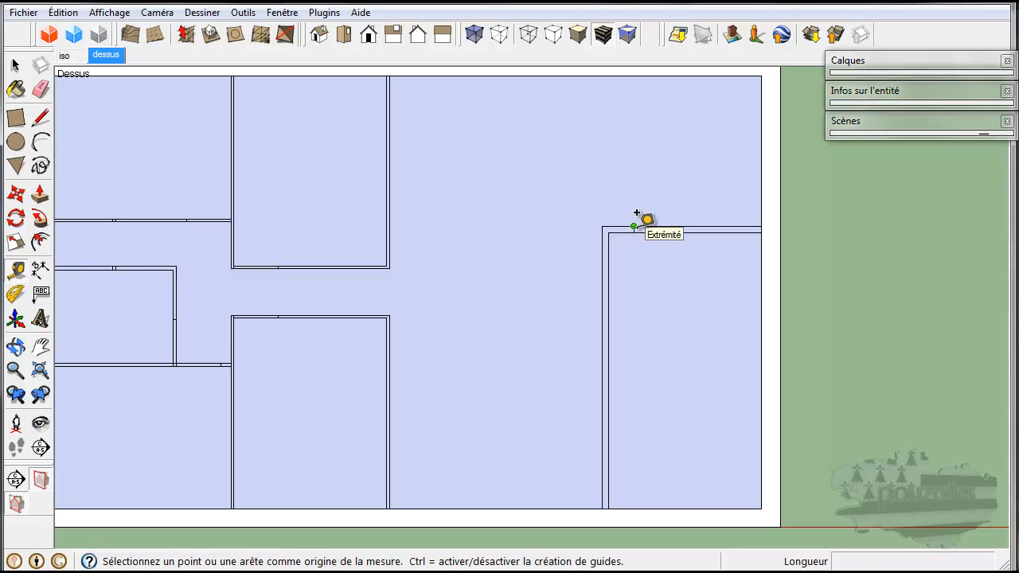
pyautogui.scroll(3, 637, 215)
pyautogui.scroll(2, 633, 219)
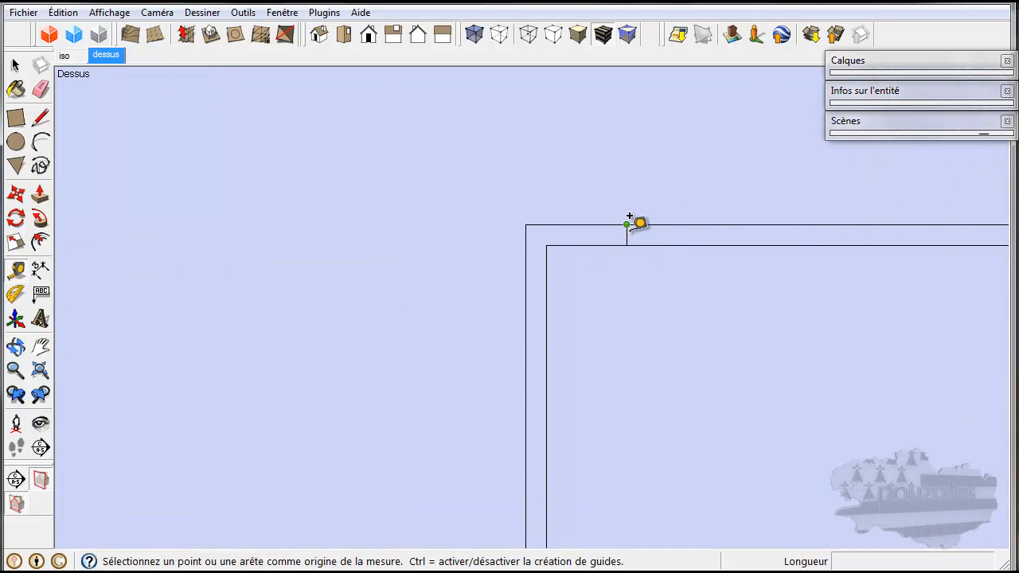
pyautogui.click(630, 222)
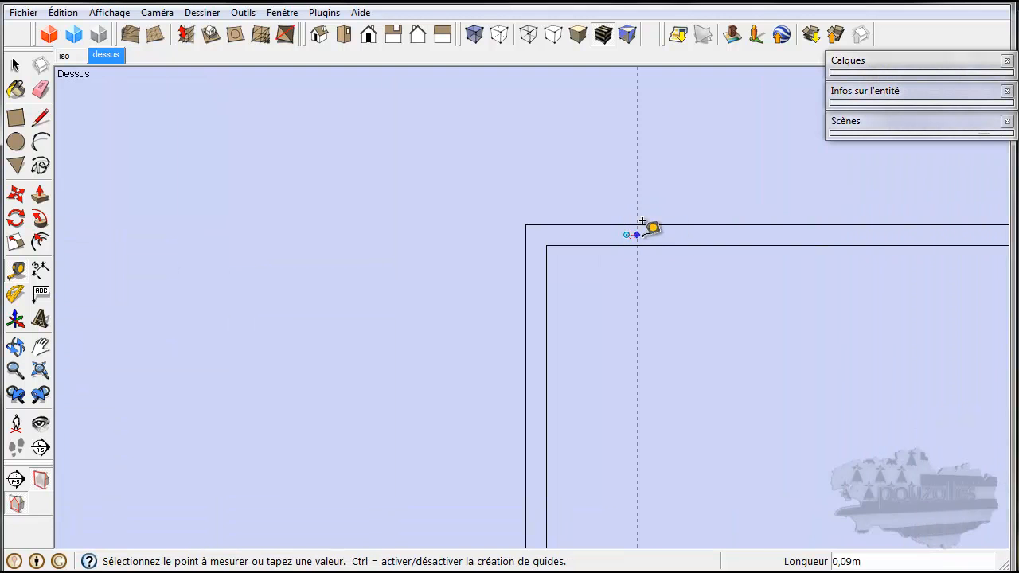
pyautogui.click(768, 224)
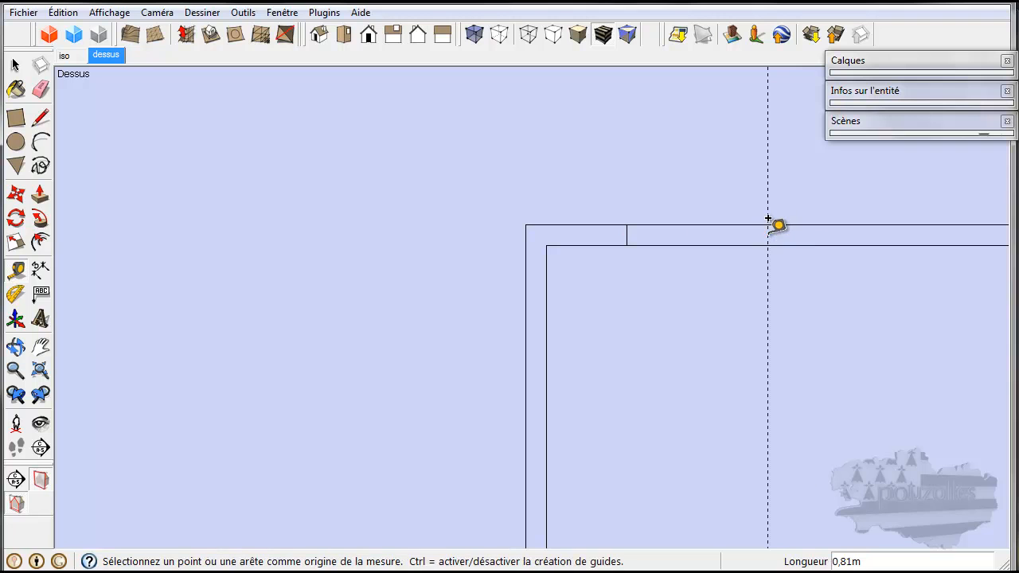
# Draw a 0.12 m line across the garage's upper partition at the guide, and erase the guide
pyautogui.click(40, 118)
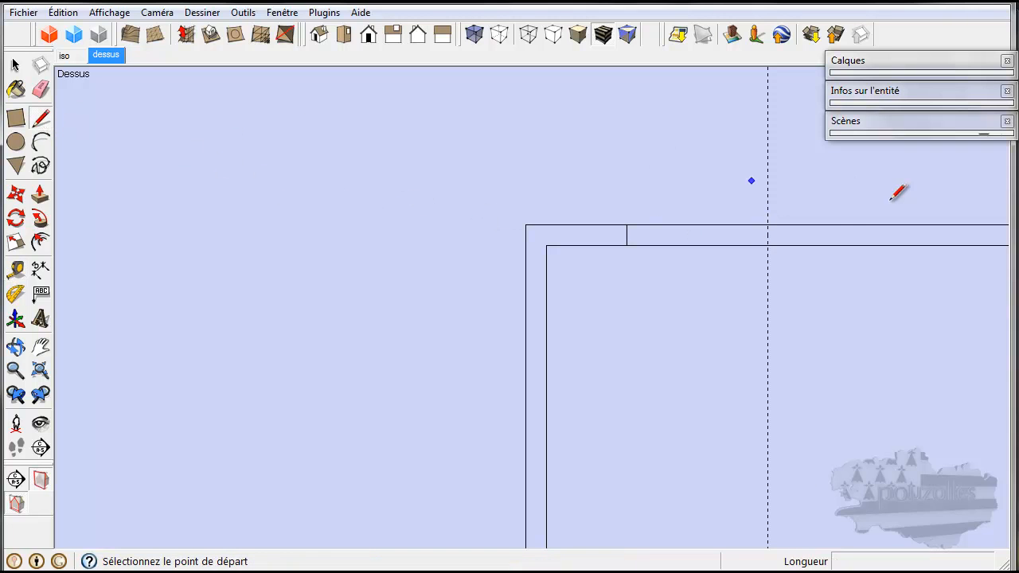
pyautogui.click(768, 225)
pyautogui.click(768, 246)
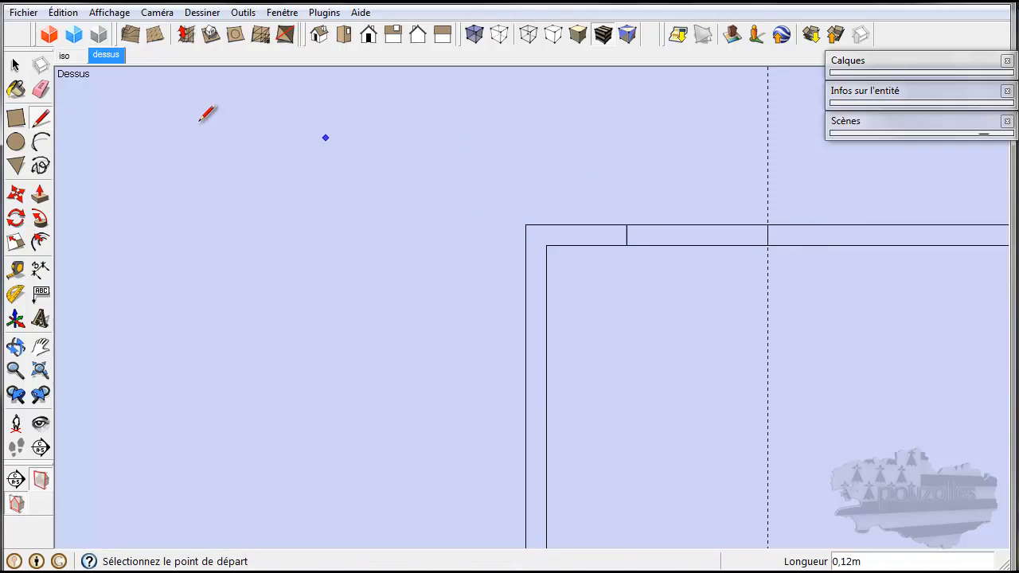
pyautogui.click(41, 89)
pyautogui.scroll(-3, 728, 167)
pyautogui.scroll(-3, 735, 181)
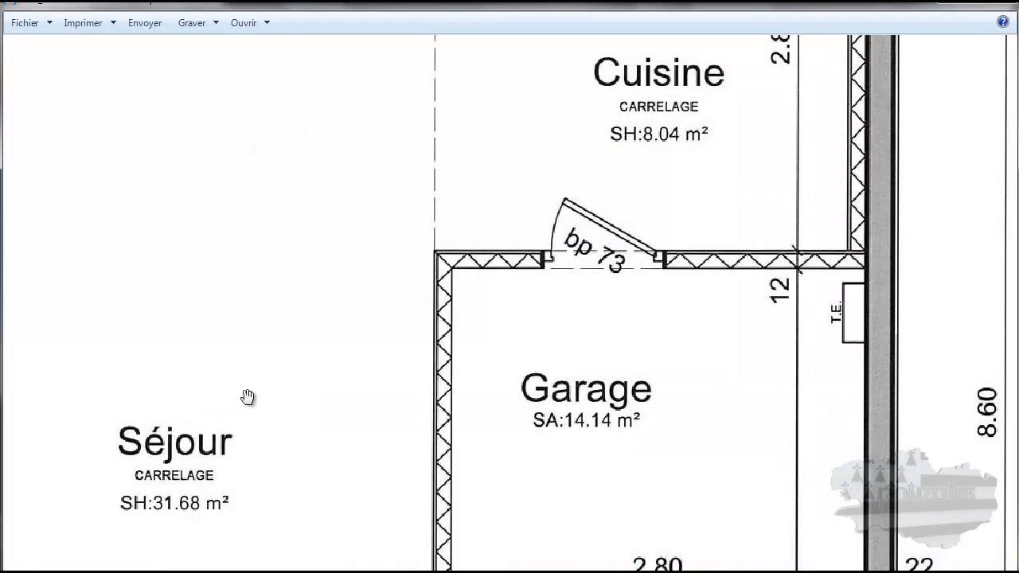
# Review the WC, Bains and Dgt partitions and door openings on the floor plan
pyautogui.scroll(2, 526, 366)
pyautogui.scroll(-3, 184, 343)
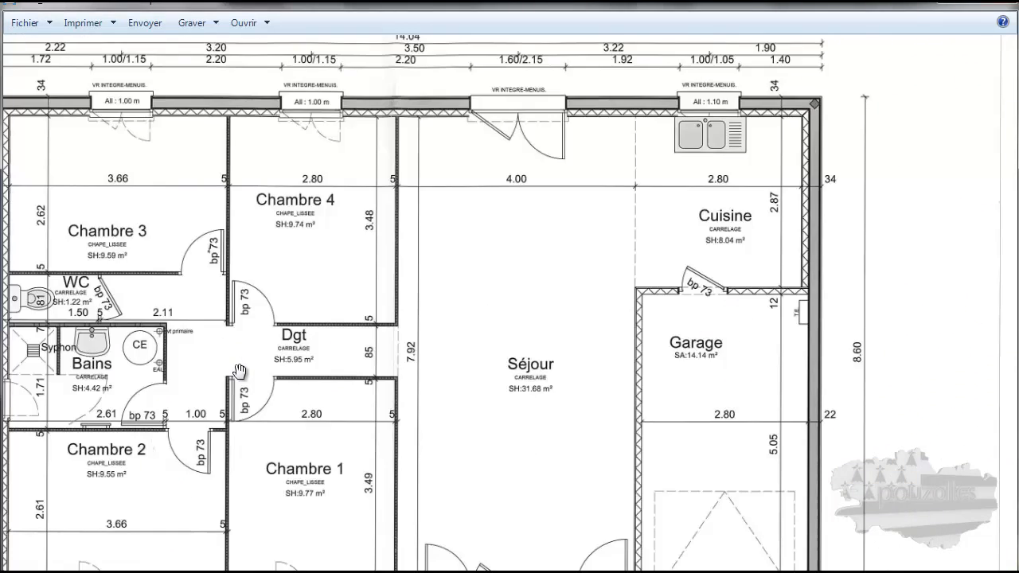
pyautogui.scroll(3, 289, 346)
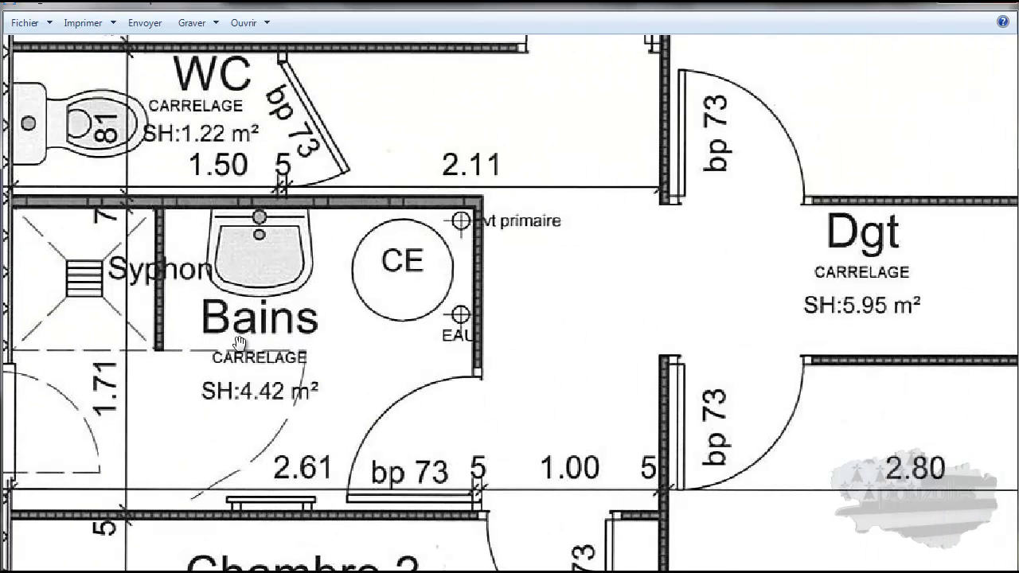
pyautogui.moveTo(181, 386); pyautogui.dragTo(271, 400)
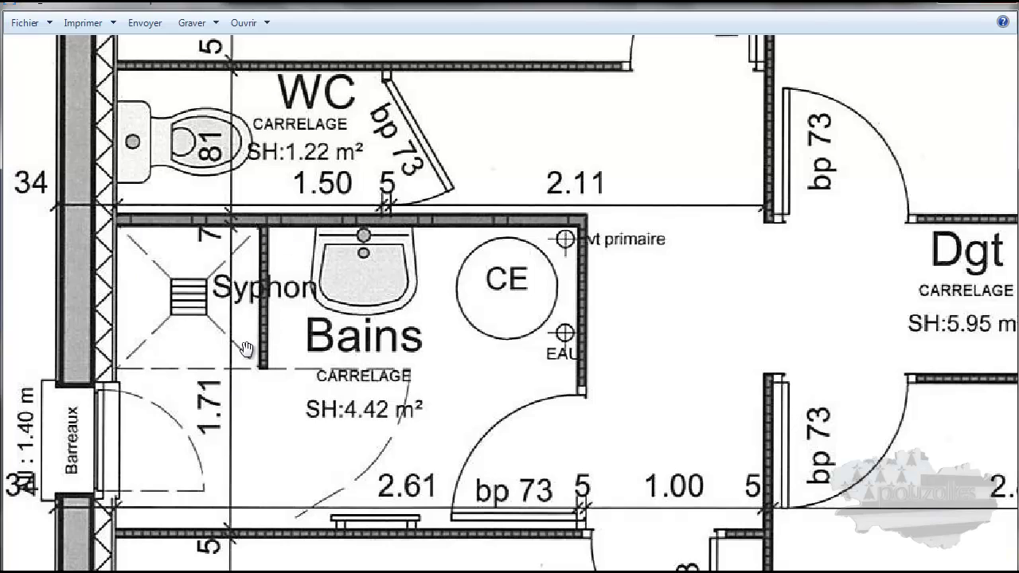
pyautogui.scroll(-5, 390, 364)
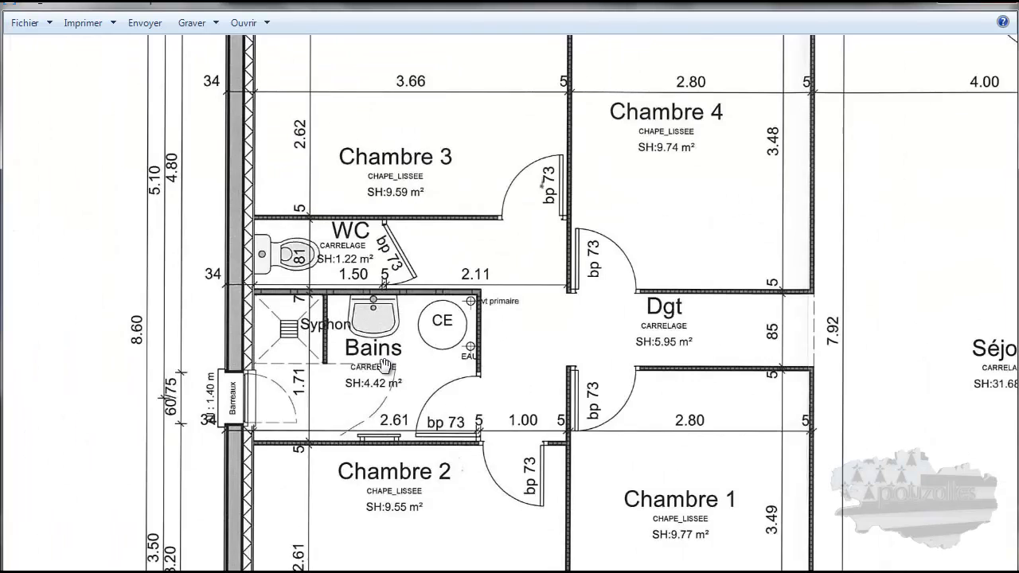
pyautogui.scroll(3, 278, 361)
pyautogui.scroll(4, 199, 355)
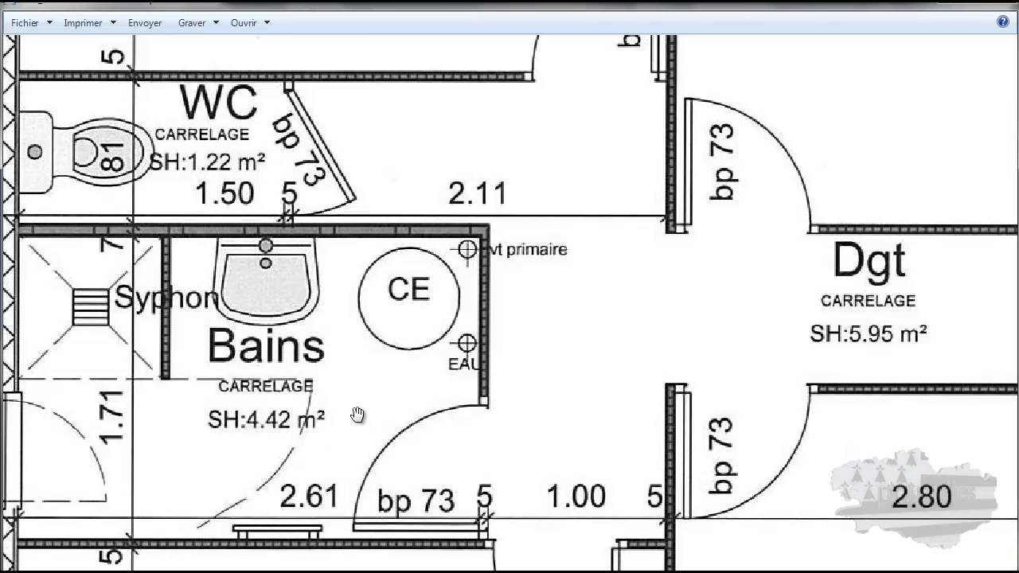
pyautogui.scroll(-3, 357, 414)
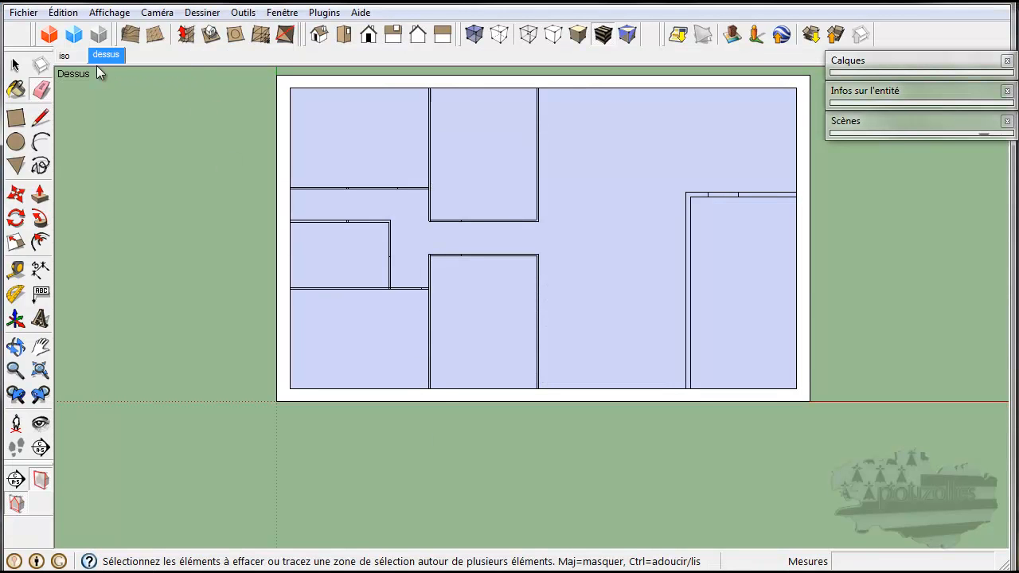
# Switch to the iso scene and select the whole partition layout with all its faces and edges
pyautogui.click(65, 56)
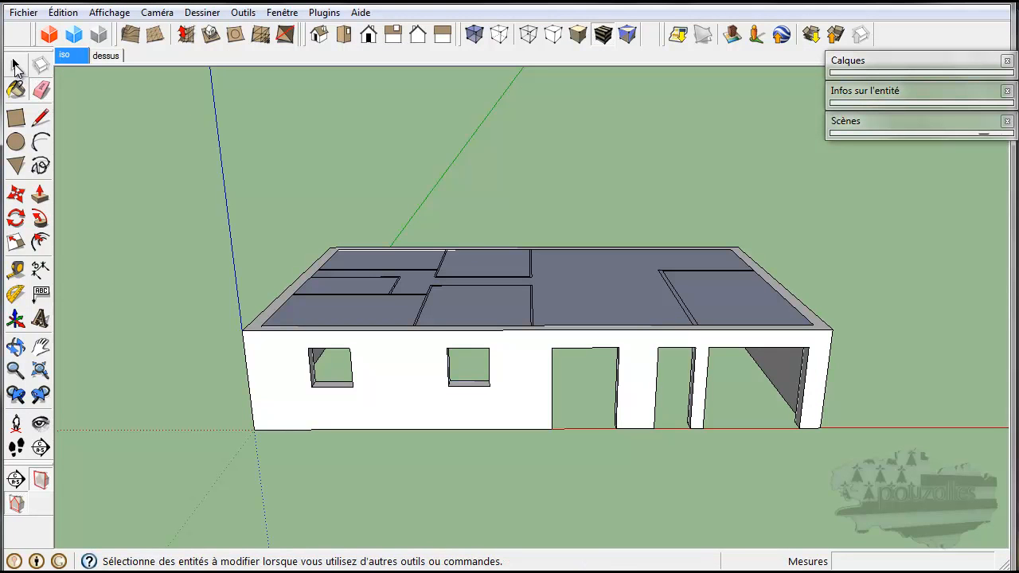
pyautogui.click(16, 66)
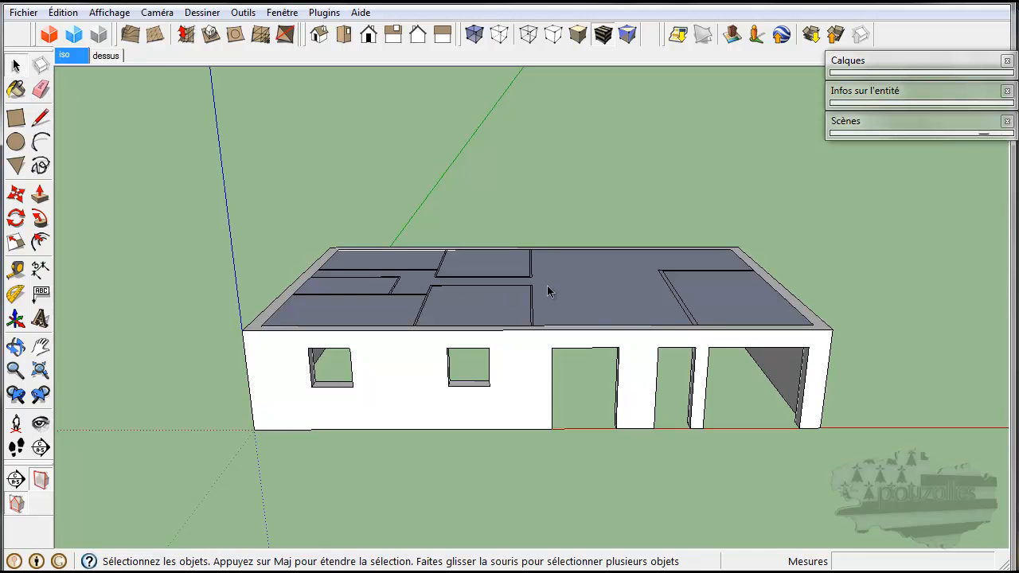
pyautogui.scroll(4, 552, 287)
pyautogui.scroll(-2, 546, 290)
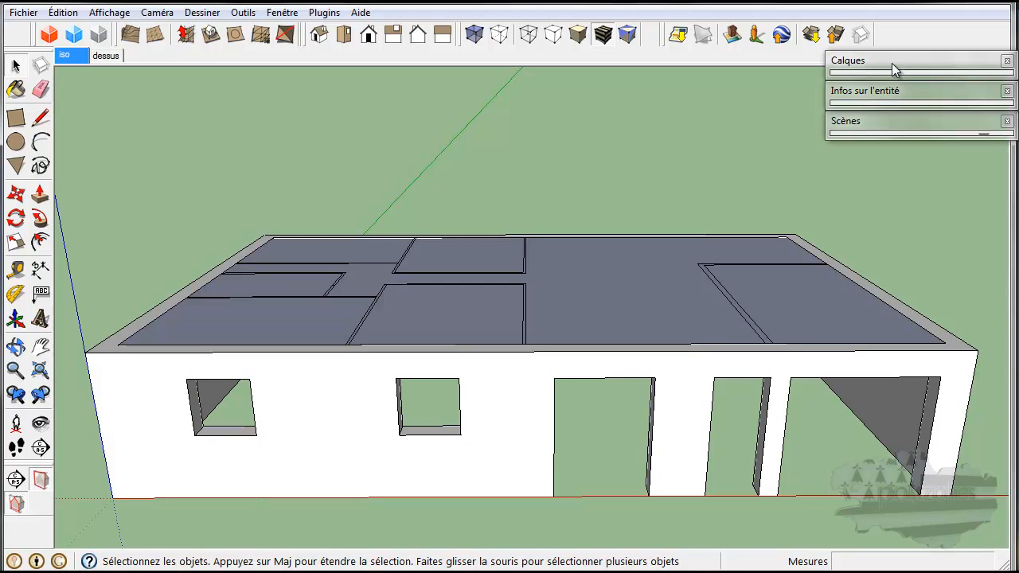
pyautogui.tripleClick(618, 280)
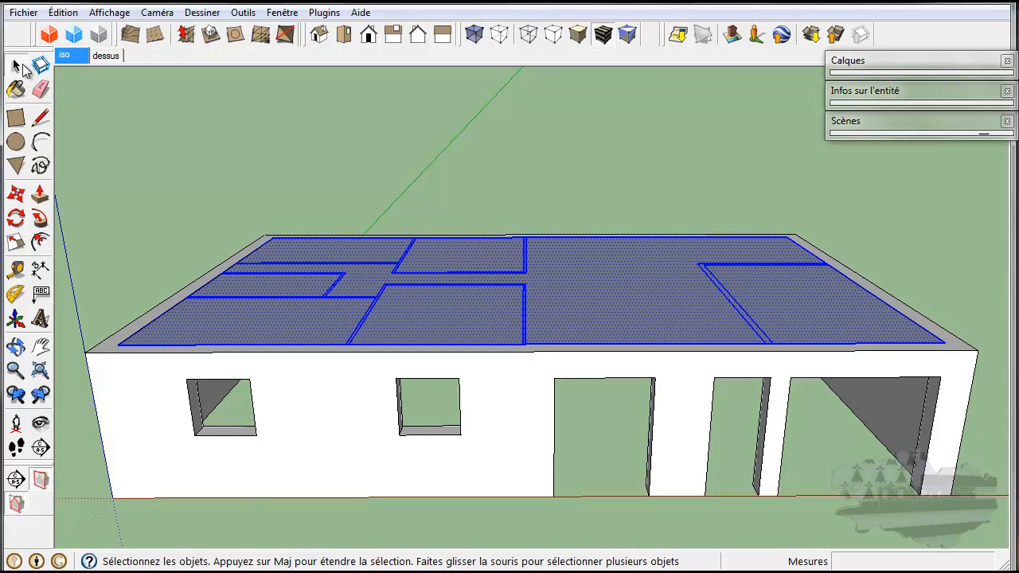
# Move the selected partition layout 2.60 m straight down to the base of the walls, check its position from below, and deselect it
pyautogui.click(16, 194)
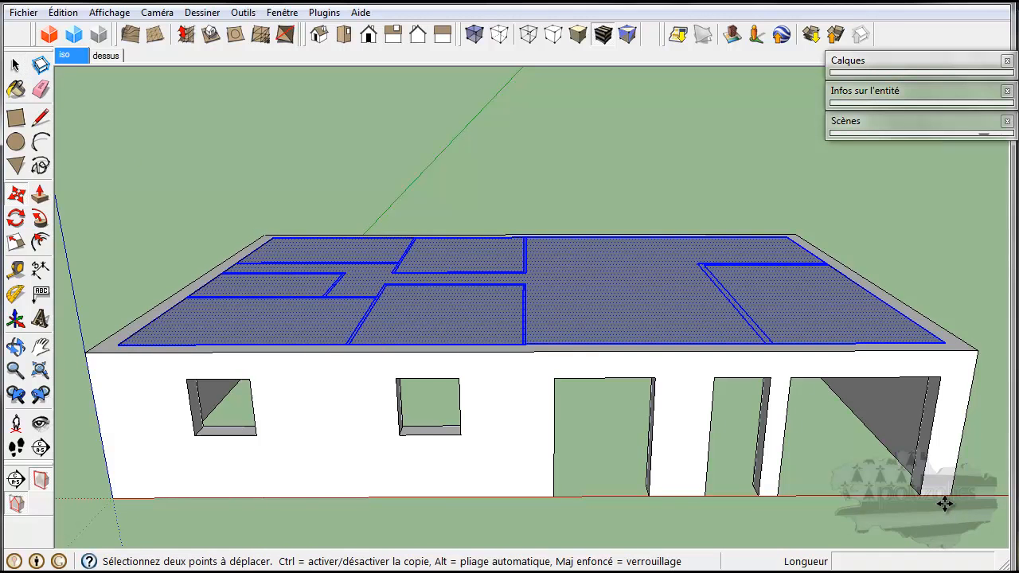
pyautogui.moveTo(945, 503); pyautogui.dragTo(940, 498, button='middle')
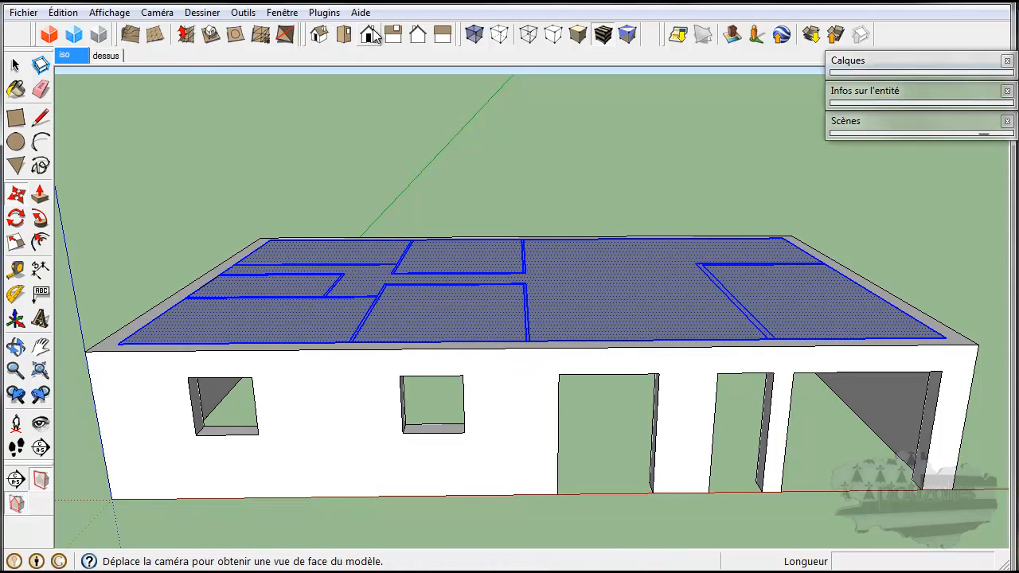
pyautogui.click(369, 35)
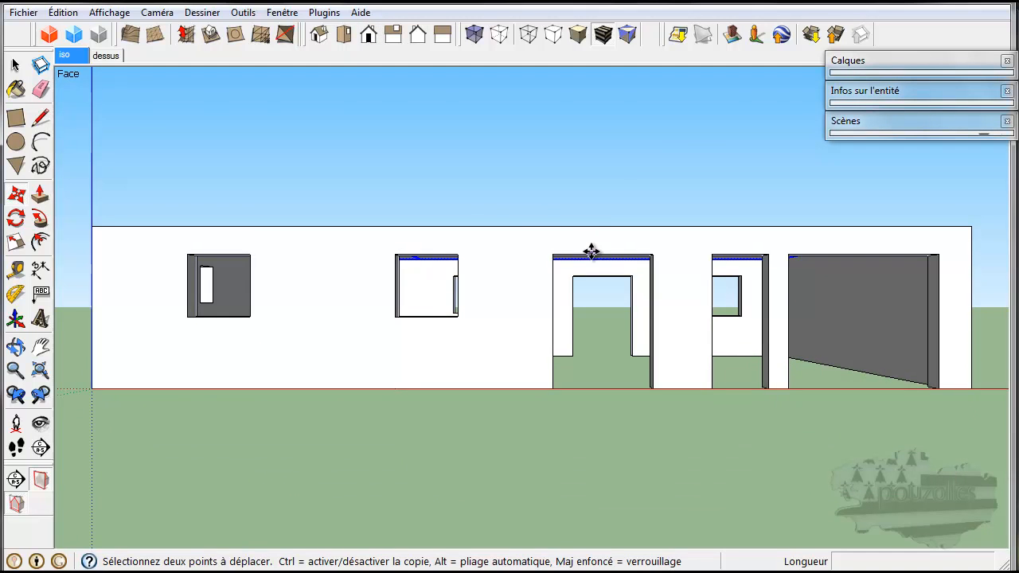
pyautogui.moveTo(424, 172); pyautogui.dragTo(467, 276, button='middle')
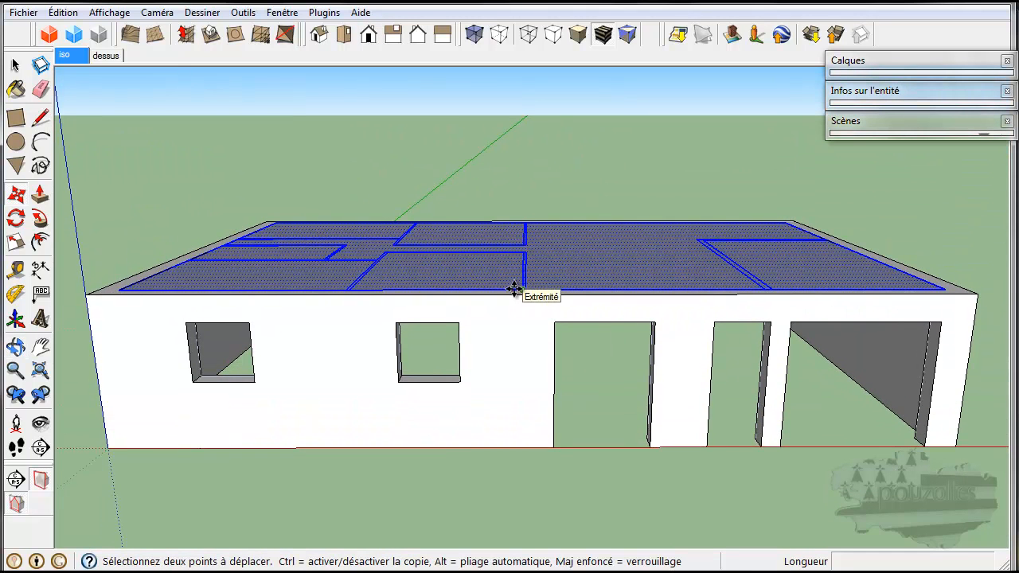
pyautogui.click(513, 289)
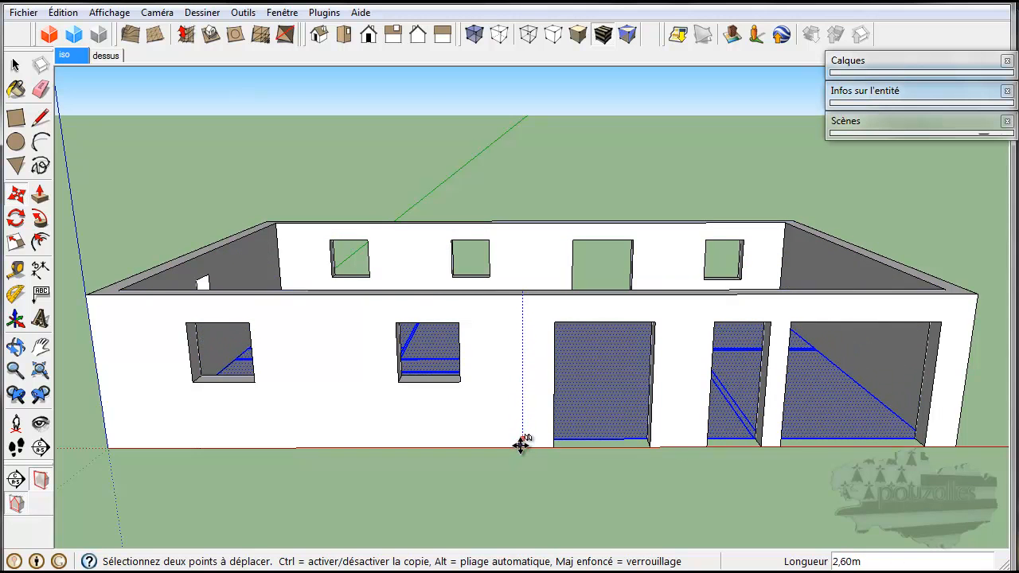
pyautogui.scroll(3, 520, 448)
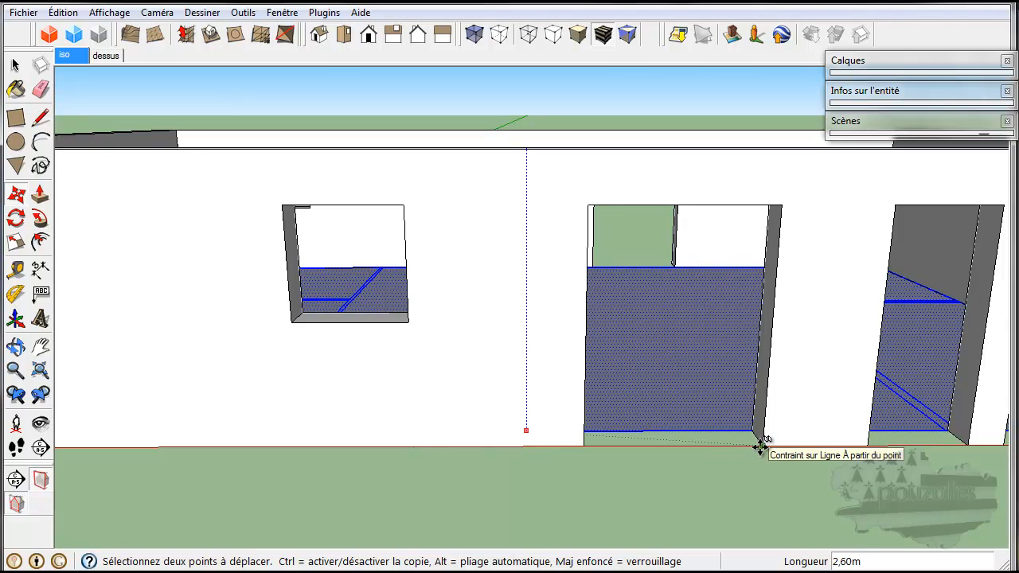
pyautogui.moveTo(721, 486); pyautogui.dragTo(608, 224, button='middle')
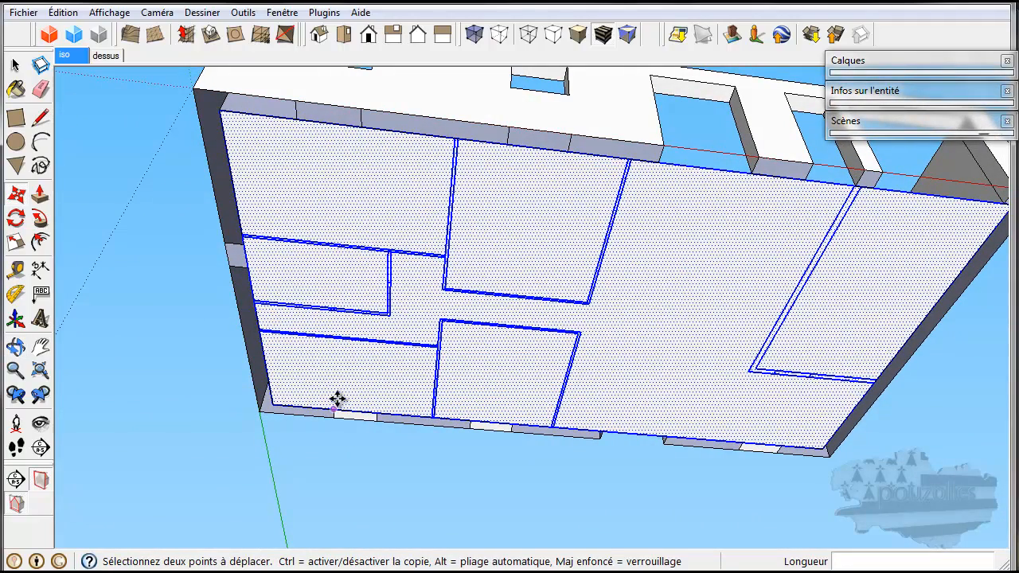
pyautogui.moveTo(551, 212); pyautogui.dragTo(480, 439, button='middle')
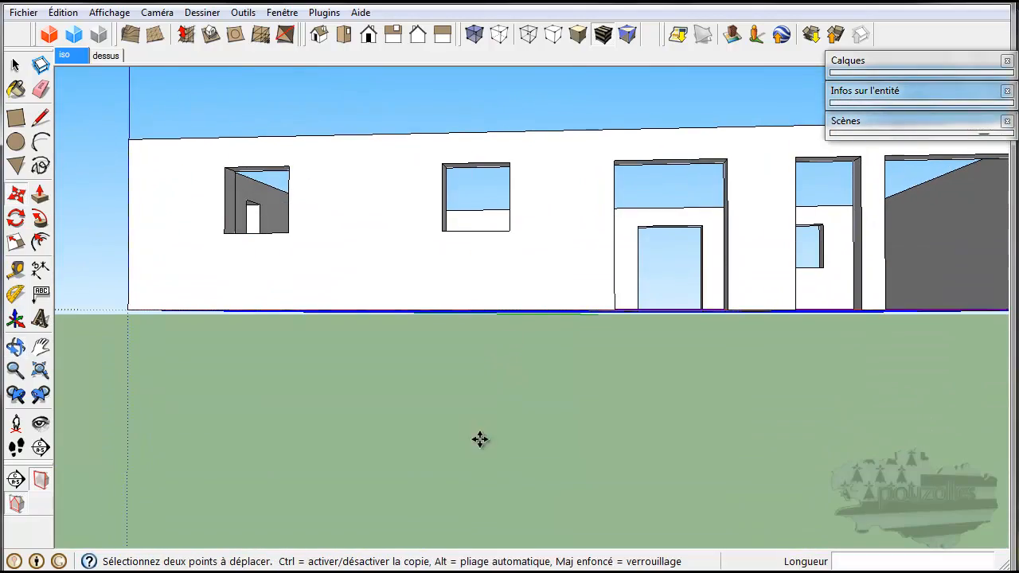
pyautogui.moveTo(528, 209); pyautogui.dragTo(542, 417, button='middle')
pyautogui.click(16, 66)
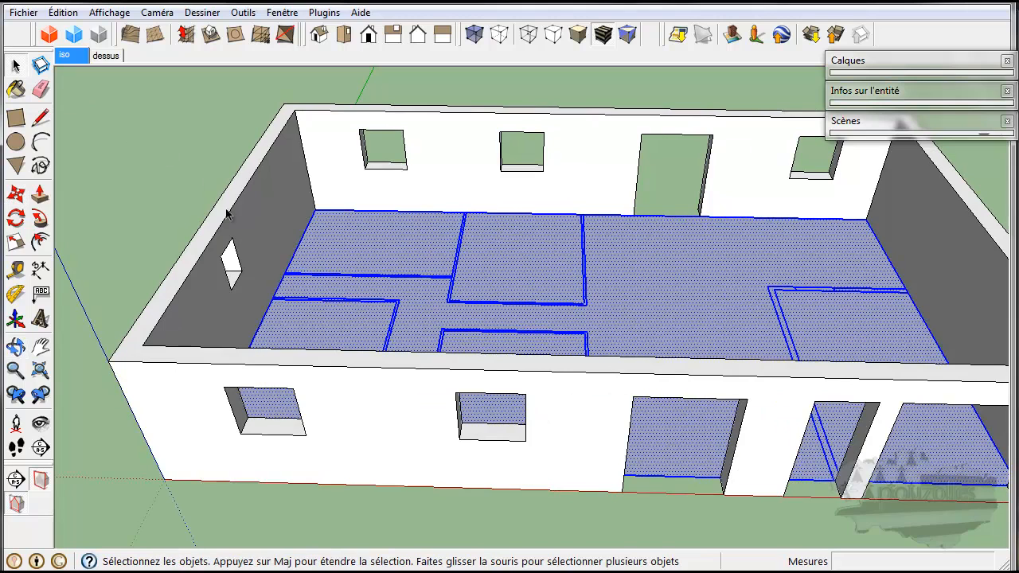
pyautogui.click(157, 164)
# Select the whole lowered layout with all its faces and edges and make it a component named "cloisons"
pyautogui.moveTo(375, 257); pyautogui.dragTo(400, 368, button='middle')
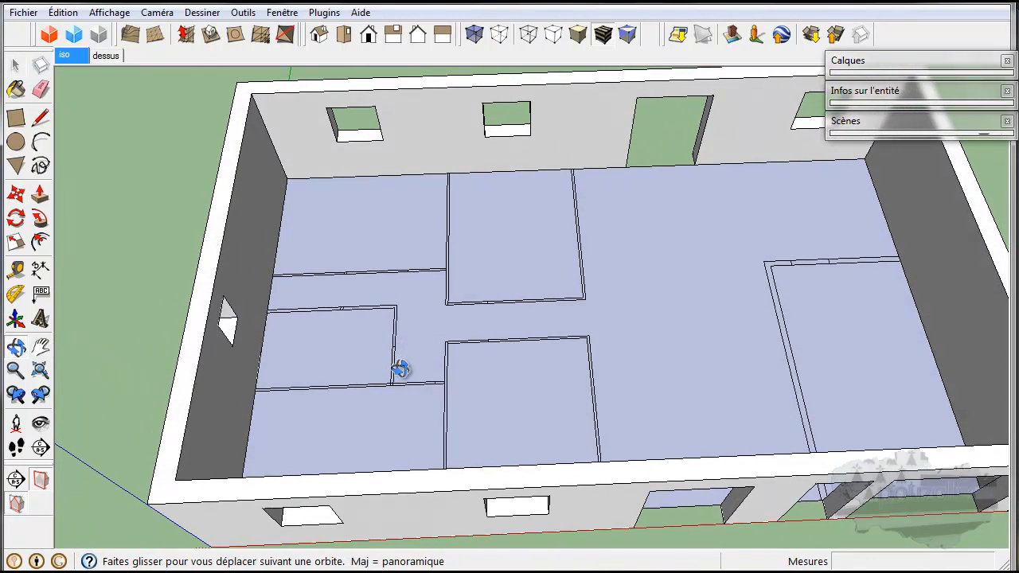
pyautogui.doubleClick(415, 321)
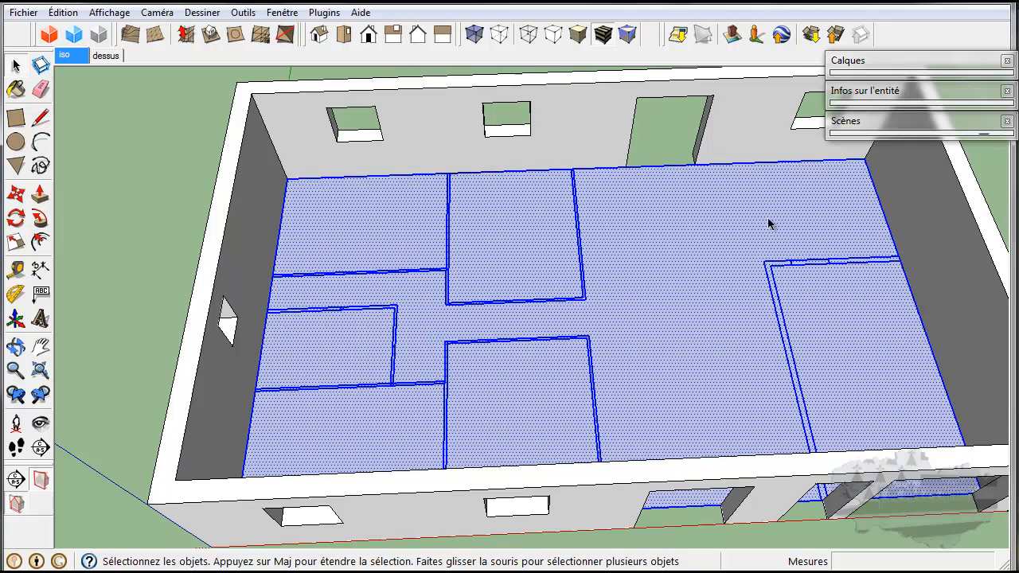
pyautogui.rightClick(634, 219)
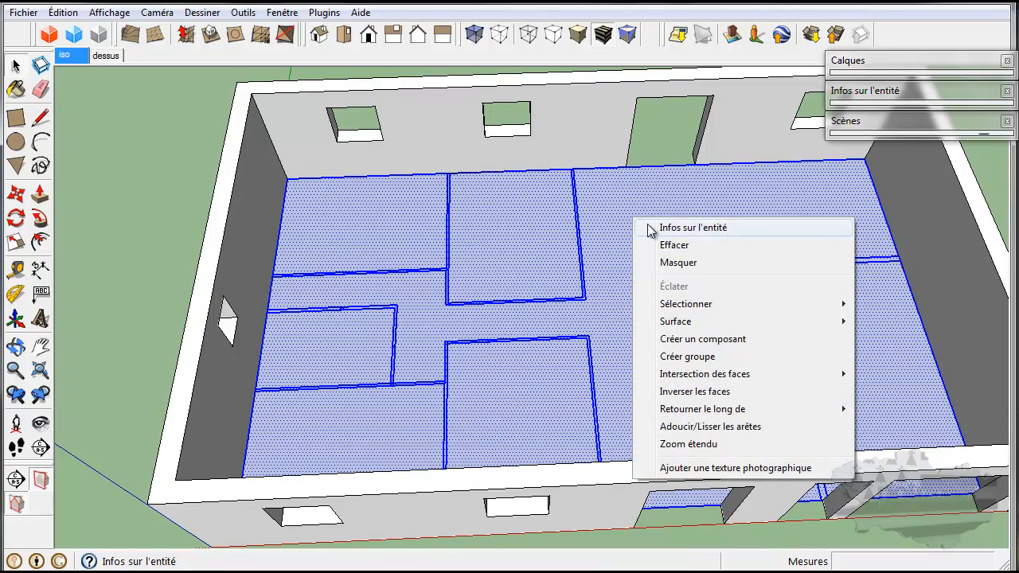
pyautogui.click(687, 339)
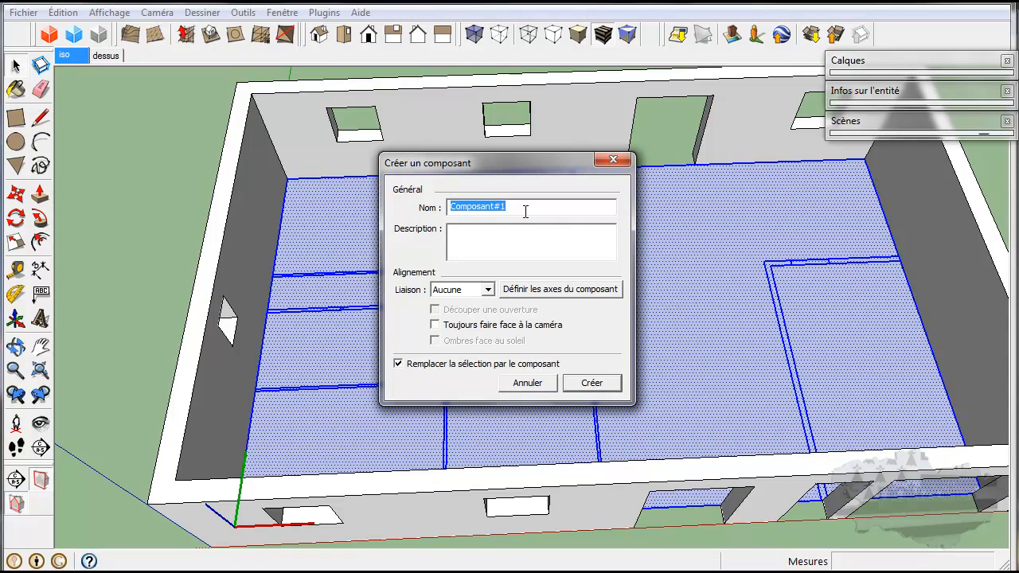
pyautogui.write('cloisons')
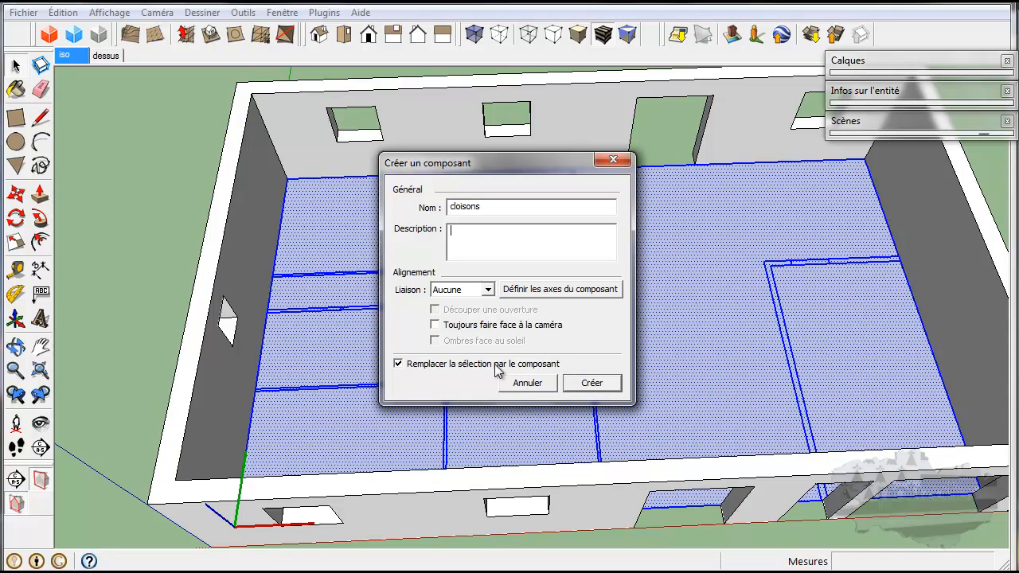
pyautogui.click(592, 385)
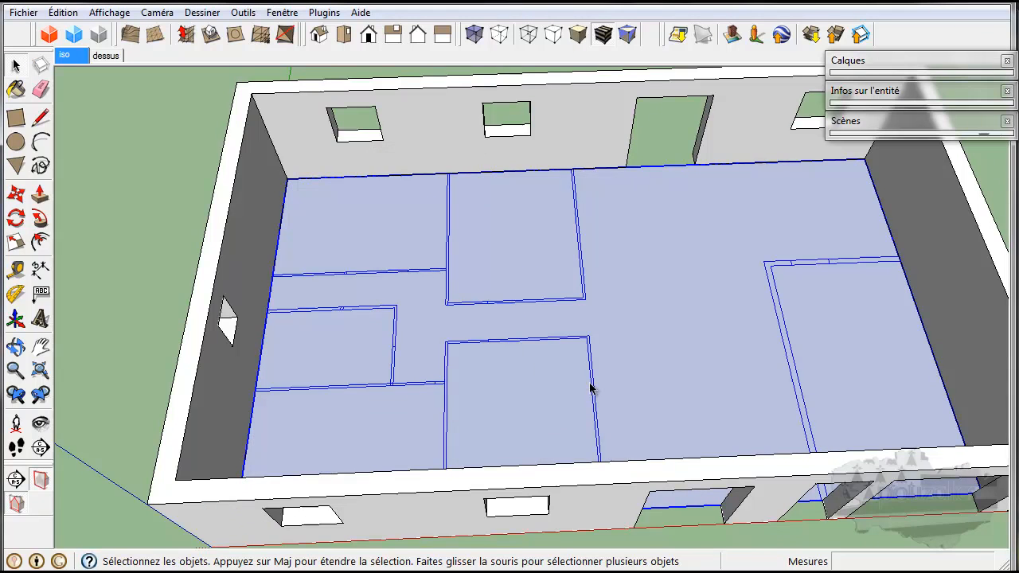
pyautogui.click(164, 164)
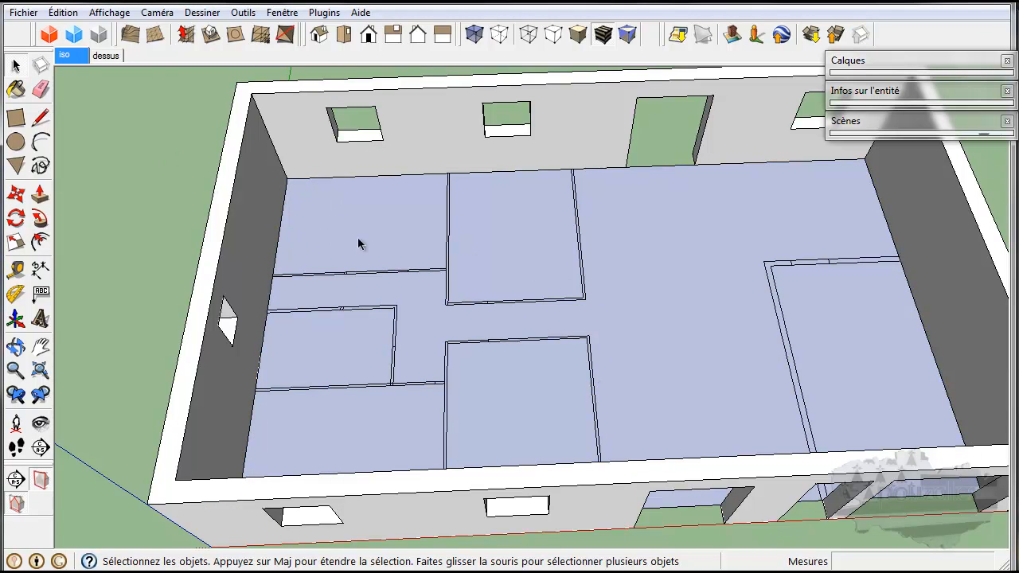
# Open the cloisons component for editing and extrude the partition between the two rear-left rooms 2.60 m up to the wall top
pyautogui.click(427, 253)
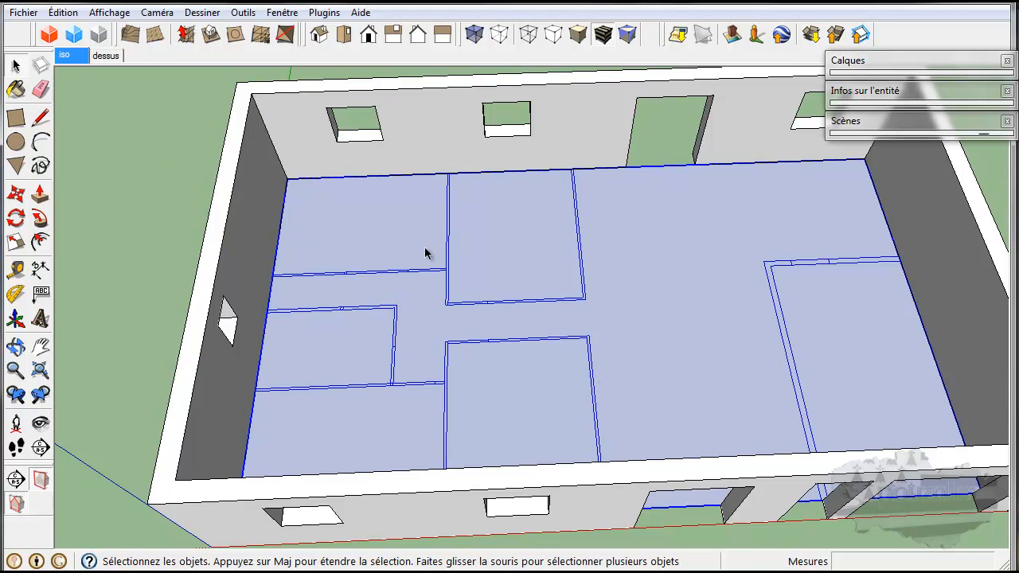
pyautogui.doubleClick(427, 253)
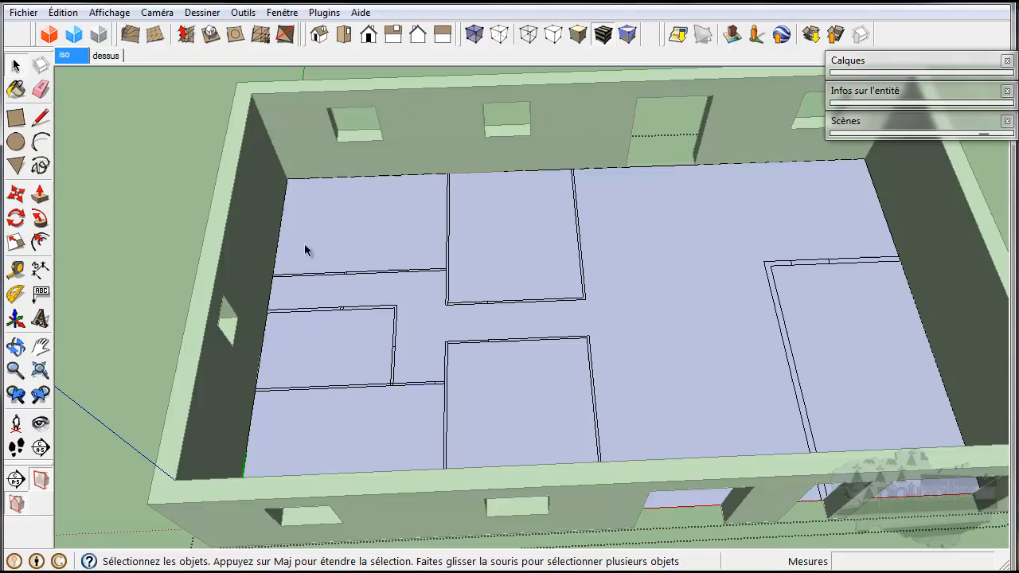
pyautogui.moveTo(578, 292); pyautogui.dragTo(582, 260, button='middle')
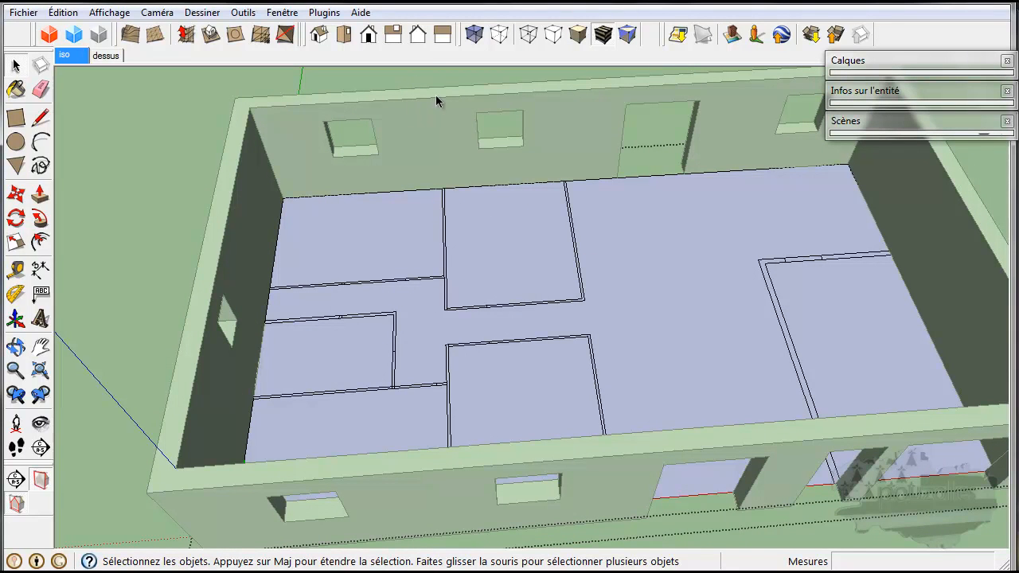
pyautogui.click(39, 196)
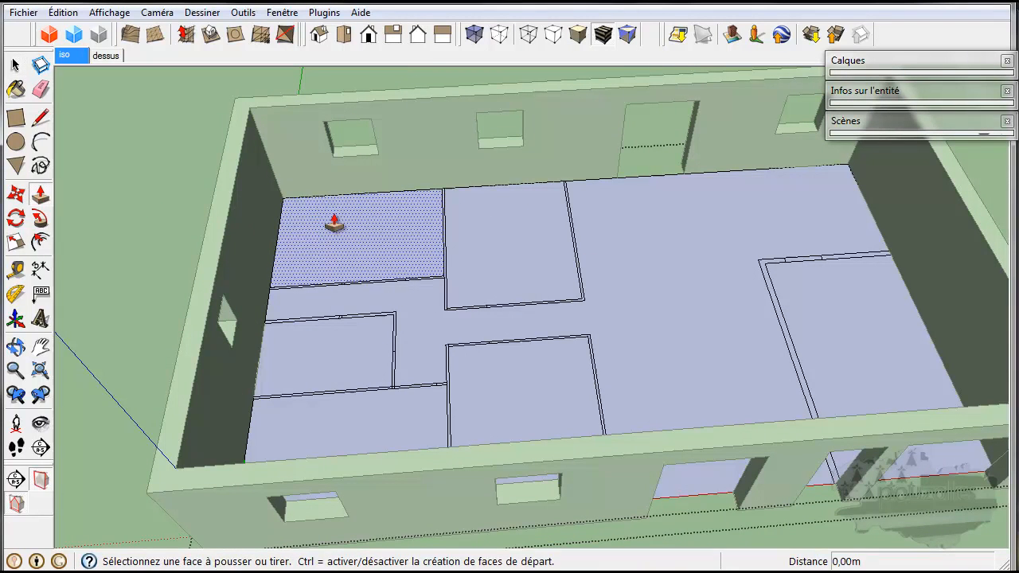
pyautogui.scroll(4, 453, 167)
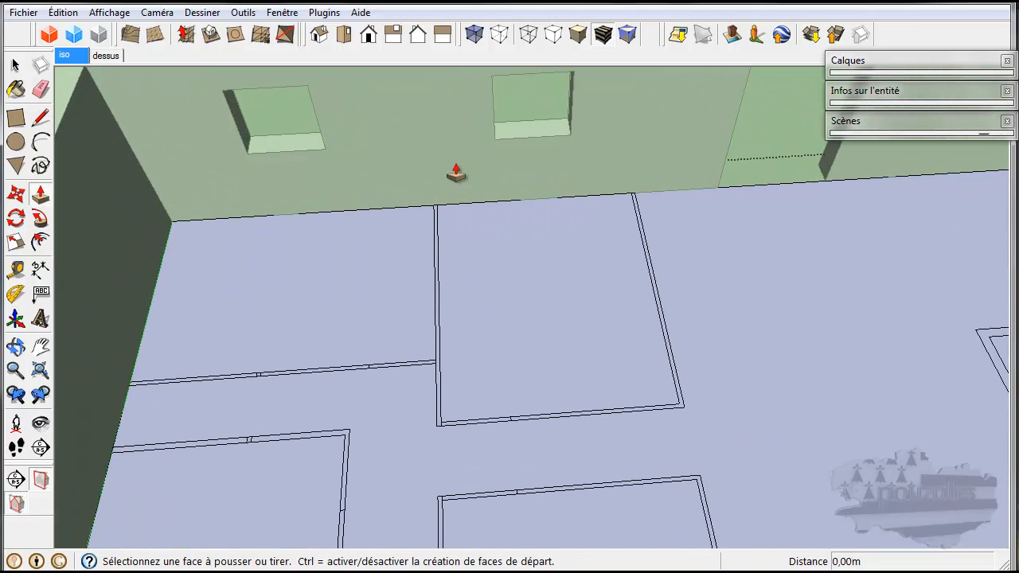
pyautogui.moveTo(456, 174); pyautogui.dragTo(465, 275, button='middle')
pyautogui.click(446, 333)
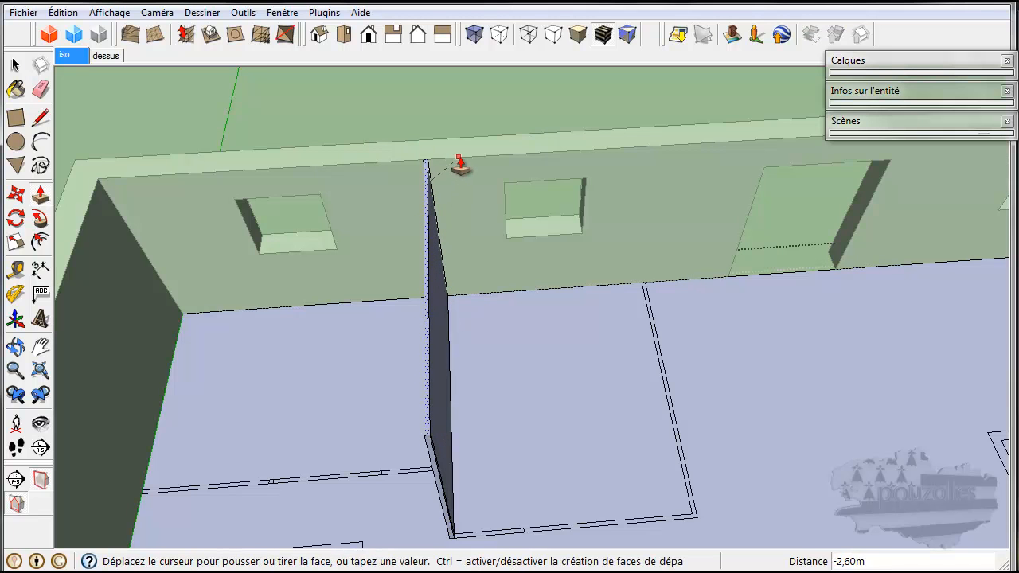
pyautogui.click(491, 162)
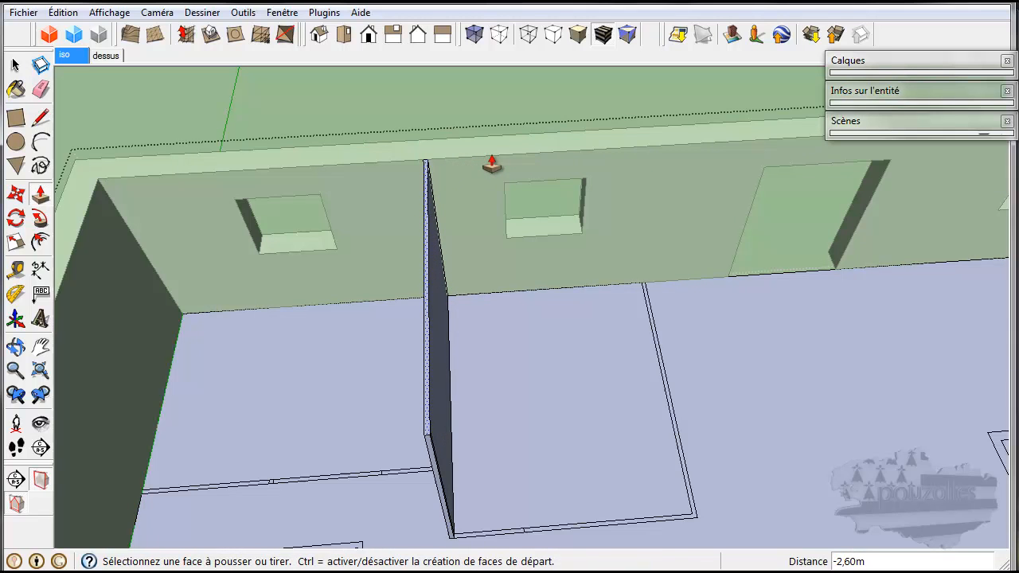
# Raise the rear-left room's front partition to the same 2.60 m height at its two end sections and the narrow piece between door marks
pyautogui.scroll(-2, 534, 345)
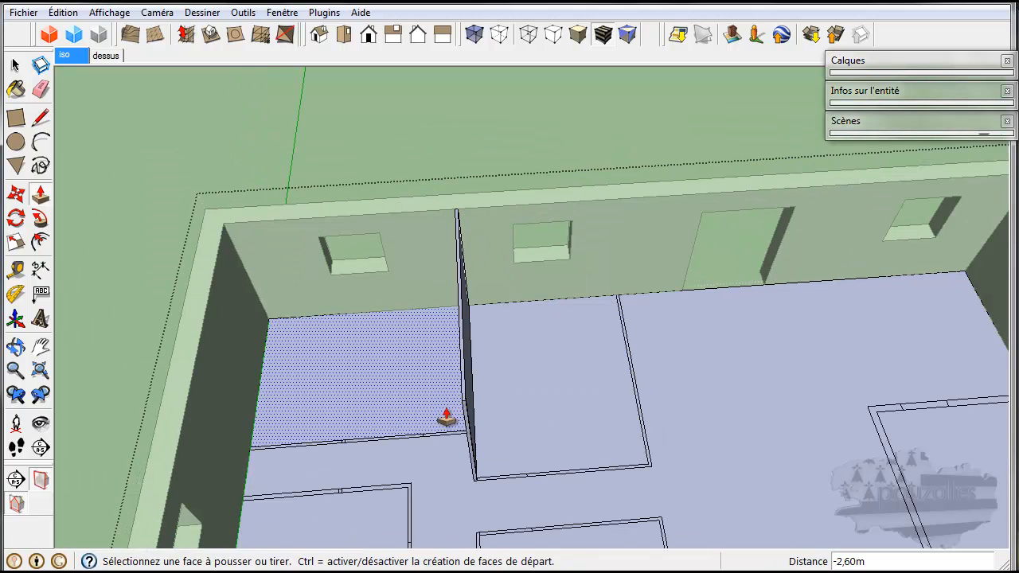
pyautogui.scroll(5, 442, 443)
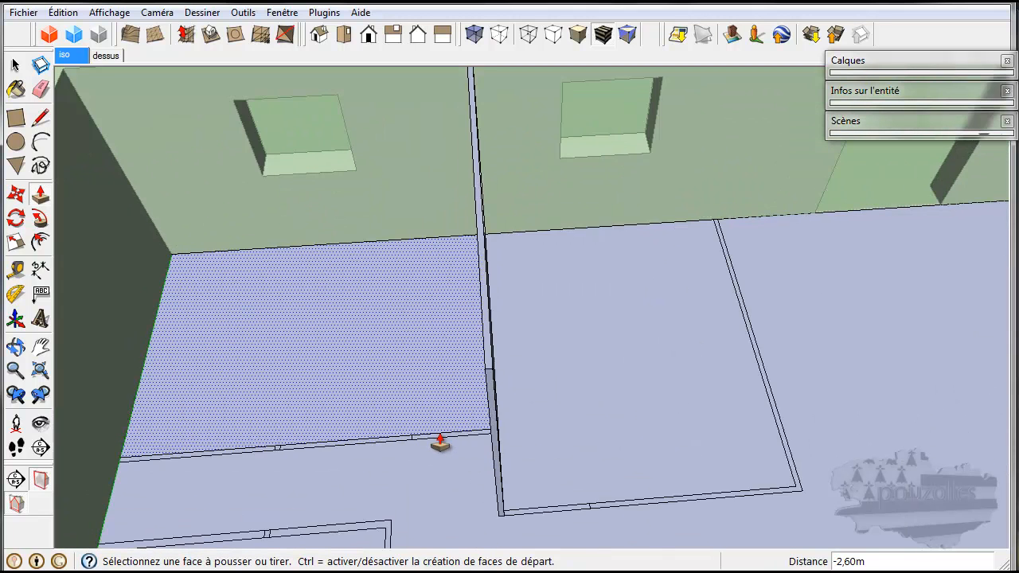
pyautogui.doubleClick(442, 443)
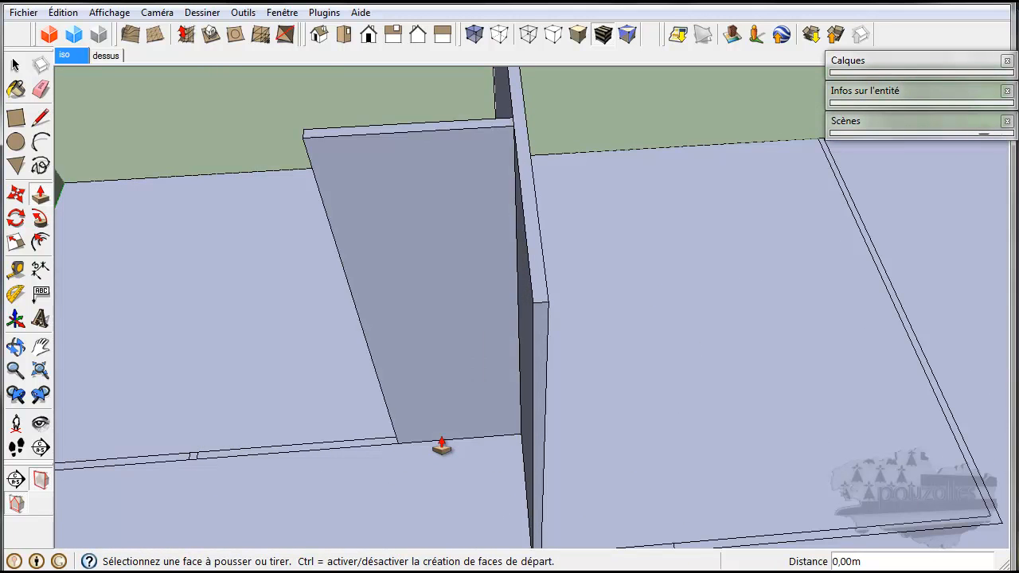
pyautogui.doubleClick(158, 464)
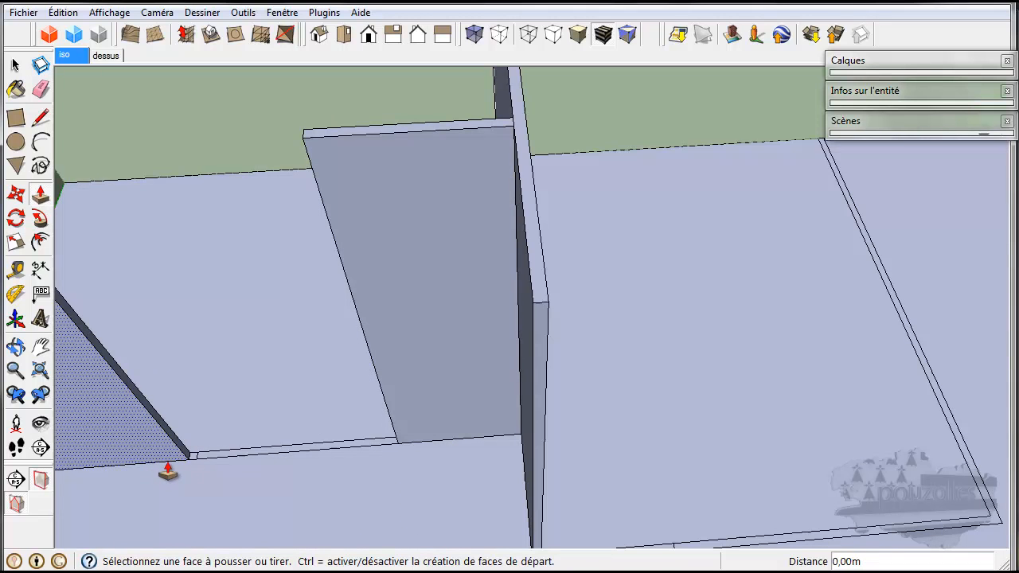
pyautogui.doubleClick(195, 466)
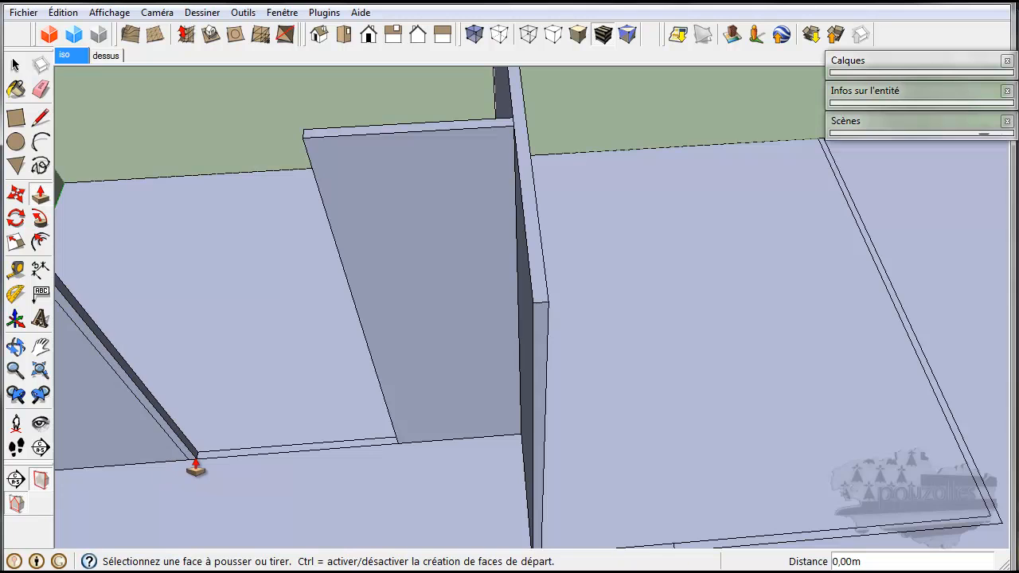
# Raise the L-shaped partition enclosing the second rear room to the same 2.60 m height, leaving its door opening flat
pyautogui.scroll(-3, 205, 470)
pyautogui.scroll(-2, 221, 474)
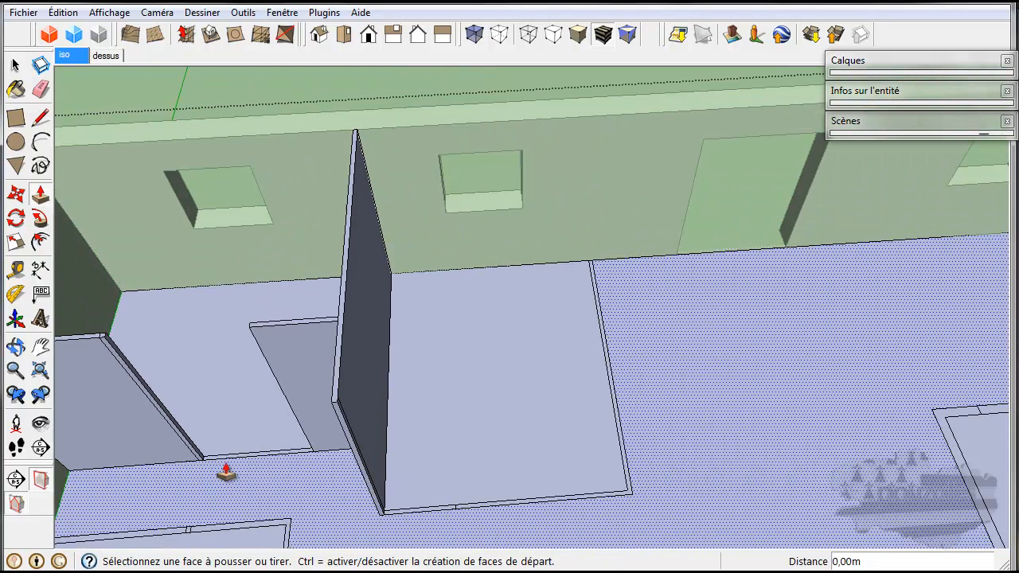
pyautogui.doubleClick(493, 514)
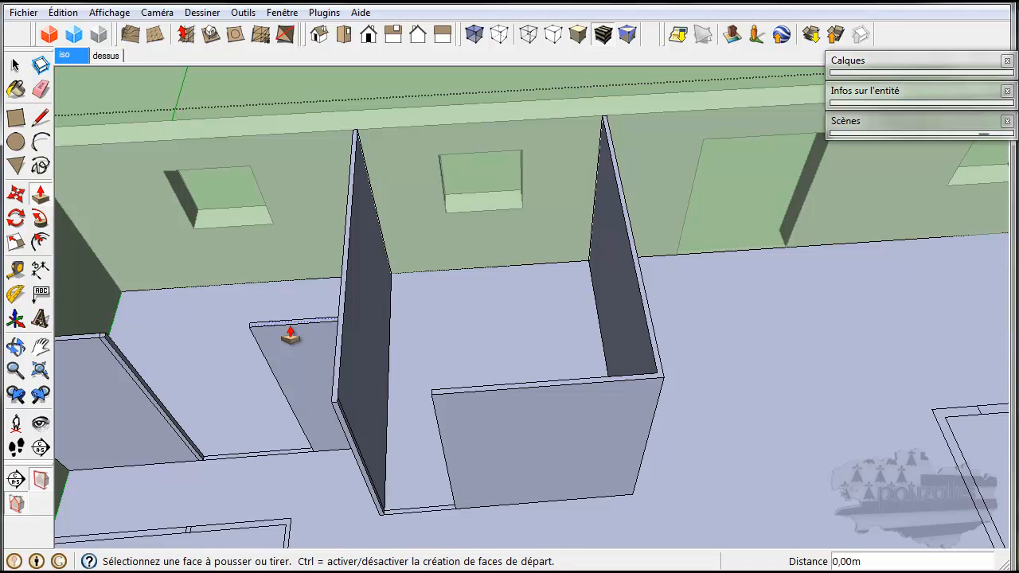
# Erase the short raised section beside the first partition to free the doorway, and raise the adjoining middle section to 2.60 m
pyautogui.click(43, 90)
pyautogui.moveTo(263, 321)
pyautogui.mouseDown()
pyautogui.moveTo(245, 334)
pyautogui.moveTo(258, 341)
pyautogui.mouseUp()
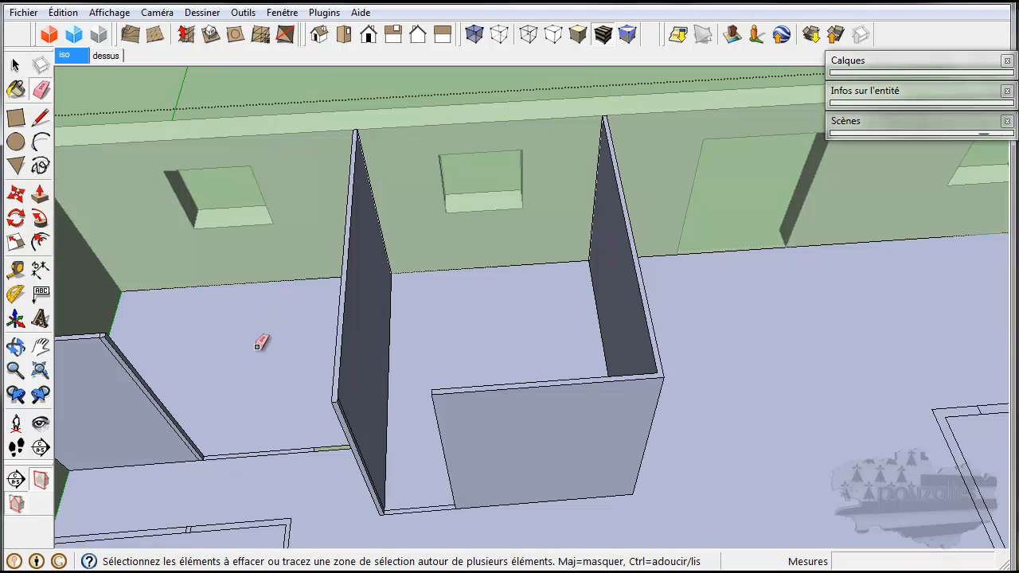
pyautogui.click(39, 195)
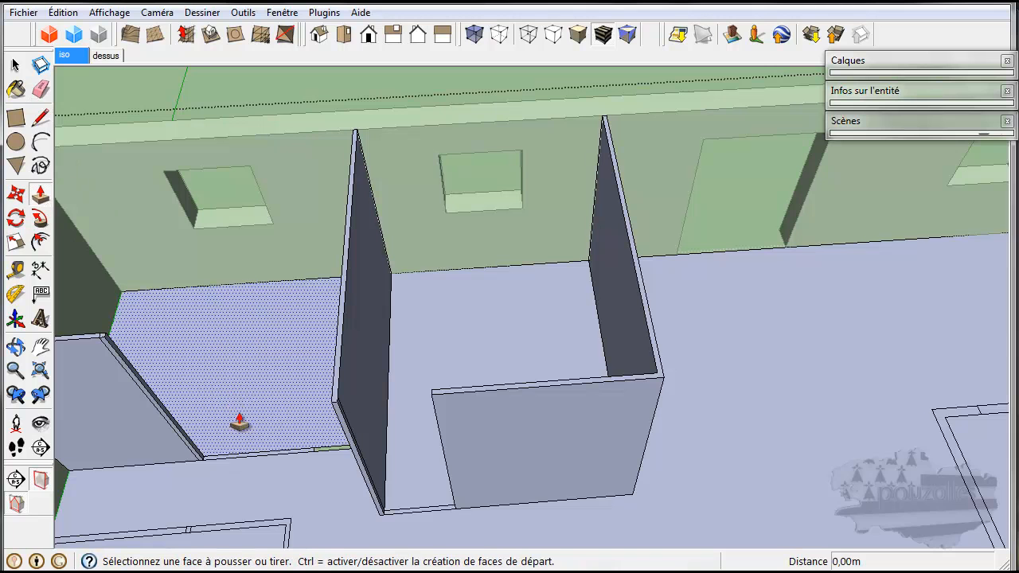
pyautogui.hotkey('ctrl', 'z')
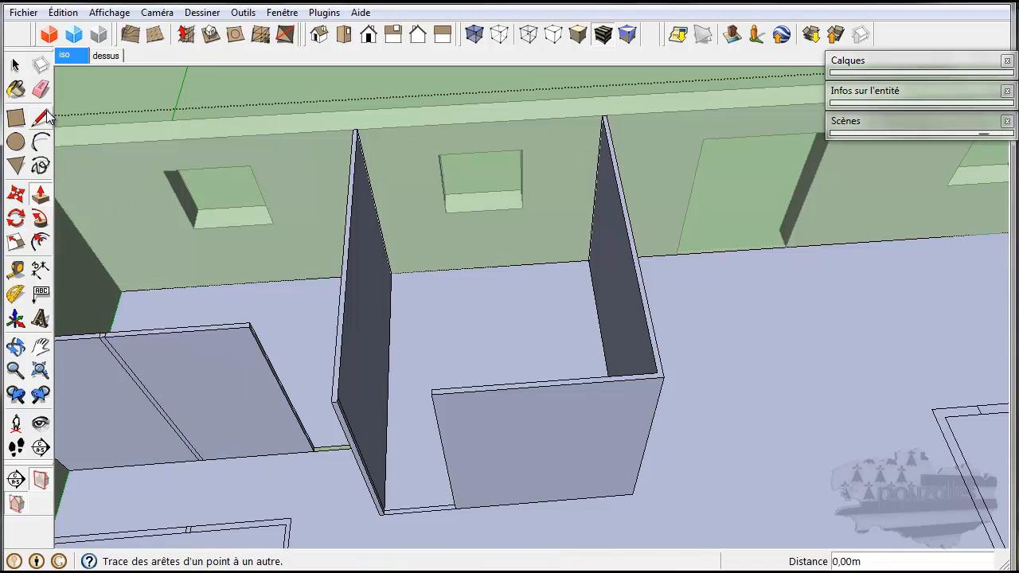
# Draw a 0.81 by 0.05 m rectangle across the rear-left room's doorway strip to restore its missing floor face
pyautogui.click(16, 118)
pyautogui.moveTo(336, 475); pyautogui.dragTo(484, 416, button='middle')
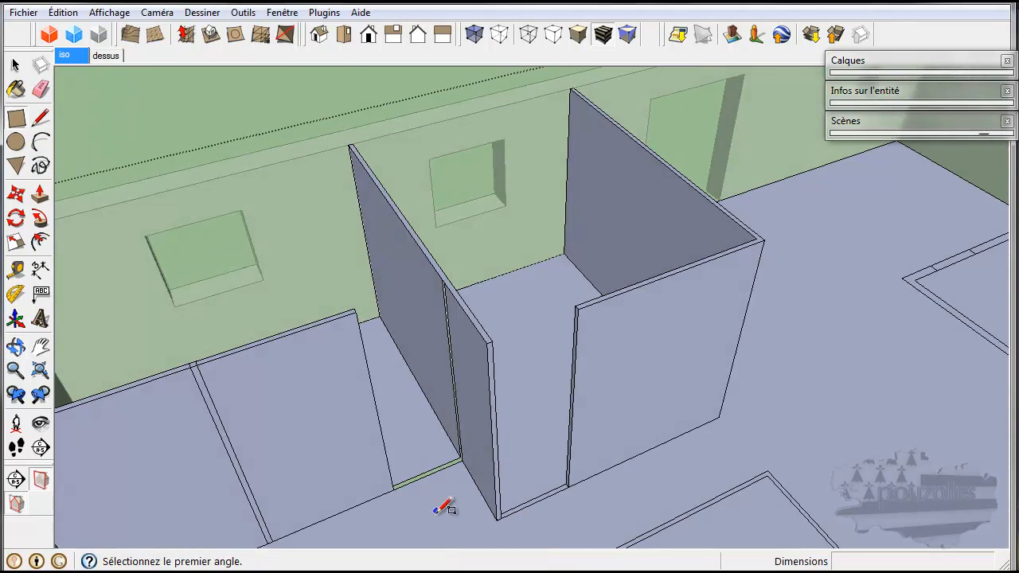
pyautogui.scroll(5, 450, 491)
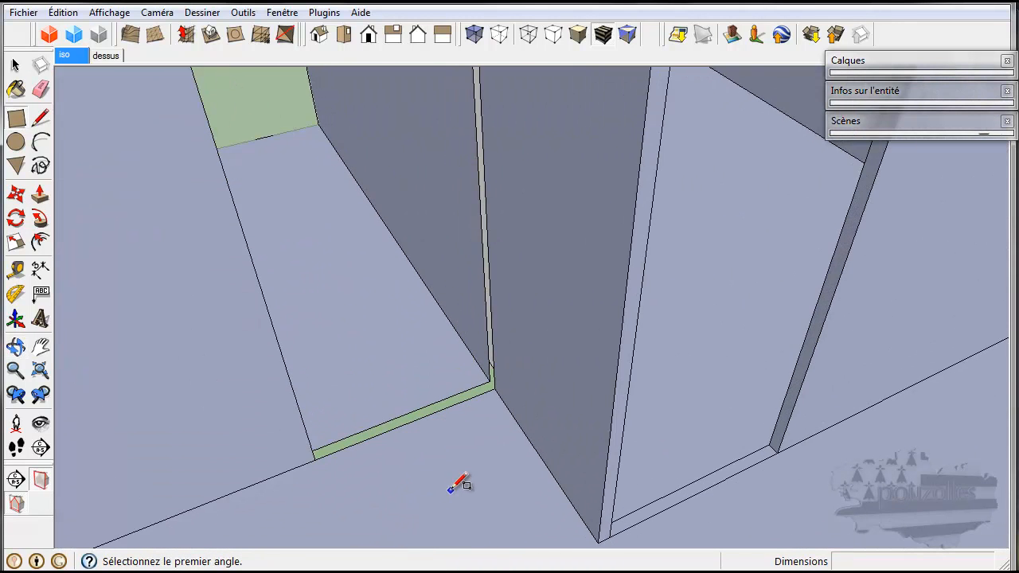
pyautogui.click(491, 381)
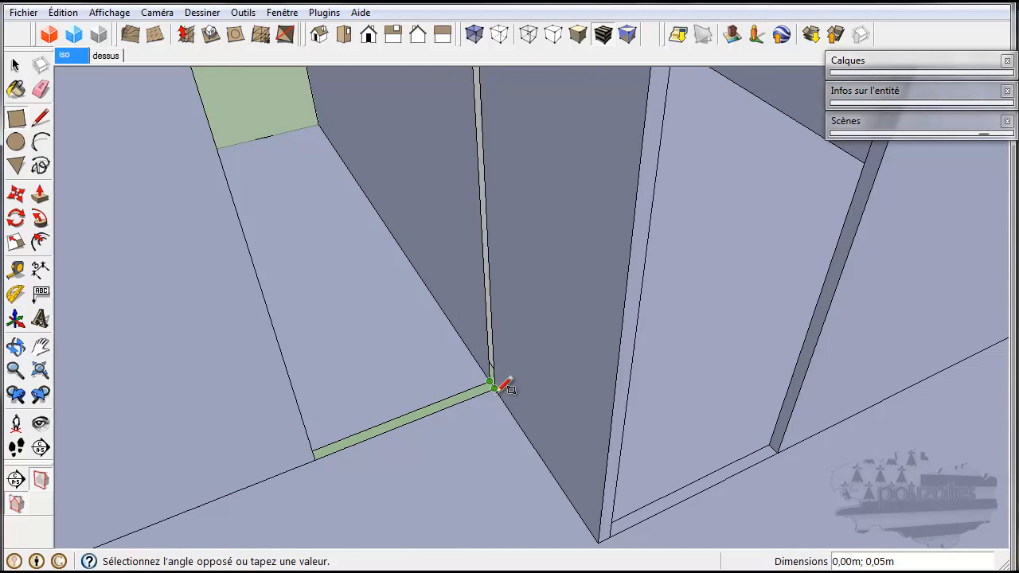
pyautogui.click(322, 458)
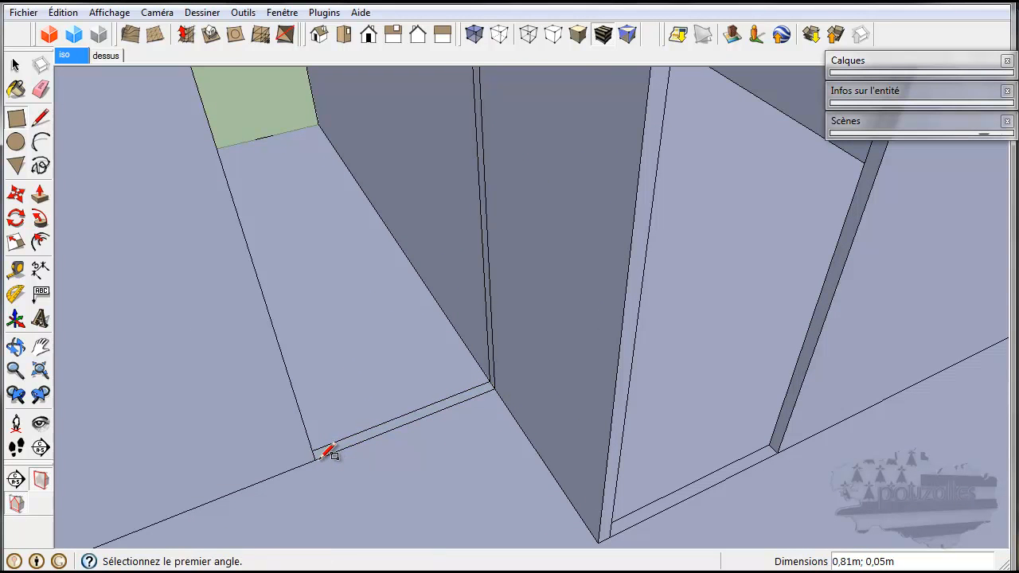
pyautogui.scroll(-5, 486, 426)
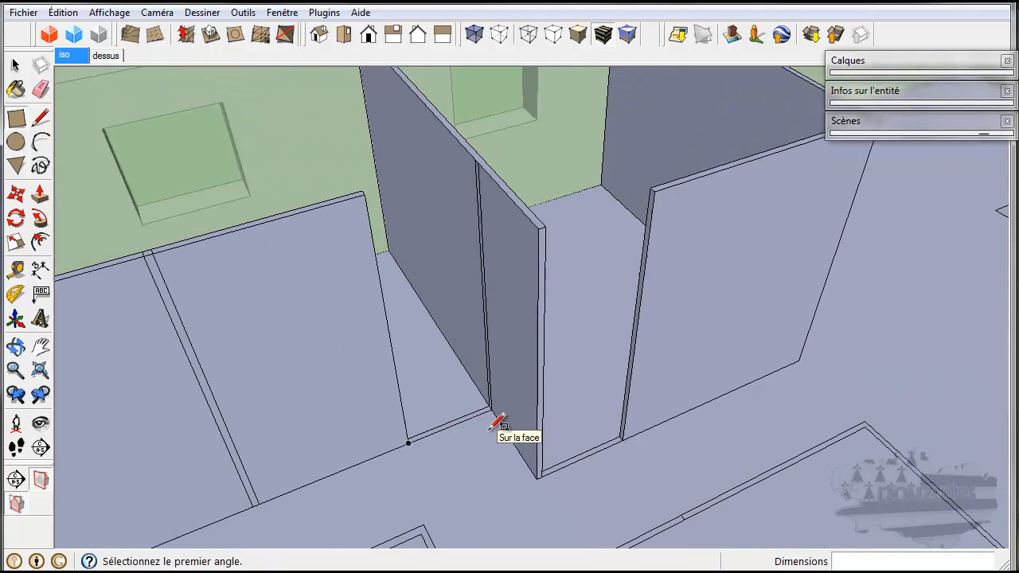
# Raise the middle left partition to 2.60 m, including its narrow middle piece and the L-shaped end up to the door mark
pyautogui.click(39, 194)
pyautogui.moveTo(391, 455); pyautogui.dragTo(468, 255, button='middle')
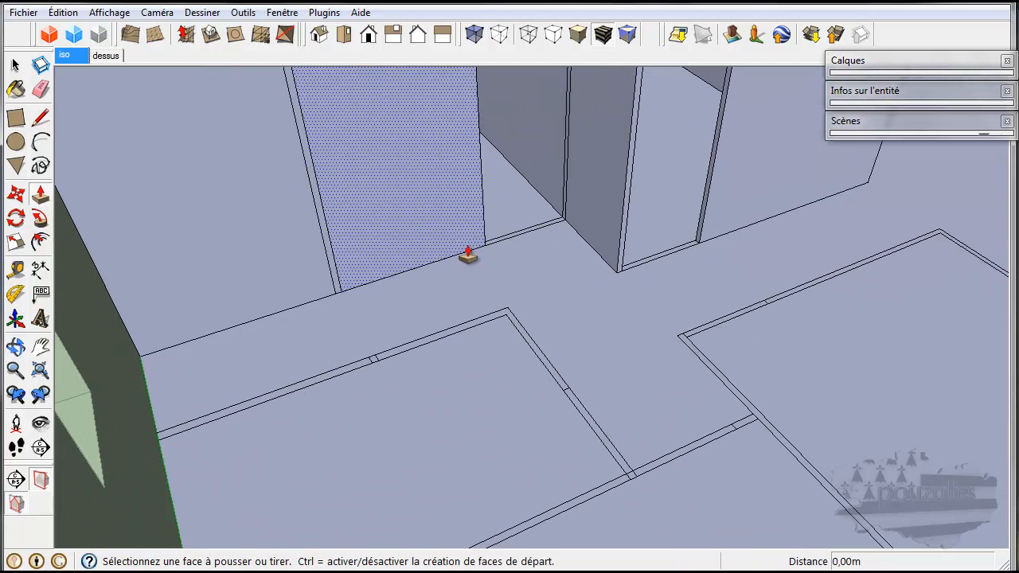
pyautogui.click(347, 372)
pyautogui.click(351, 374)
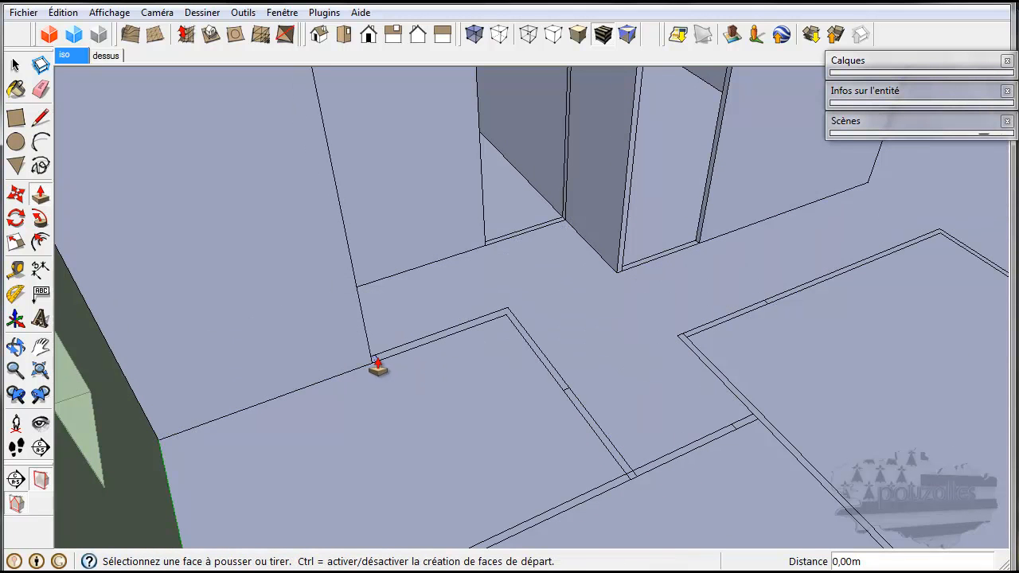
pyautogui.click(375, 368)
pyautogui.click(392, 365)
pyautogui.click(396, 361)
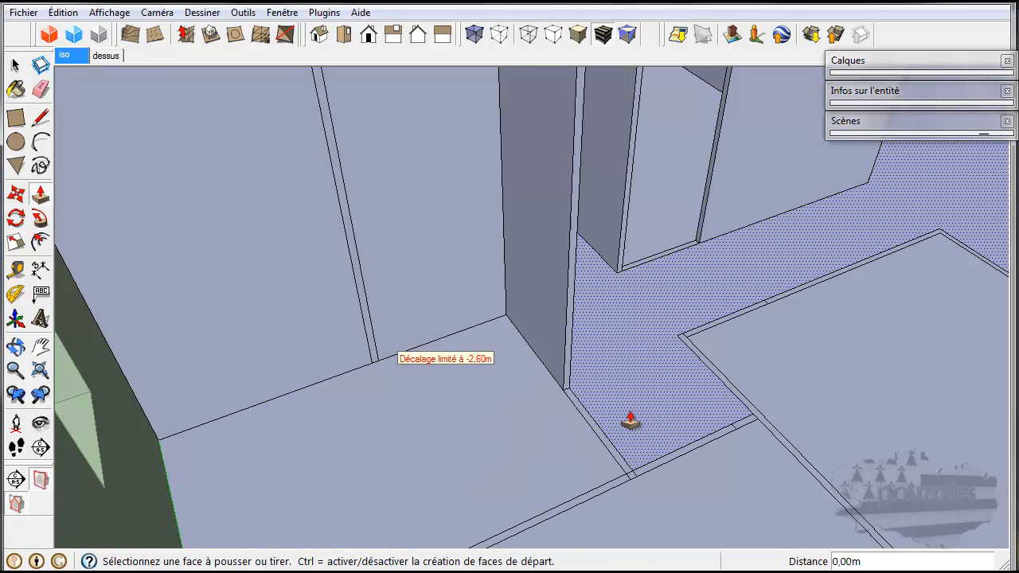
# Hide the mur layer so the outer walls no longer block the remaining partitions
pyautogui.scroll(-2, 631, 420)
pyautogui.moveTo(660, 484); pyautogui.dragTo(541, 439, button='middle')
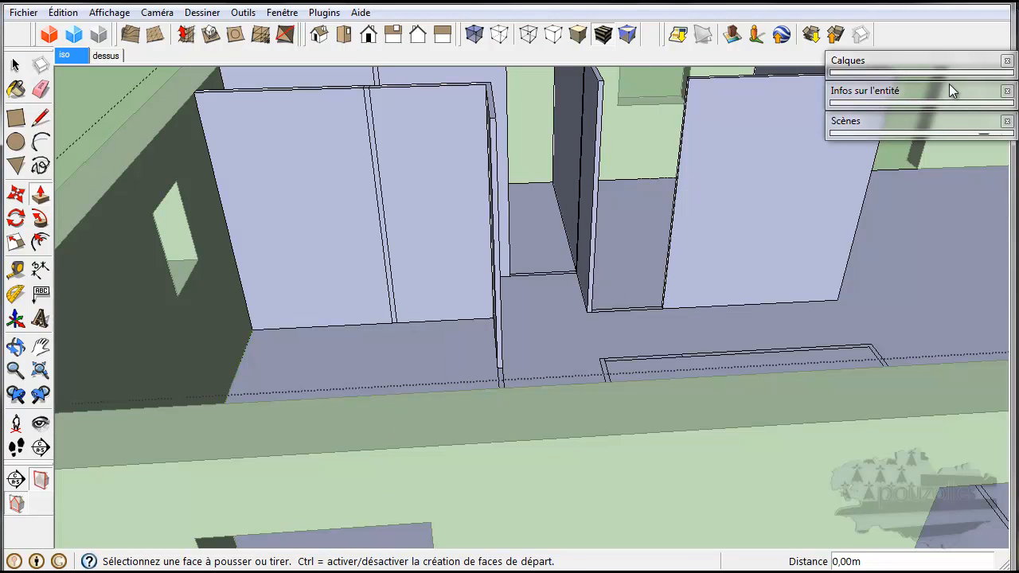
pyautogui.click(914, 61)
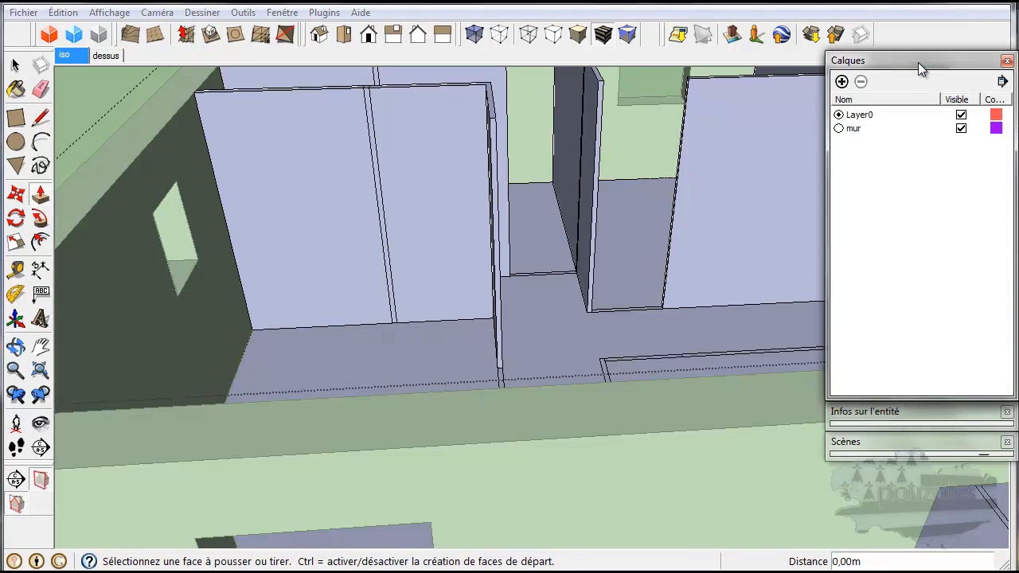
pyautogui.click(961, 129)
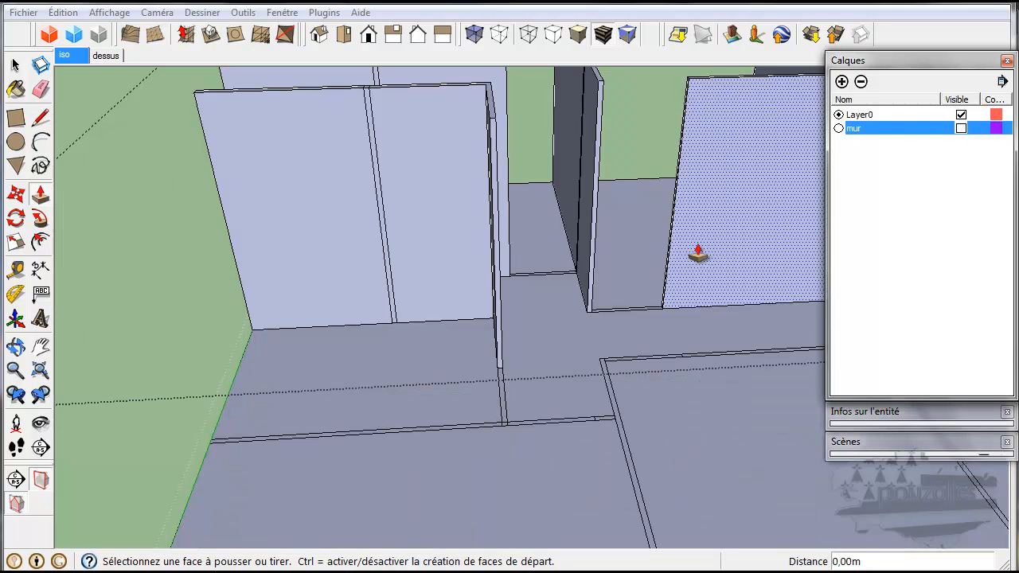
pyautogui.click(918, 62)
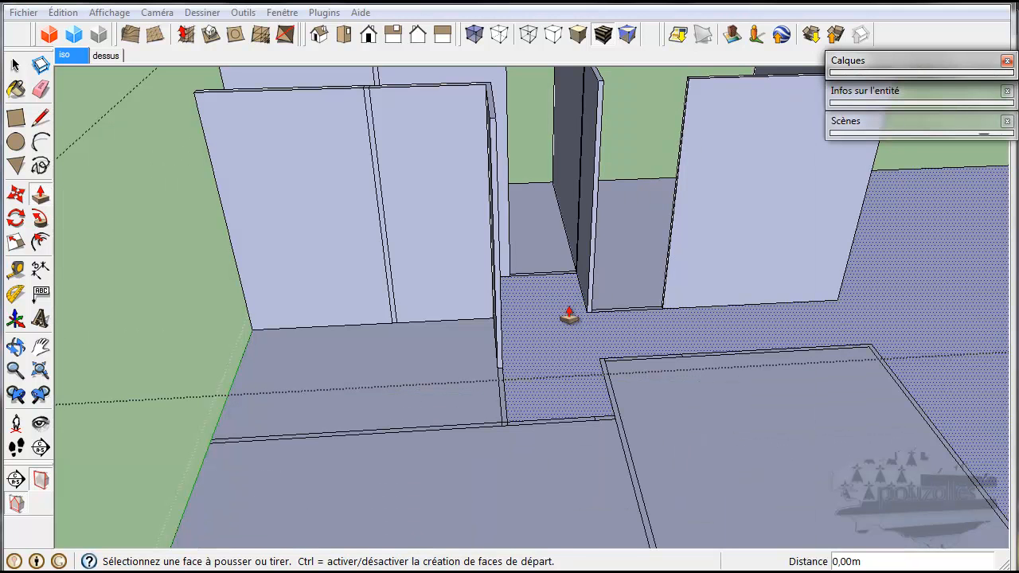
# Raise the front-left partition, the narrow piece beyond its doorway and the partitions around the front middle room to 2.60 m
pyautogui.doubleClick(429, 437)
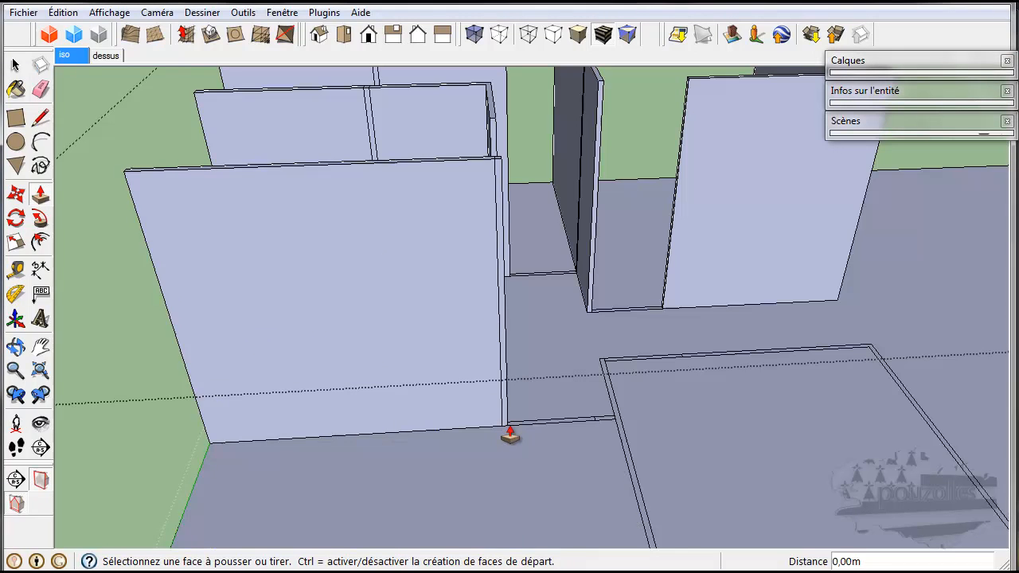
pyautogui.moveTo(555, 439); pyautogui.dragTo(478, 456, button='middle')
pyautogui.doubleClick(478, 455)
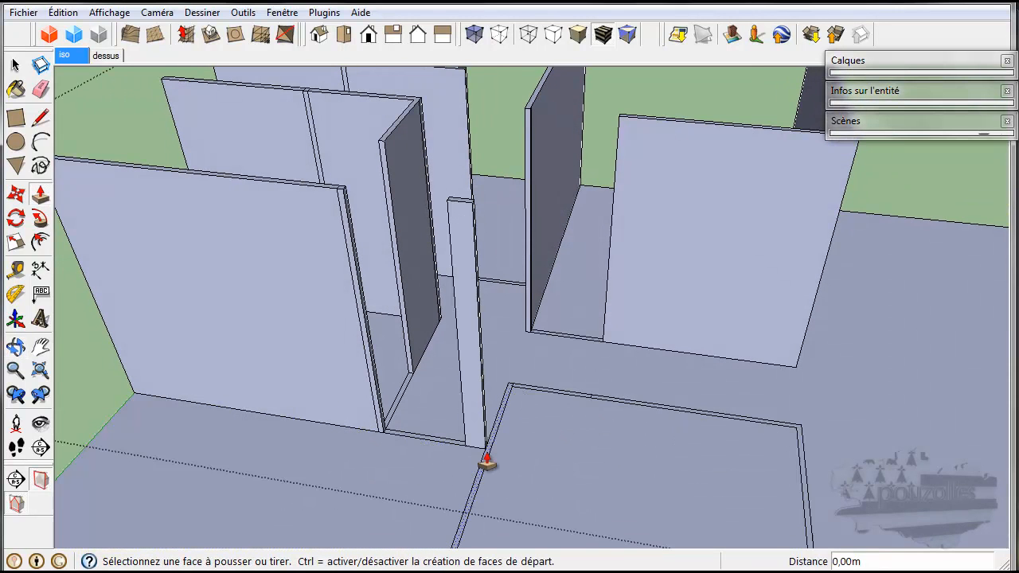
pyautogui.doubleClick(487, 461)
pyautogui.click(621, 410)
pyautogui.click(623, 410)
pyautogui.scroll(-5, 625, 412)
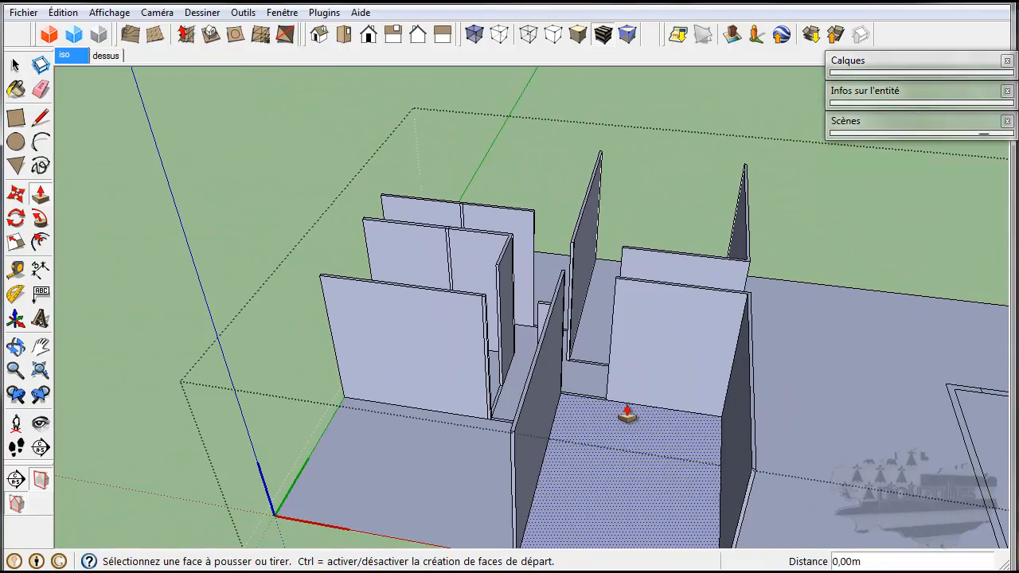
# Raise the thick L-shaped partition at the building's far end and the section beyond its doorway to 2.60 m
pyautogui.moveTo(631, 414); pyautogui.dragTo(605, 417, button='middle')
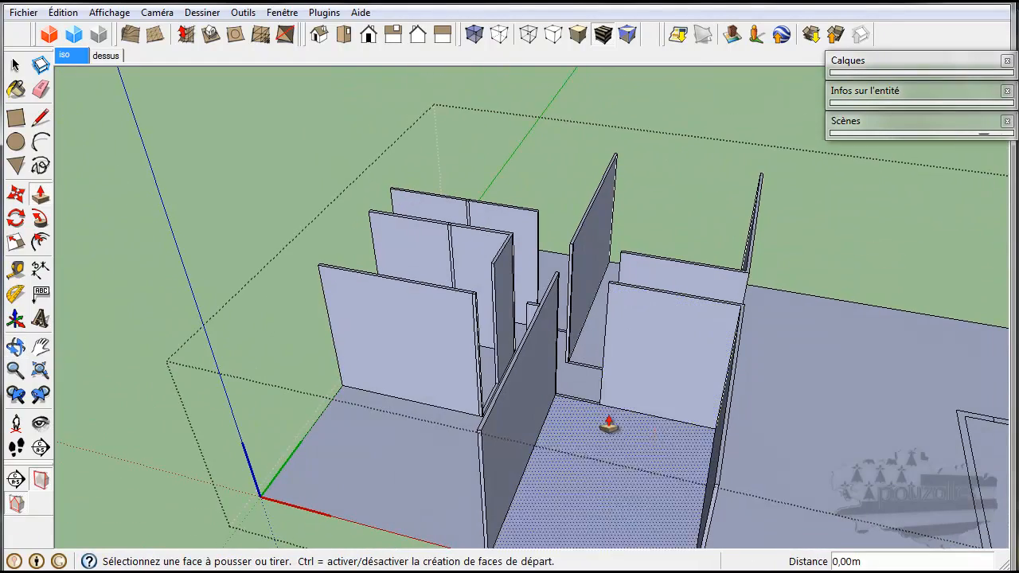
pyautogui.moveTo(897, 457); pyautogui.dragTo(651, 422, button='middle')
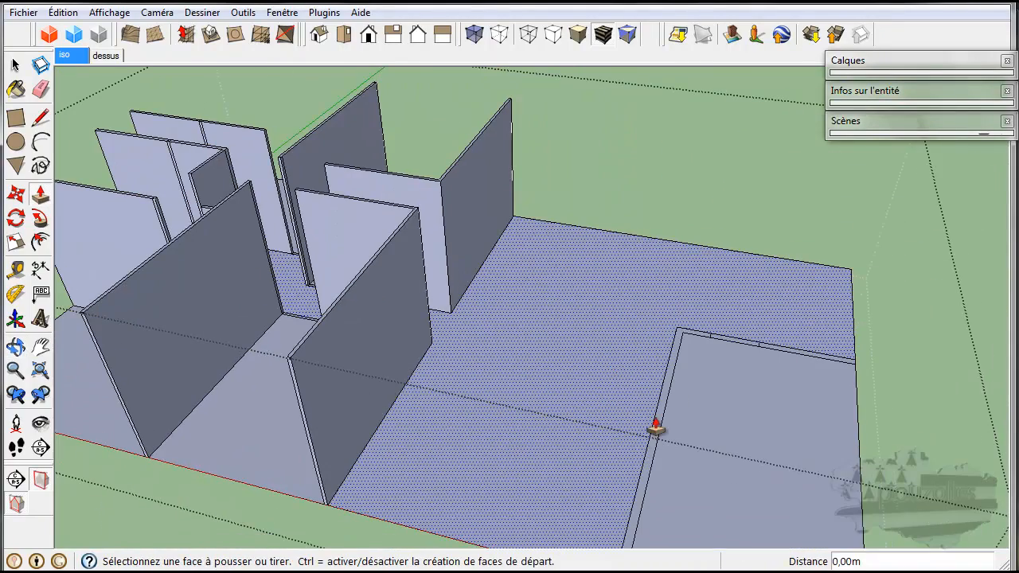
pyautogui.doubleClick(658, 434)
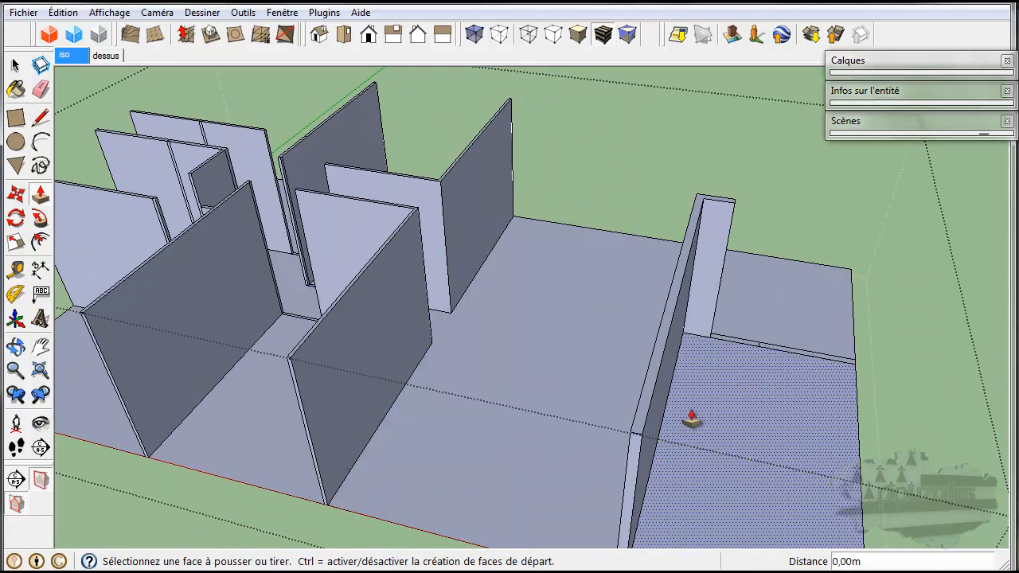
pyautogui.click(799, 360)
pyautogui.click(799, 360)
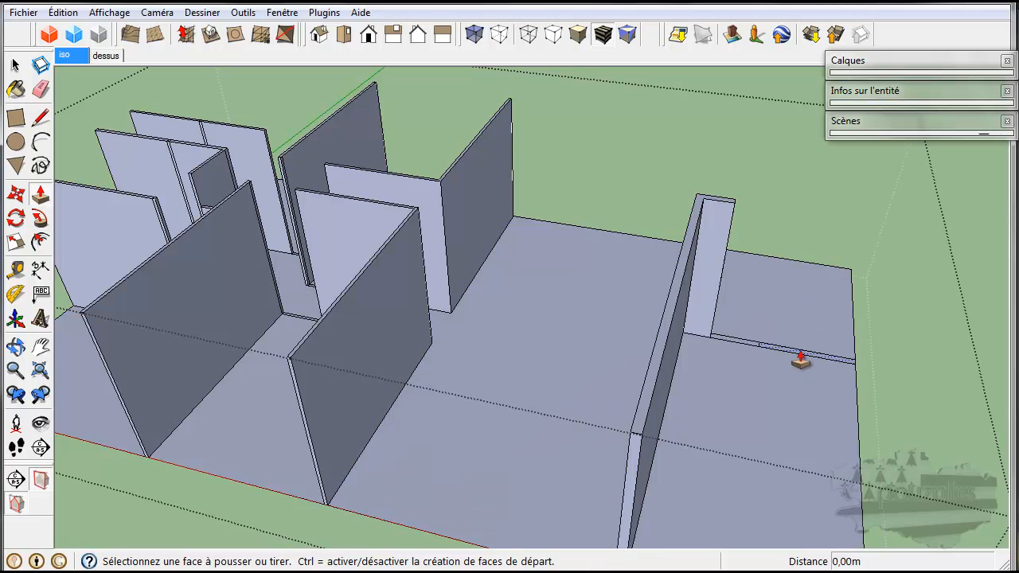
pyautogui.doubleClick(801, 355)
pyautogui.click(787, 359)
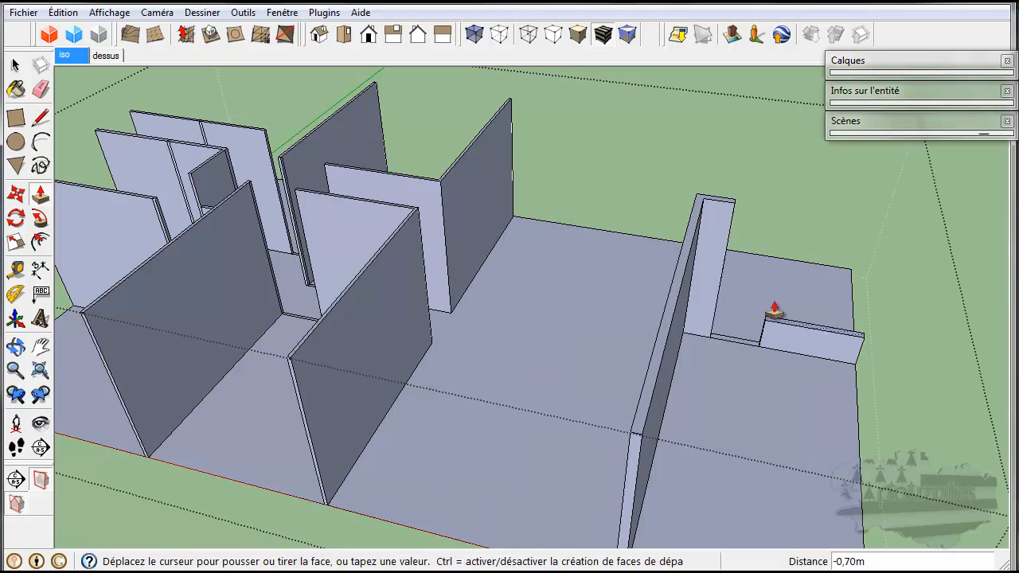
pyautogui.click(733, 210)
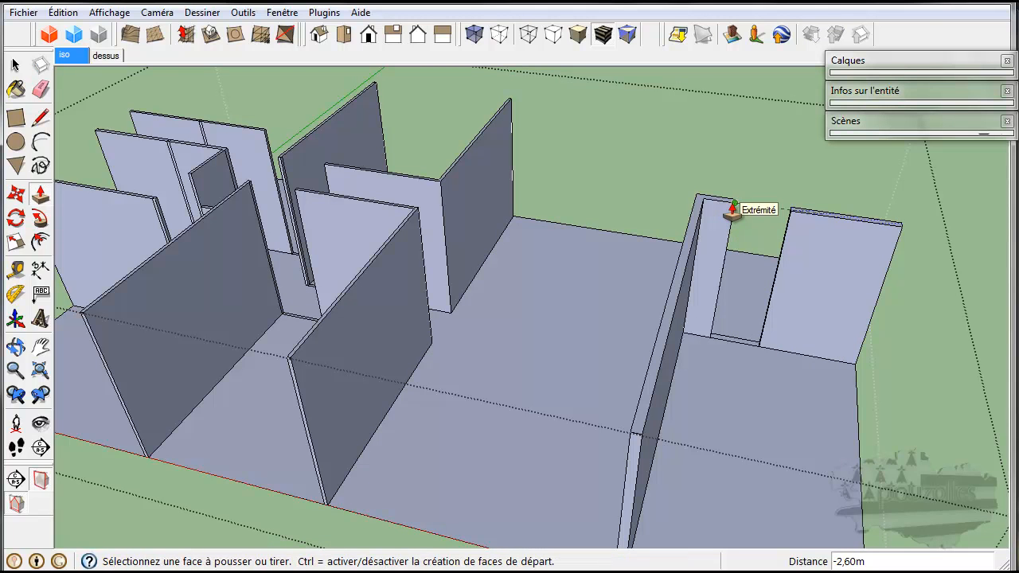
# Erase the leftover section lines on the front face and top of the middle left partition
pyautogui.scroll(-3, 797, 410)
pyautogui.moveTo(448, 326); pyautogui.dragTo(522, 341, button='middle')
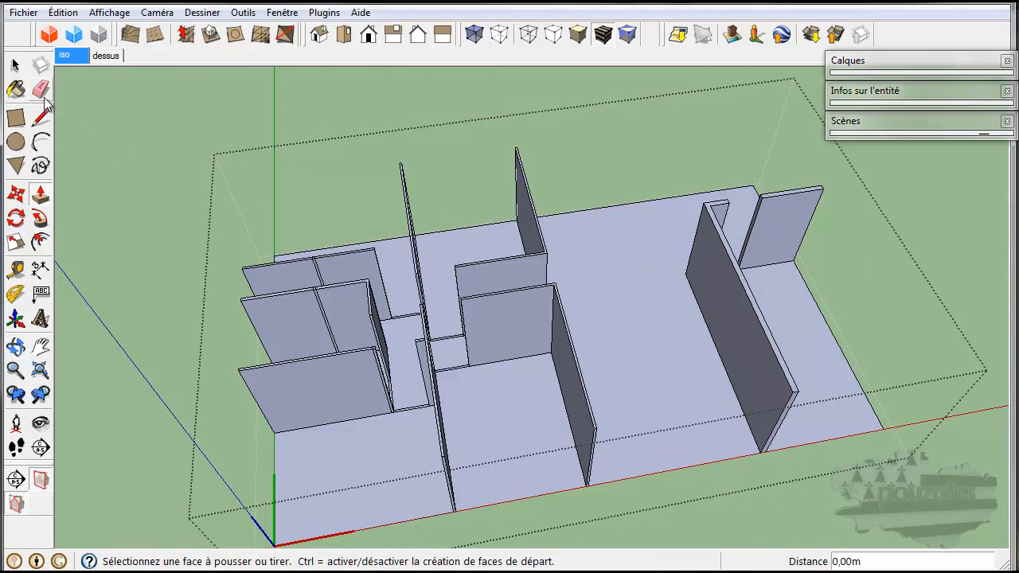
pyautogui.click(15, 64)
pyautogui.moveTo(366, 182)
pyautogui.mouseDown(button='middle')
pyautogui.moveTo(330, 235)
pyautogui.moveTo(383, 312)
pyautogui.moveTo(391, 239)
pyautogui.moveTo(375, 216)
pyautogui.moveTo(417, 234)
pyautogui.mouseUp(button='middle')
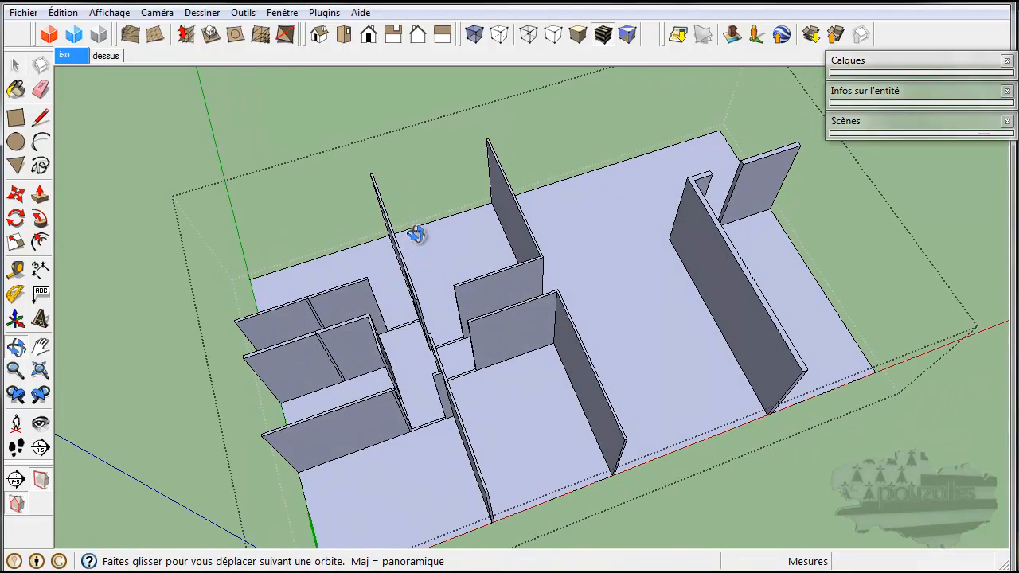
pyautogui.click(40, 90)
pyautogui.scroll(4, 335, 380)
pyautogui.moveTo(351, 323); pyautogui.dragTo(339, 310)
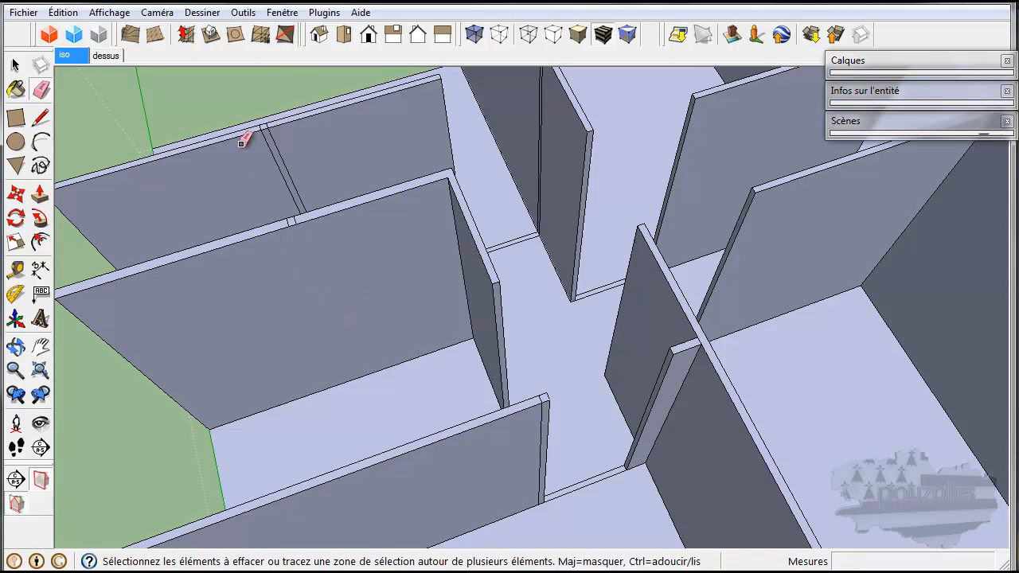
pyautogui.scroll(4, 269, 217)
pyautogui.moveTo(338, 215); pyautogui.dragTo(326, 216)
# Erase the leftover section lines on the rear face of the rear-left partition
pyautogui.moveTo(296, 151)
pyautogui.mouseDown(button='middle')
pyautogui.moveTo(311, 173)
pyautogui.moveTo(510, 225)
pyautogui.moveTo(611, 224)
pyautogui.moveTo(655, 199)
pyautogui.moveTo(632, 220)
pyautogui.mouseUp(button='middle')
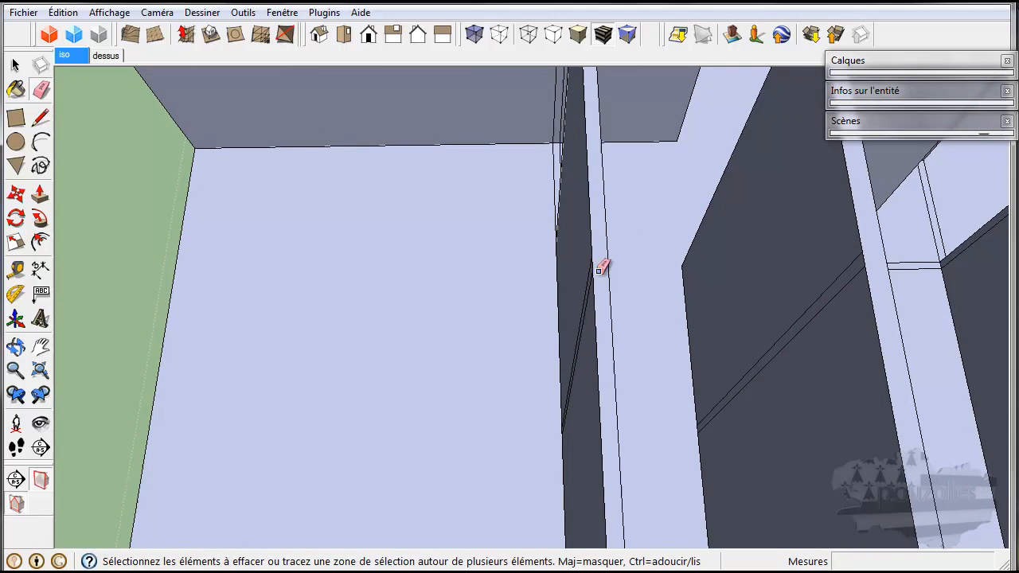
pyautogui.scroll(-2, 580, 355)
pyautogui.scroll(-3, 580, 356)
pyautogui.scroll(1, 584, 353)
pyautogui.scroll(3, 567, 278)
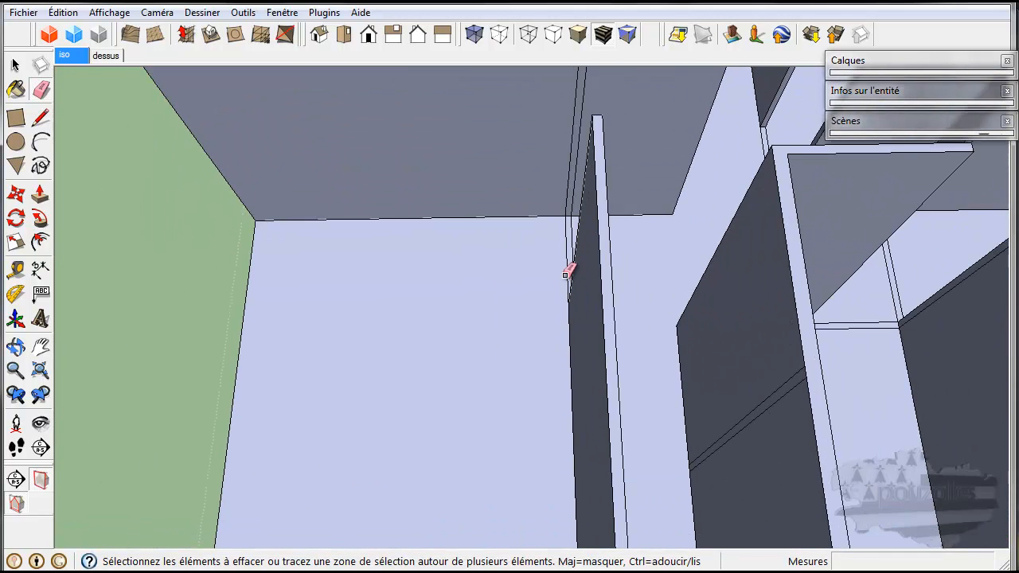
pyautogui.scroll(2, 565, 280)
pyautogui.scroll(-1, 555, 242)
pyautogui.scroll(-4, 555, 241)
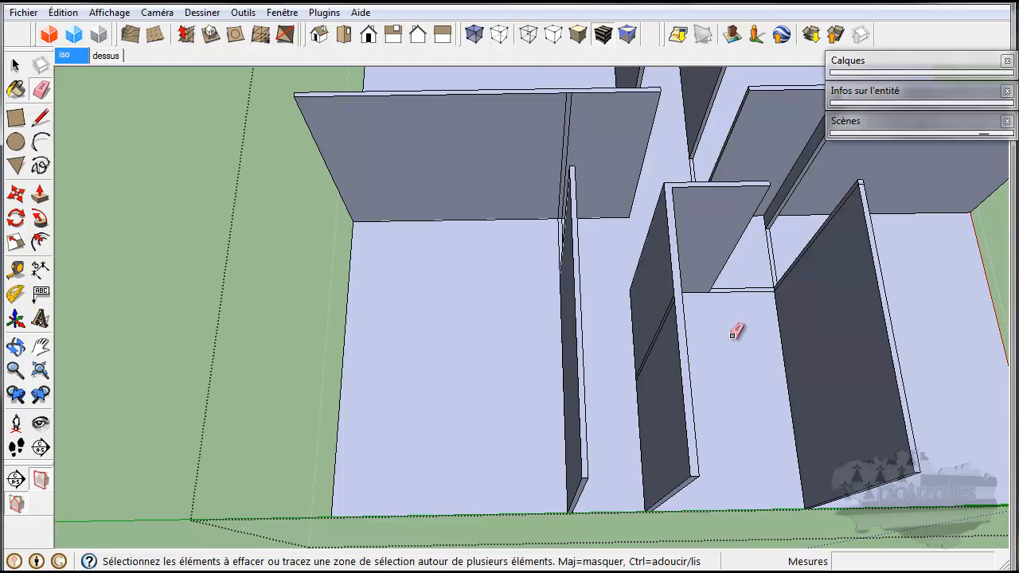
# Check the raised partitions from several sides and make the mur layer visible again
pyautogui.scroll(-3, 733, 334)
pyautogui.moveTo(747, 344)
pyautogui.mouseDown(button='middle')
pyautogui.moveTo(533, 307)
pyautogui.moveTo(480, 266)
pyautogui.mouseUp(button='middle')
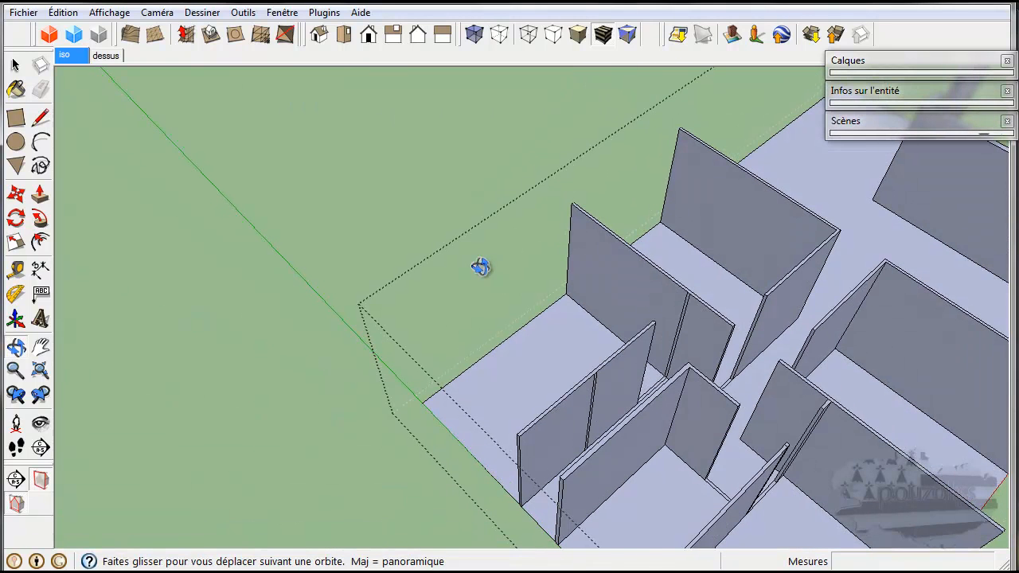
pyautogui.moveTo(750, 434)
pyautogui.mouseDown(button='middle')
pyautogui.moveTo(634, 348)
pyautogui.moveTo(634, 326)
pyautogui.moveTo(522, 416)
pyautogui.mouseUp(button='middle')
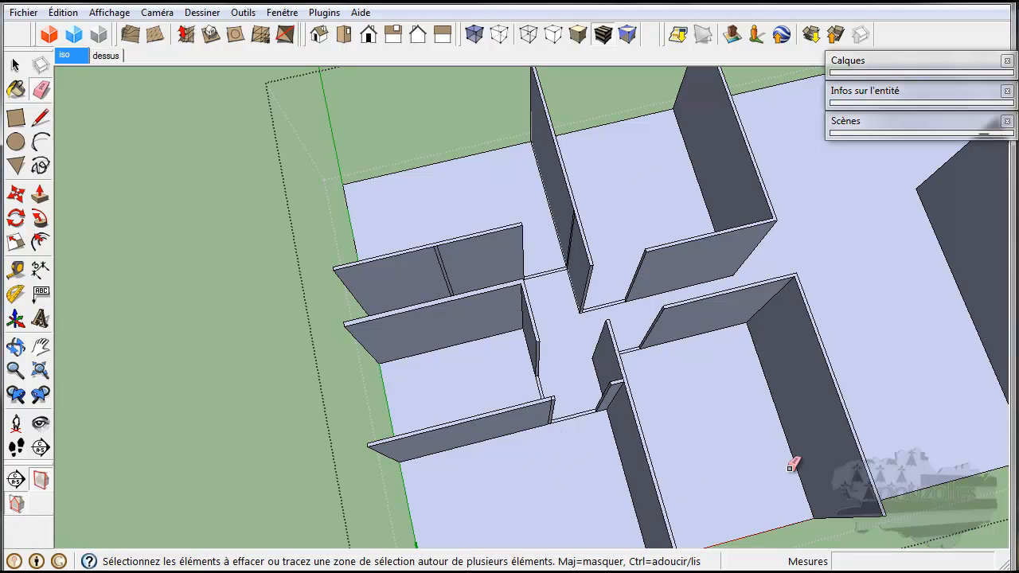
pyautogui.scroll(-4, 779, 353)
pyautogui.moveTo(829, 355); pyautogui.dragTo(733, 396, button='middle')
pyautogui.moveTo(784, 494)
pyautogui.mouseDown(button='middle')
pyautogui.moveTo(701, 434)
pyautogui.moveTo(682, 369)
pyautogui.moveTo(650, 346)
pyautogui.mouseUp(button='middle')
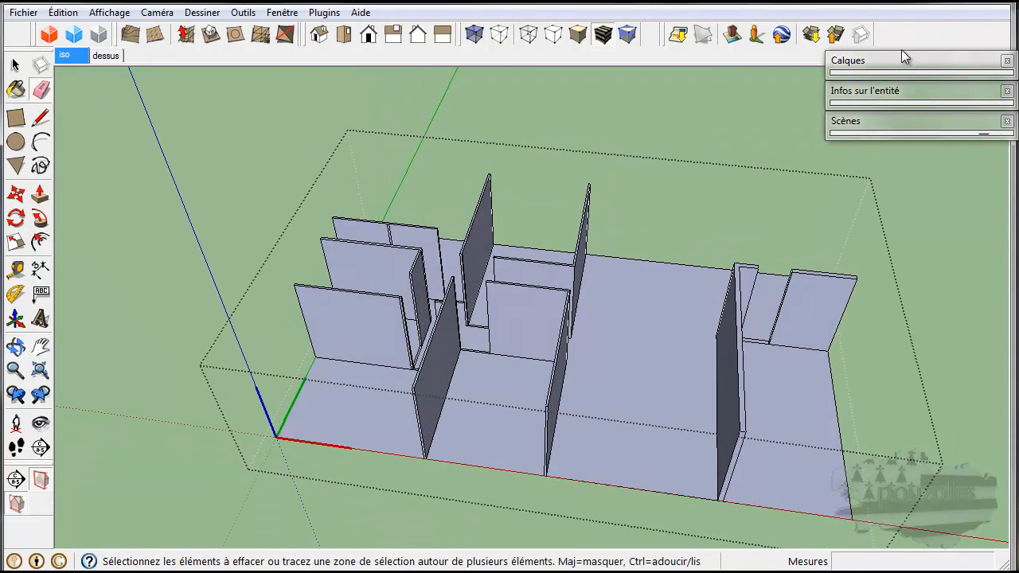
pyautogui.click(897, 59)
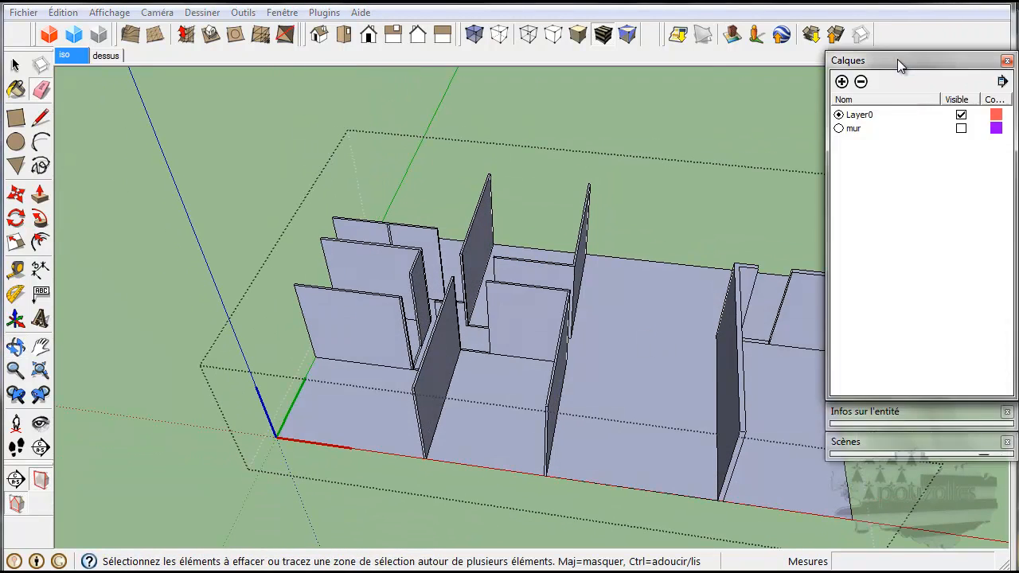
pyautogui.click(961, 128)
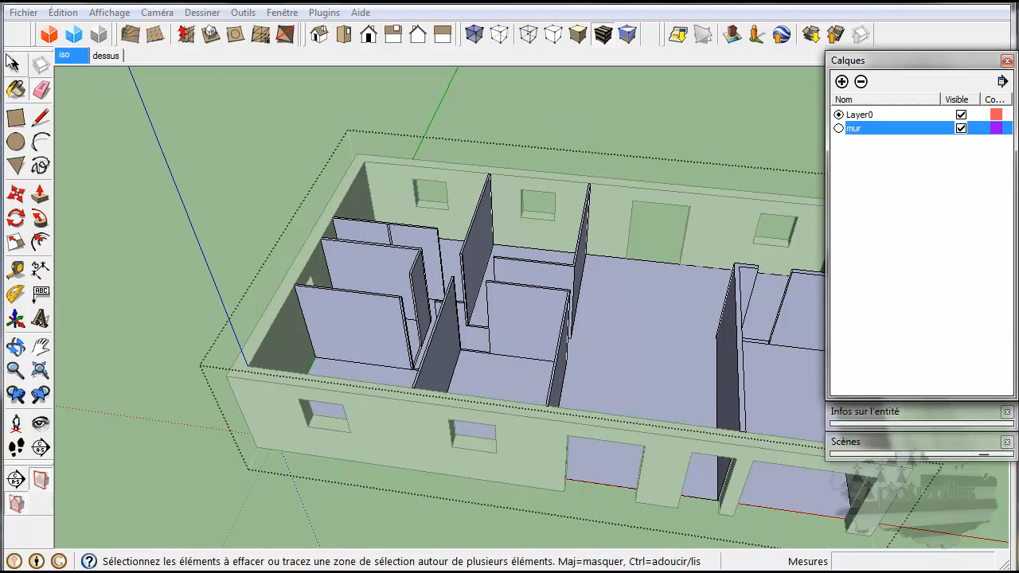
# Reverse all the faces of the partition component's geometry and leave the component
pyautogui.click(16, 63)
pyautogui.click(249, 117)
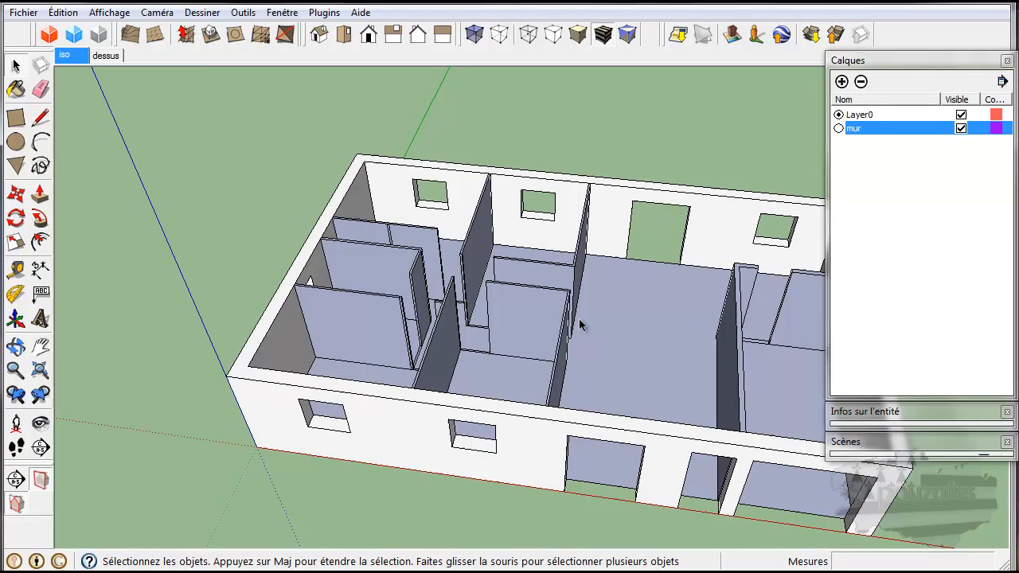
pyautogui.moveTo(596, 336); pyautogui.dragTo(674, 375, button='middle')
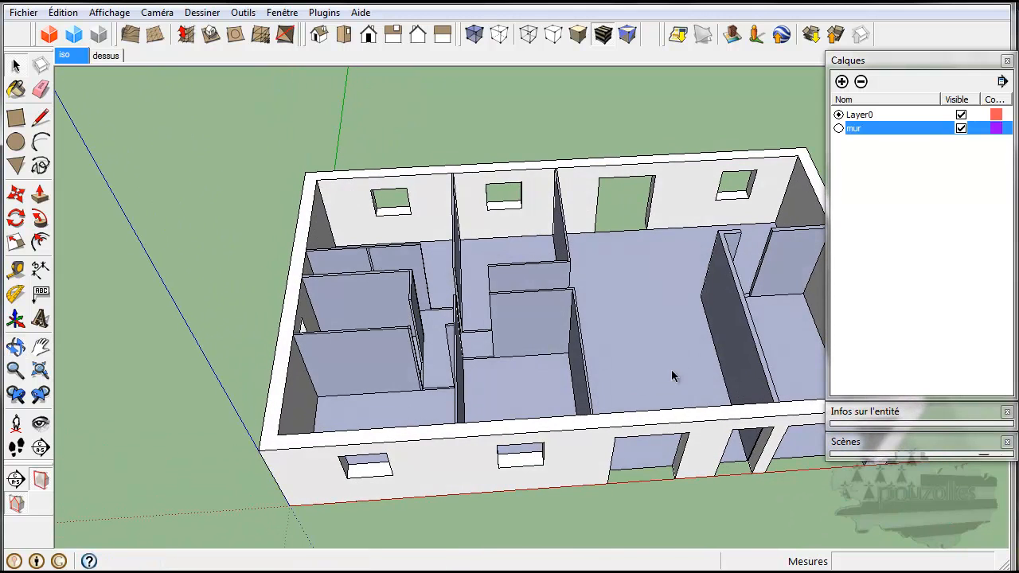
pyautogui.tripleClick(639, 315)
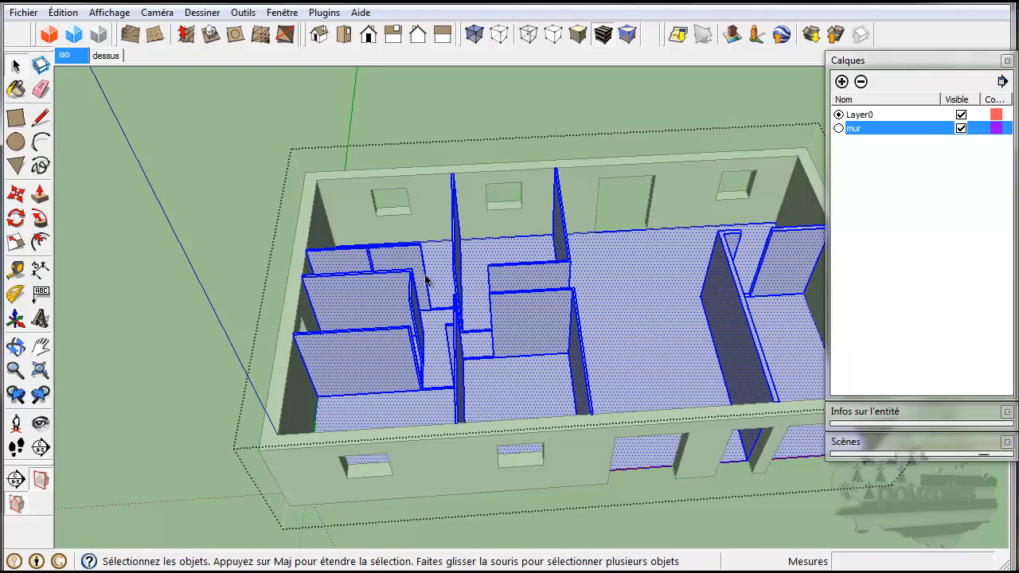
pyautogui.rightClick(651, 304)
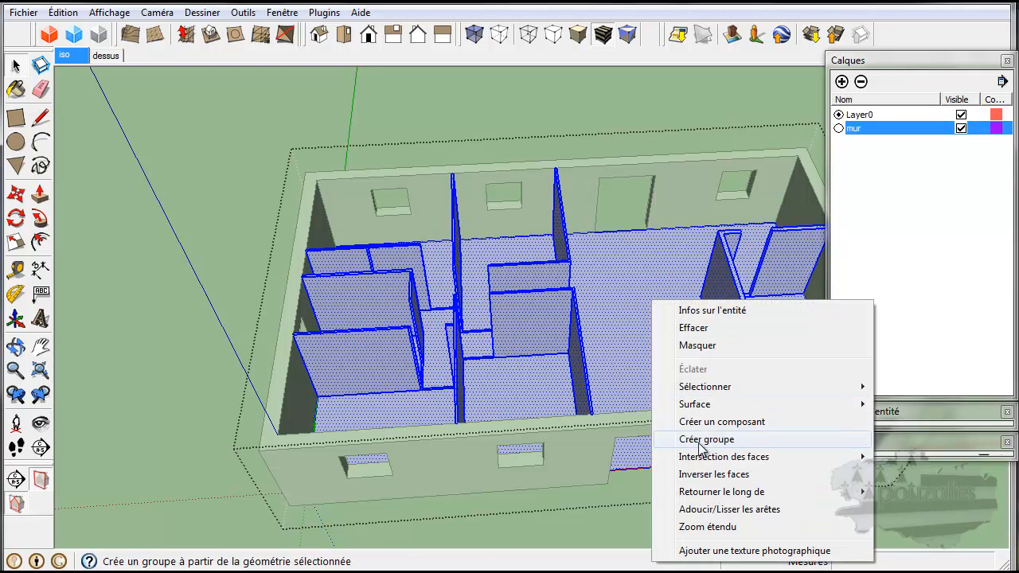
pyautogui.click(704, 475)
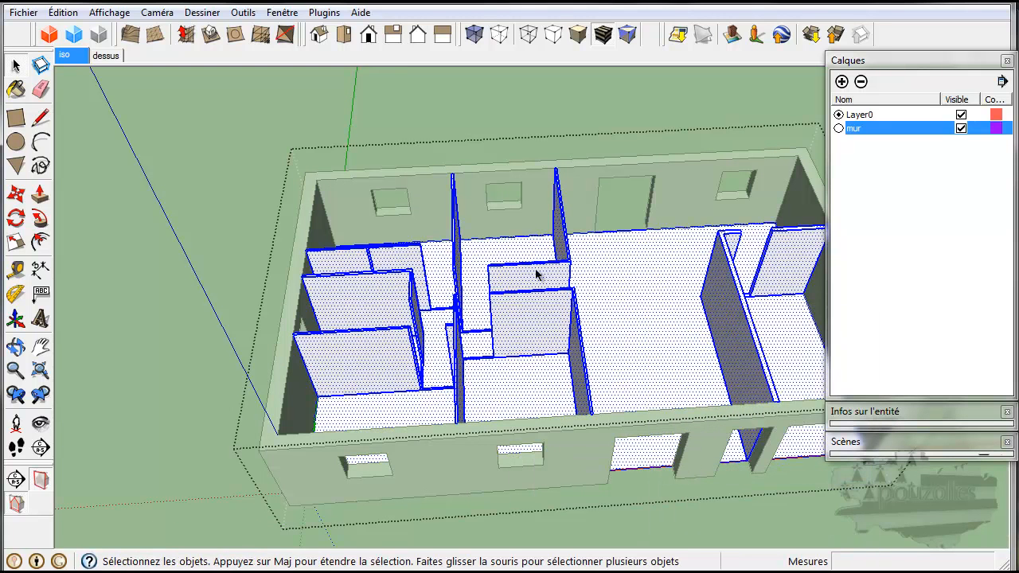
pyautogui.click(239, 125)
# Examine the junction between the long garage partition and the pillar beside the entrance door opening
pyautogui.moveTo(638, 303); pyautogui.dragTo(677, 196, button='middle')
pyautogui.scroll(5, 756, 406)
pyautogui.scroll(6, 784, 392)
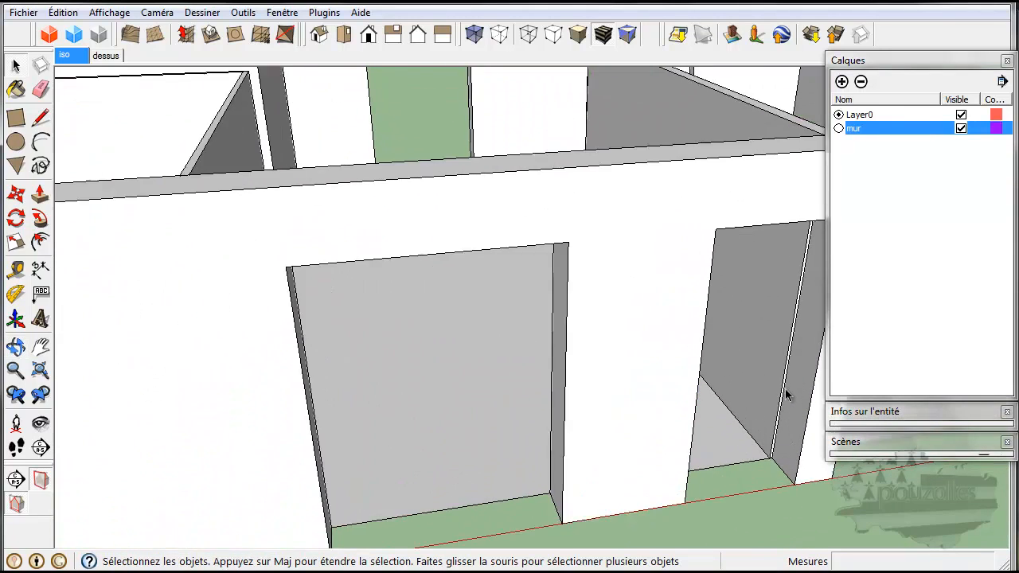
pyautogui.scroll(-5, 786, 390)
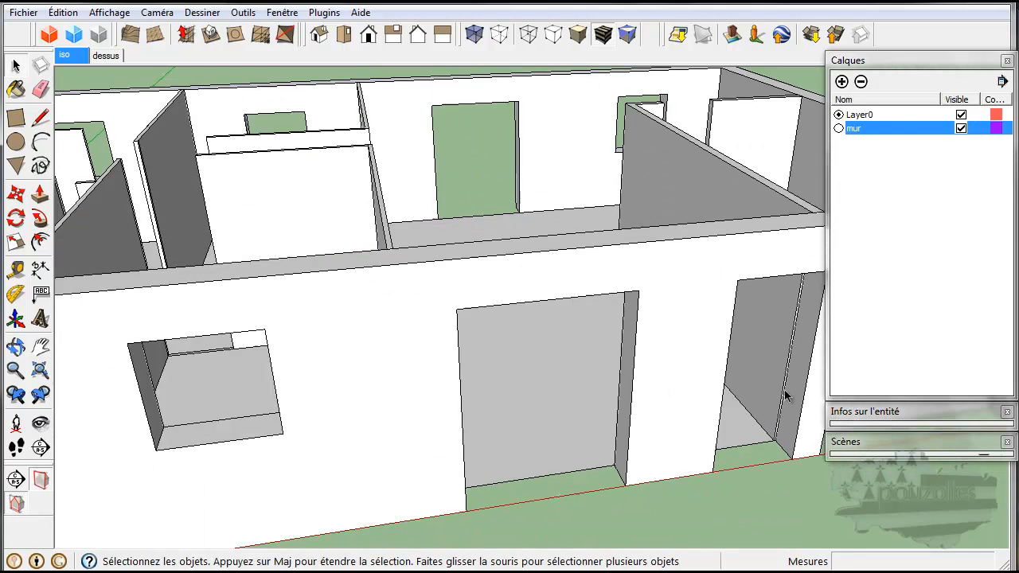
pyautogui.moveTo(793, 373); pyautogui.dragTo(542, 388, button='middle')
pyautogui.scroll(6, 541, 389)
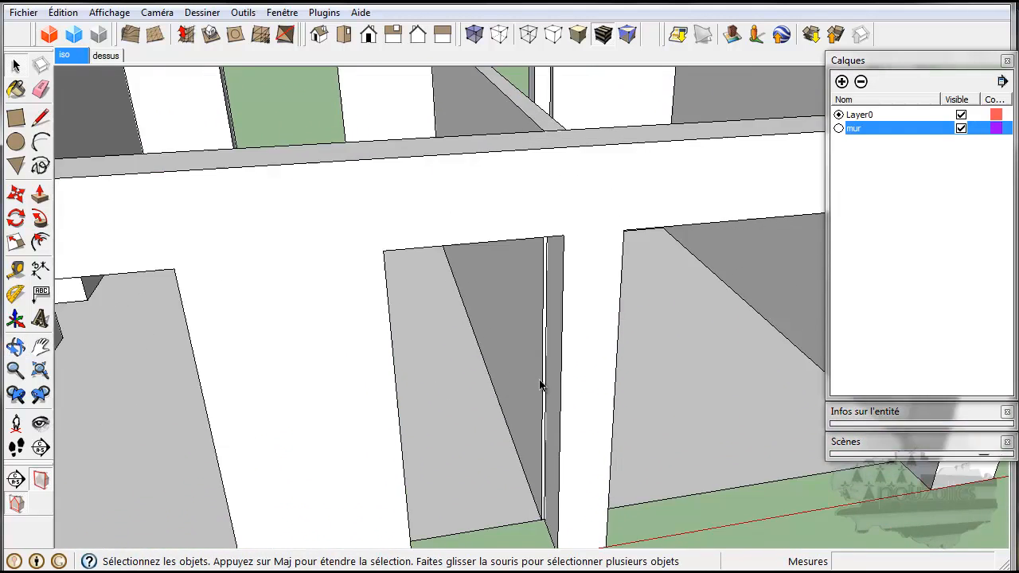
pyautogui.scroll(-5, 540, 385)
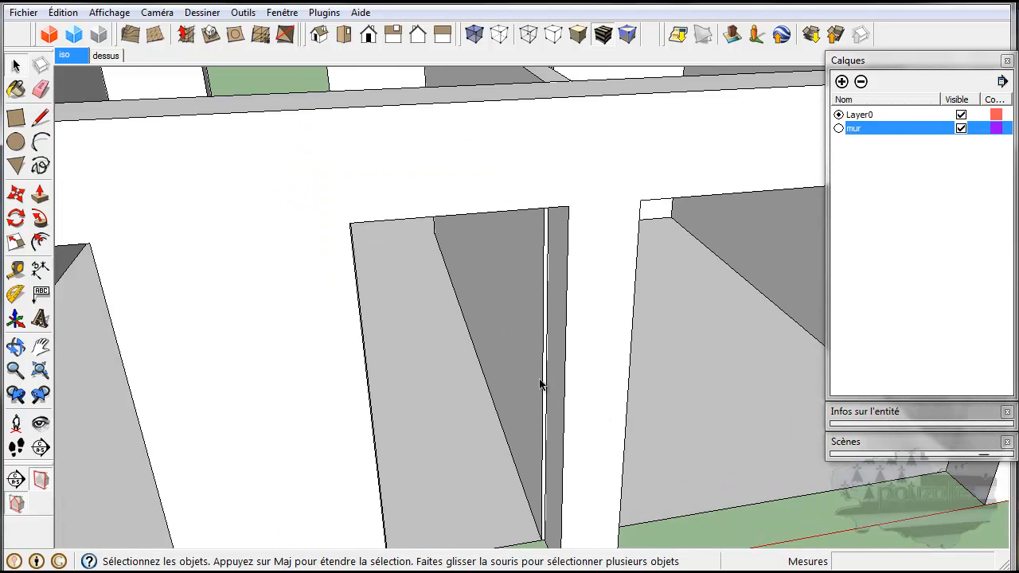
pyautogui.moveTo(574, 298); pyautogui.dragTo(567, 347, button='middle')
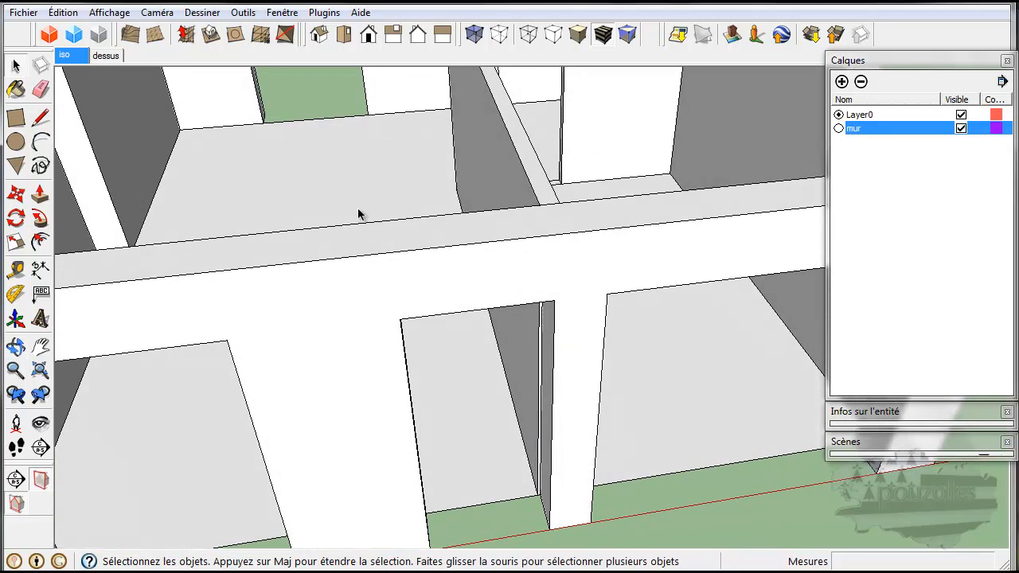
pyautogui.click(40, 195)
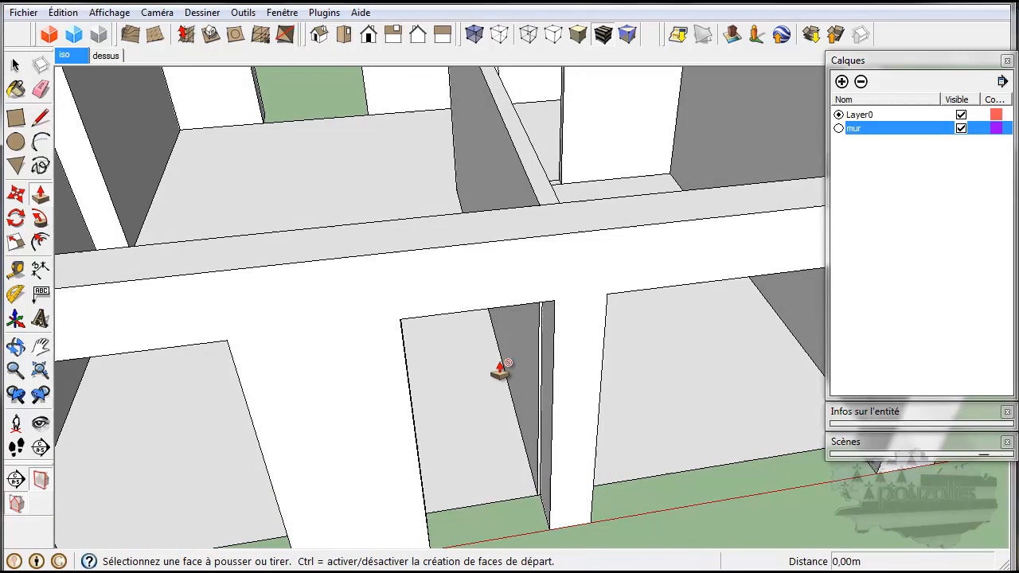
pyautogui.click(15, 66)
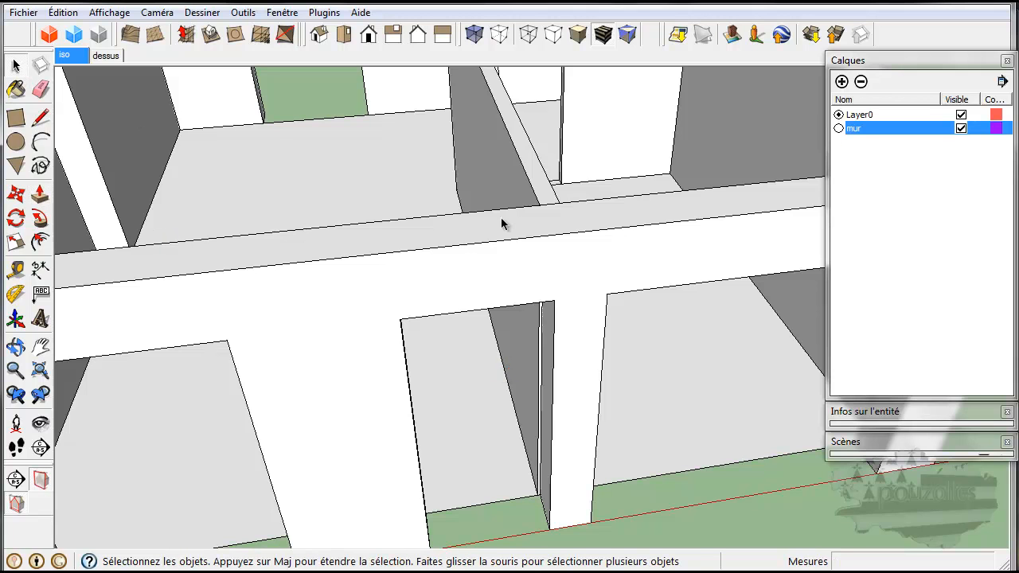
pyautogui.tripleClick(530, 177)
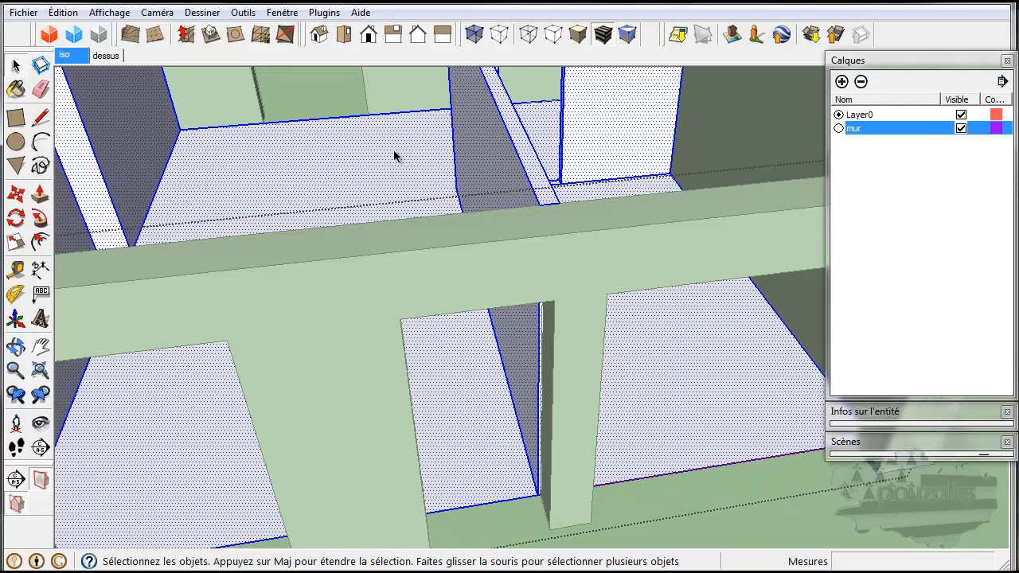
pyautogui.click(723, 520)
# Inside the partition component, push the living-room face of the long garage partition in by 0.02 m, flush with the entrance opening's edge
pyautogui.click(519, 363)
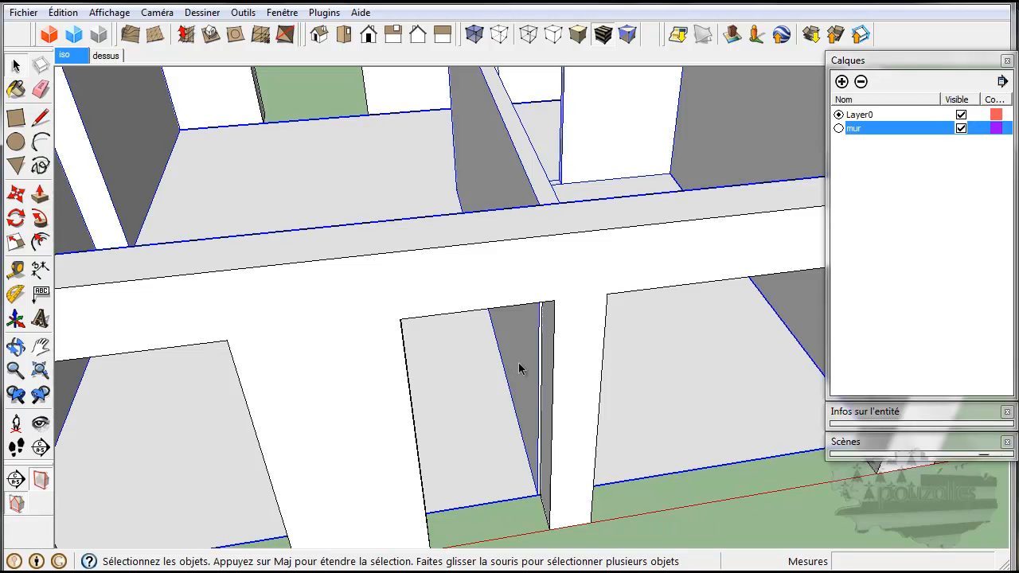
pyautogui.doubleClick(518, 362)
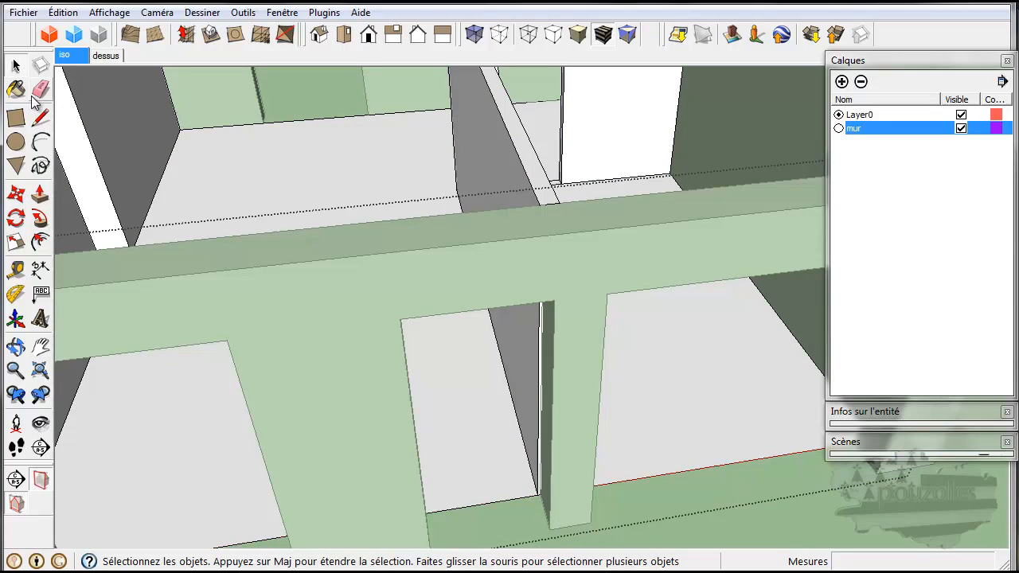
pyautogui.click(39, 197)
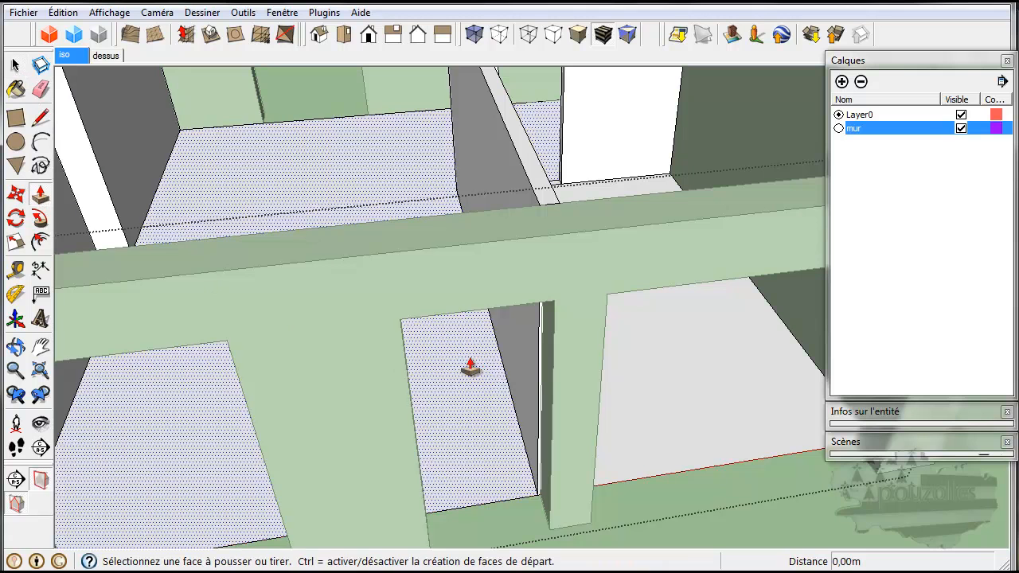
pyautogui.click(518, 369)
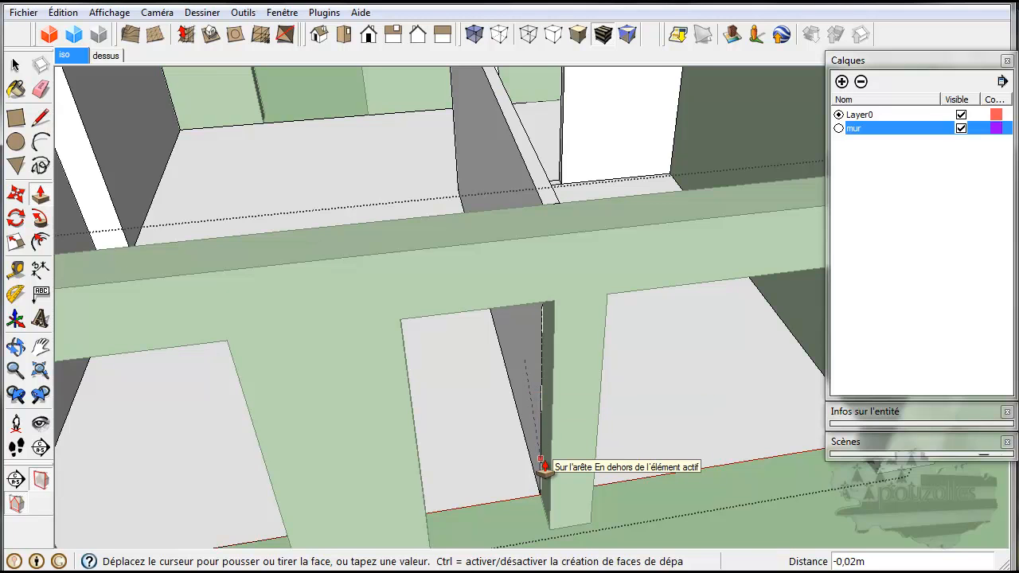
pyautogui.scroll(6, 544, 470)
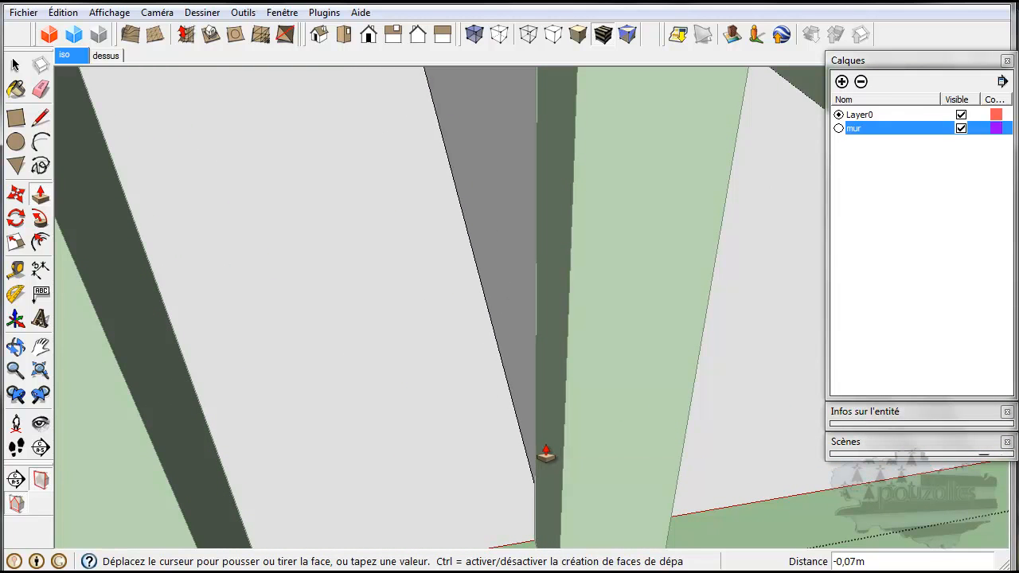
pyautogui.scroll(-6, 545, 454)
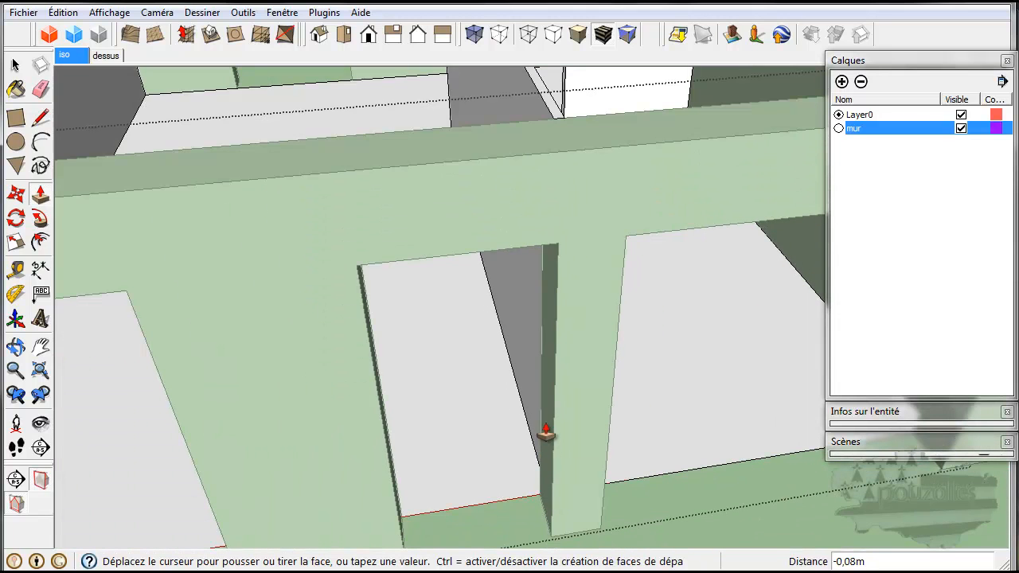
pyautogui.moveTo(555, 159); pyautogui.dragTo(502, 359, button='middle')
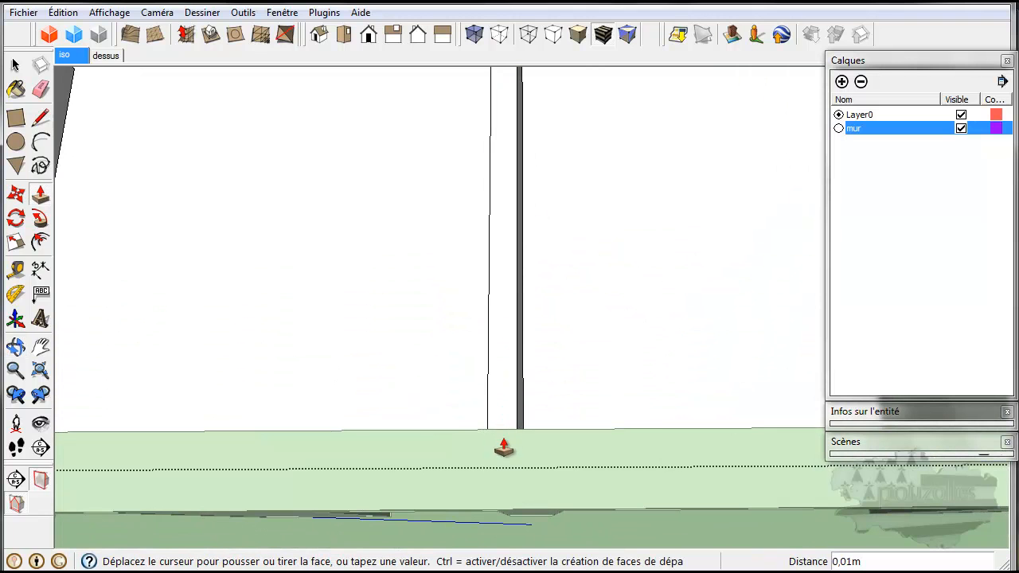
pyautogui.moveTo(515, 461); pyautogui.dragTo(751, 275, button='middle')
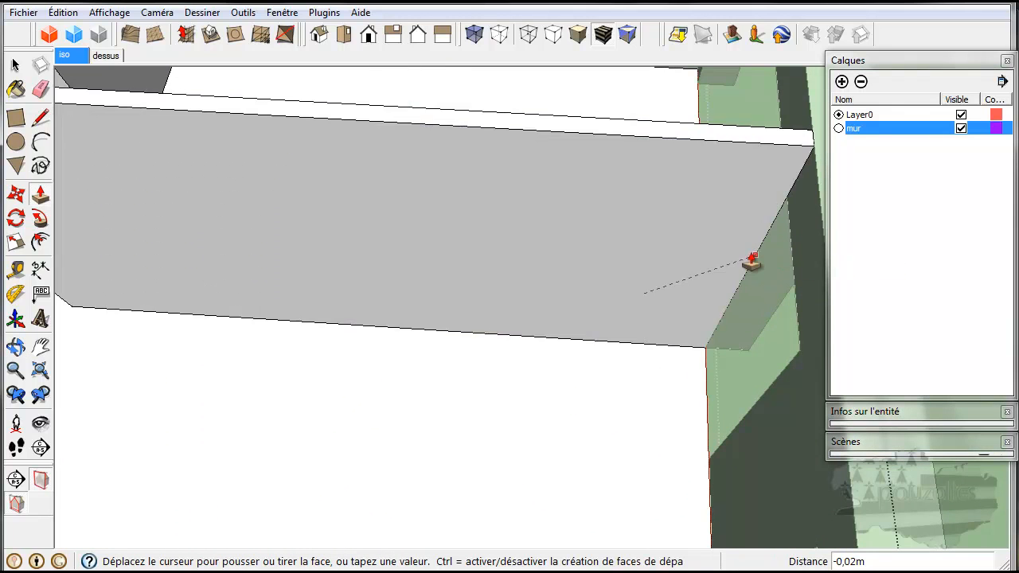
pyautogui.scroll(3, 753, 263)
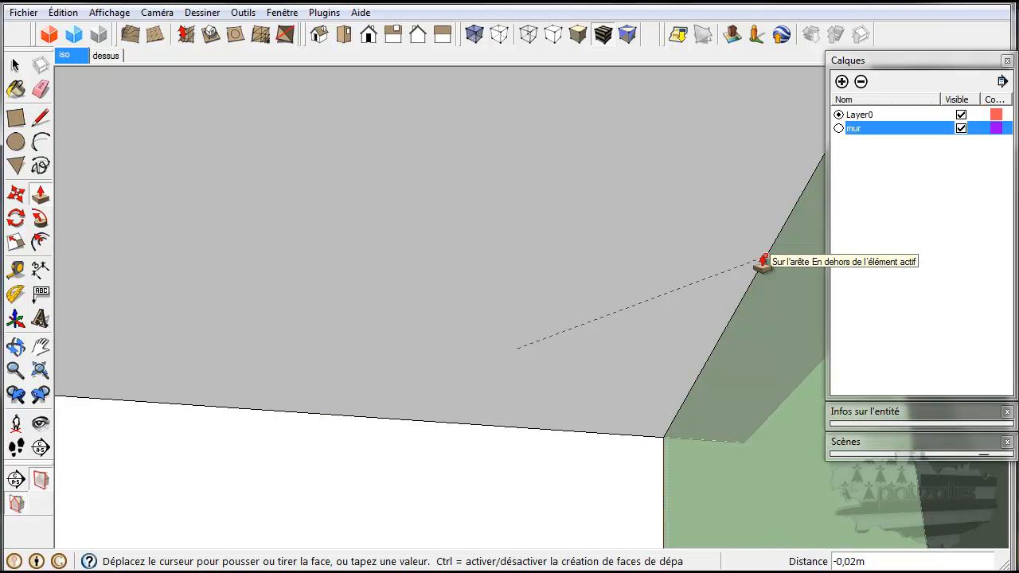
pyautogui.scroll(-4, 729, 326)
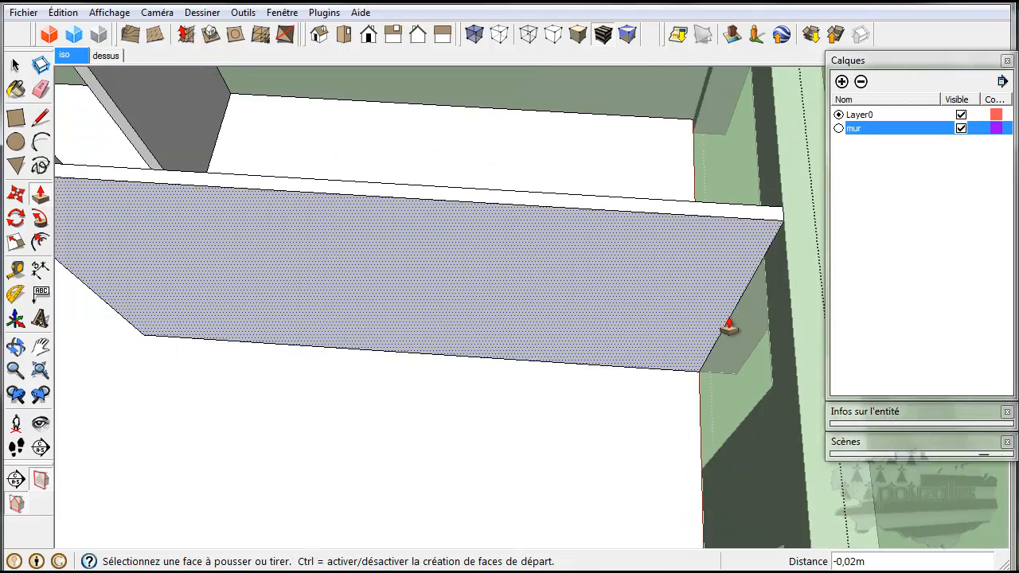
pyautogui.scroll(-3, 729, 327)
pyautogui.moveTo(749, 355)
pyautogui.mouseDown(button='middle')
pyautogui.moveTo(675, 333)
pyautogui.moveTo(740, 345)
pyautogui.mouseUp(button='middle')
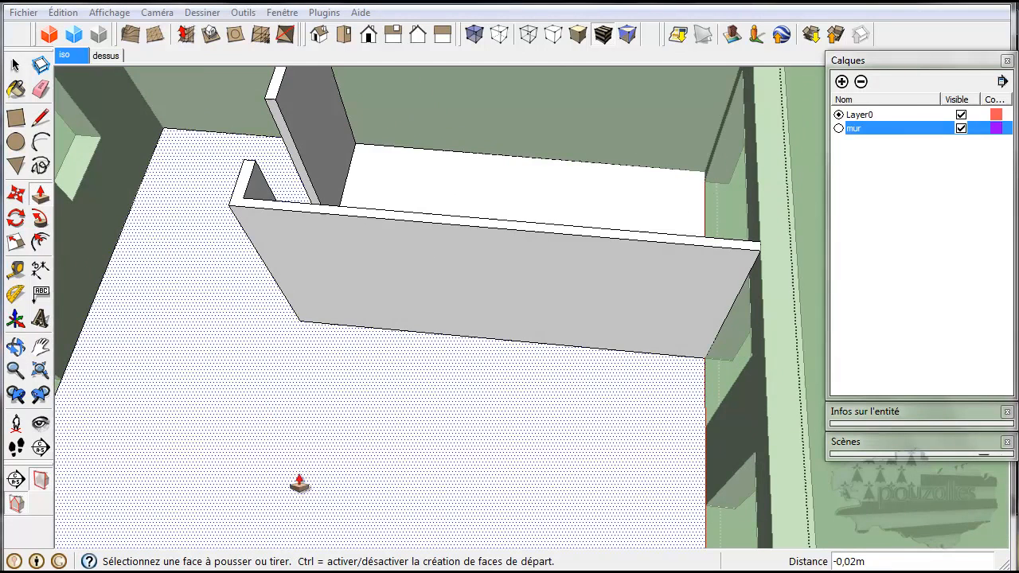
# Switch to the floor plan image and examine the dimensions around the garage and living room
pyautogui.hotkey('alt', 'Tab')
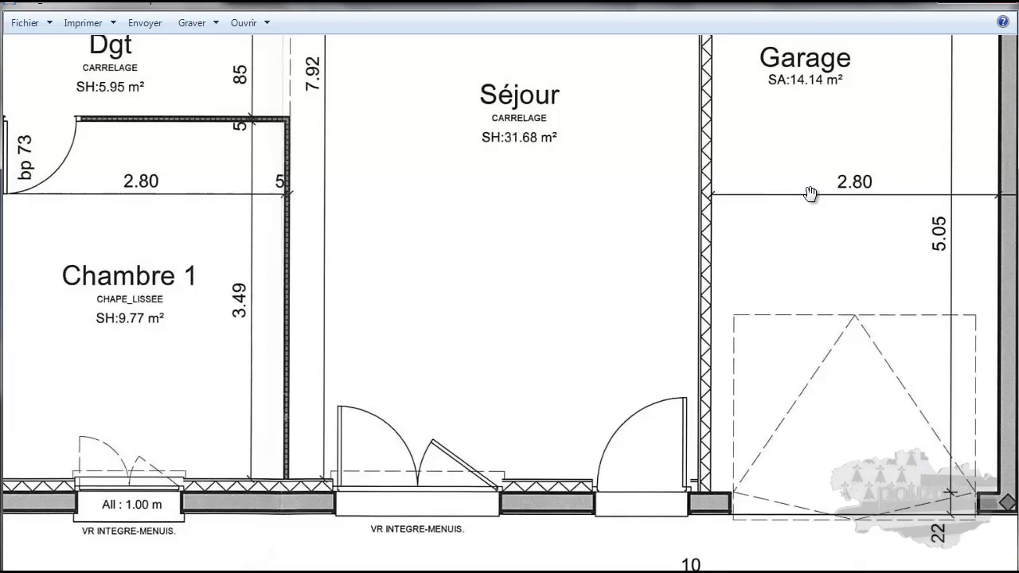
pyautogui.scroll(-1, 833, 257)
pyautogui.scroll(-2, 834, 257)
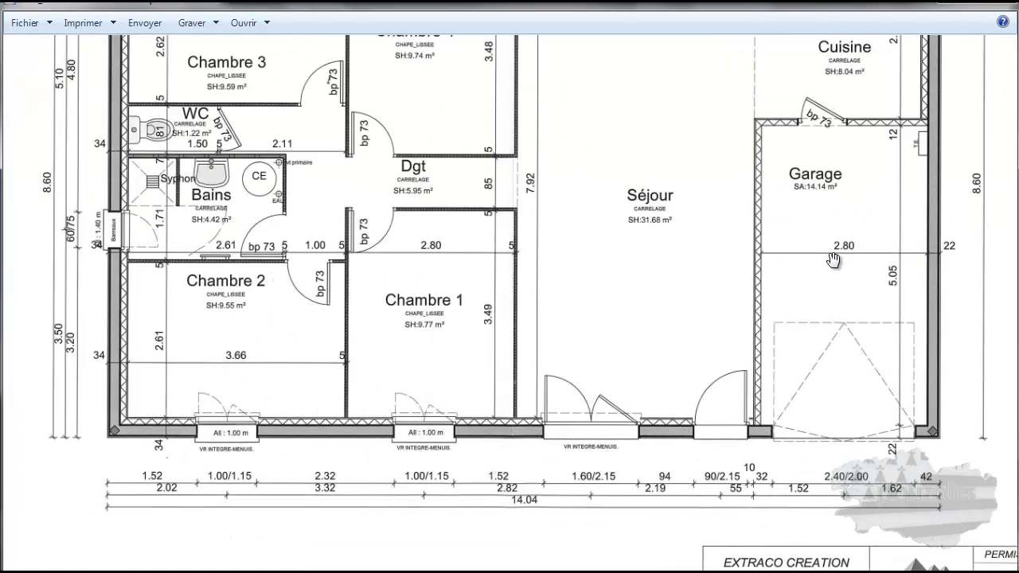
pyautogui.scroll(1, 833, 259)
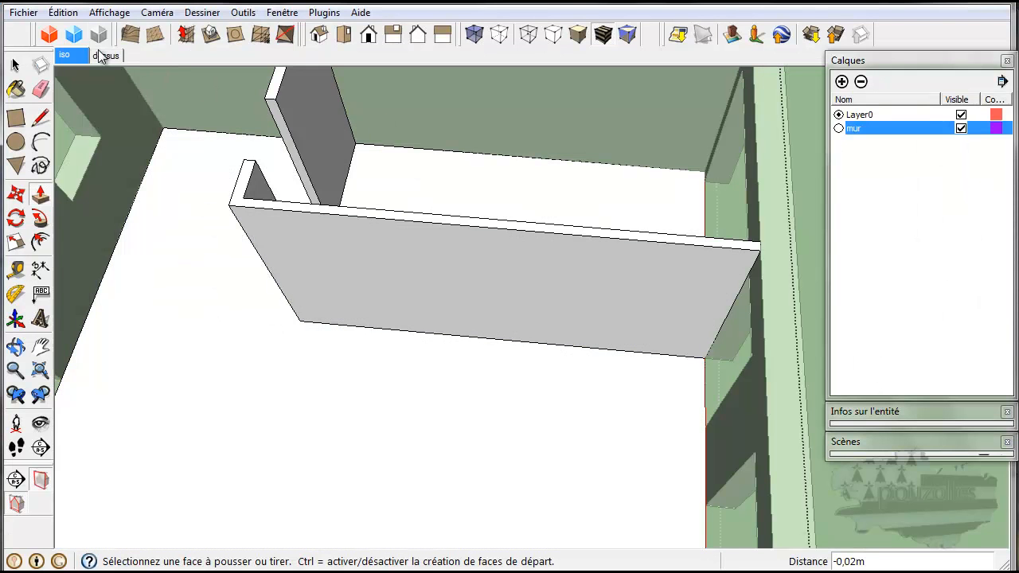
# Check the garage's interior width against the floor plan with a temporary dimension in the dessus scene, and erase that dimension
pyautogui.click(107, 56)
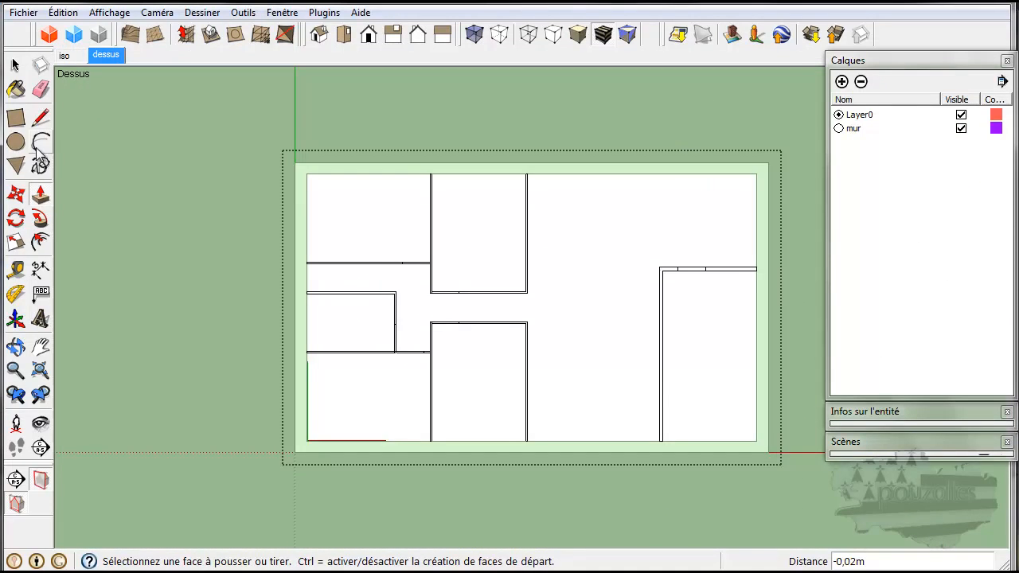
pyautogui.click(41, 270)
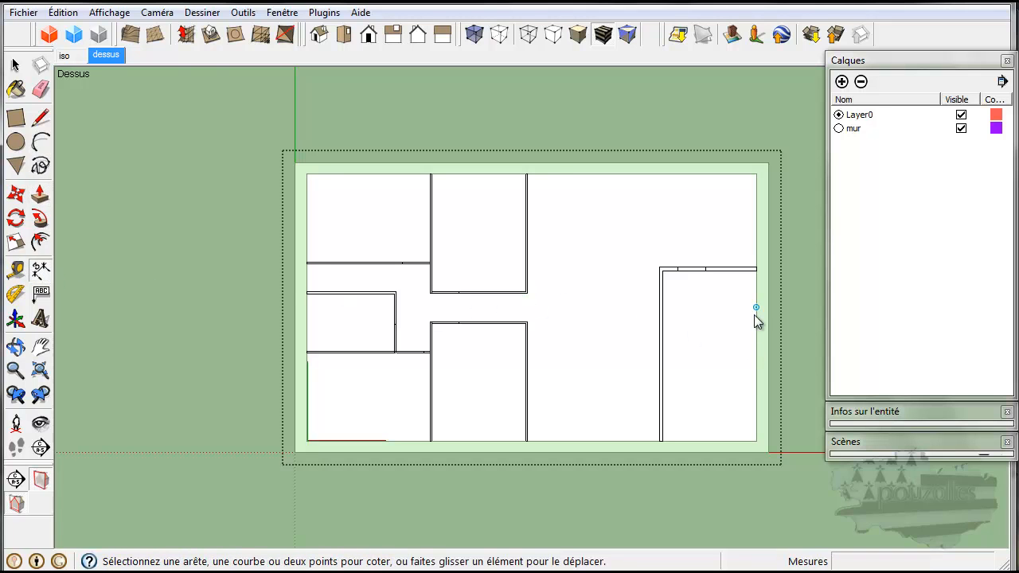
pyautogui.click(756, 271)
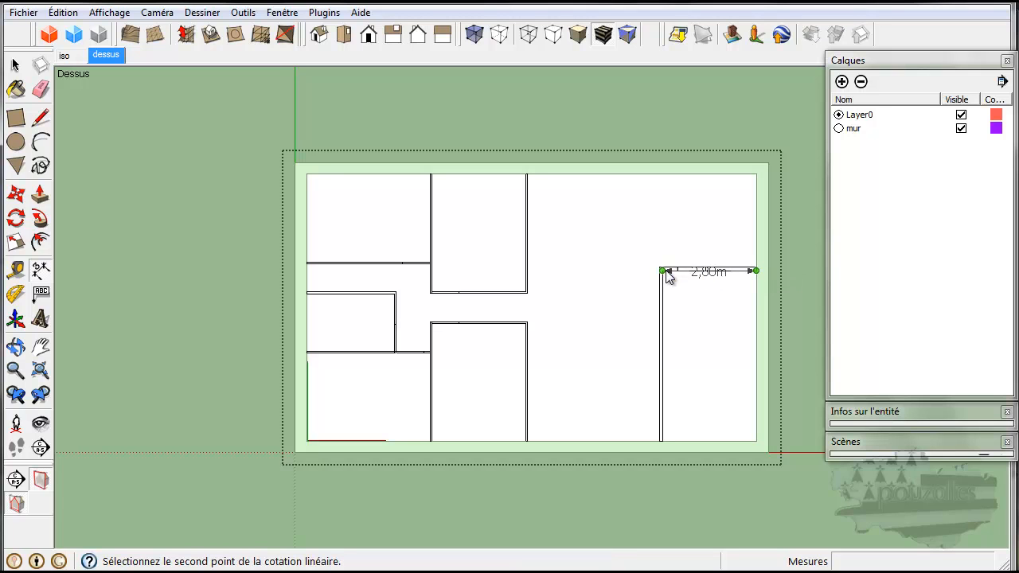
pyautogui.click(666, 272)
pyautogui.click(673, 356)
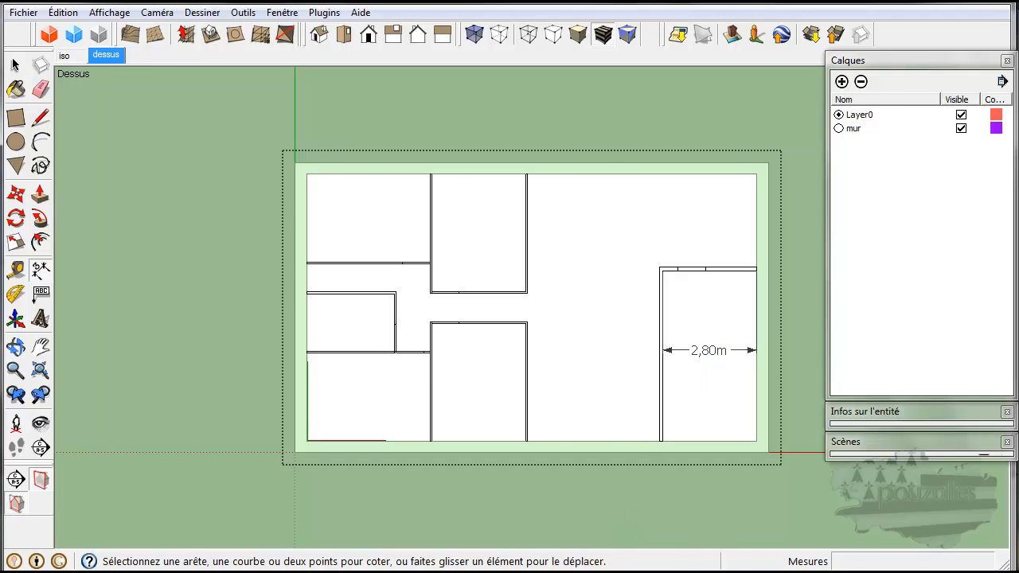
pyautogui.hotkey('alt', 'Tab')
pyautogui.click(41, 90)
pyautogui.click(716, 350)
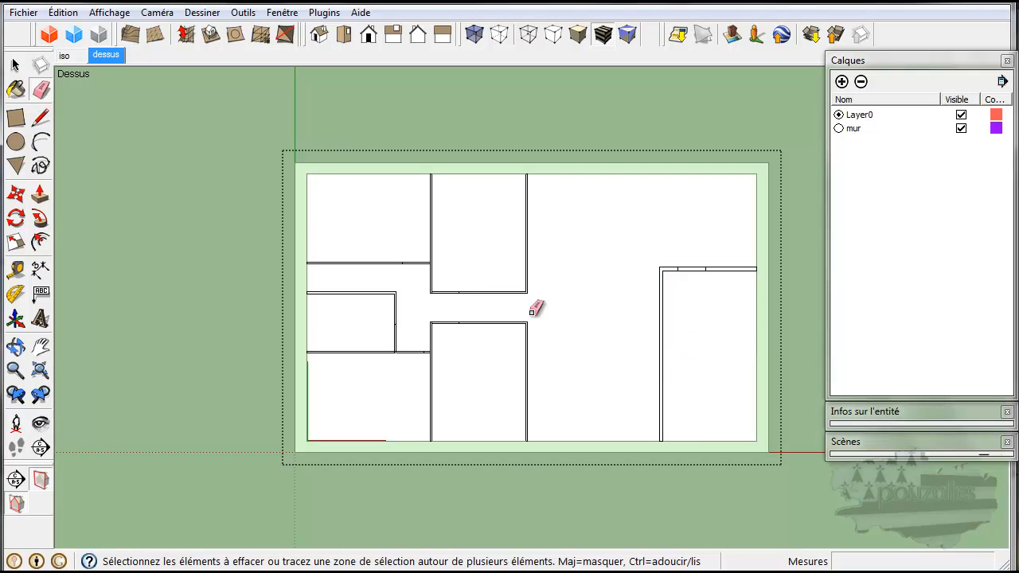
# Leave the partition component in the iso scene and add a layer named cloisons
pyautogui.click(66, 56)
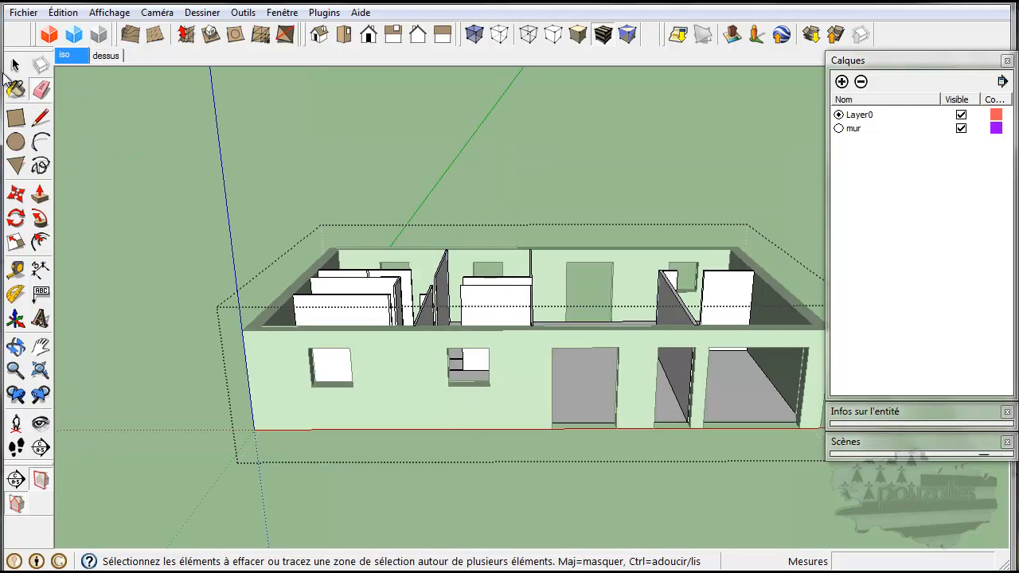
pyautogui.click(15, 65)
pyautogui.click(255, 190)
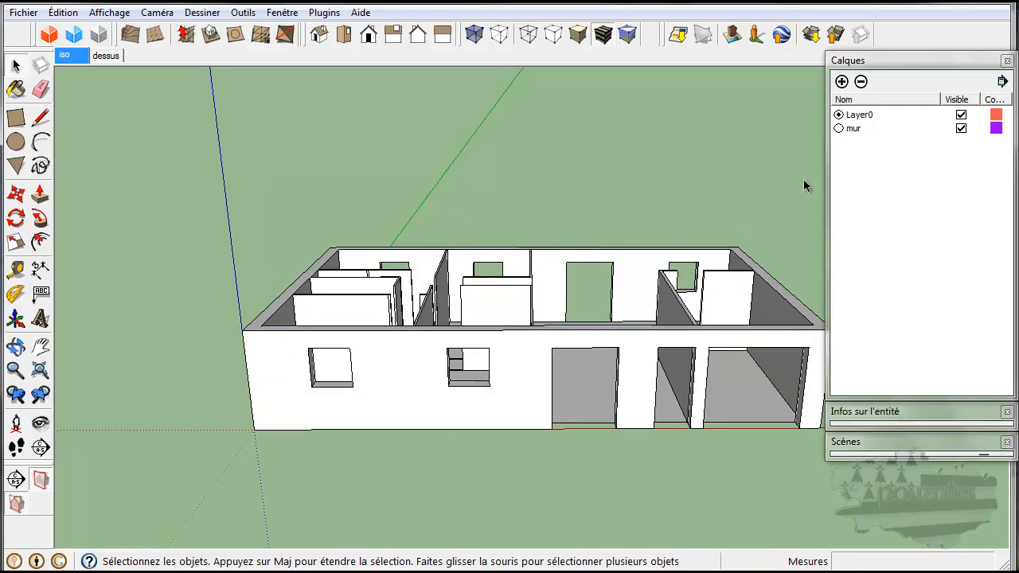
pyautogui.click(846, 82)
pyautogui.write('cloisons')
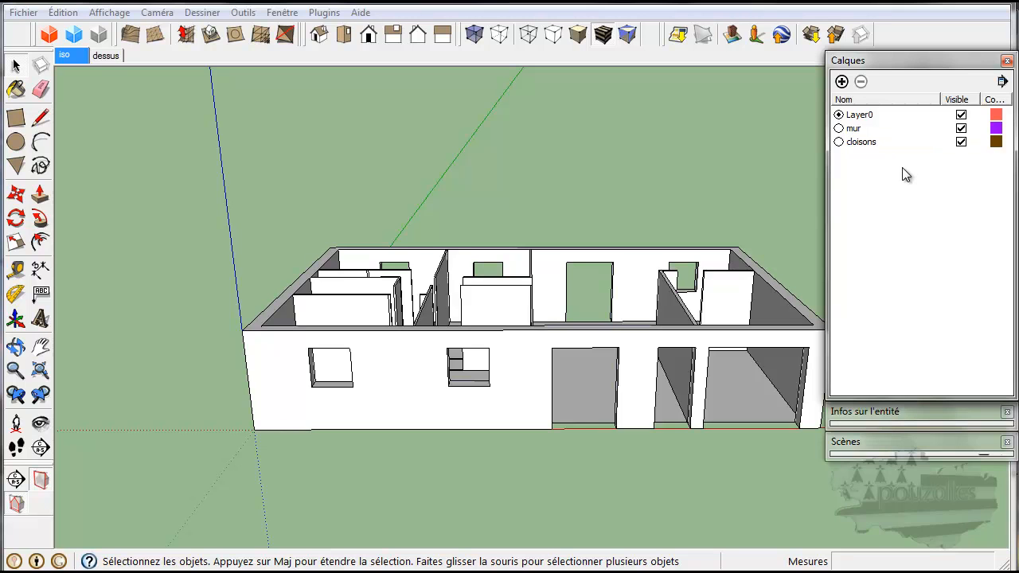
# Select the interior partition component and assign it to the cloisons layer
pyautogui.click(904, 412)
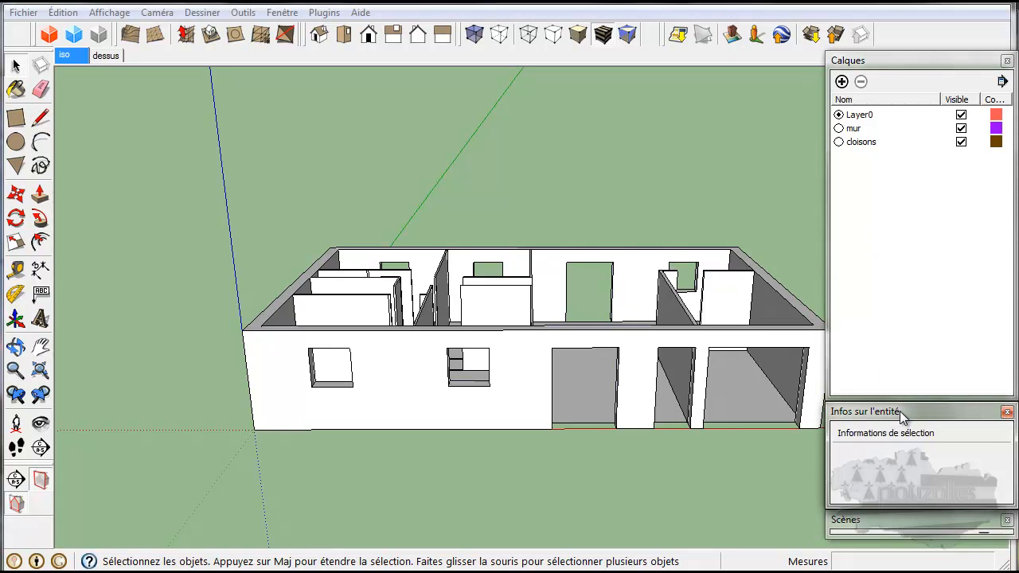
pyautogui.click(674, 308)
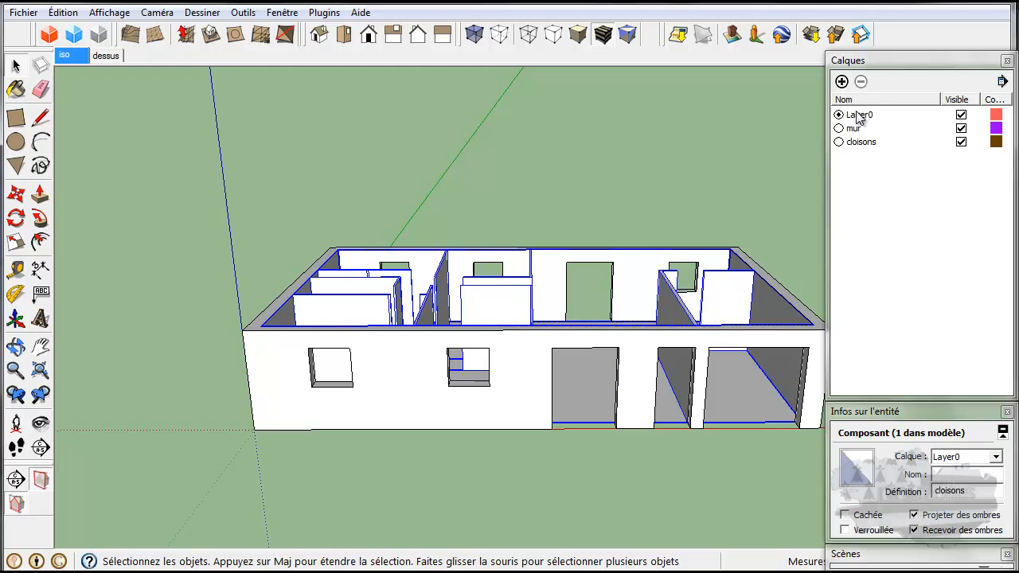
pyautogui.click(961, 115)
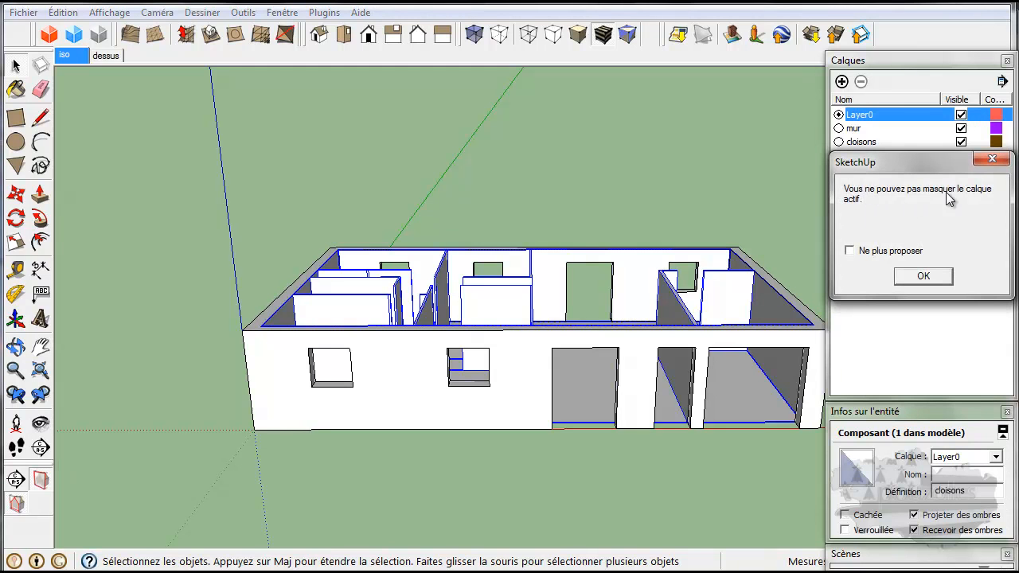
pyautogui.click(944, 279)
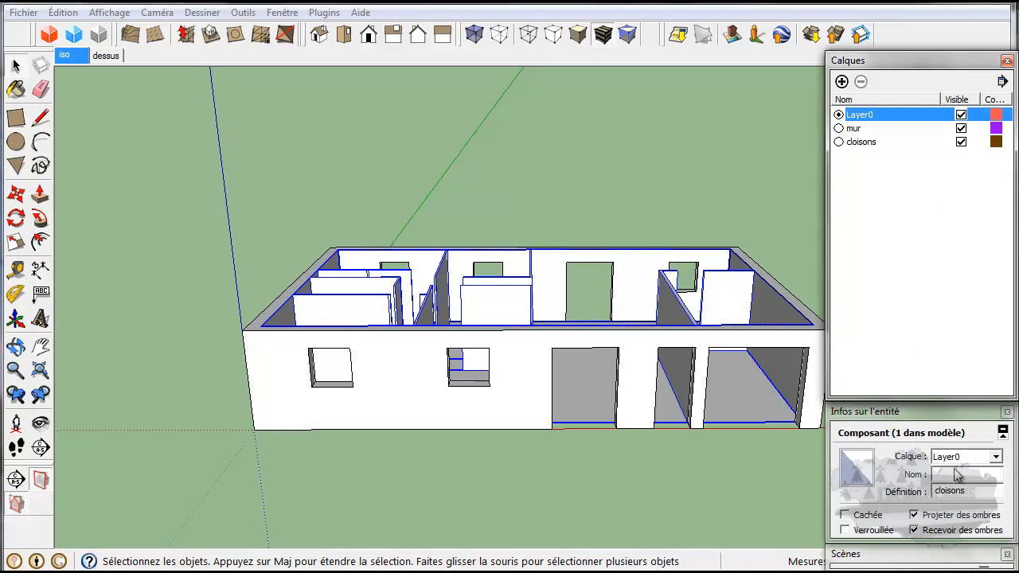
pyautogui.click(996, 457)
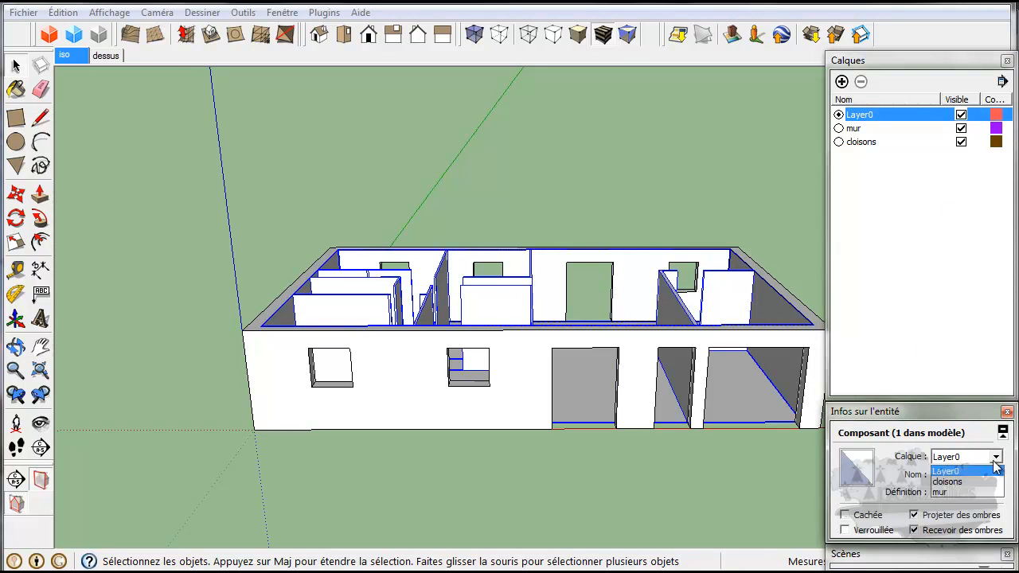
pyautogui.click(978, 481)
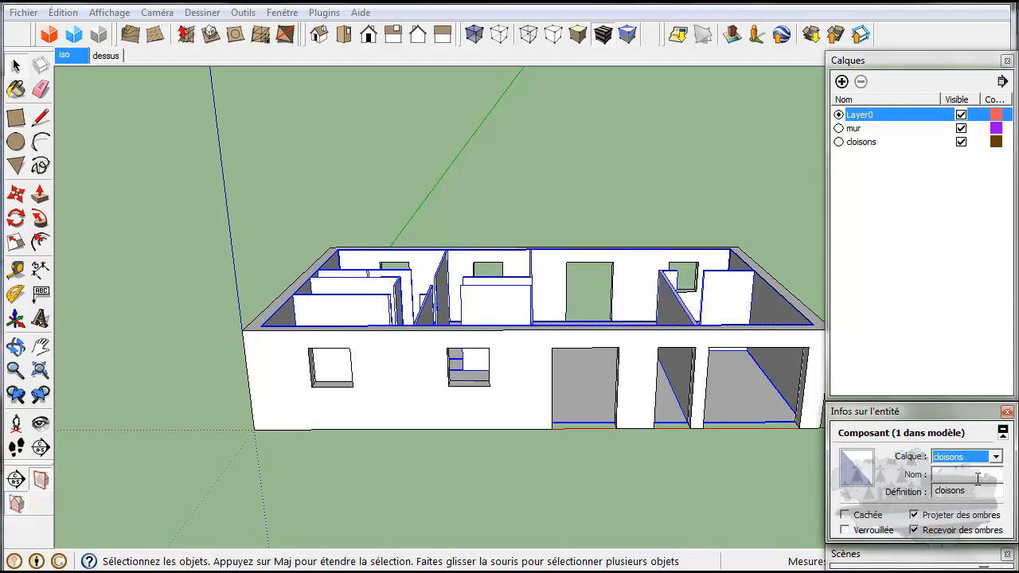
pyautogui.click(970, 412)
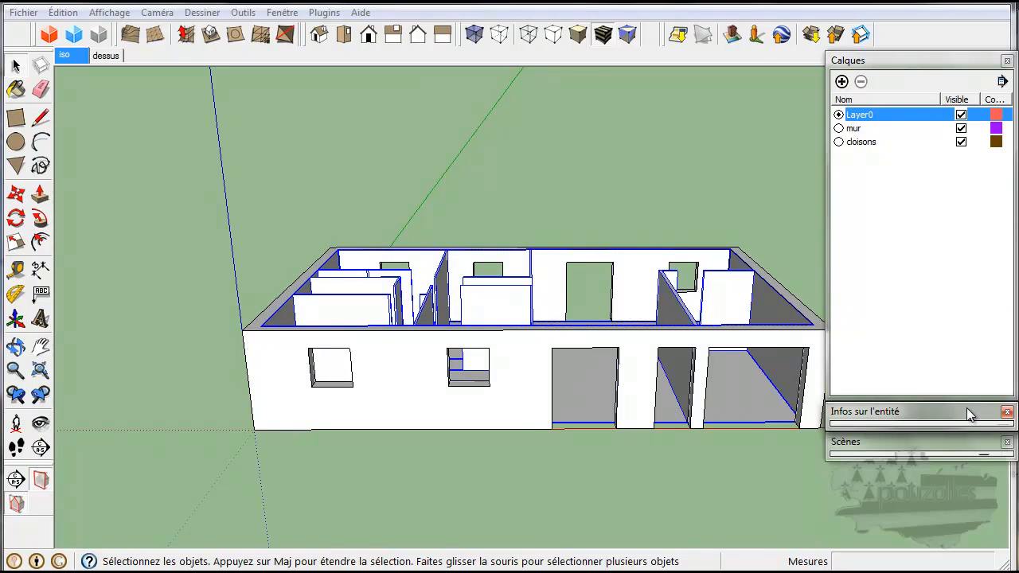
# Switch the cloisons and mur layers off and on to check which objects each one controls
pyautogui.click(962, 143)
pyautogui.click(962, 144)
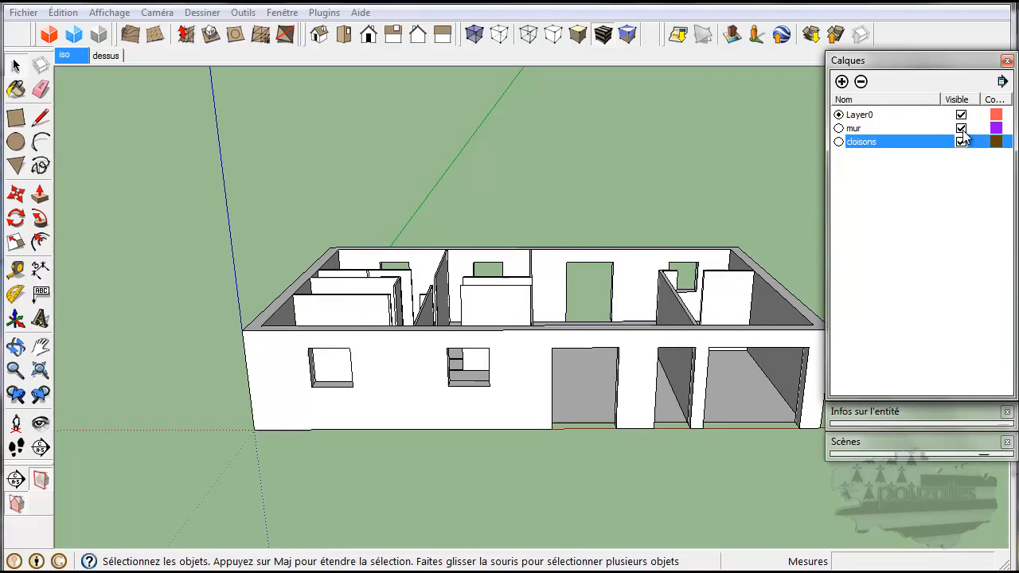
pyautogui.click(964, 133)
pyautogui.click(962, 129)
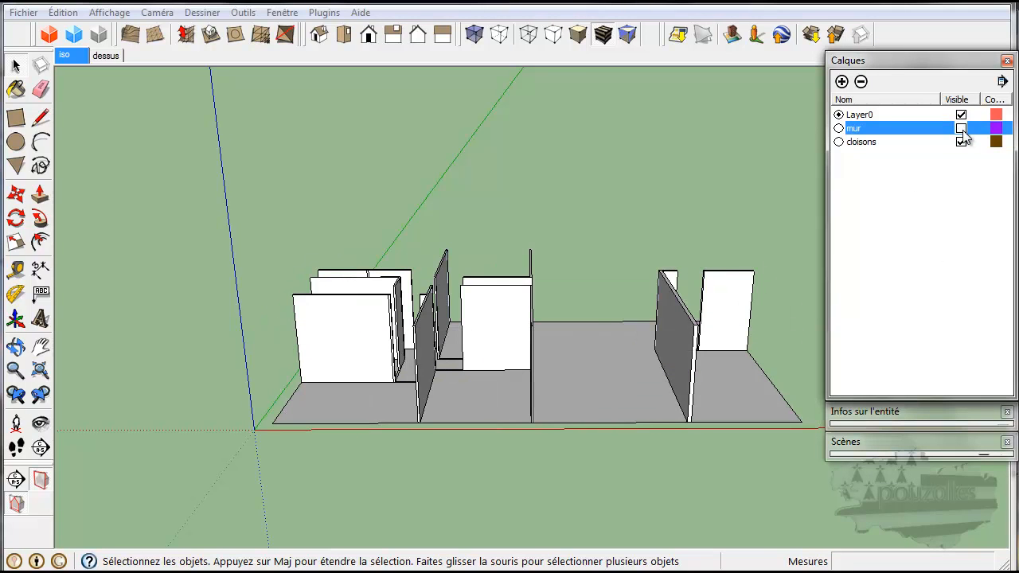
pyautogui.click(962, 129)
pyautogui.click(962, 129)
pyautogui.click(962, 130)
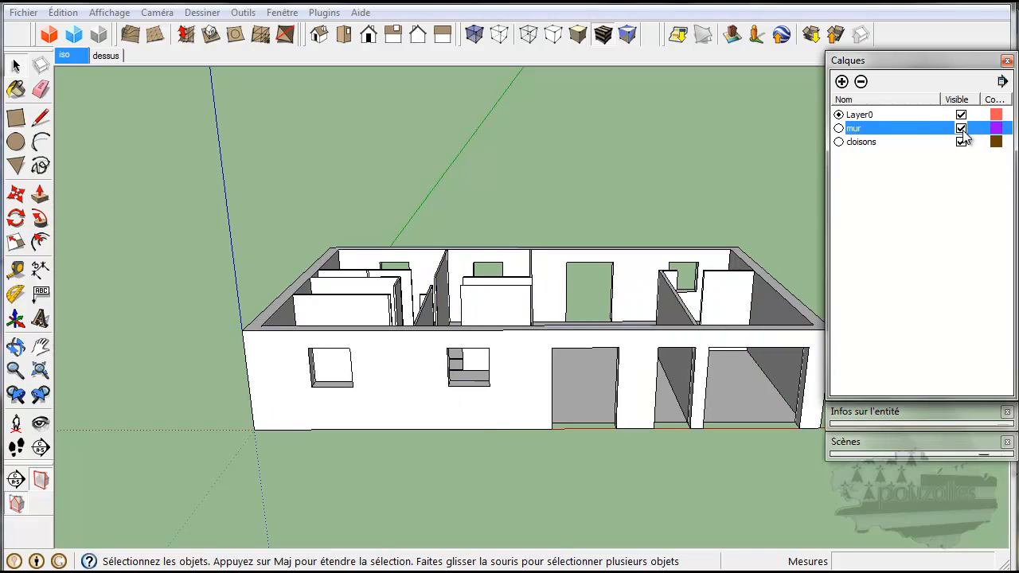
# Open the partition component in the dessus scene and delete the floor faces of the rear corner bedroom and the hallway-living area
pyautogui.click(876, 143)
pyautogui.click(577, 428)
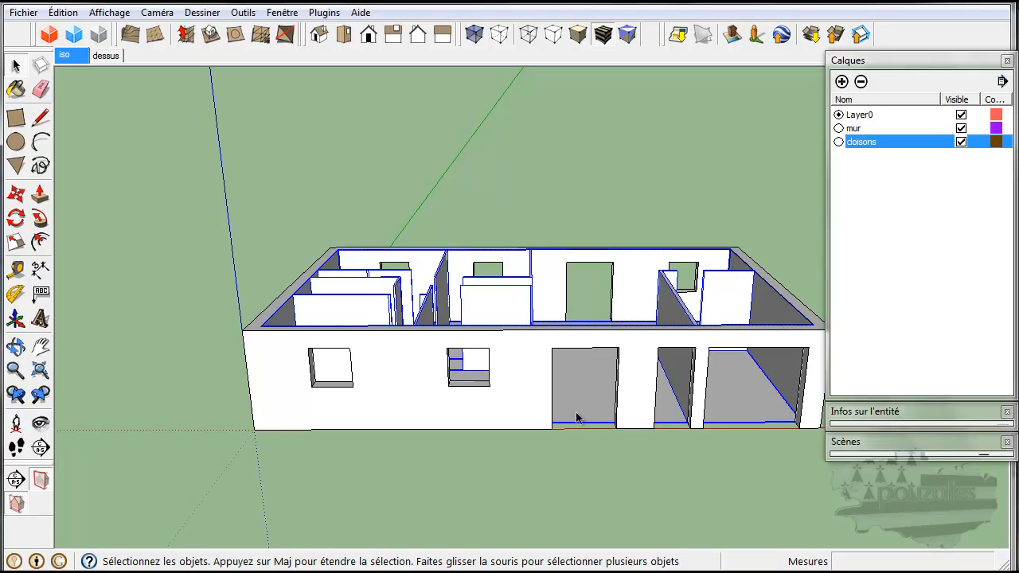
pyautogui.doubleClick(578, 418)
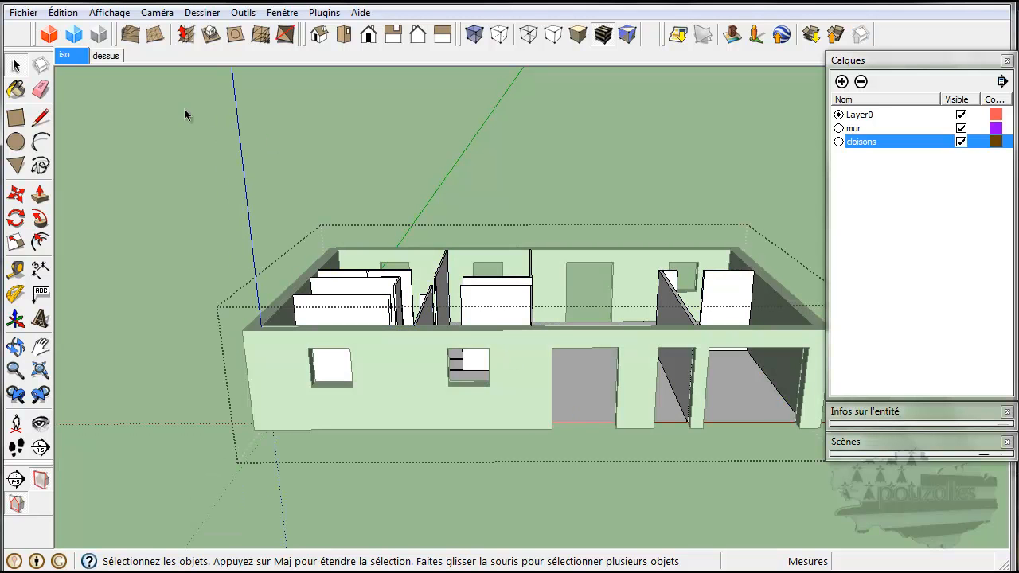
pyautogui.click(110, 56)
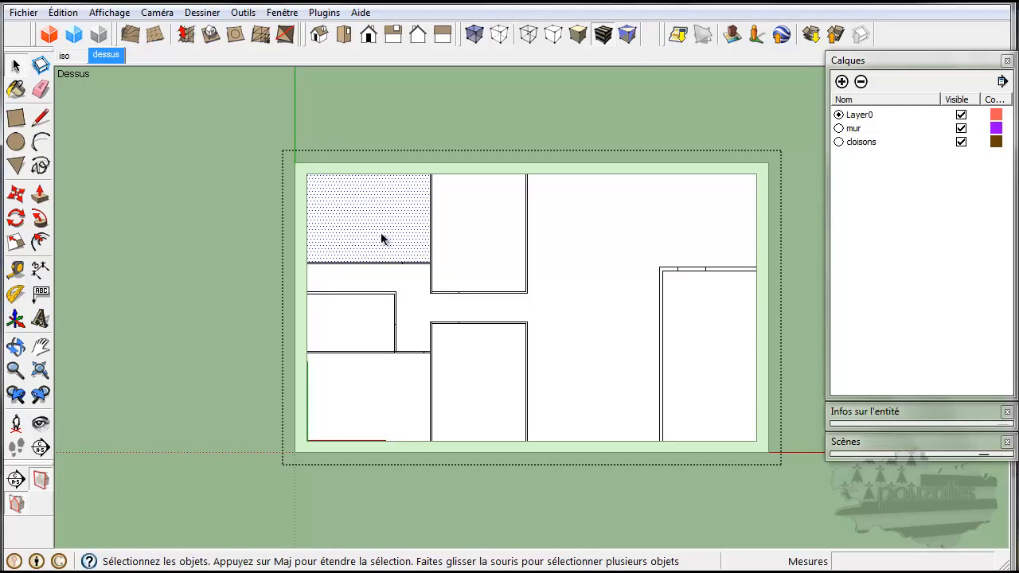
pyautogui.press('Delete')
pyautogui.click(415, 295)
pyautogui.press('Delete')
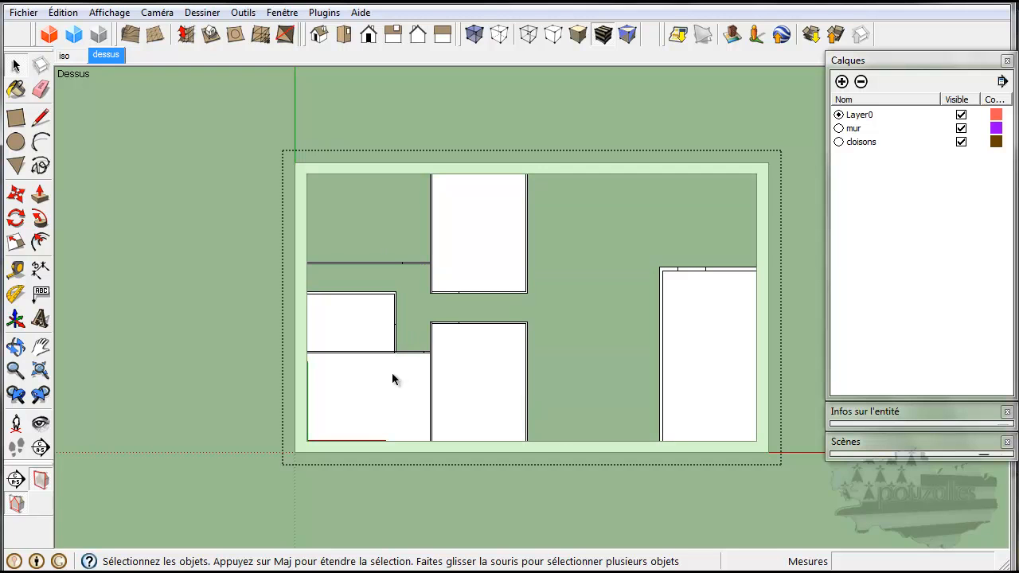
# Delete the remaining floor faces inside the front corner room, the small side room, both middle rooms and the garage
pyautogui.click(392, 379)
pyautogui.press('Delete')
pyautogui.press('Delete')
pyautogui.click(499, 366)
pyautogui.press('Delete')
pyautogui.click(482, 241)
pyautogui.press('Delete')
pyautogui.click(693, 342)
pyautogui.press('Delete')
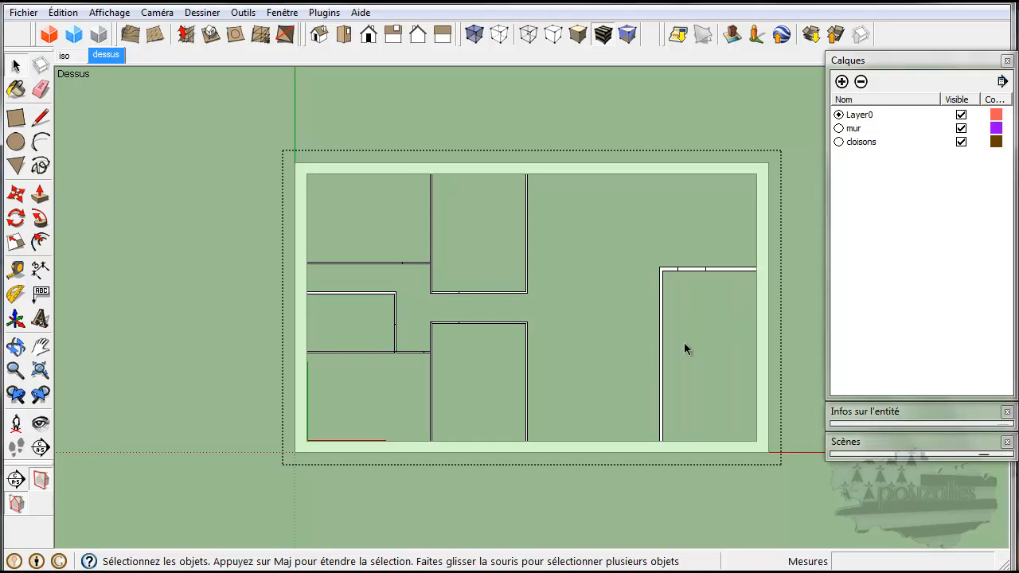
# Inspect the partitions from above, leave the component and return to the iso scene
pyautogui.scroll(6, 528, 324)
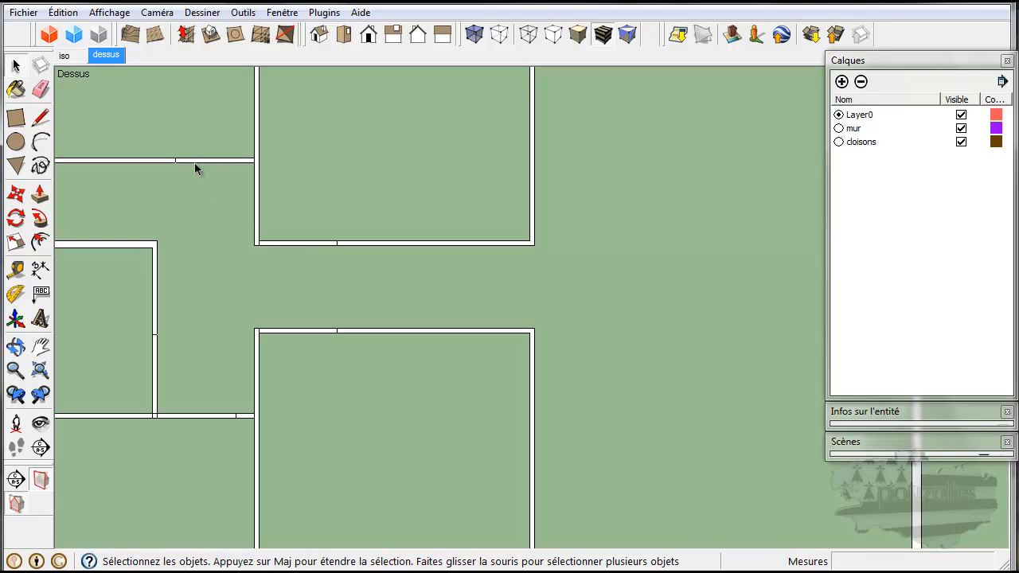
pyautogui.scroll(-5, 195, 163)
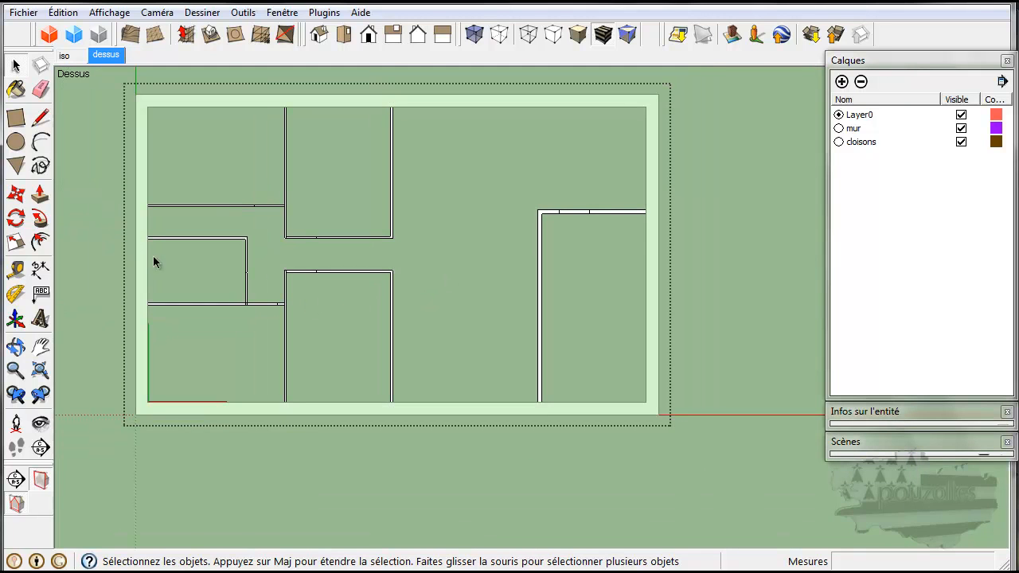
pyautogui.click(91, 208)
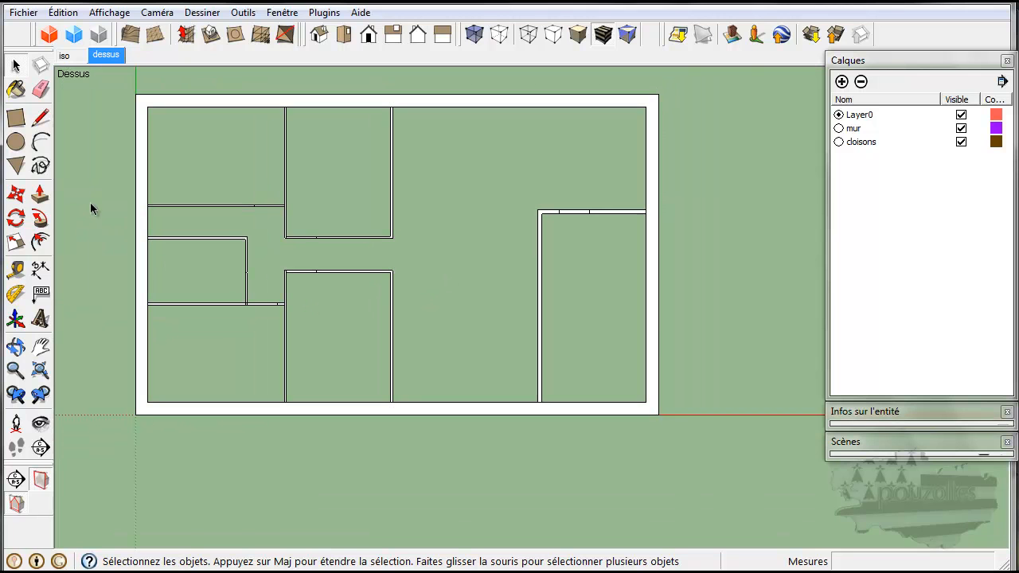
pyautogui.click(69, 55)
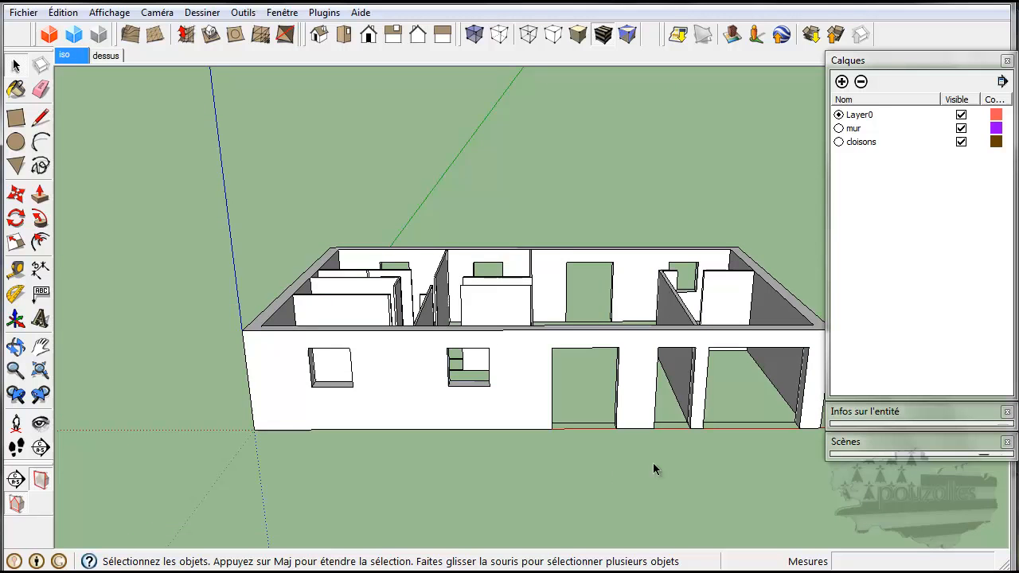
pyautogui.click(914, 62)
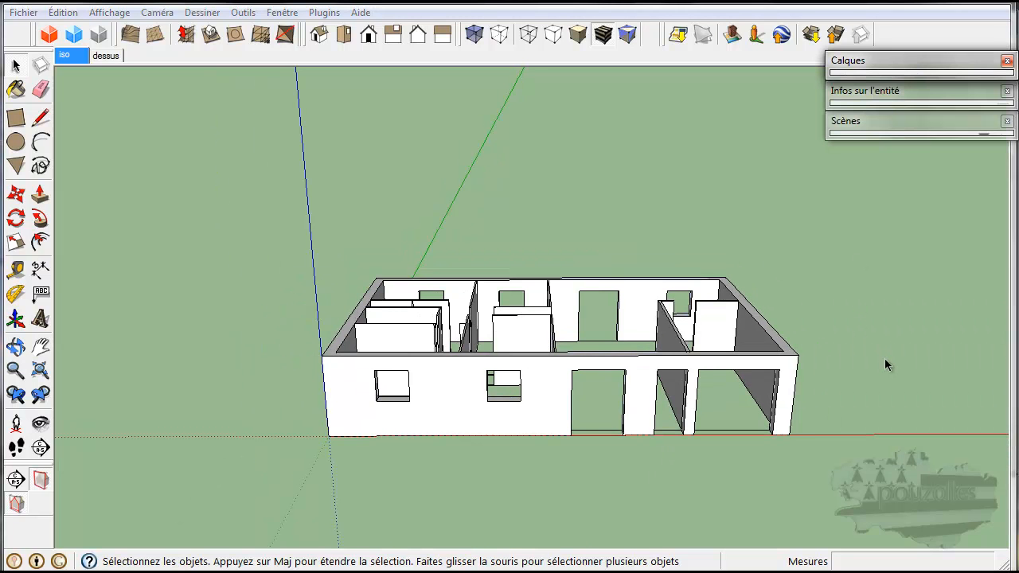
pyautogui.moveTo(882, 313); pyautogui.dragTo(844, 381, button='middle')
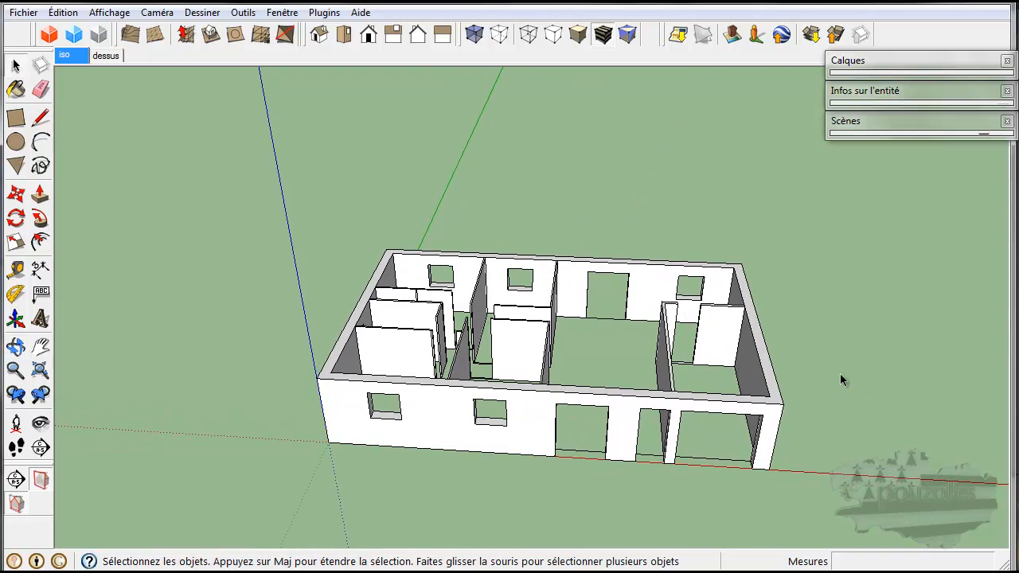
pyautogui.click(44, 93)
pyautogui.moveTo(589, 452); pyautogui.dragTo(587, 428)
pyautogui.hotkey('ctrl', 'z')
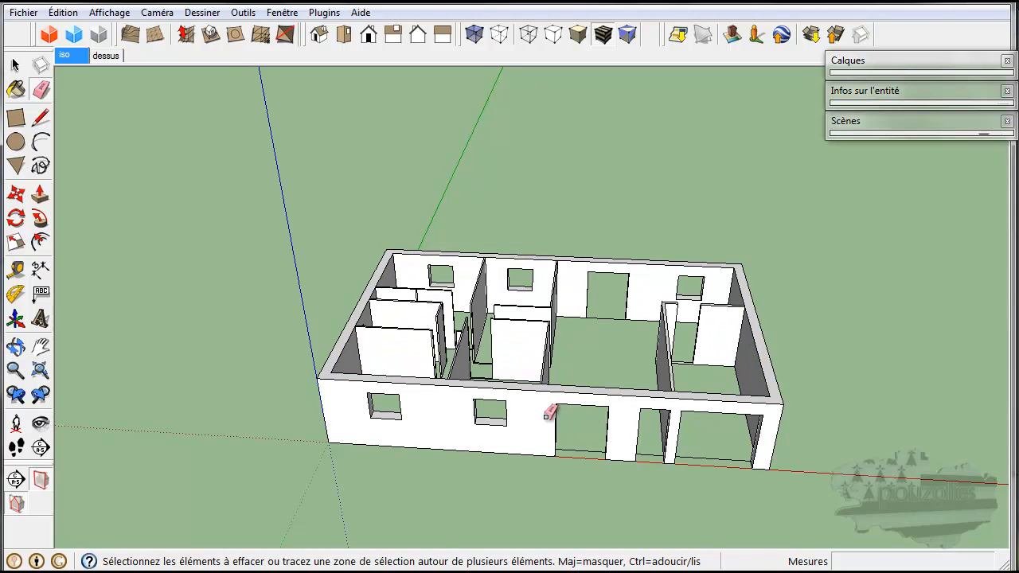
# Open the partition component and erase the leftover floor edge along the living room's rear wall
pyautogui.click(16, 66)
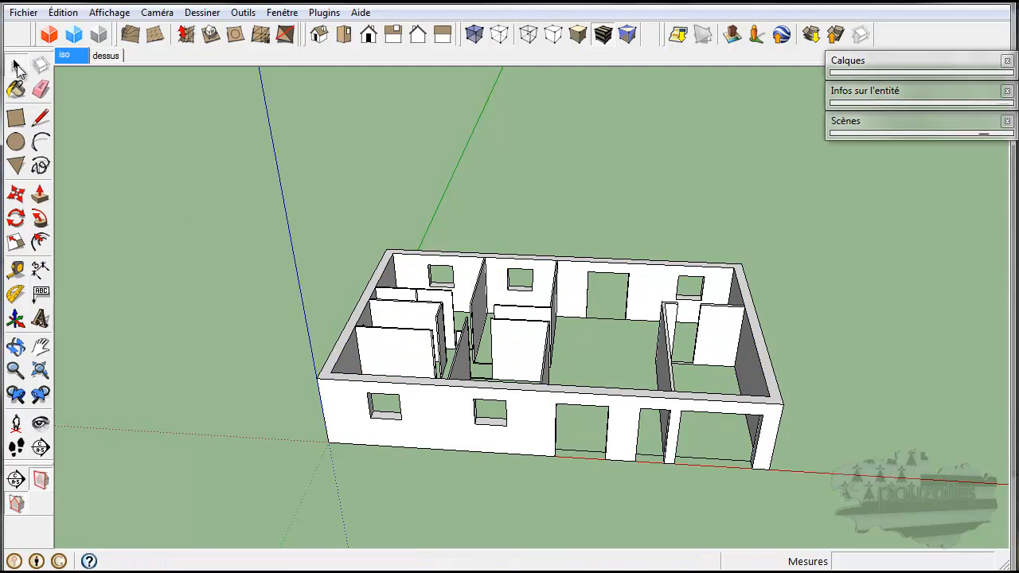
pyautogui.tripleClick(401, 344)
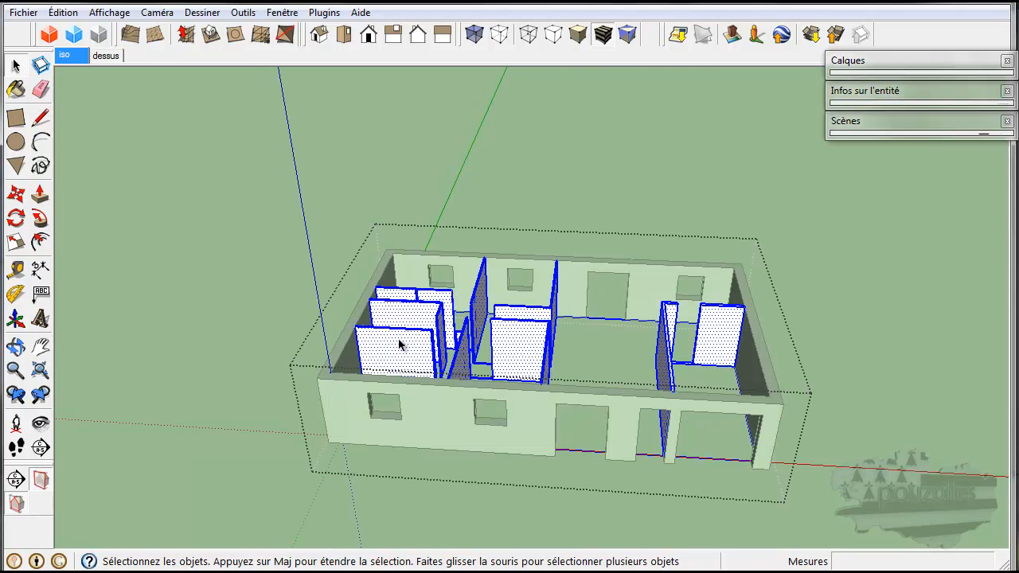
pyautogui.click(283, 312)
pyautogui.doubleClick(399, 358)
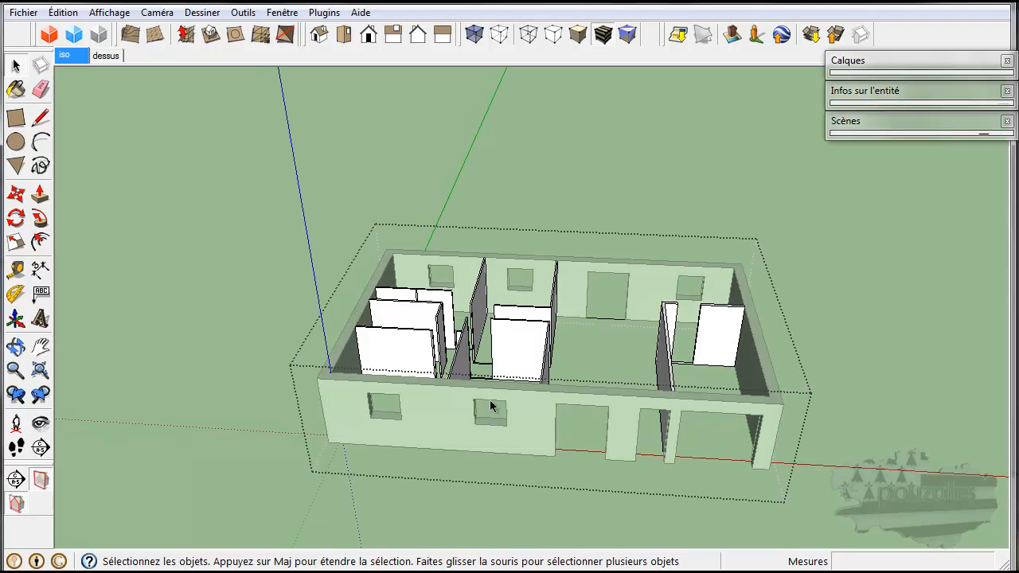
pyautogui.moveTo(590, 490); pyautogui.dragTo(485, 477, button='middle')
pyautogui.click(40, 90)
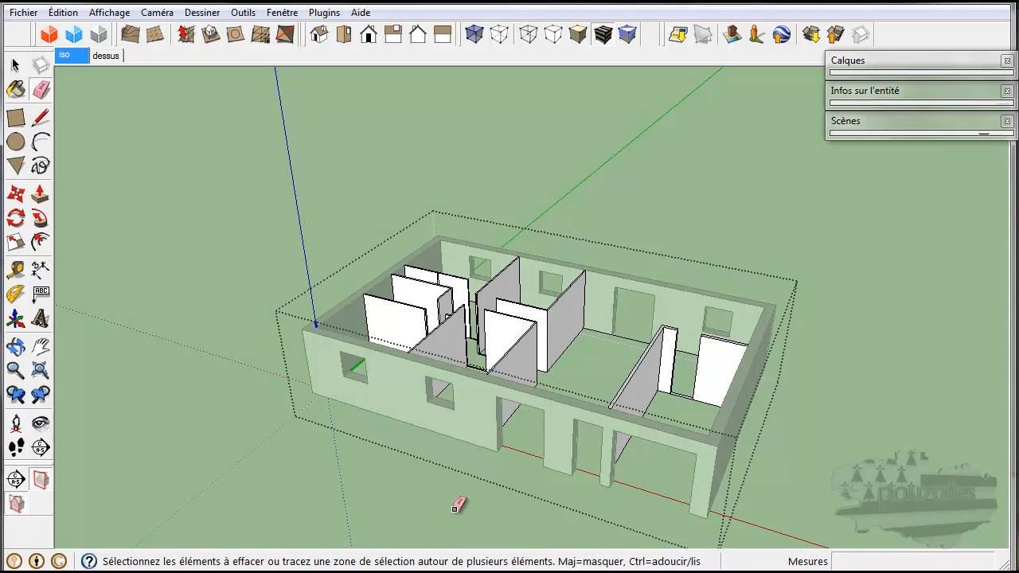
pyautogui.moveTo(630, 333)
pyautogui.mouseDown()
pyautogui.moveTo(666, 337)
pyautogui.moveTo(619, 337)
pyautogui.mouseUp()
# Hide the mur layer and erase the leftover floor edges along the garage's outer side and the front of the partitions
pyautogui.click(874, 63)
pyautogui.click(961, 129)
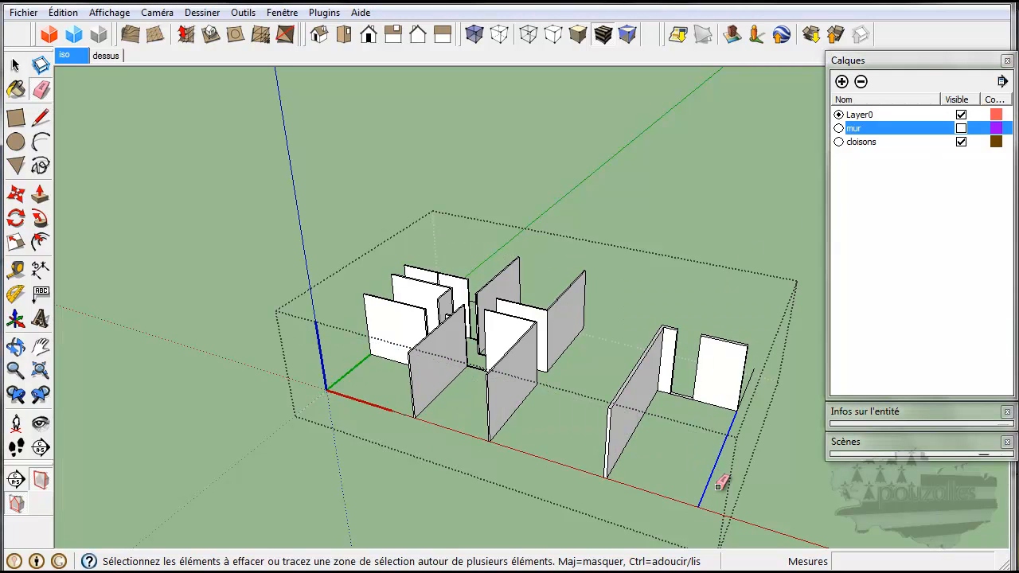
pyautogui.click(747, 388)
pyautogui.moveTo(487, 389); pyautogui.dragTo(562, 446, button='middle')
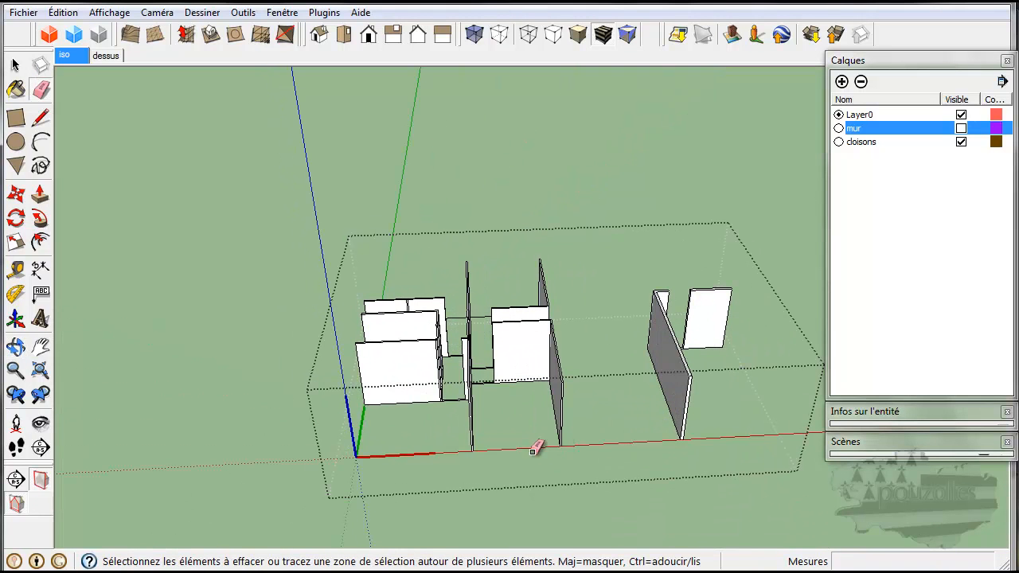
pyautogui.click(530, 440)
# Erase the leftover floor edges along the side and rear of the bedroom partitions
pyautogui.moveTo(374, 453)
pyautogui.mouseDown(button='middle')
pyautogui.moveTo(606, 470)
pyautogui.moveTo(792, 411)
pyautogui.mouseUp(button='middle')
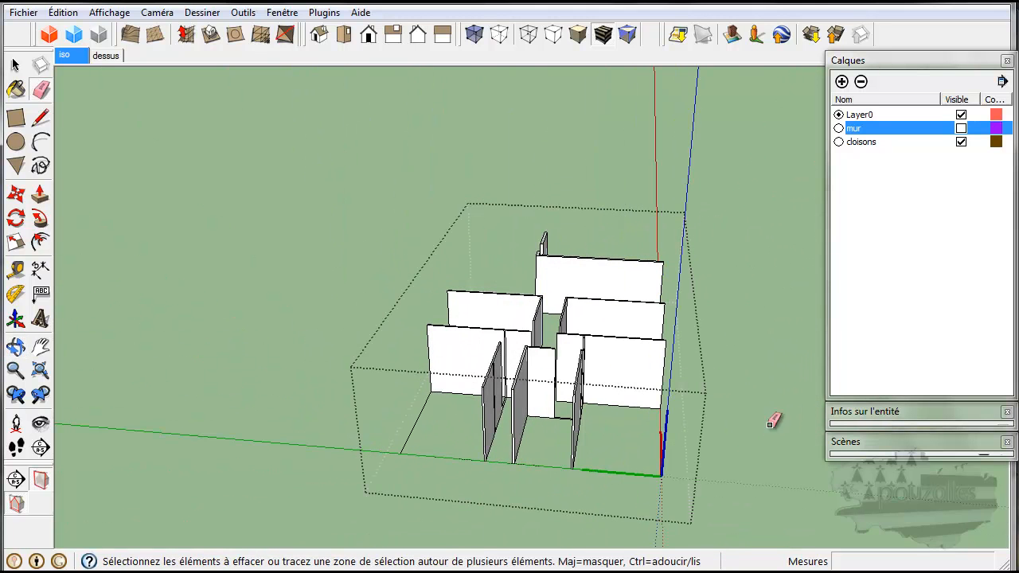
pyautogui.moveTo(543, 494)
pyautogui.mouseDown()
pyautogui.moveTo(538, 449)
pyautogui.moveTo(512, 493)
pyautogui.moveTo(494, 465)
pyautogui.moveTo(454, 460)
pyautogui.moveTo(387, 419)
pyautogui.moveTo(398, 421)
pyautogui.mouseUp()
pyautogui.moveTo(399, 421)
pyautogui.mouseDown(button='middle')
pyautogui.moveTo(552, 478)
pyautogui.moveTo(758, 471)
pyautogui.moveTo(710, 468)
pyautogui.mouseUp(button='middle')
pyautogui.moveTo(521, 417); pyautogui.dragTo(528, 395)
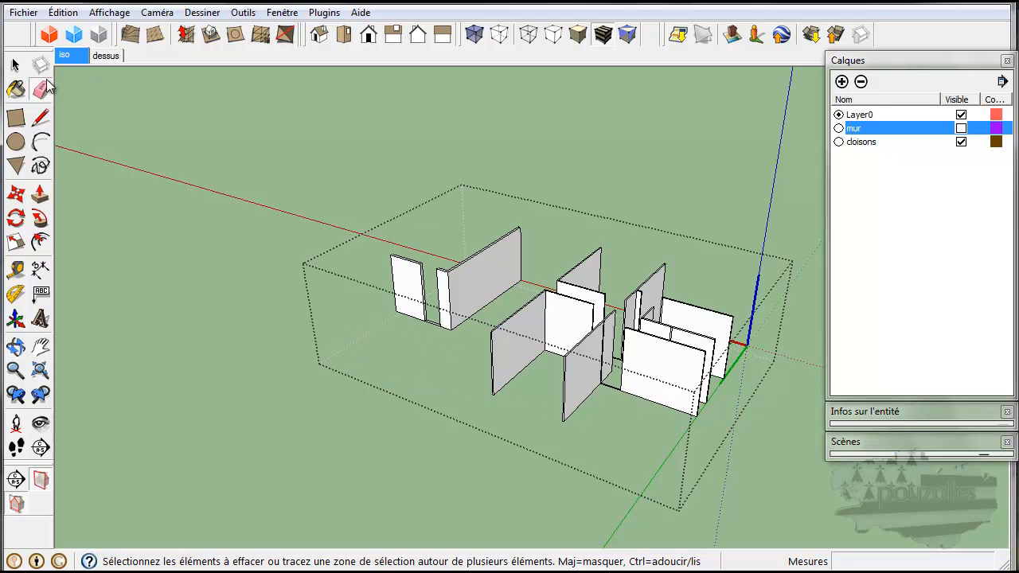
# Leave the partition component and make the mur layer visible again
pyautogui.click(16, 66)
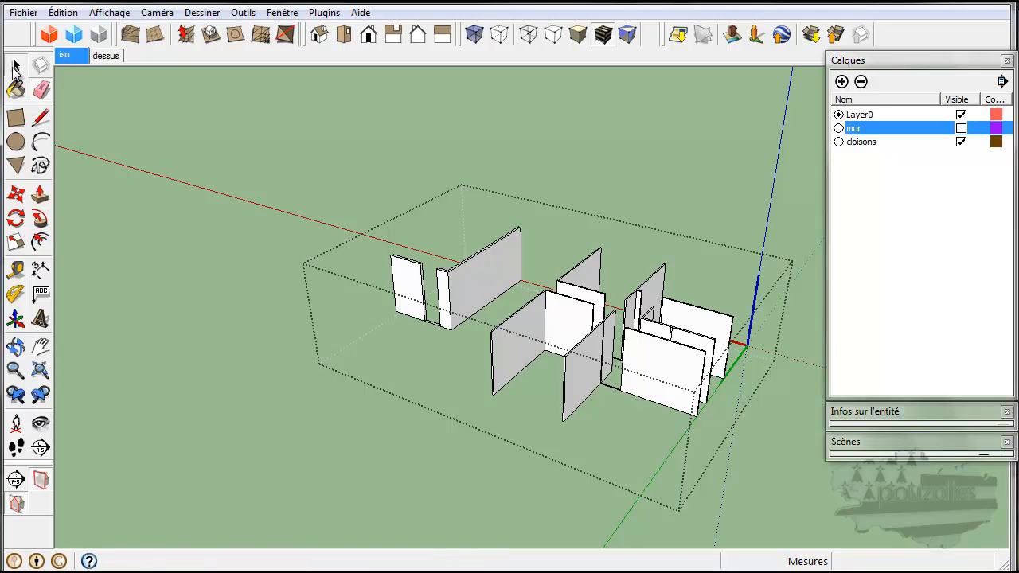
pyautogui.click(156, 223)
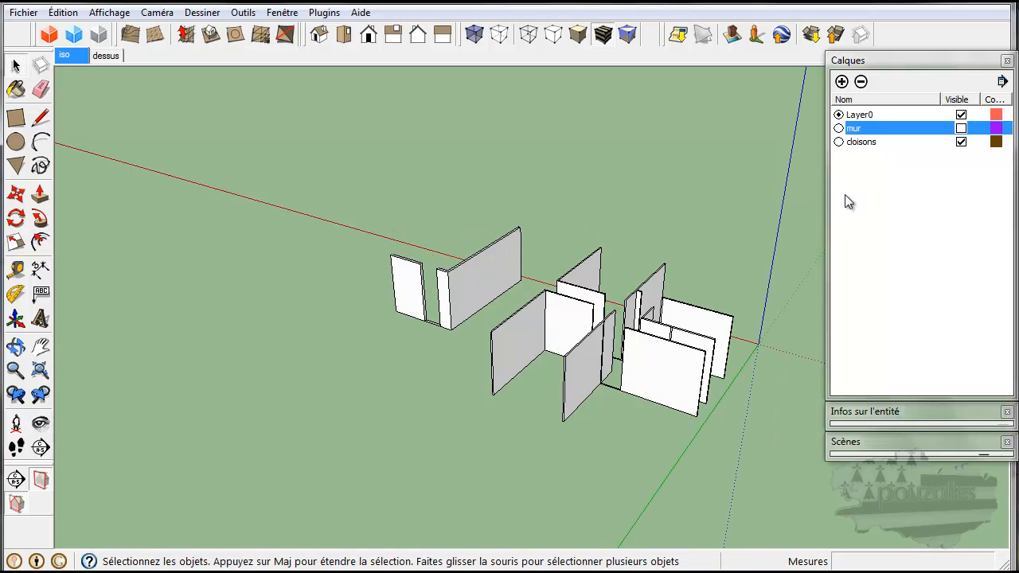
pyautogui.click(961, 128)
pyautogui.moveTo(778, 345); pyautogui.dragTo(521, 443, button='middle')
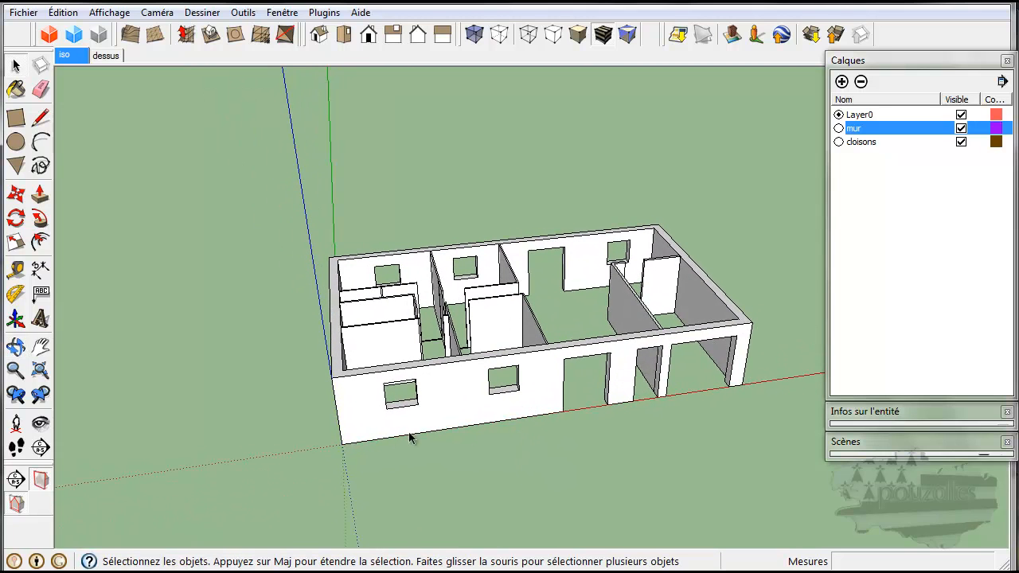